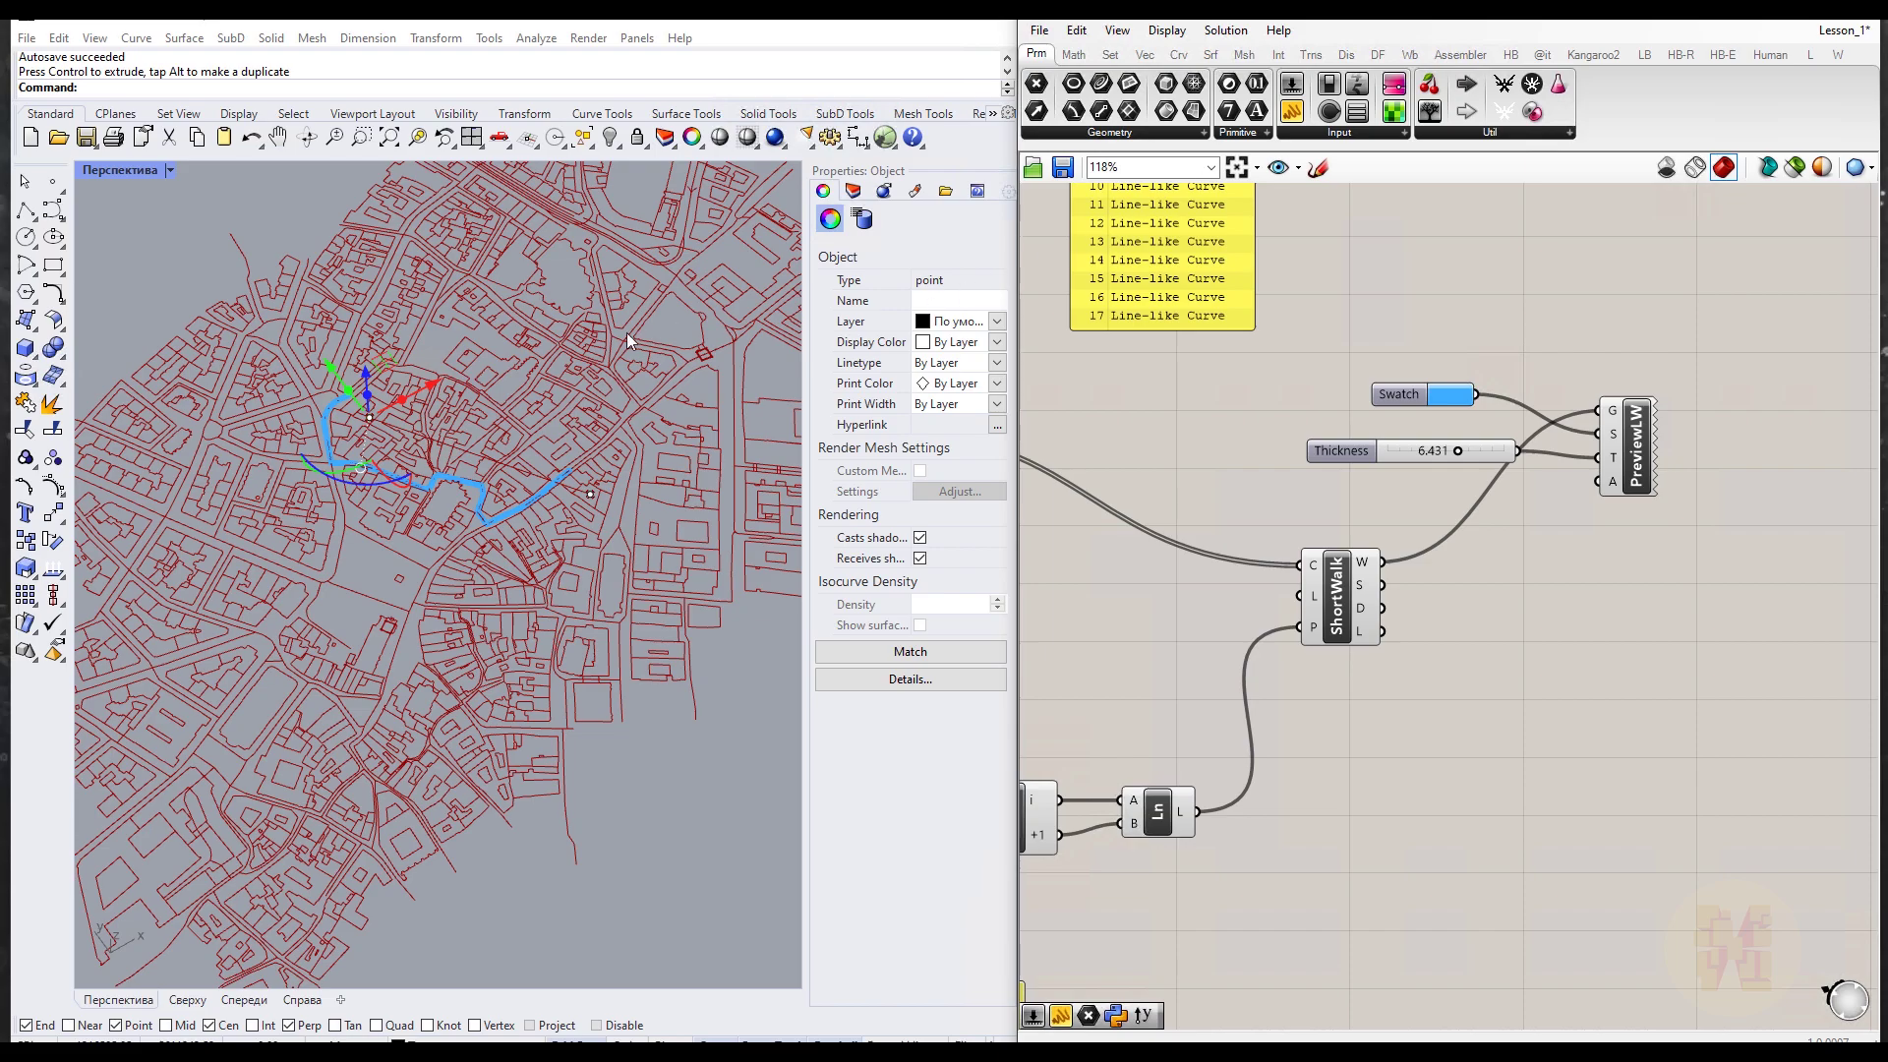
Step: Reposition the route's western endpoint on the street map so the shortest walk extends farther across the network
key(Escape)
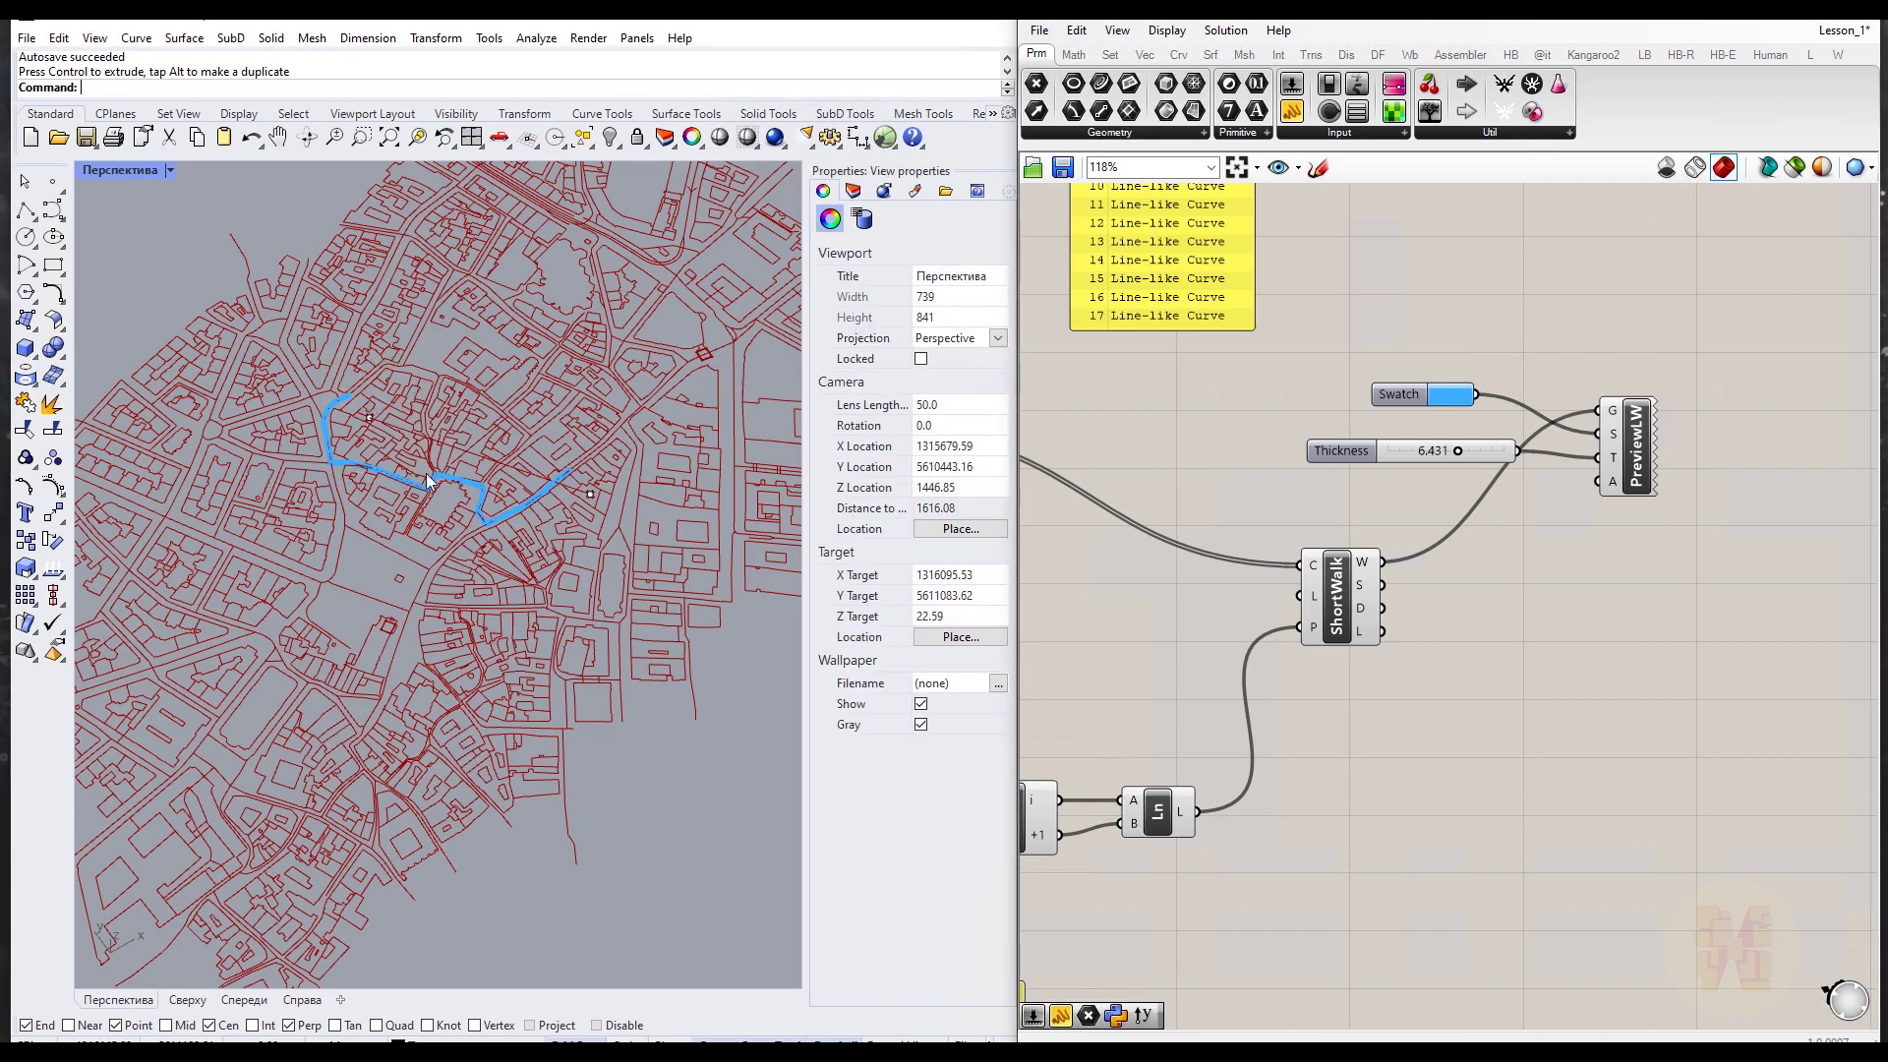
scroll(427, 472, up, 6)
right_drag(470, 551, 735, 423)
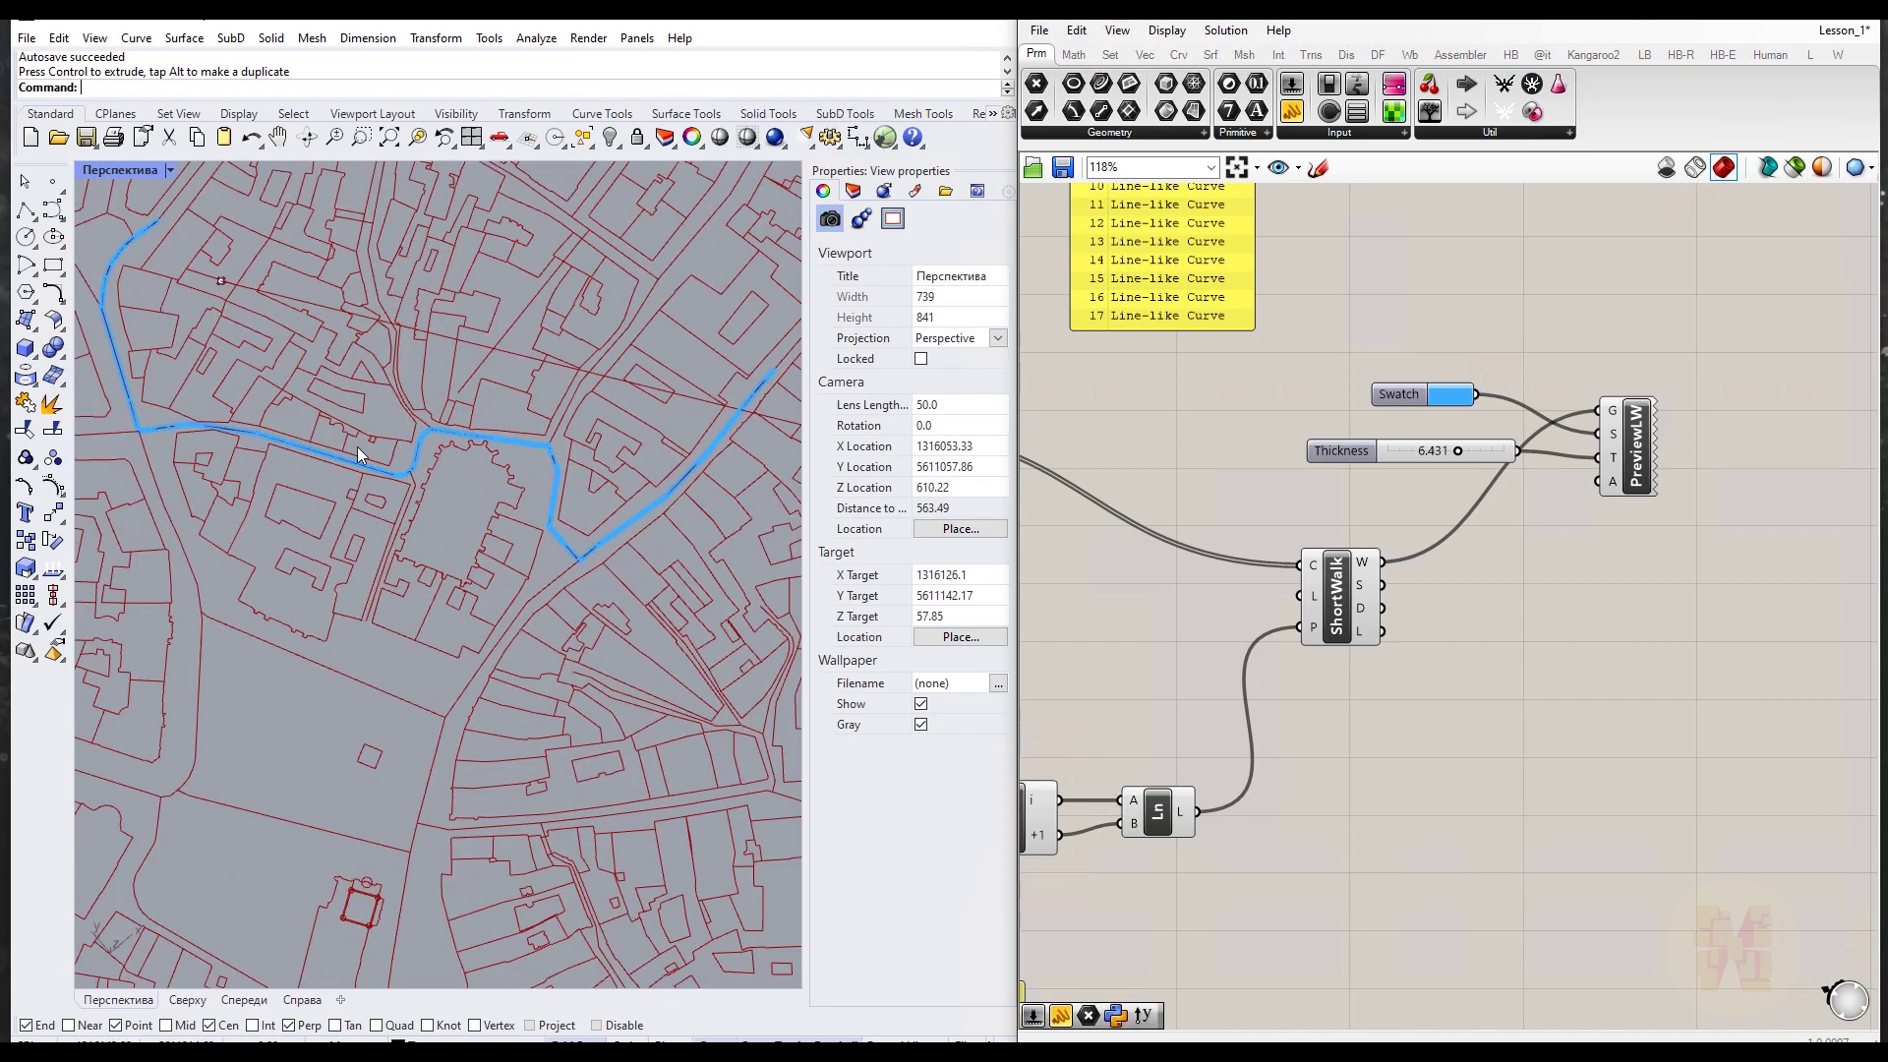
shift+right_drag(487, 392, 422, 523)
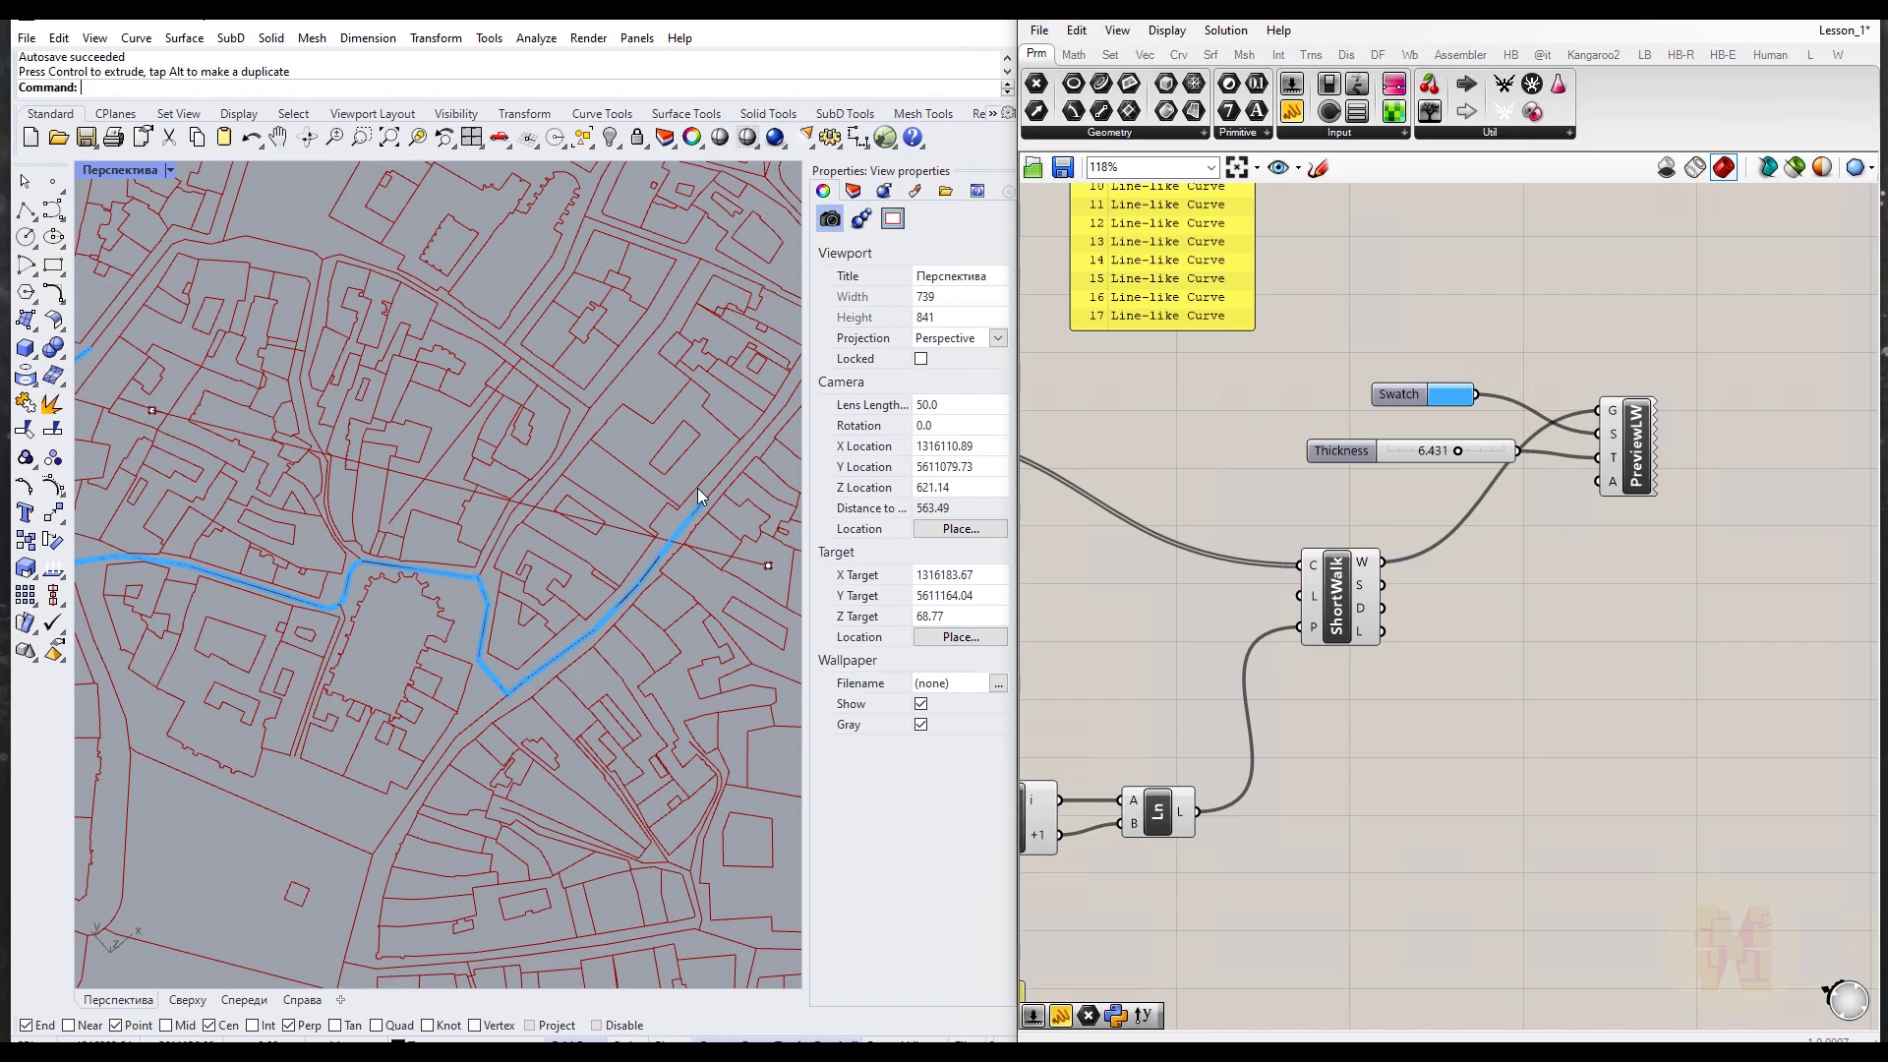
scroll(206, 375, down, 10)
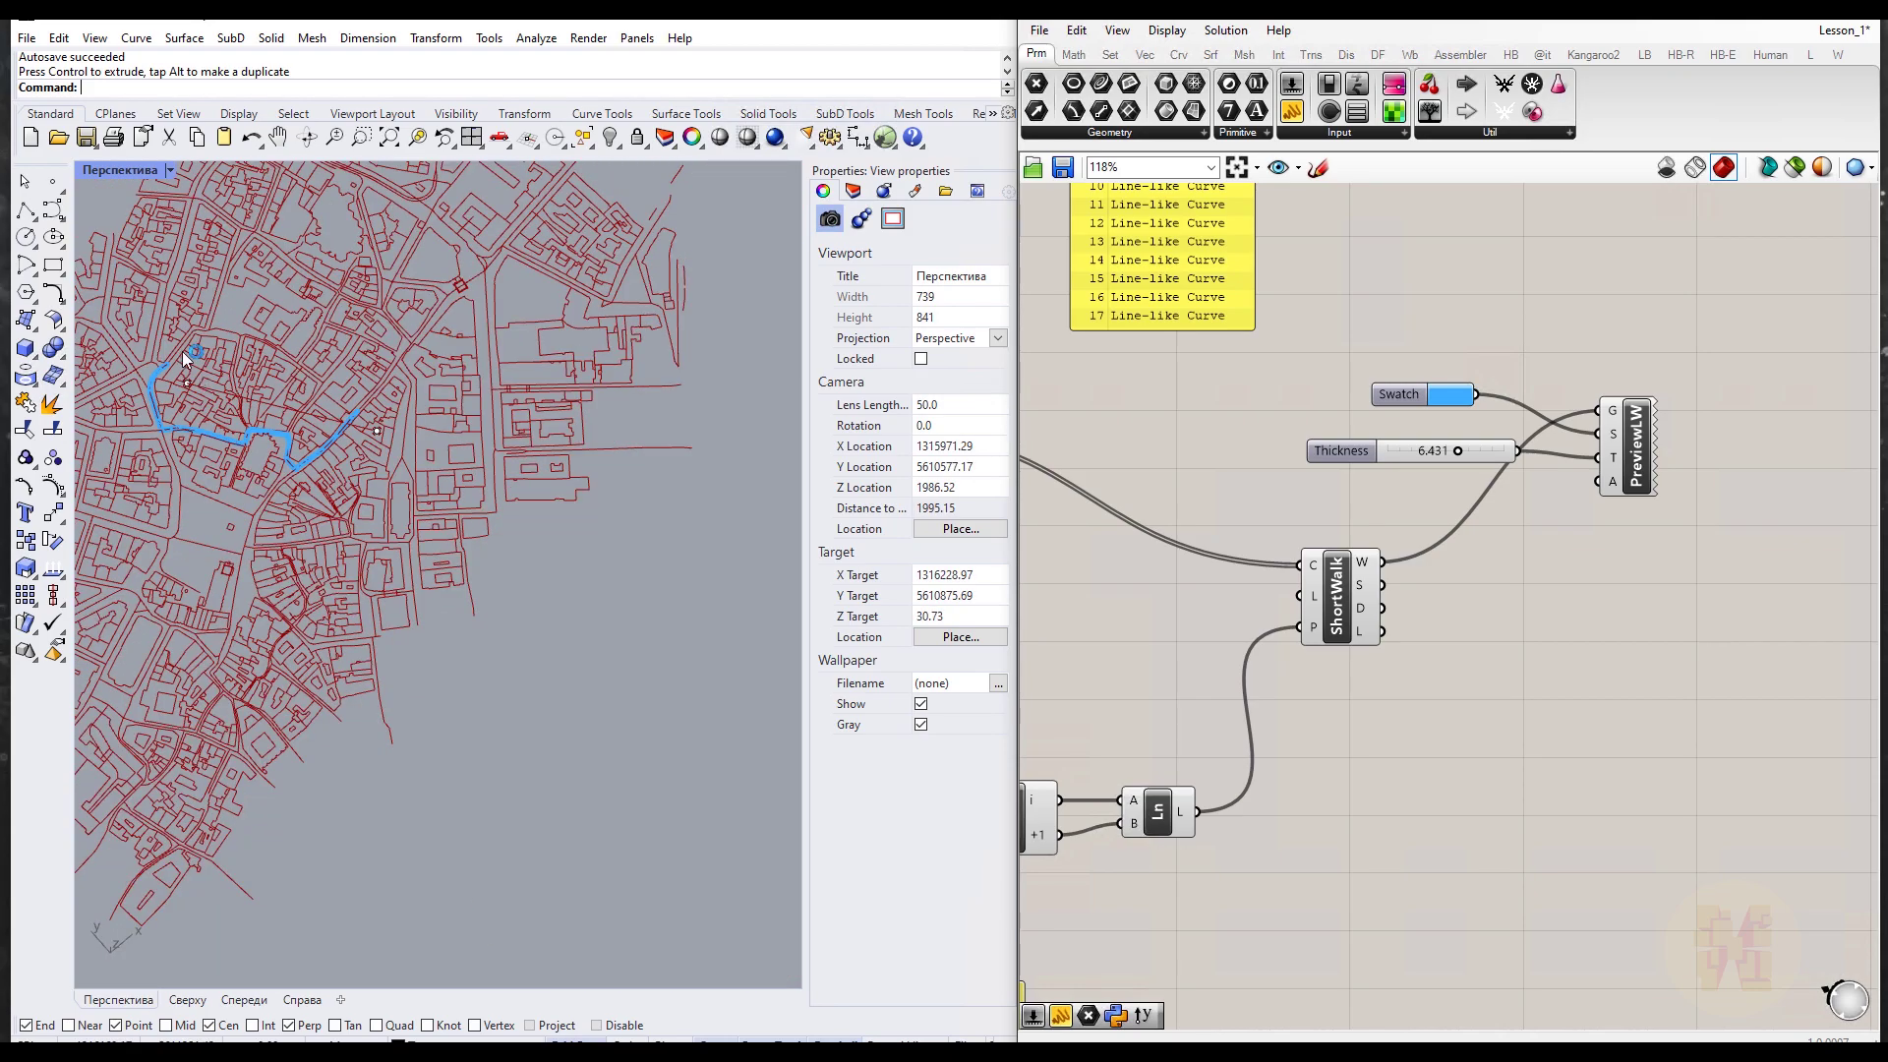
scroll(186, 358, up, 5)
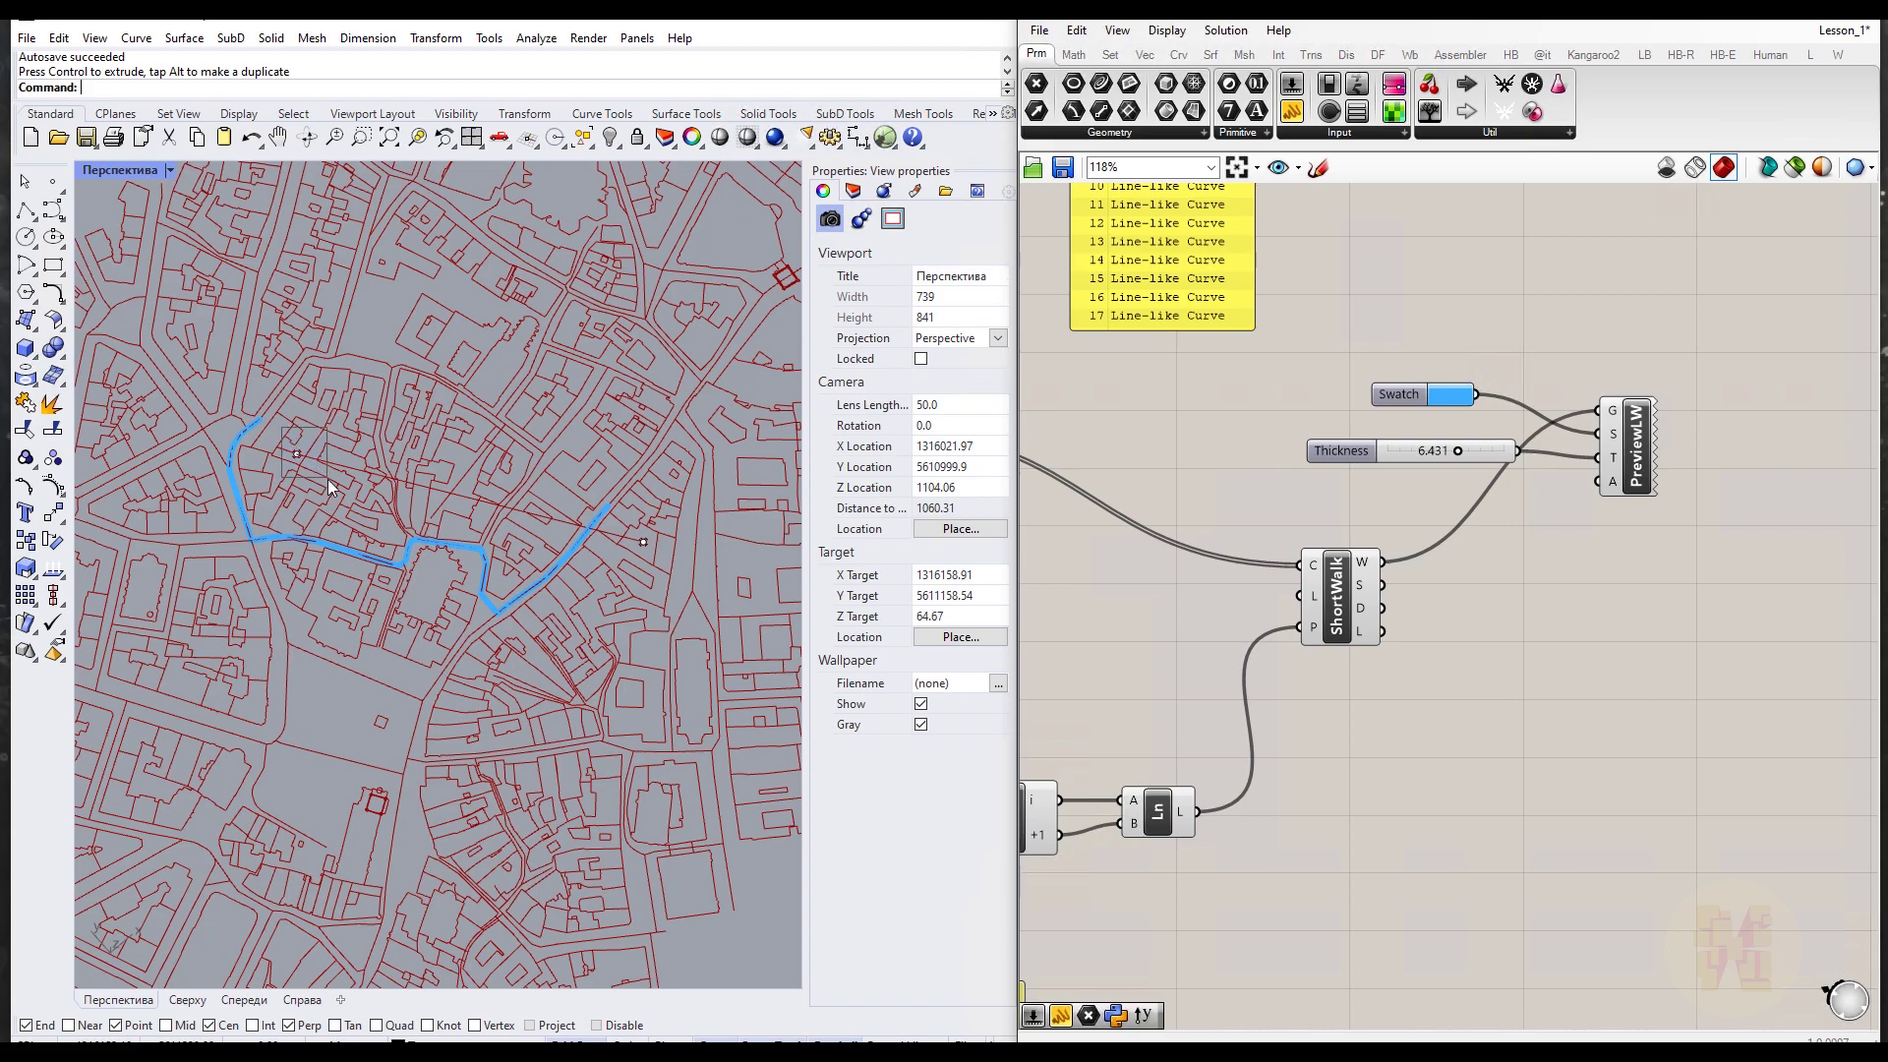
click(300, 449)
drag(301, 394, 224, 288)
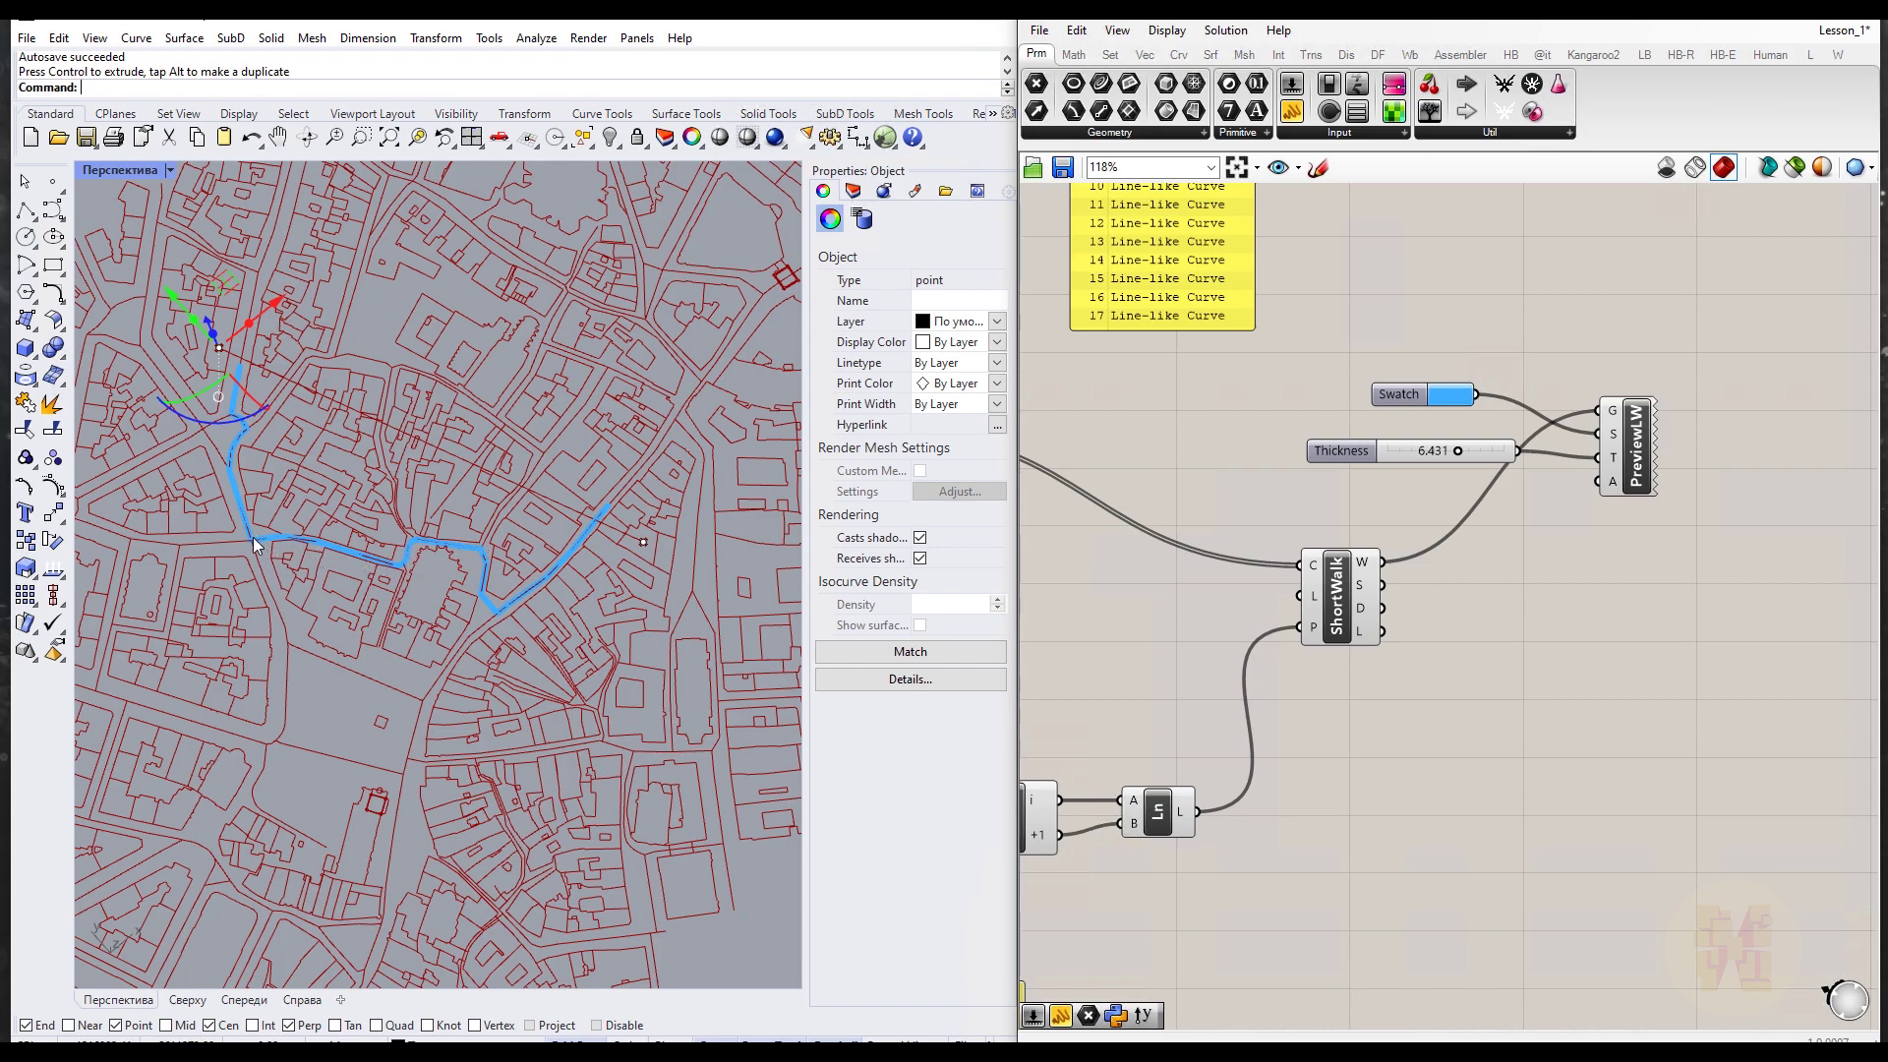
shift+right_drag(419, 416, 482, 398)
drag(324, 260, 191, 486)
shift+right_drag(650, 541, 443, 521)
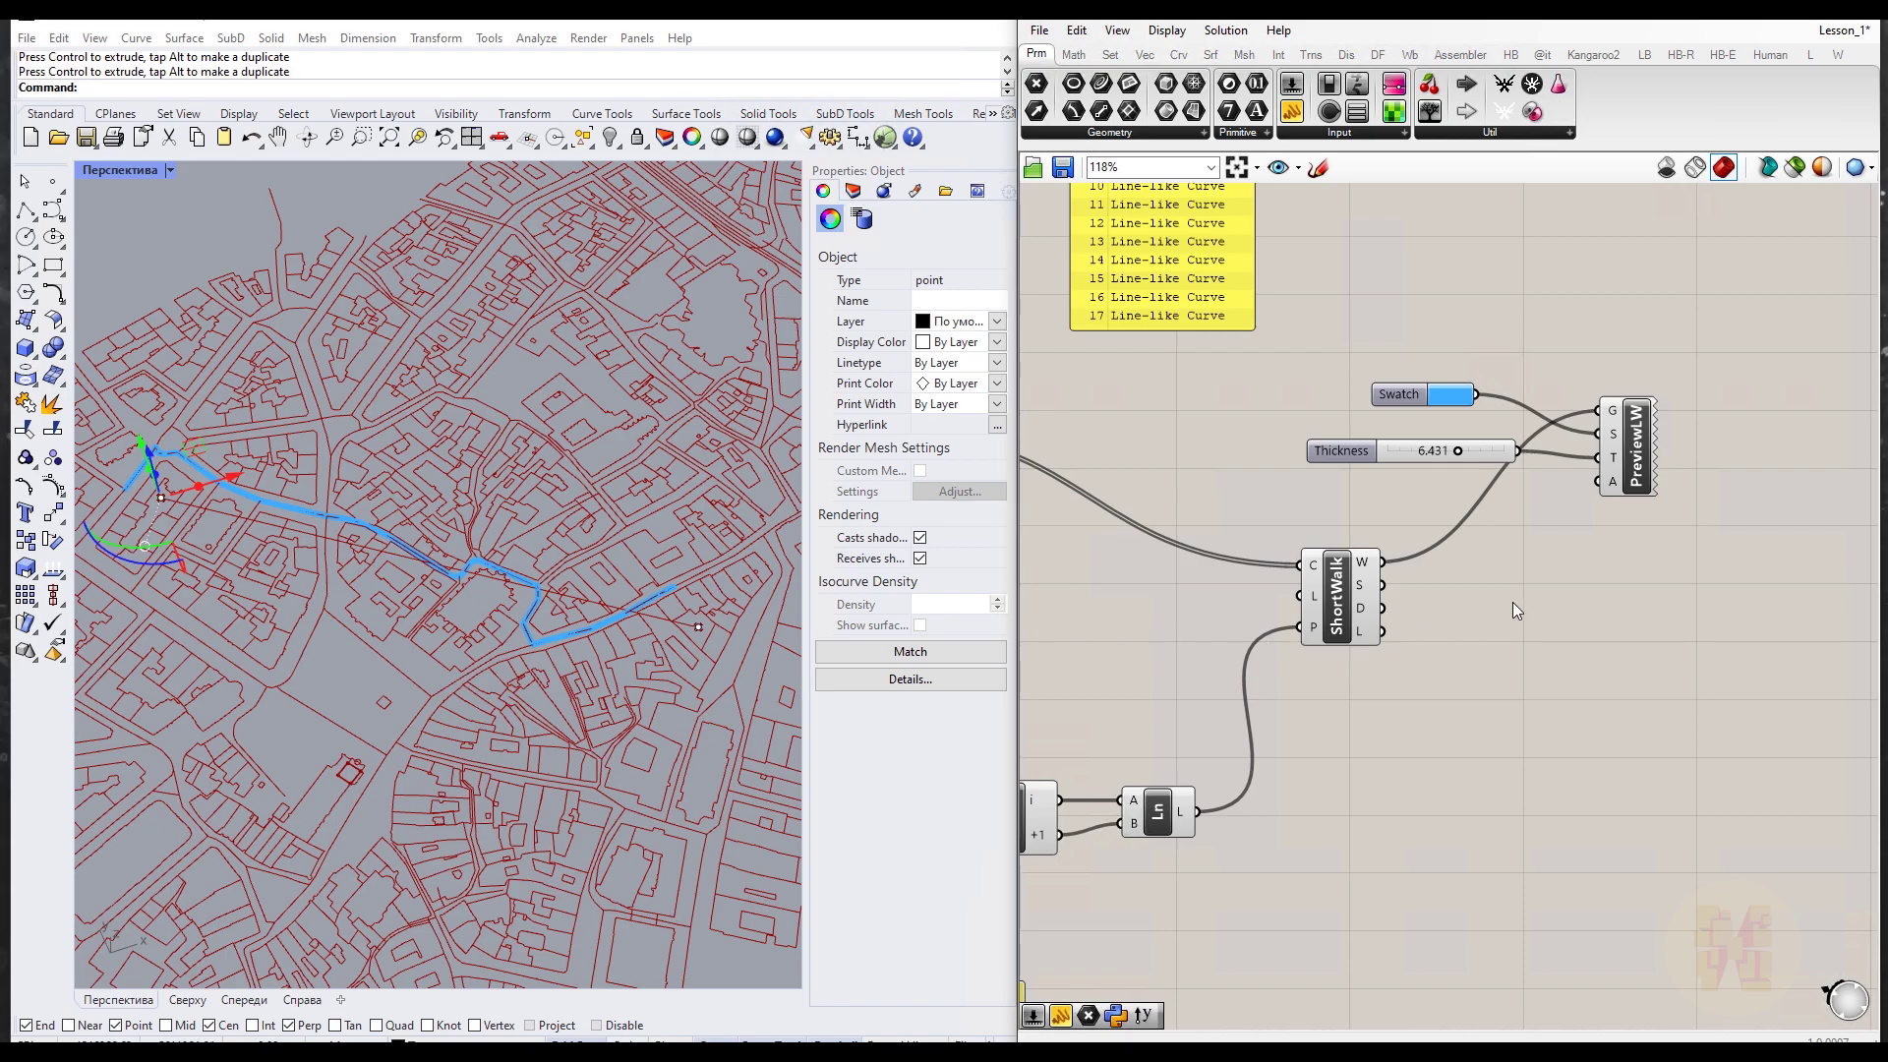
Step: Add an Evaluate expression component beside ShortWalk and connect ShortWalk's W output to its F input
right_click(1391, 602)
right_click(1251, 695)
click(1497, 641)
right_drag(1511, 669, 1357, 633)
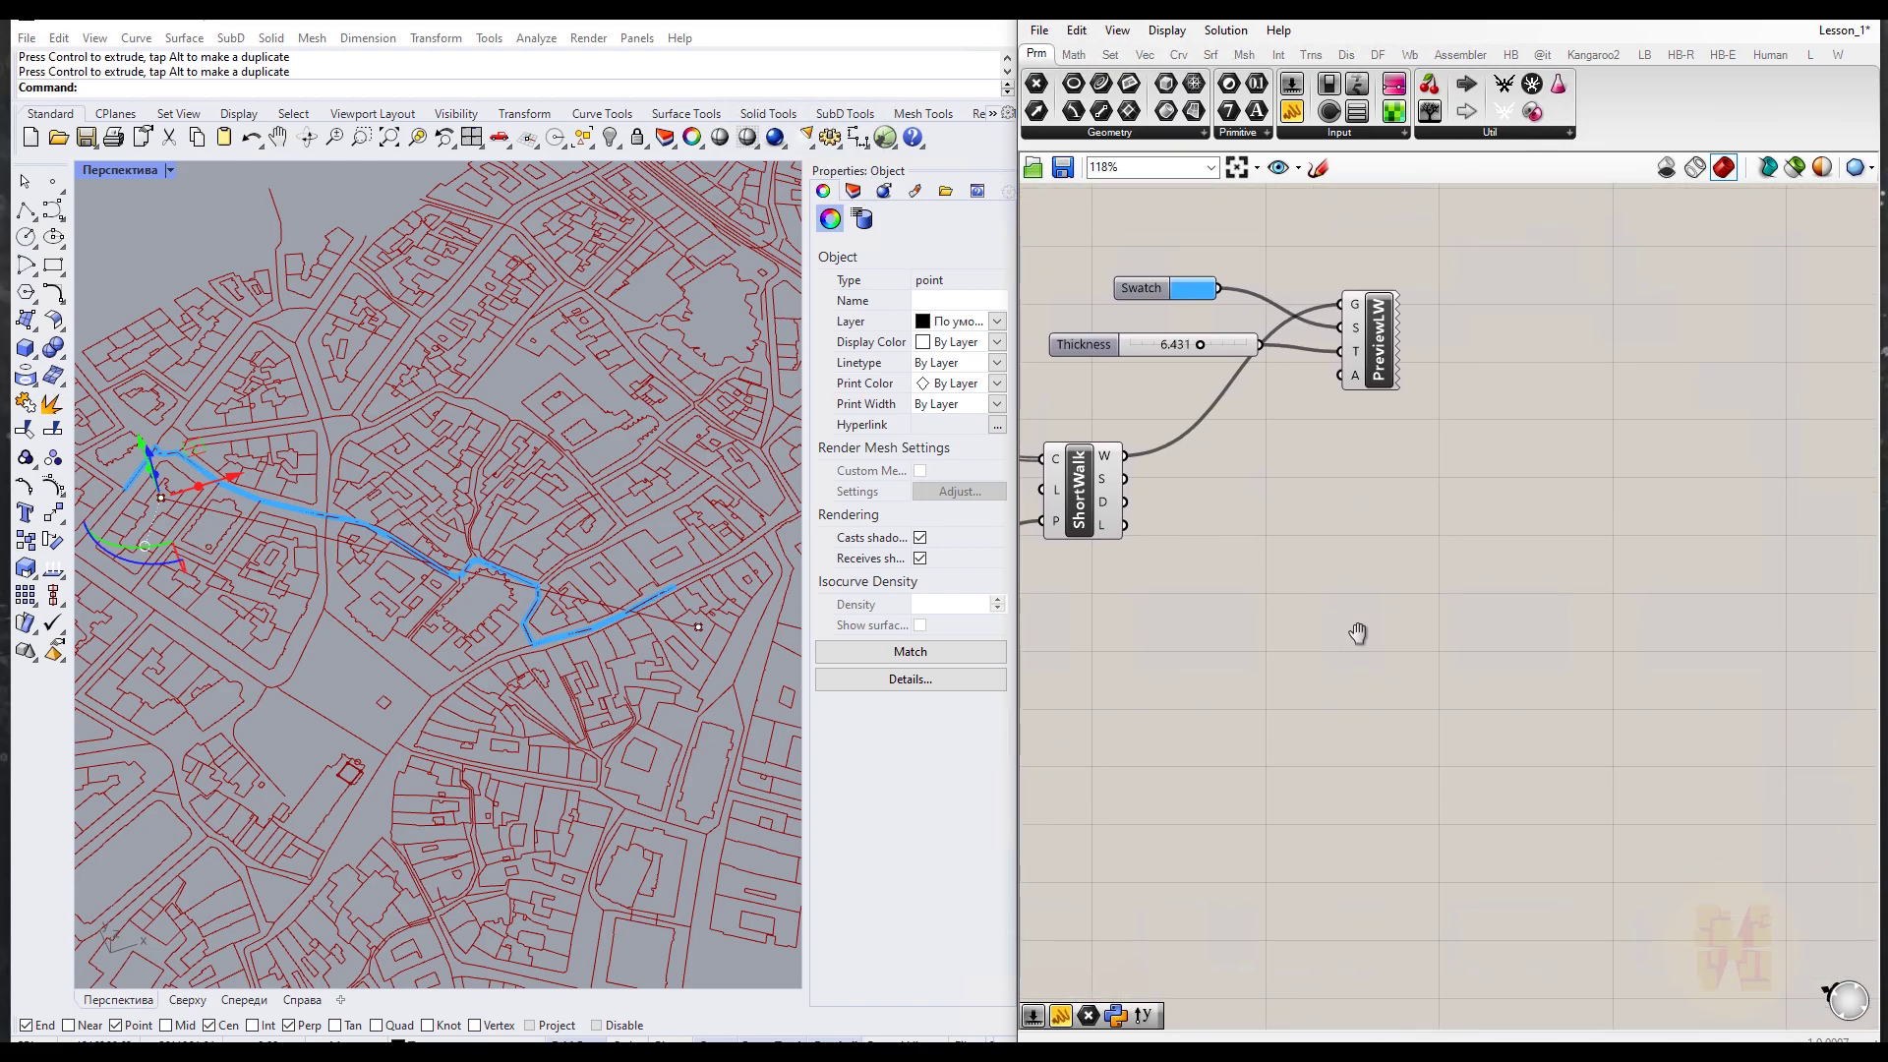
double_click(1416, 590)
text(Eva)
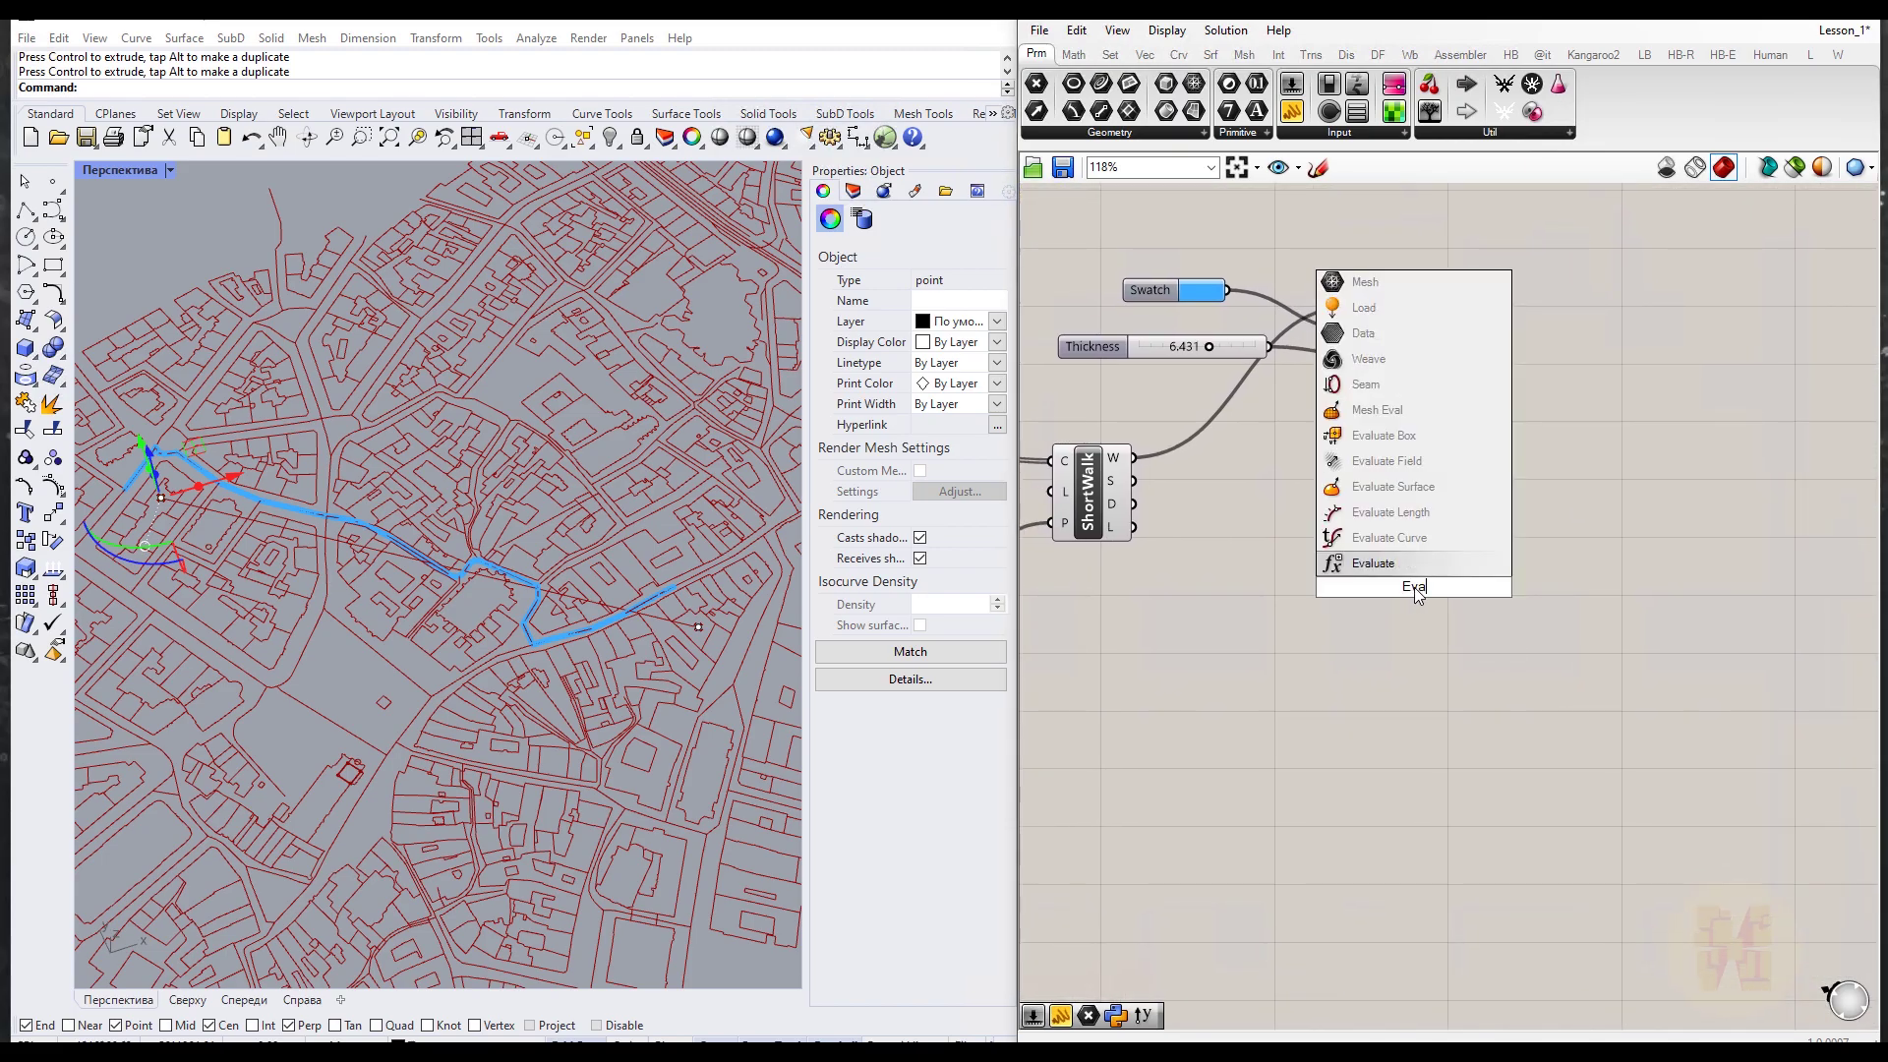
text(l)
key(Return)
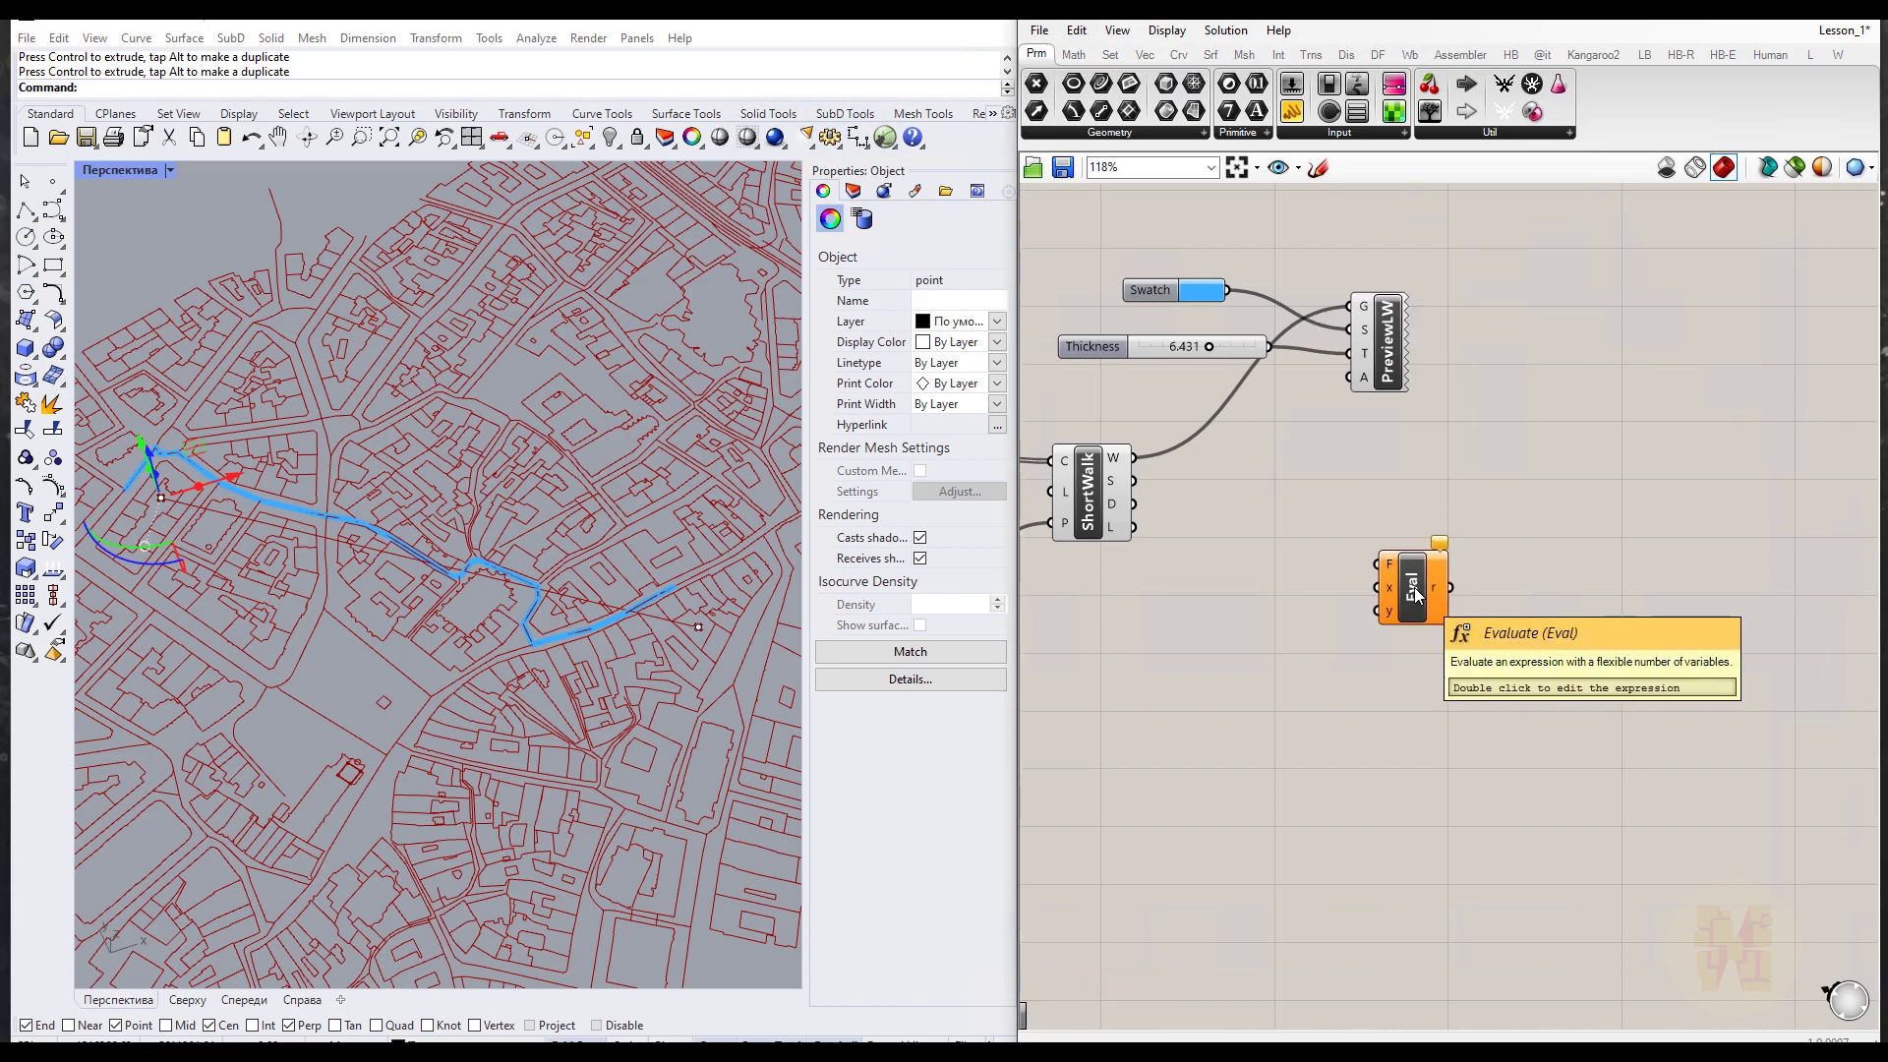
drag(1416, 595, 1409, 534)
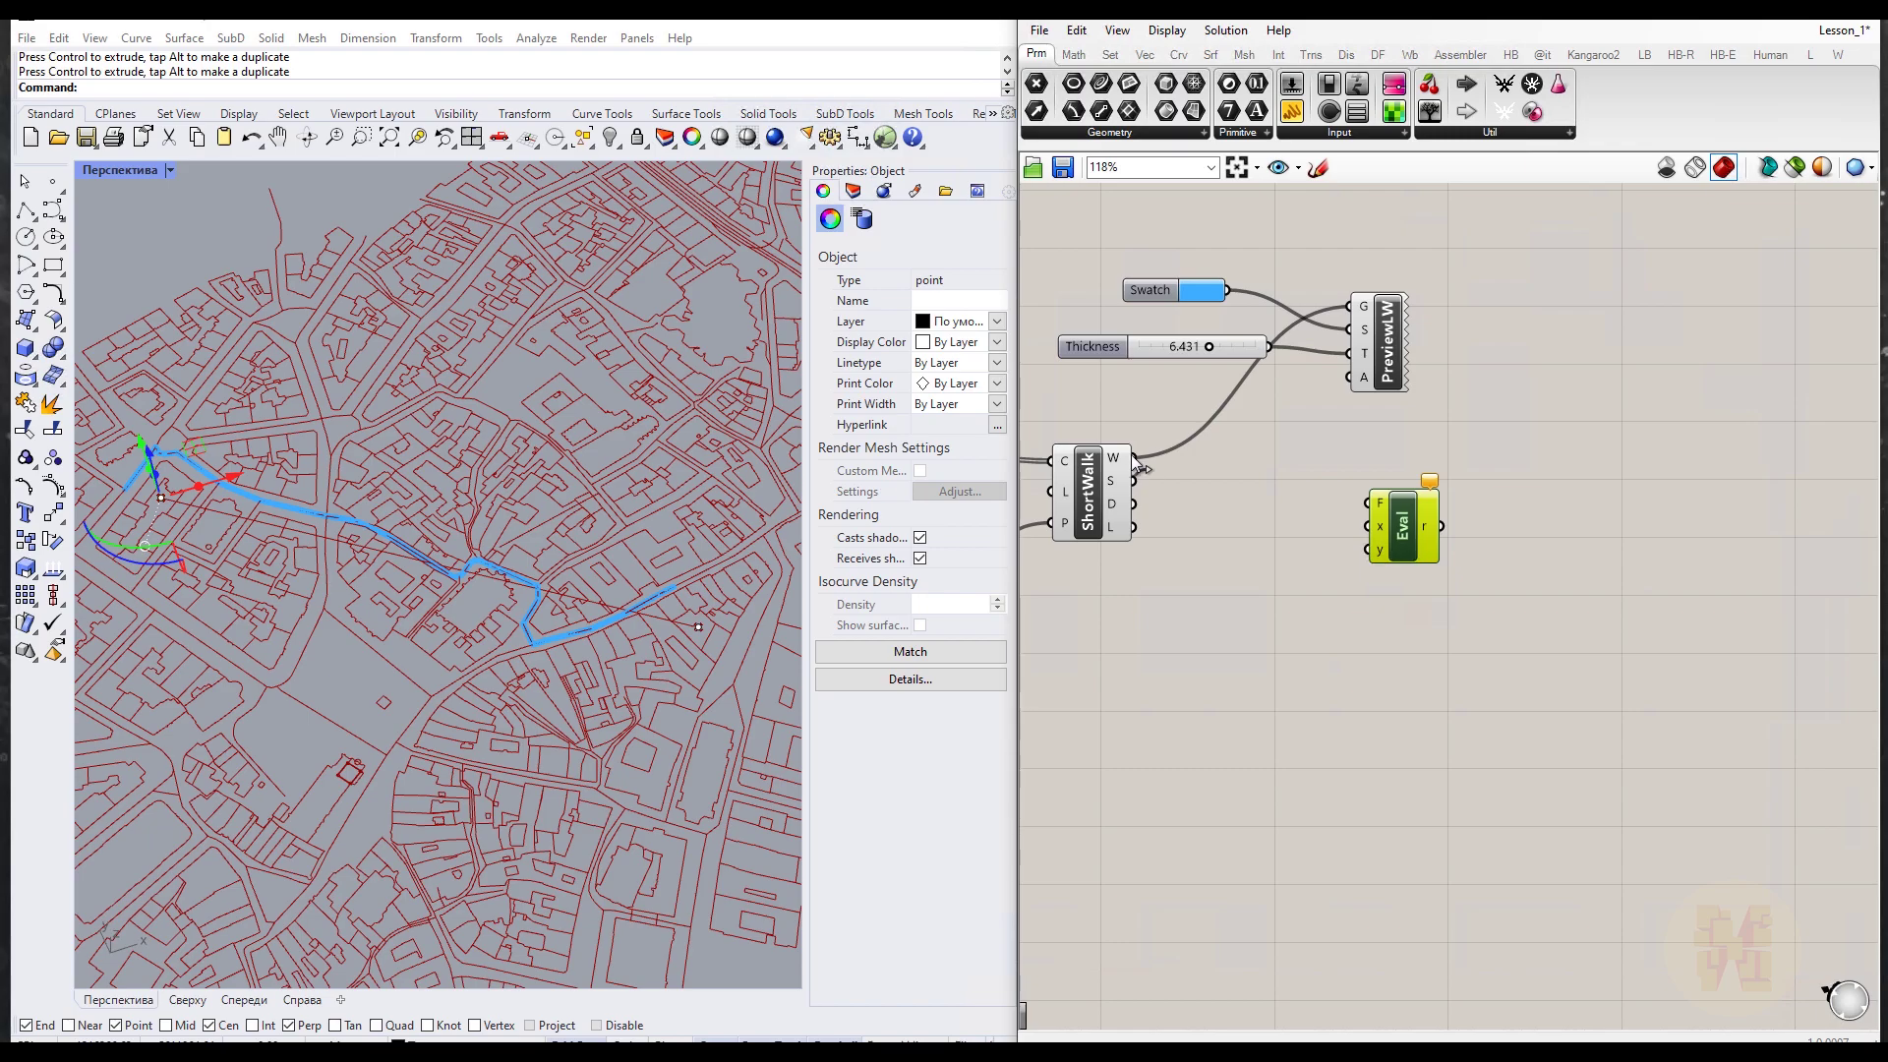
drag(1132, 459, 1382, 495)
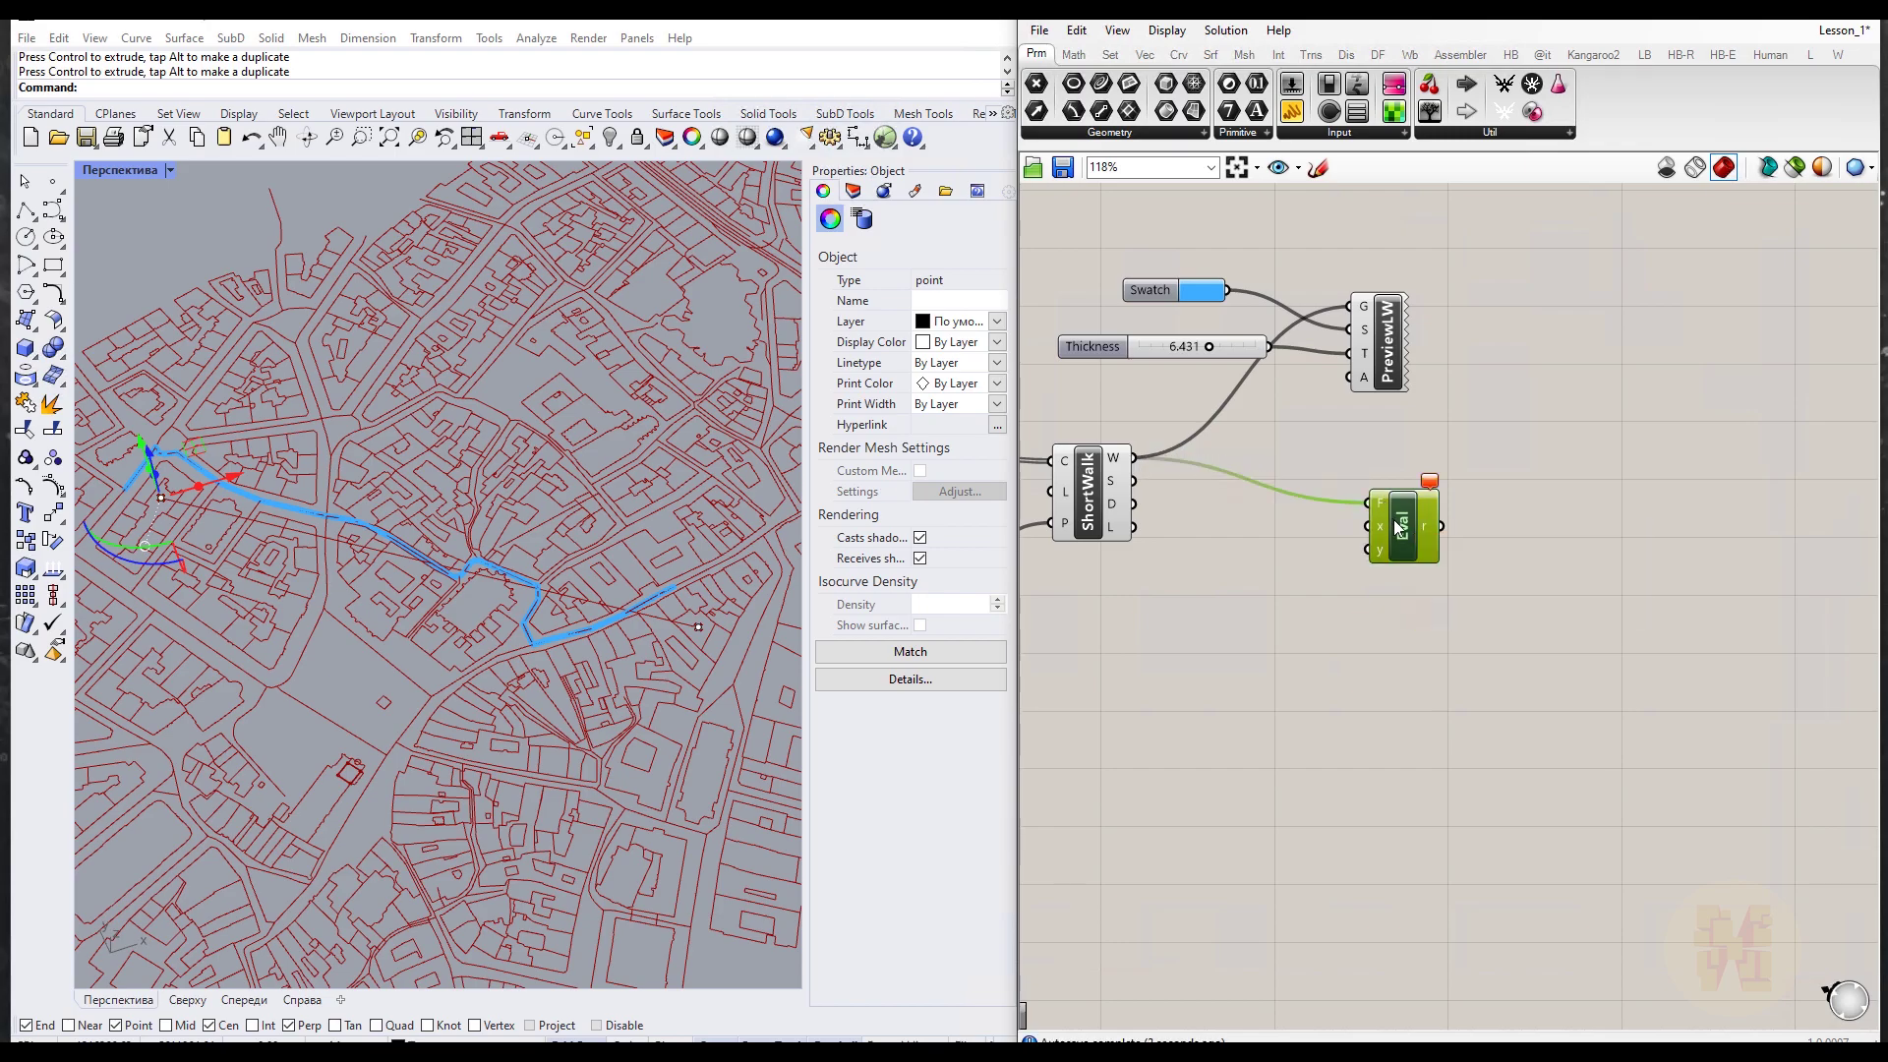
drag(1395, 525, 1441, 529)
Step: Toggle Simplify on and off for the Evaluate component's F input, and delete the component
right_click(1413, 504)
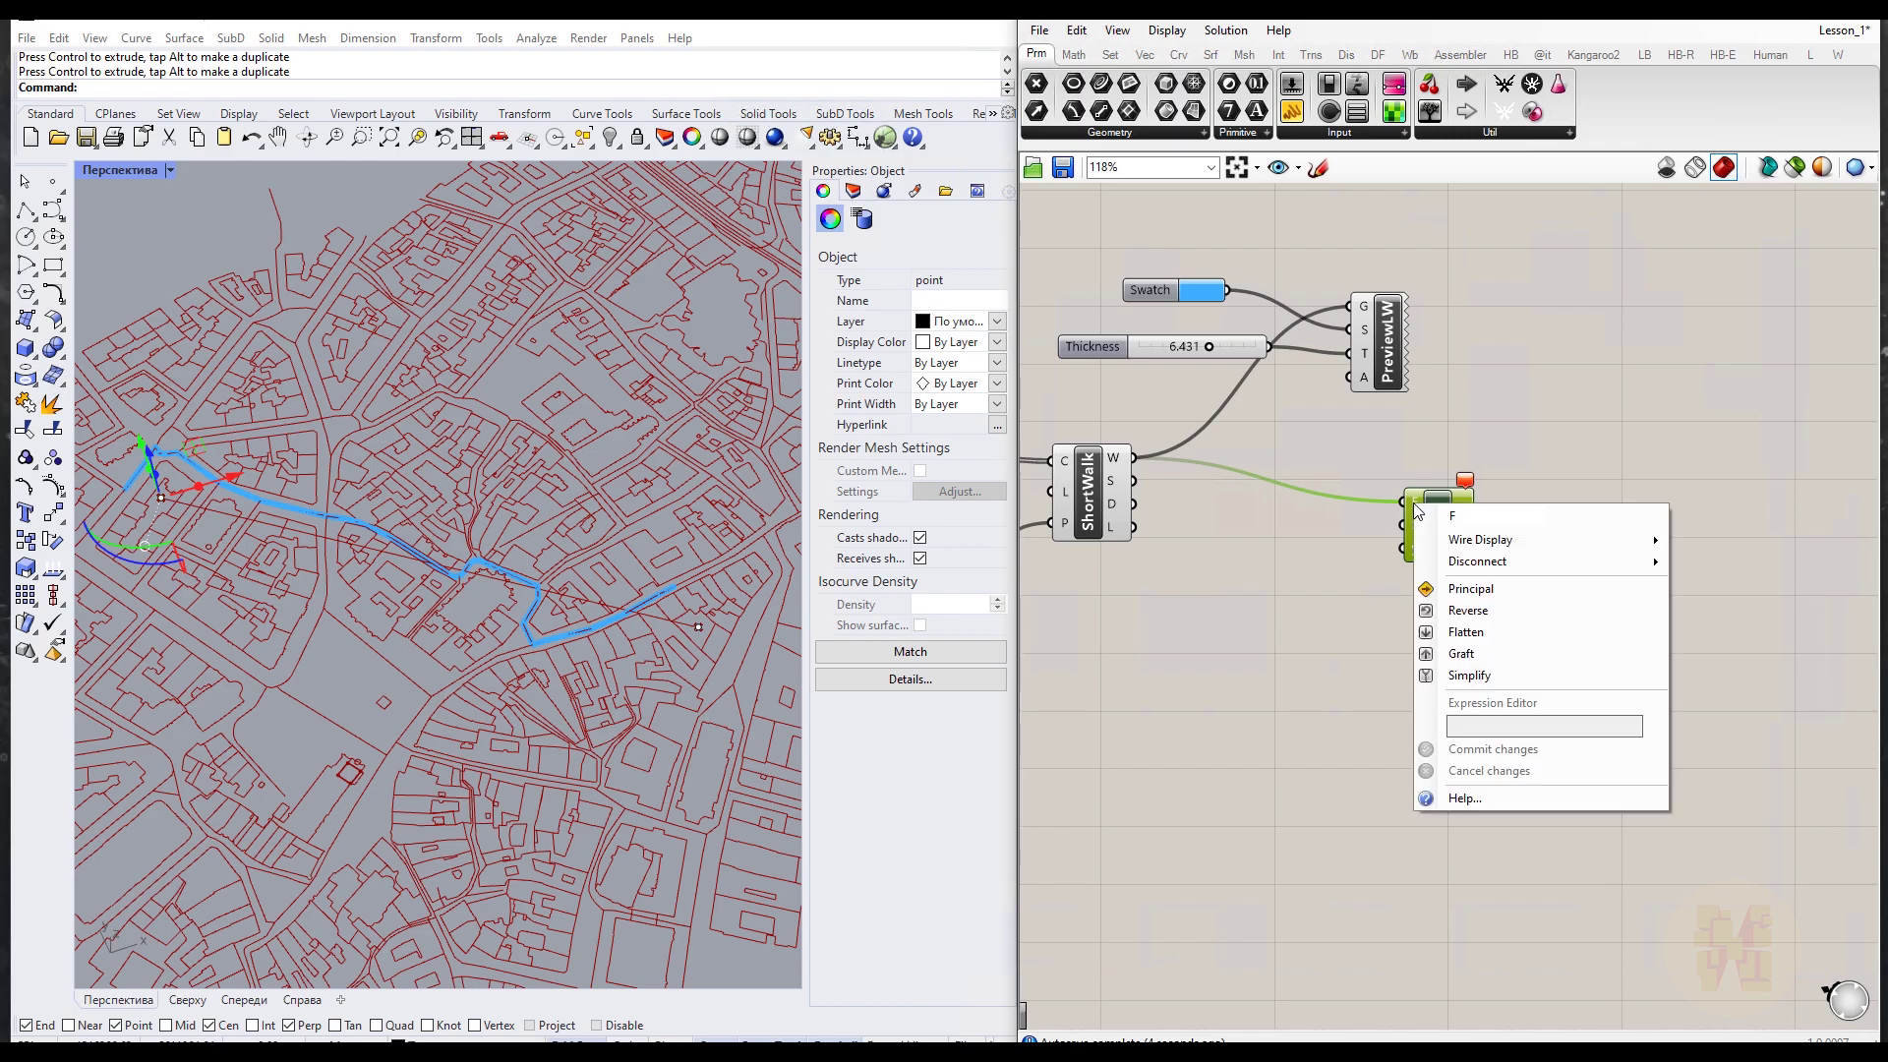
click(1480, 676)
click(1412, 677)
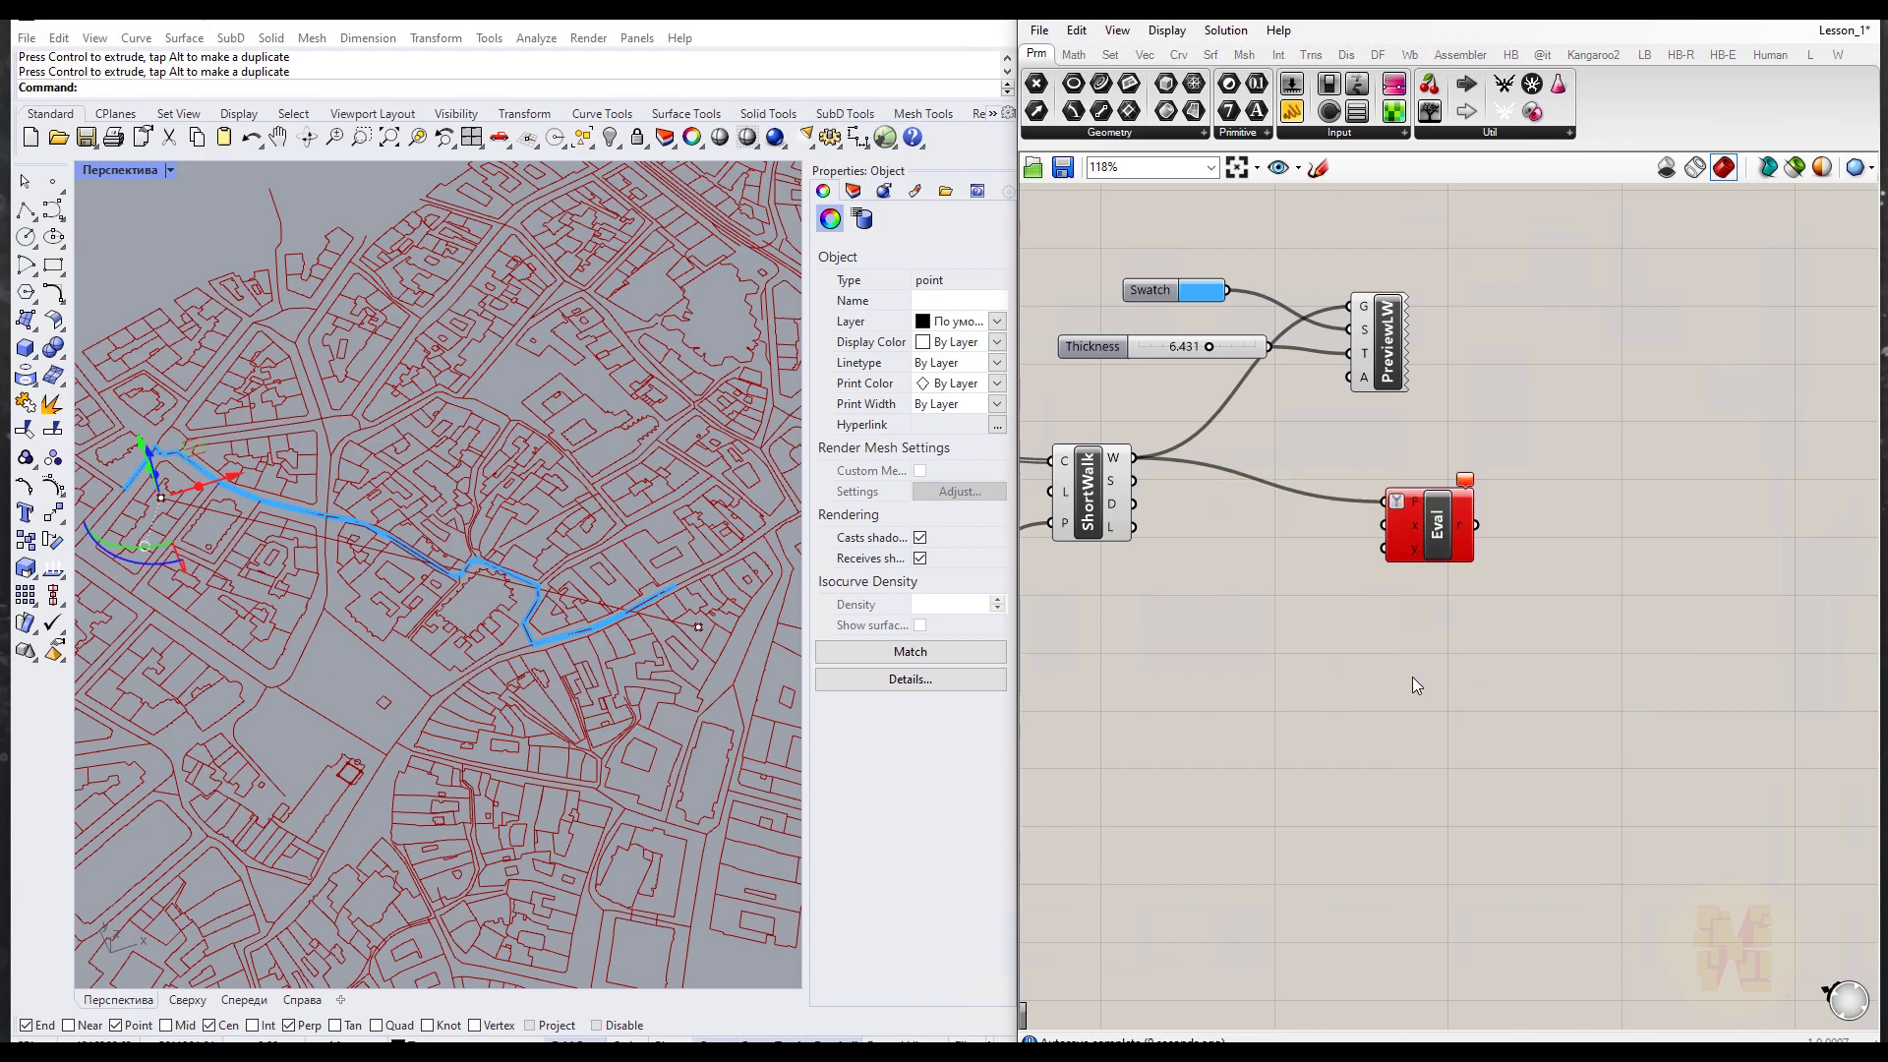
right_click(1396, 495)
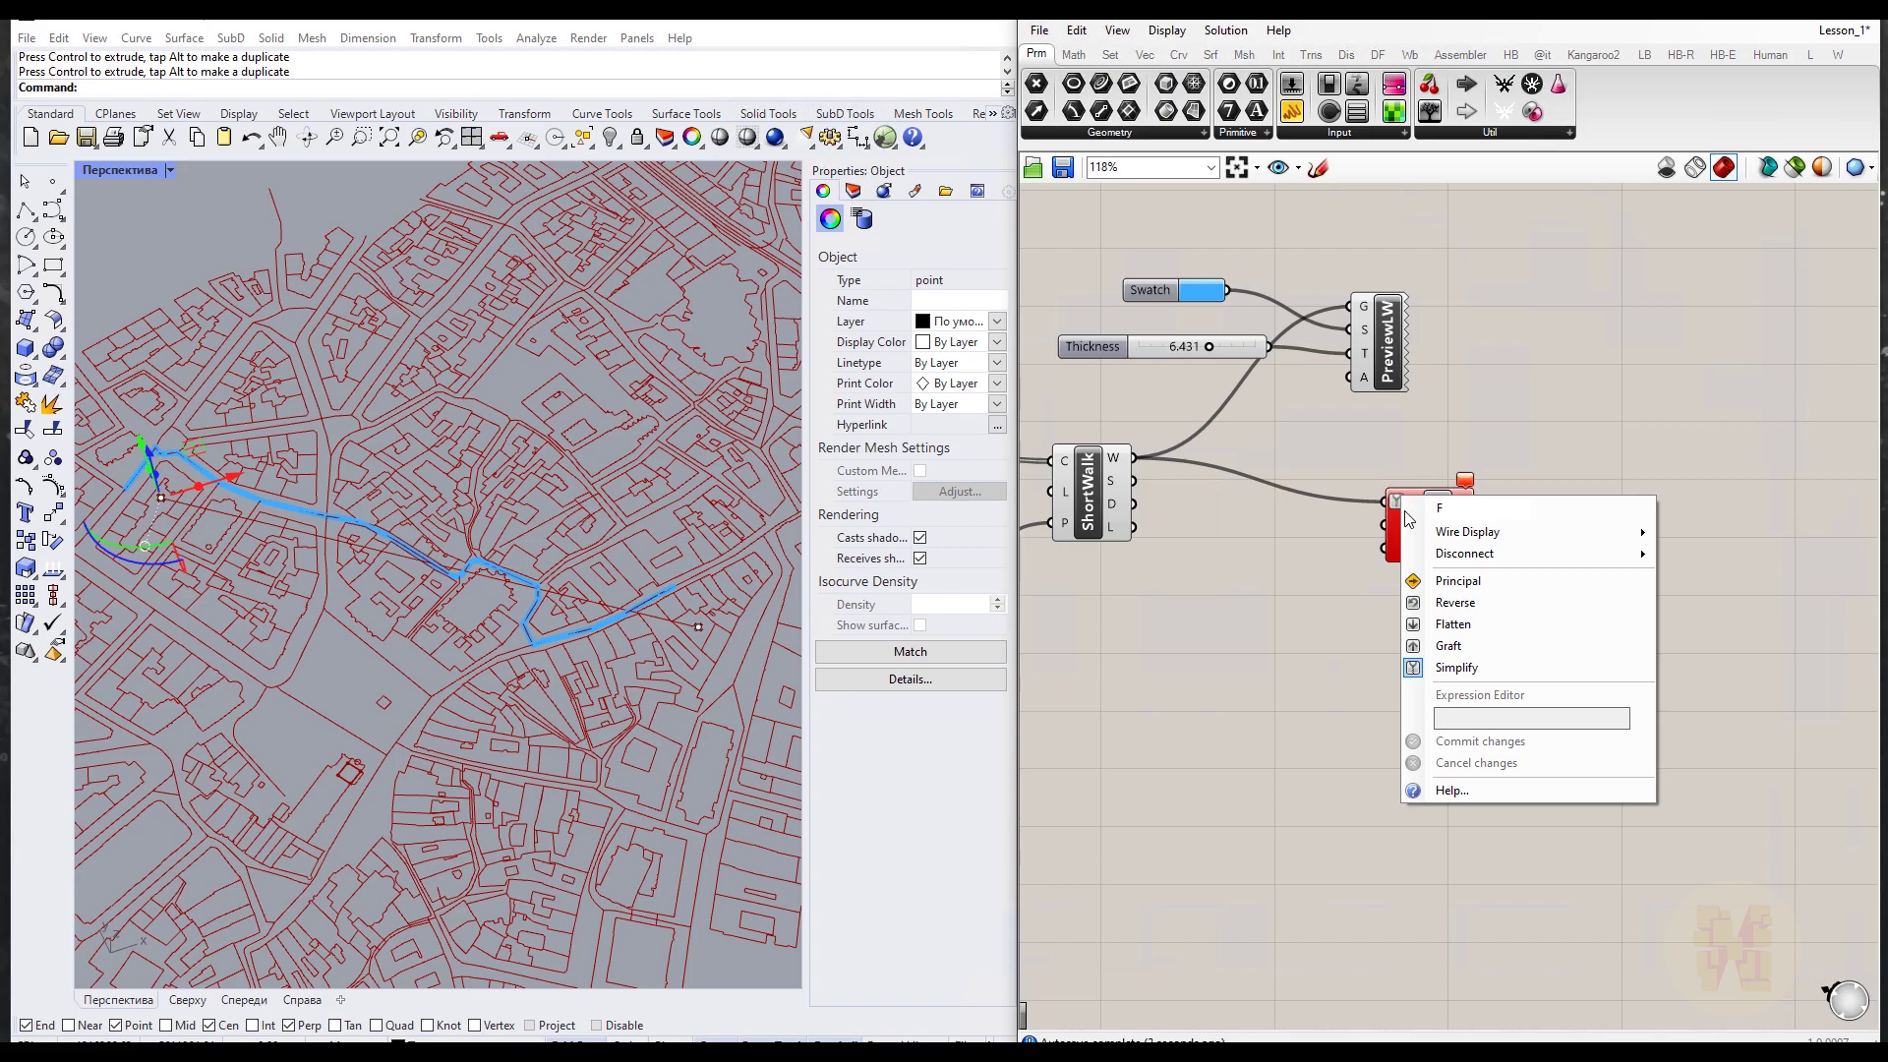
click(1480, 668)
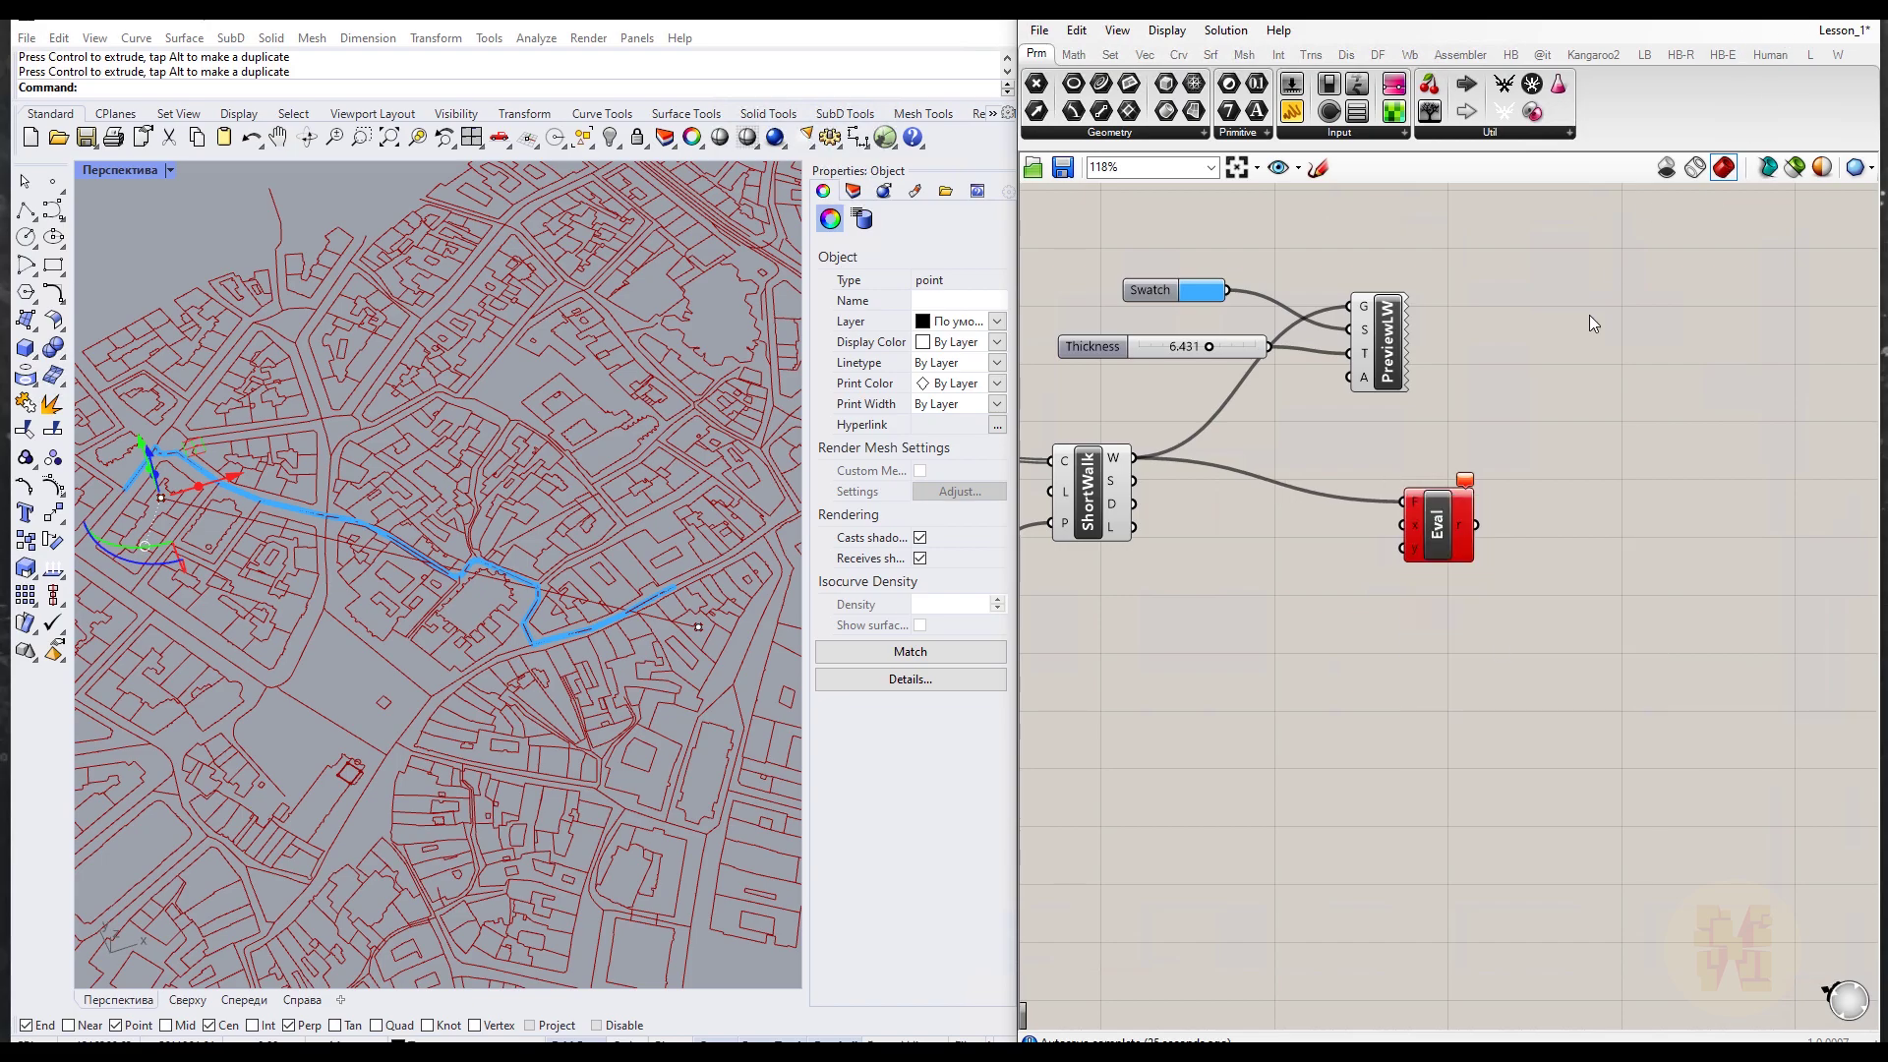
right_click(1401, 504)
key(Escape)
click(1438, 546)
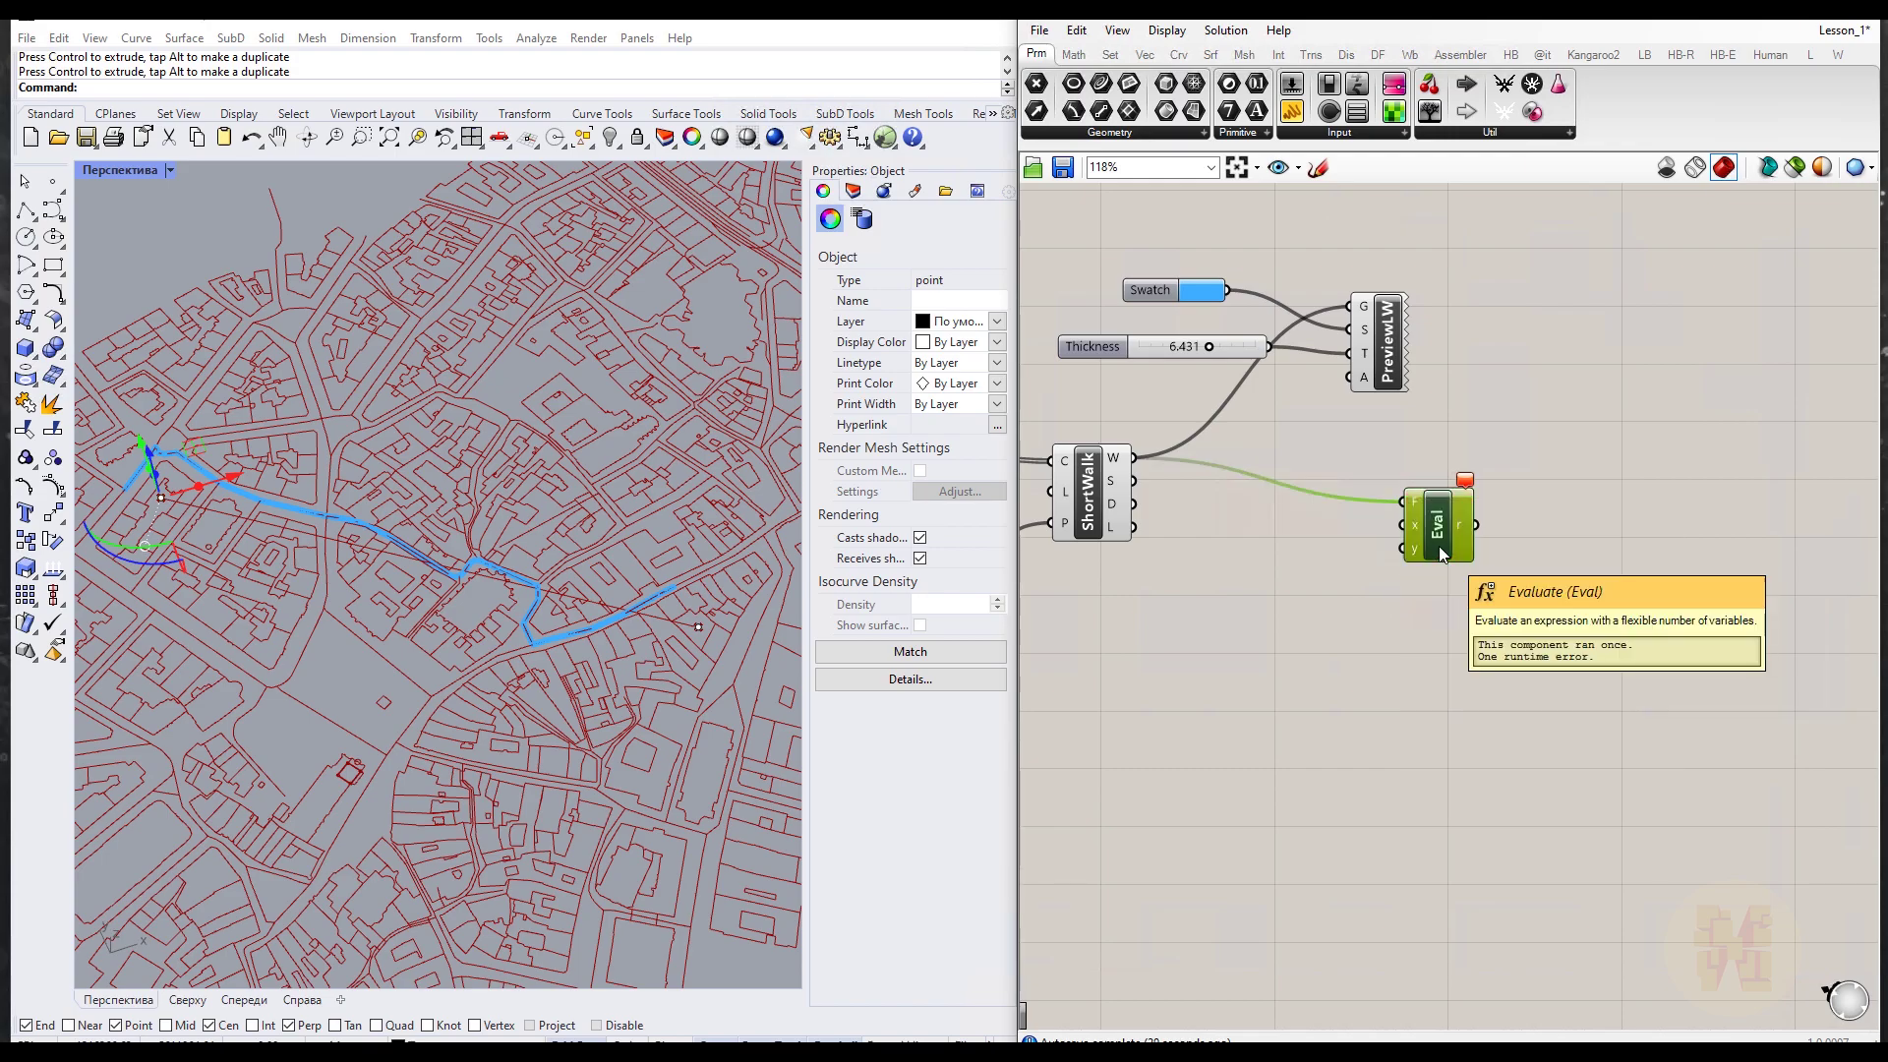
key(Delete)
Step: Add an Evaluate Curve component to the canvas area beyond ShortWalk
double_click(1437, 545)
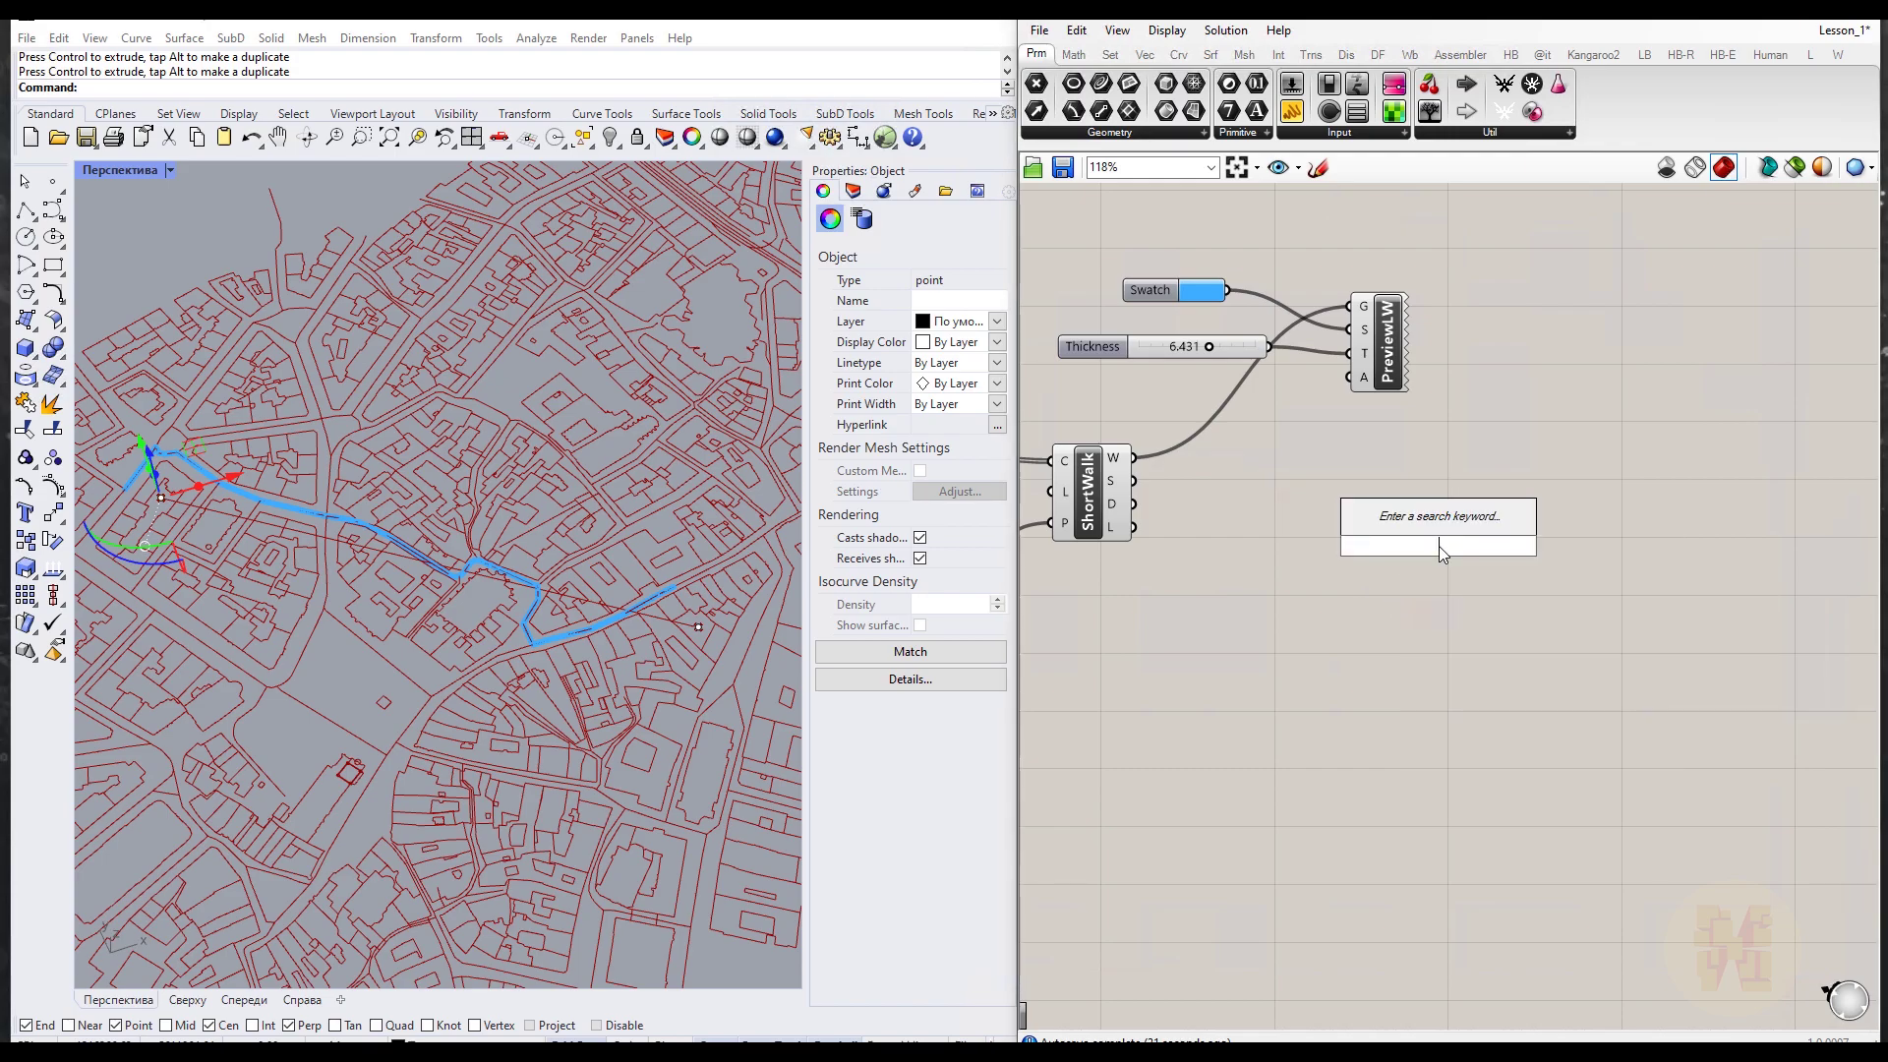
text(Eval)
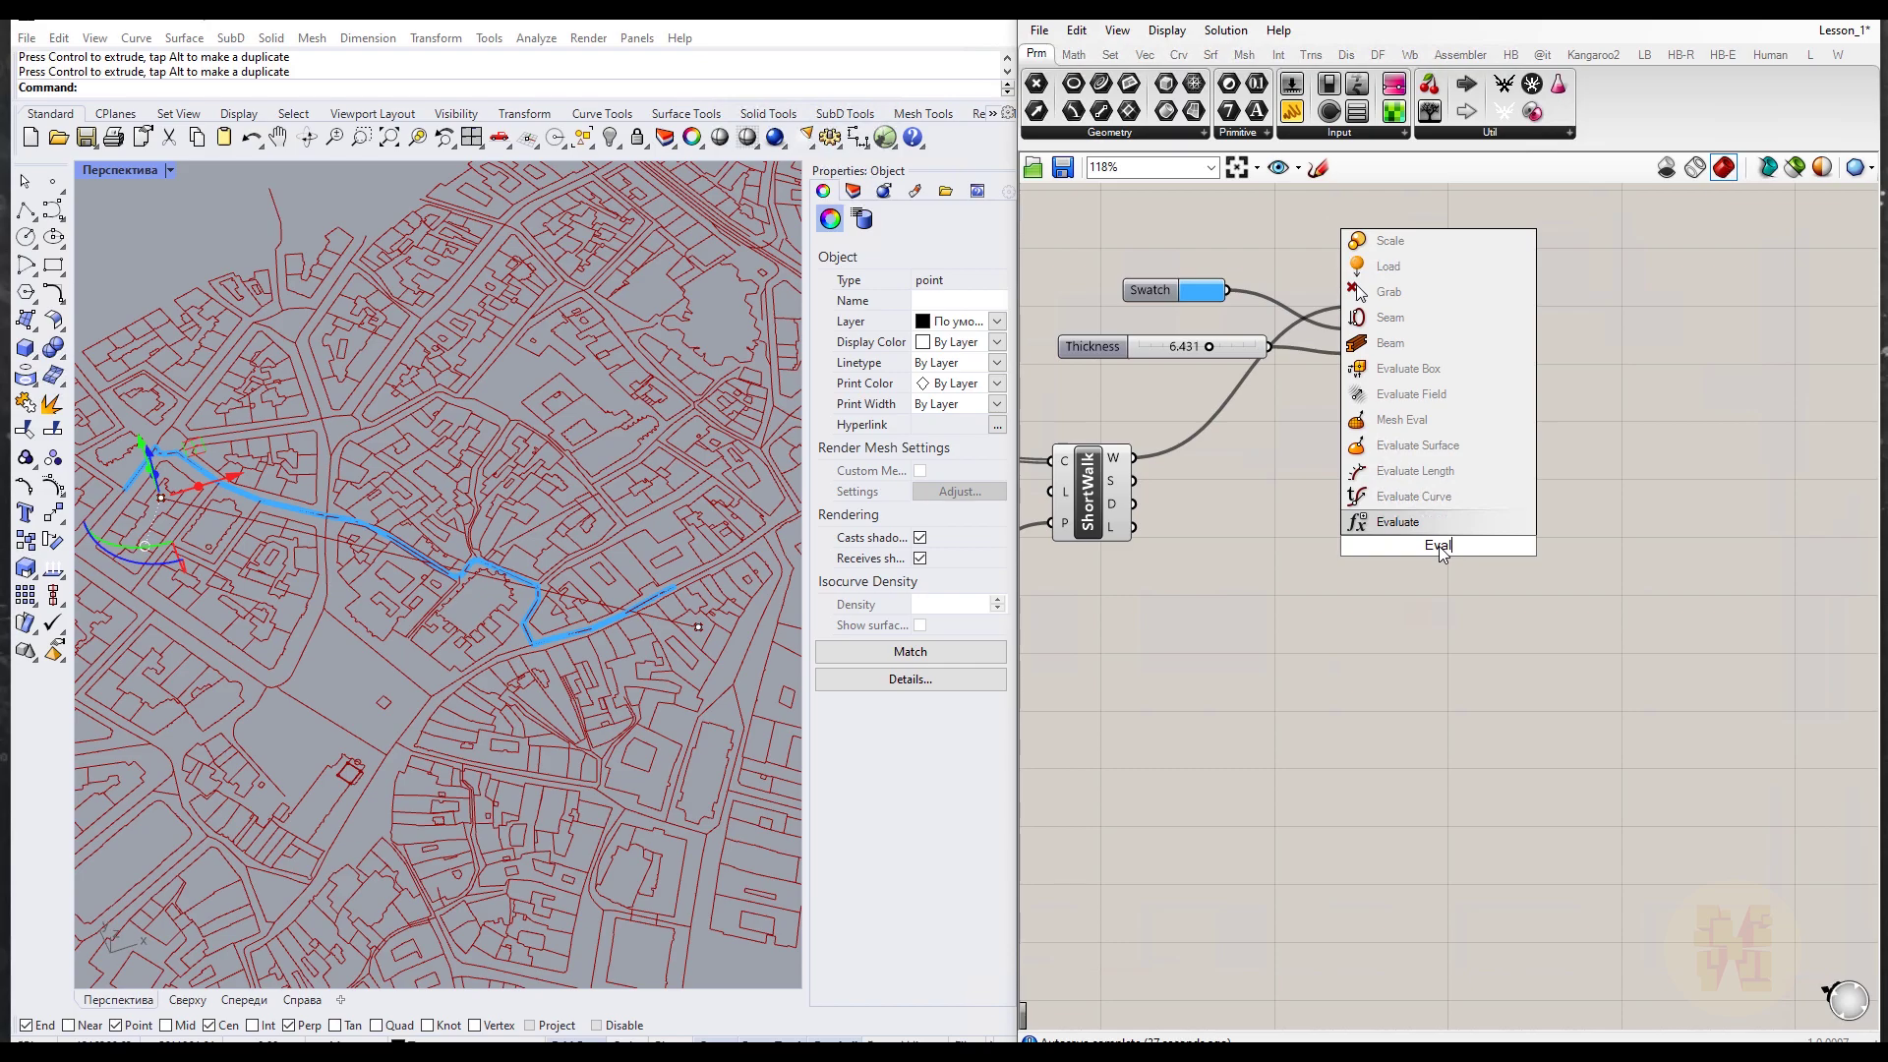
key(Up)
key(Up)
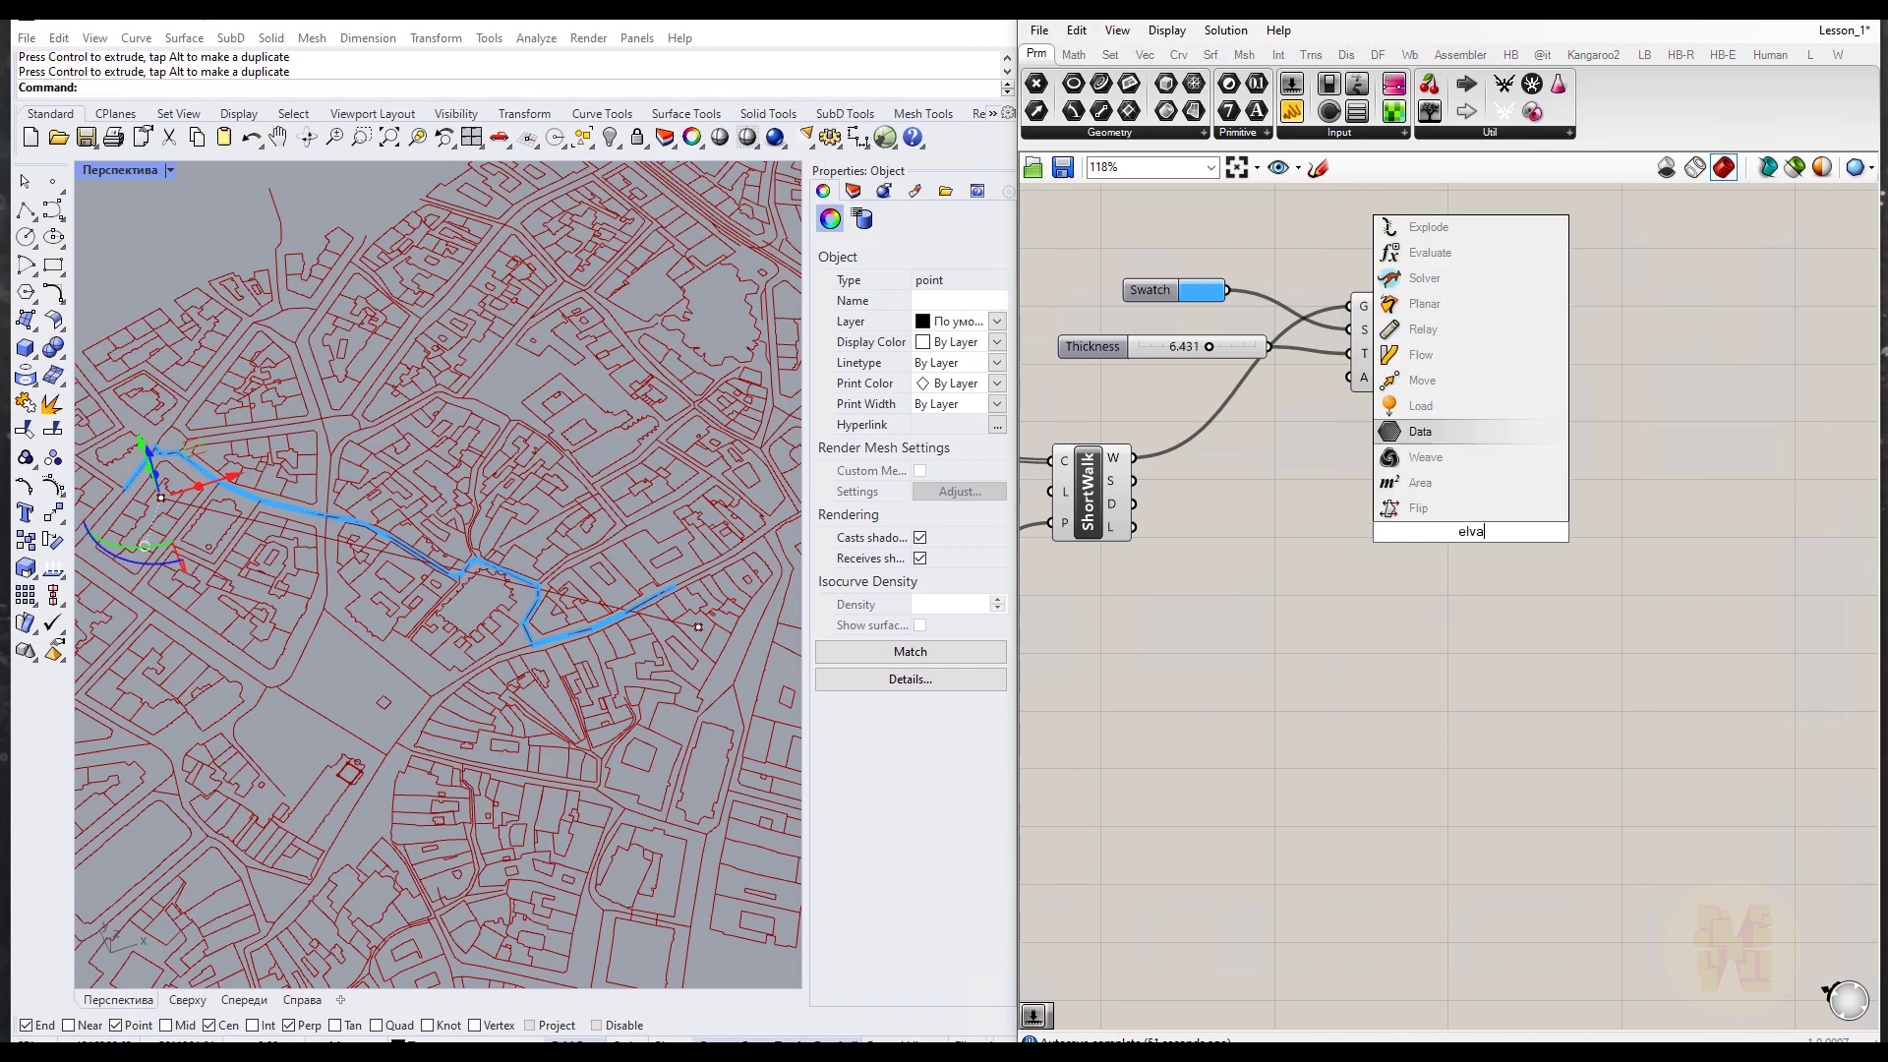
key(BackSpace)
key(BackSpace)
text(a)
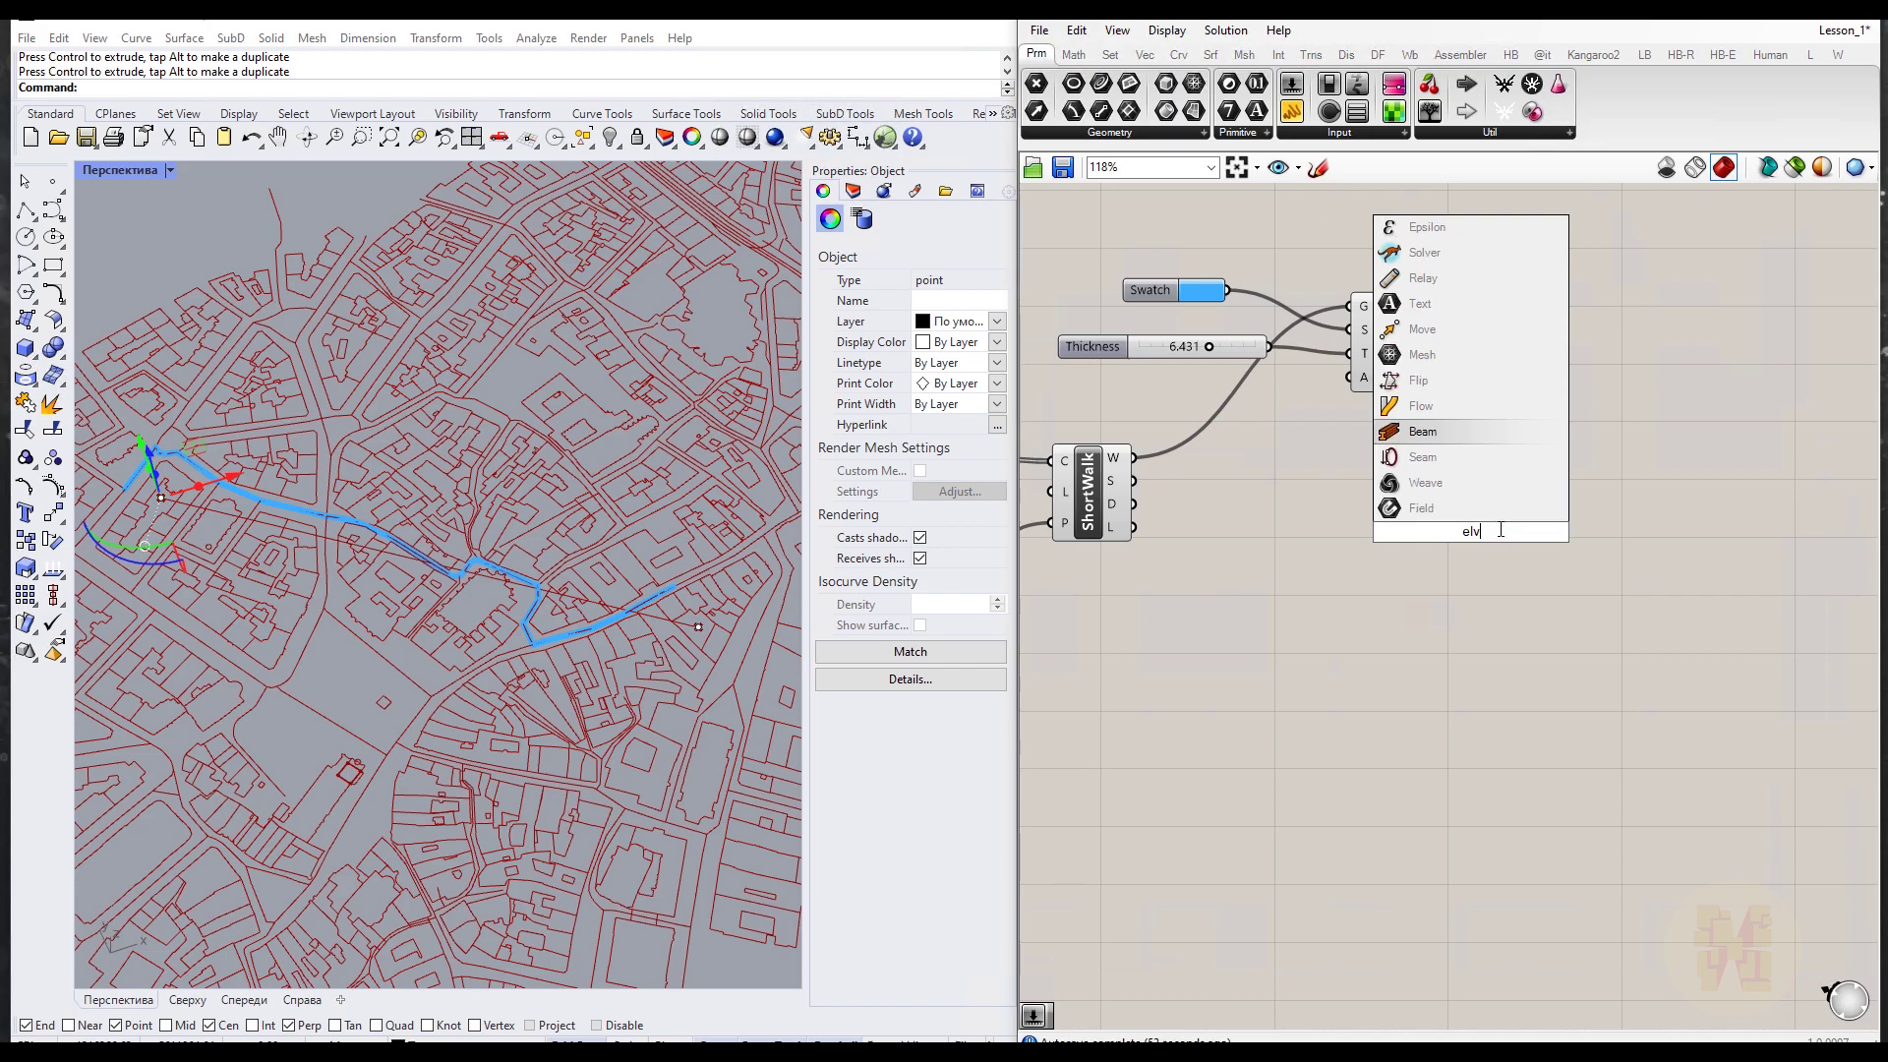
key(BackSpace)
key(BackSpace)
key(BackSpace)
text(eval)
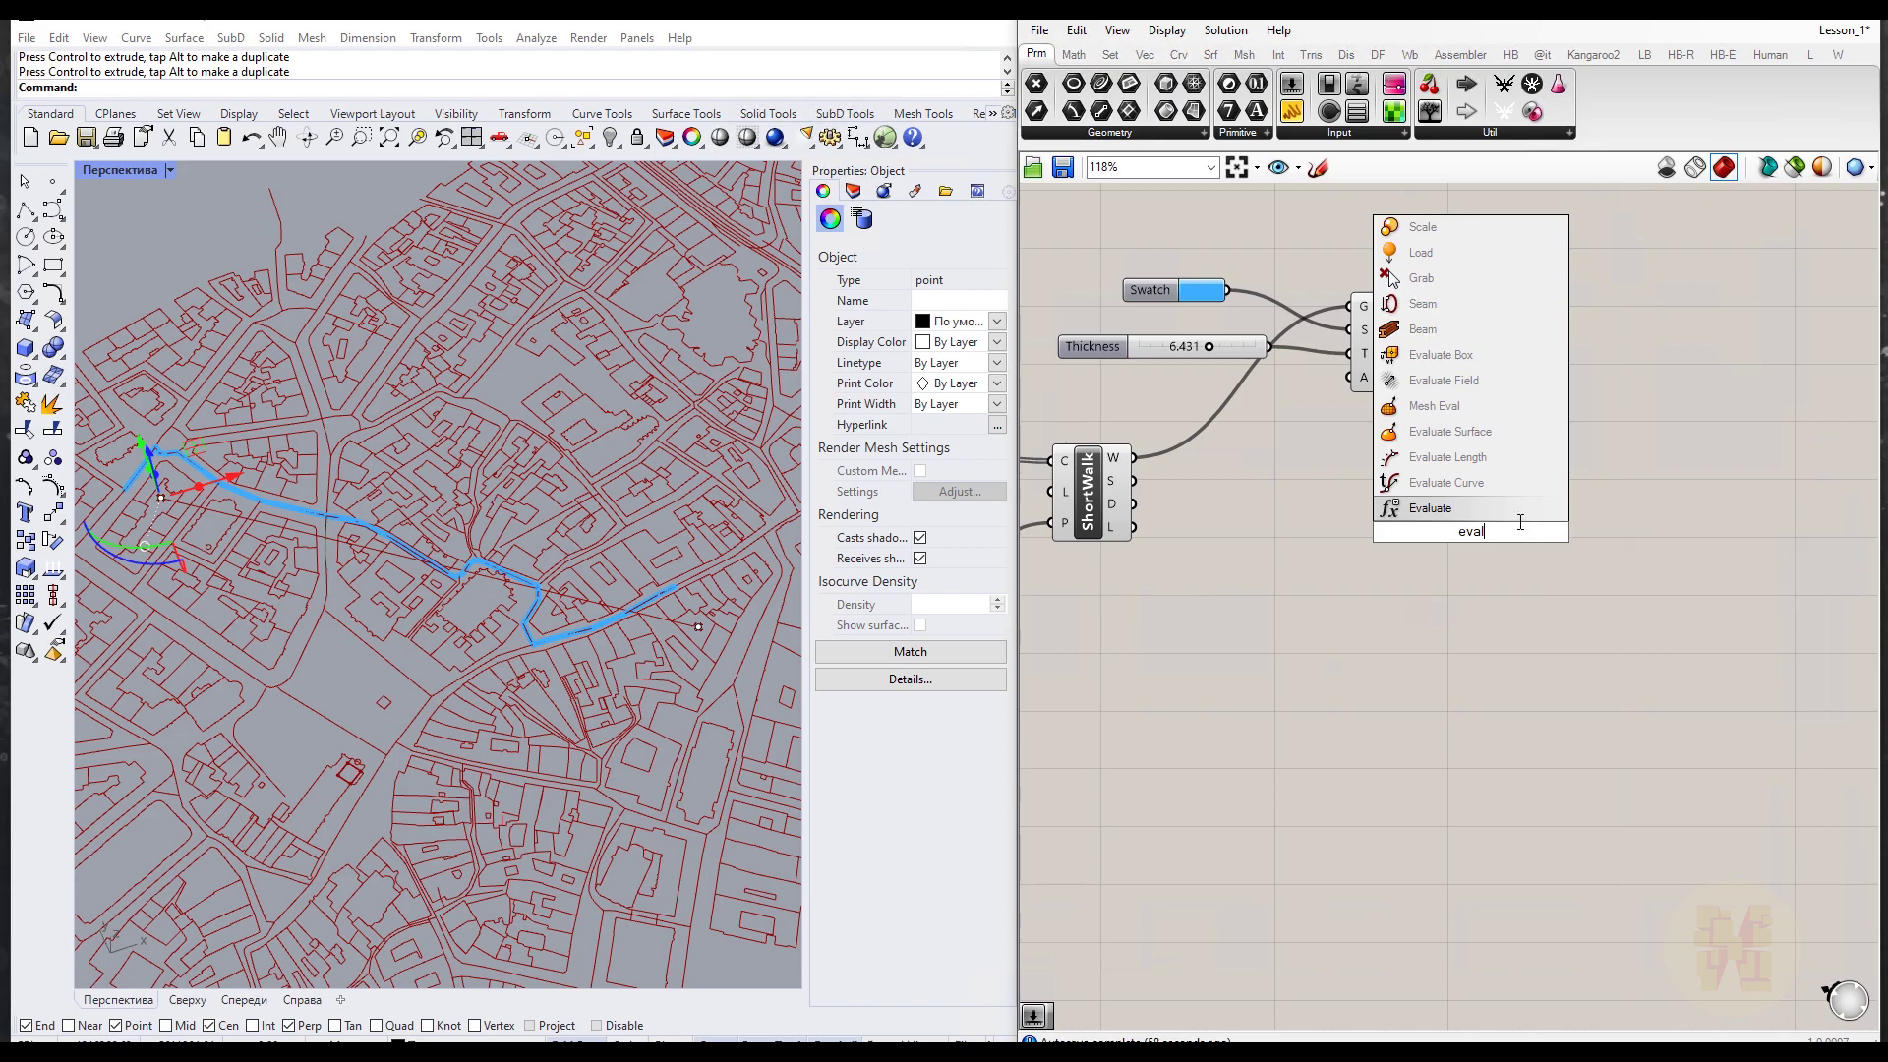
click(1495, 482)
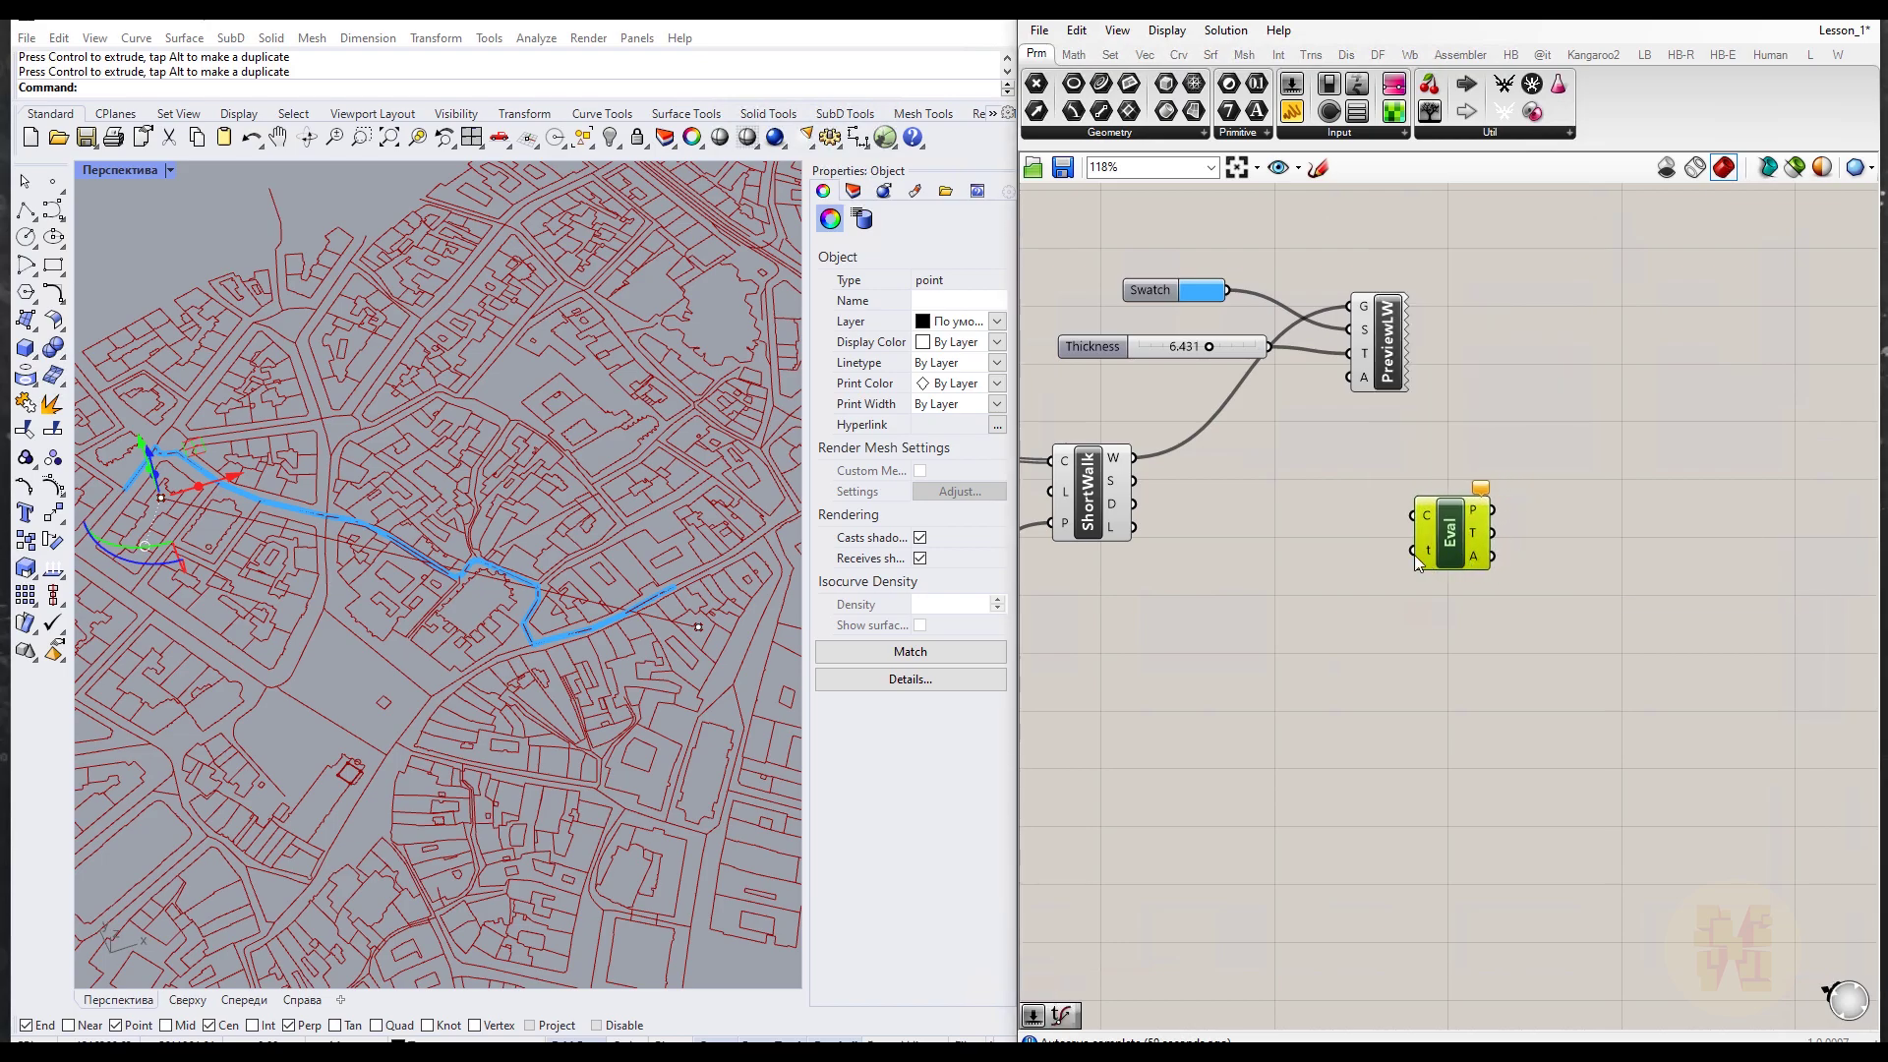
Step: Connect ShortWalk's W output to the Evaluate Curve component's C input and reparameterize that input
drag(1134, 457, 1417, 516)
right_click(1429, 529)
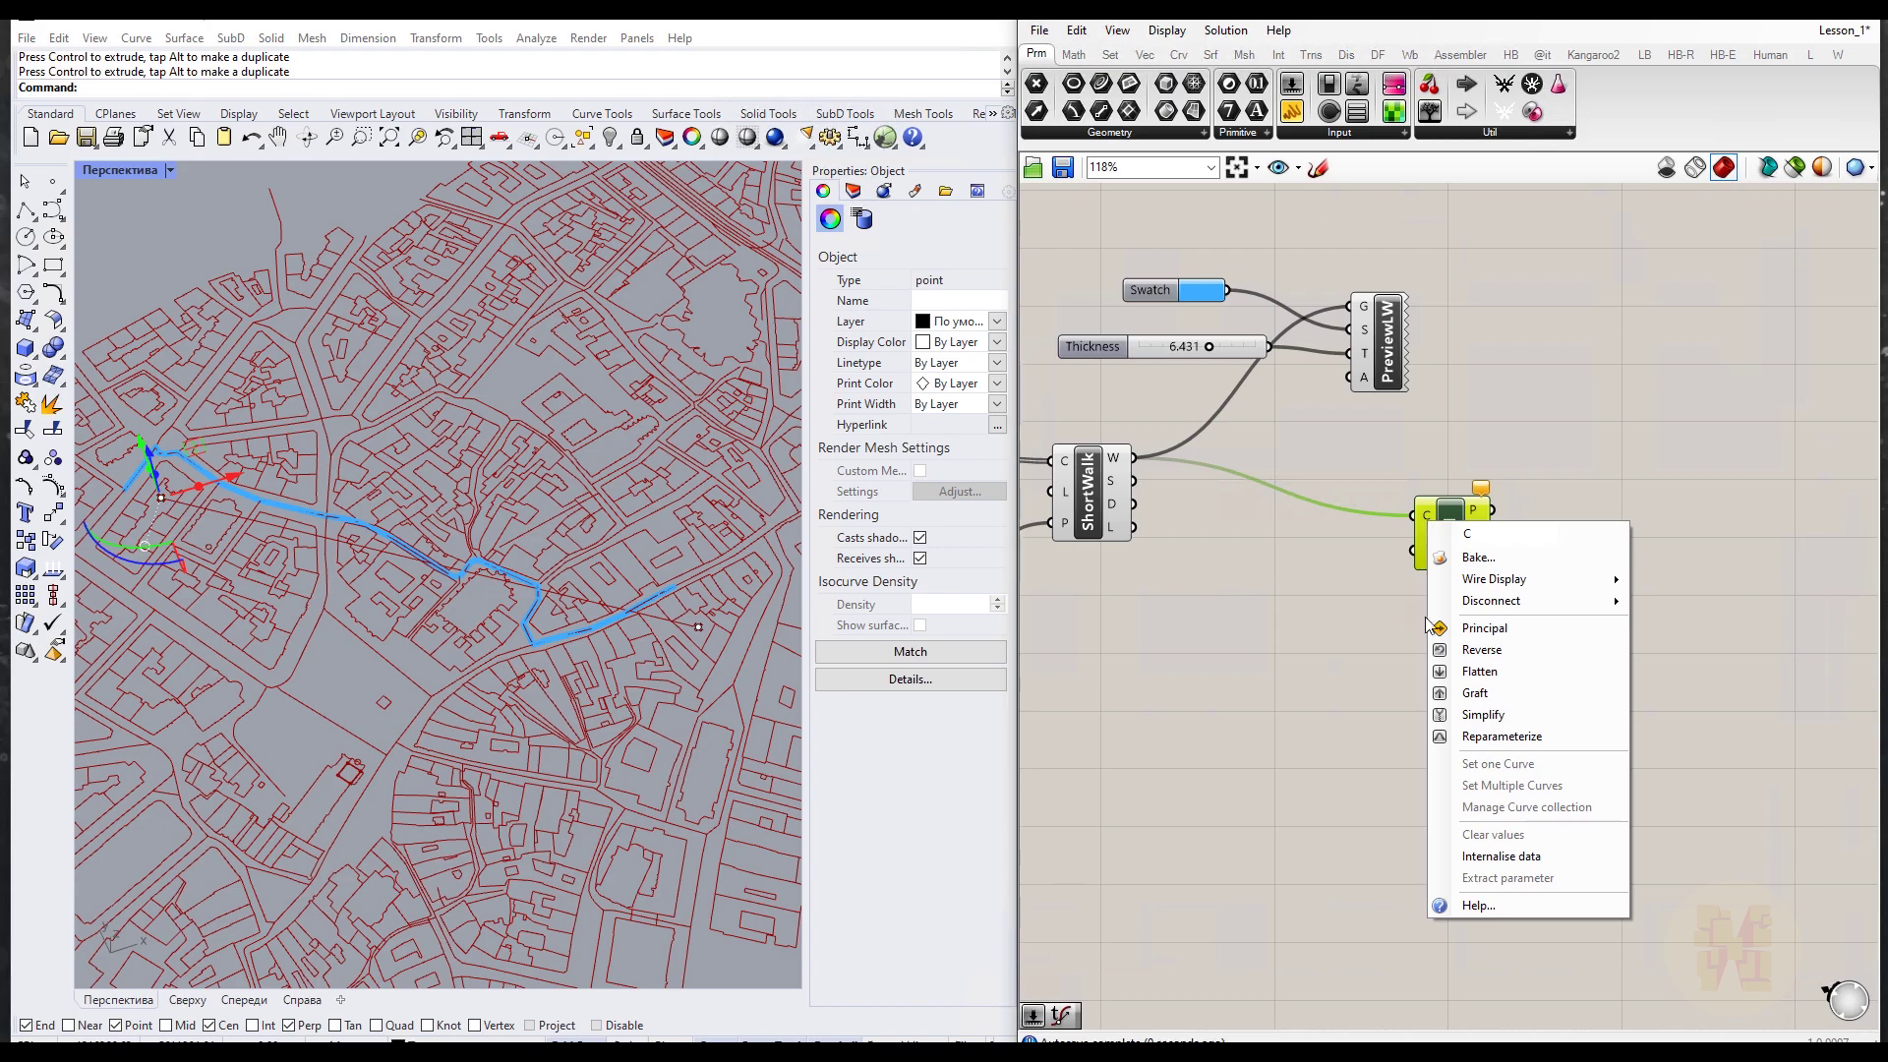
click(1515, 747)
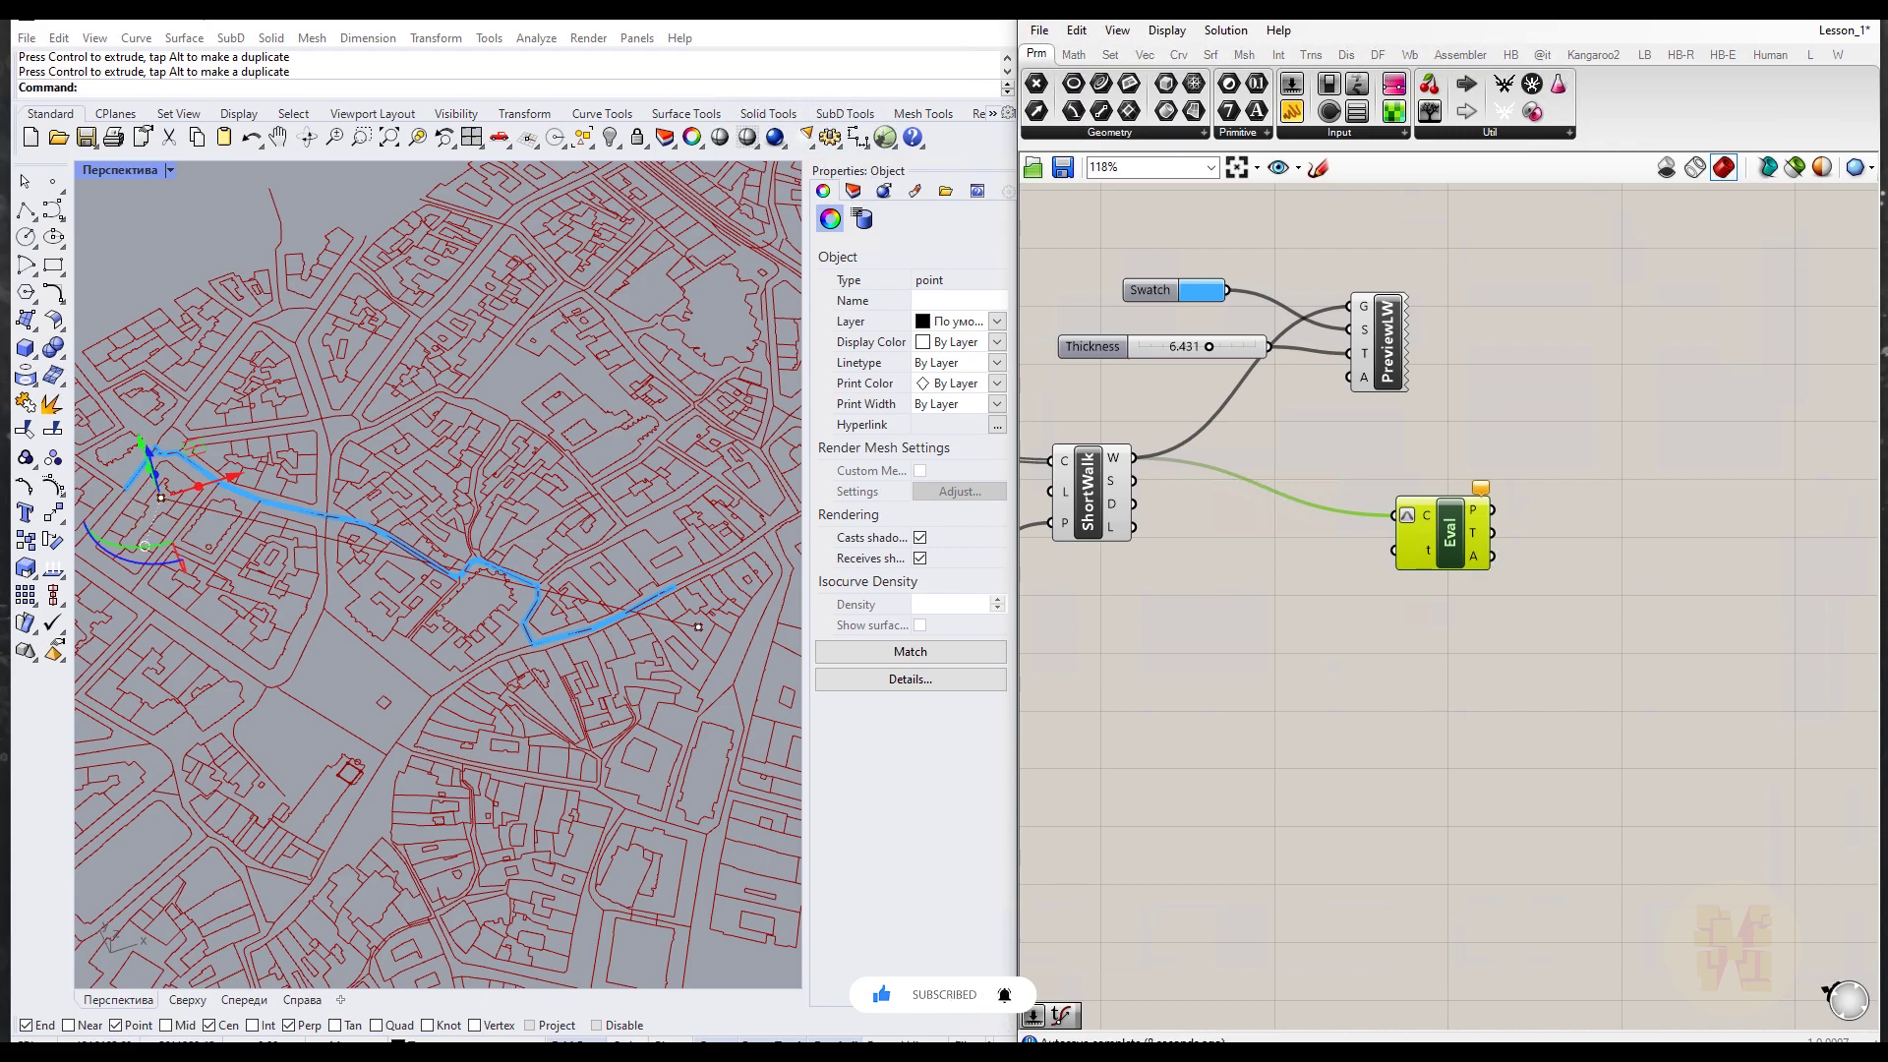
mouse_move(126, 417)
mouse_down()
mouse_move(629, 429)
mouse_move(564, 453)
mouse_up()
mouse_move(186, 448)
mouse_down()
mouse_move(118, 413)
mouse_move(173, 380)
mouse_up()
mouse_move(312, 361)
mouse_down()
mouse_move(377, 346)
mouse_move(396, 372)
mouse_move(448, 376)
mouse_up()
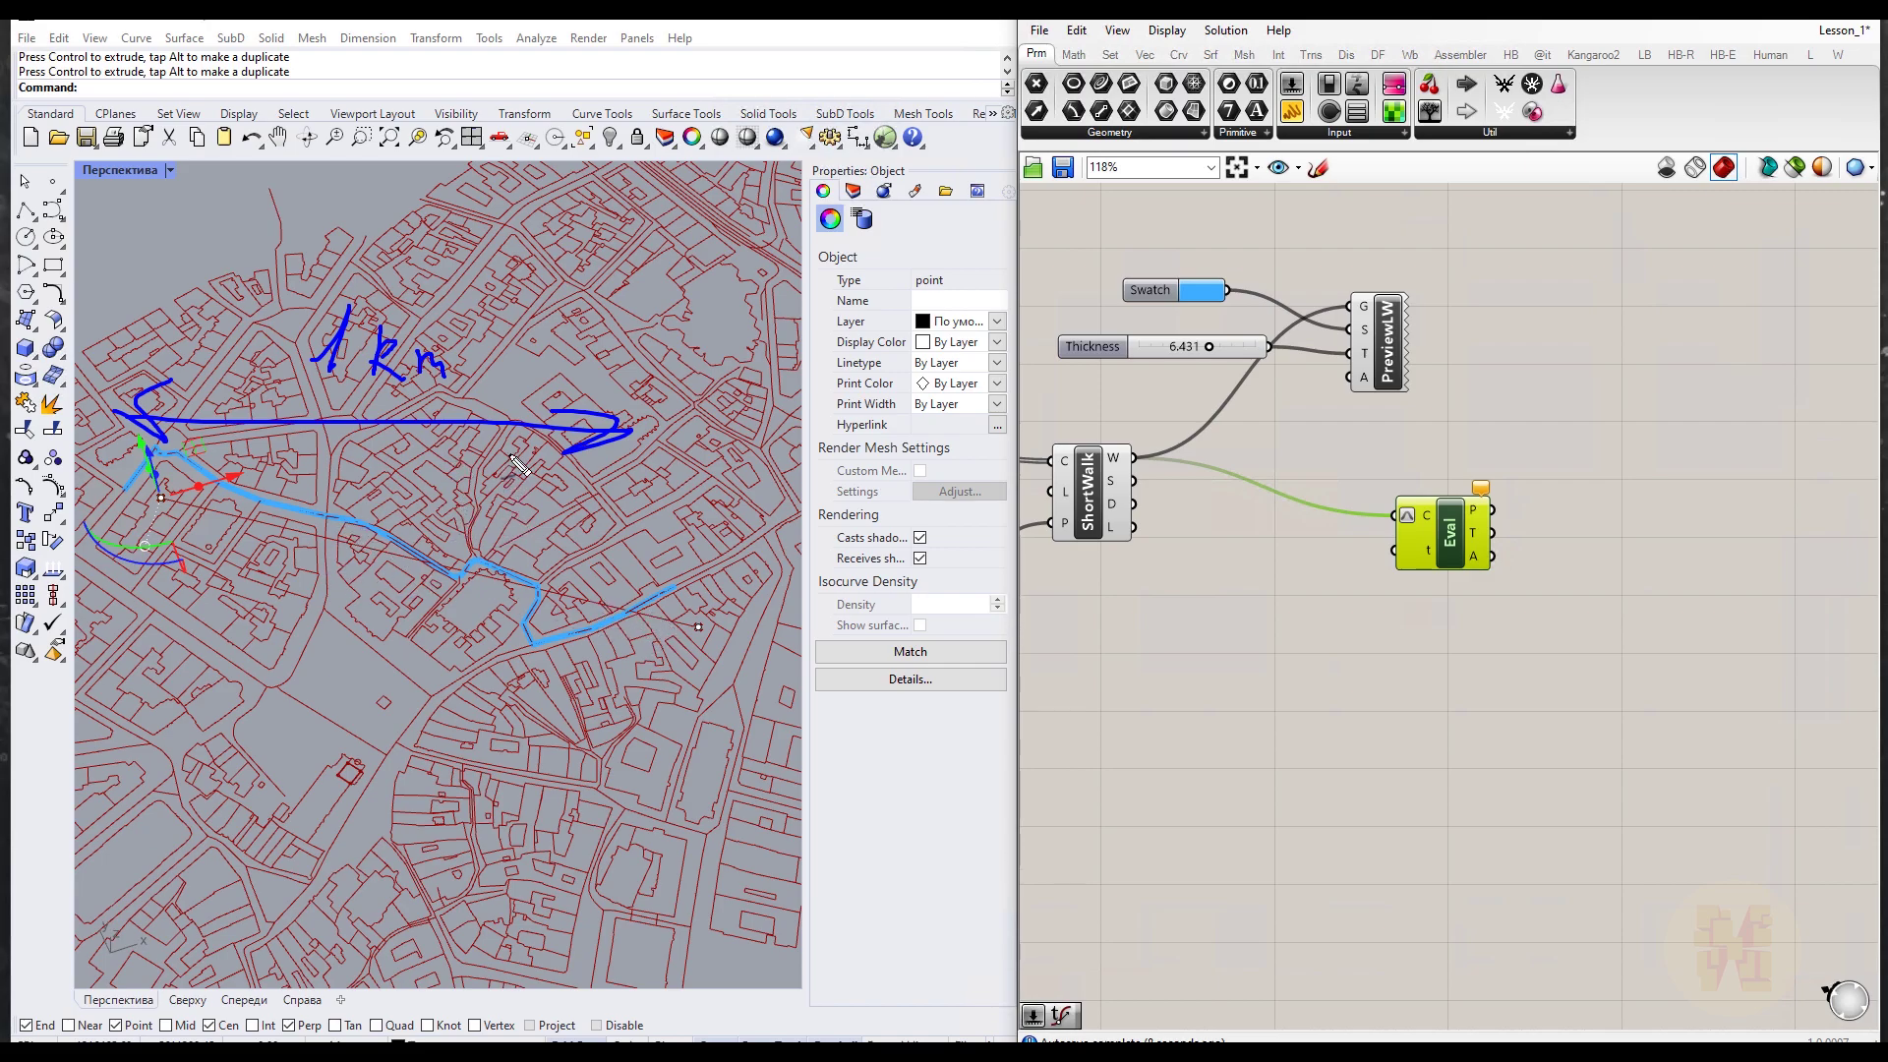
mouse_move(716, 602)
mouse_down()
mouse_move(721, 641)
mouse_move(724, 606)
mouse_up()
drag(730, 652, 741, 648)
drag(108, 518, 116, 551)
mouse_move(399, 218)
mouse_down()
mouse_move(435, 268)
mouse_move(554, 307)
mouse_move(606, 257)
mouse_up()
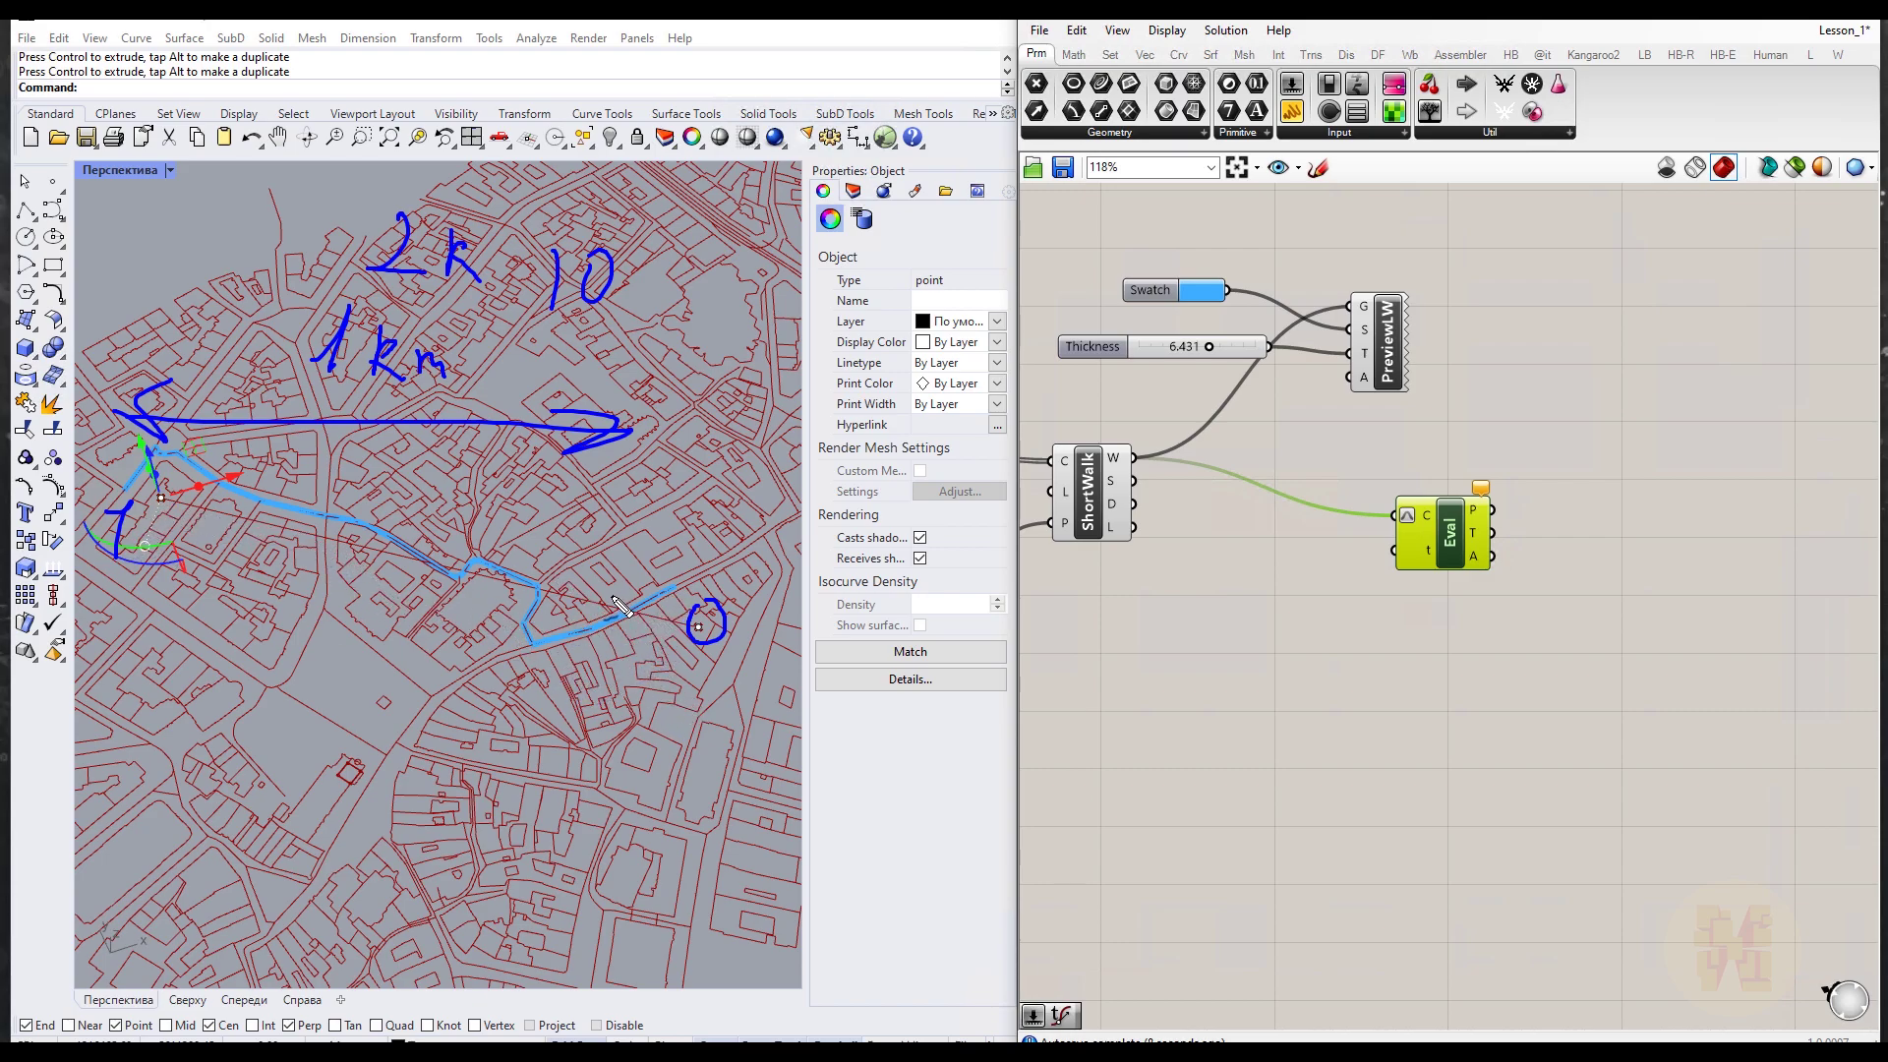
mouse_move(536, 254)
mouse_down()
mouse_move(615, 270)
mouse_move(551, 248)
mouse_up()
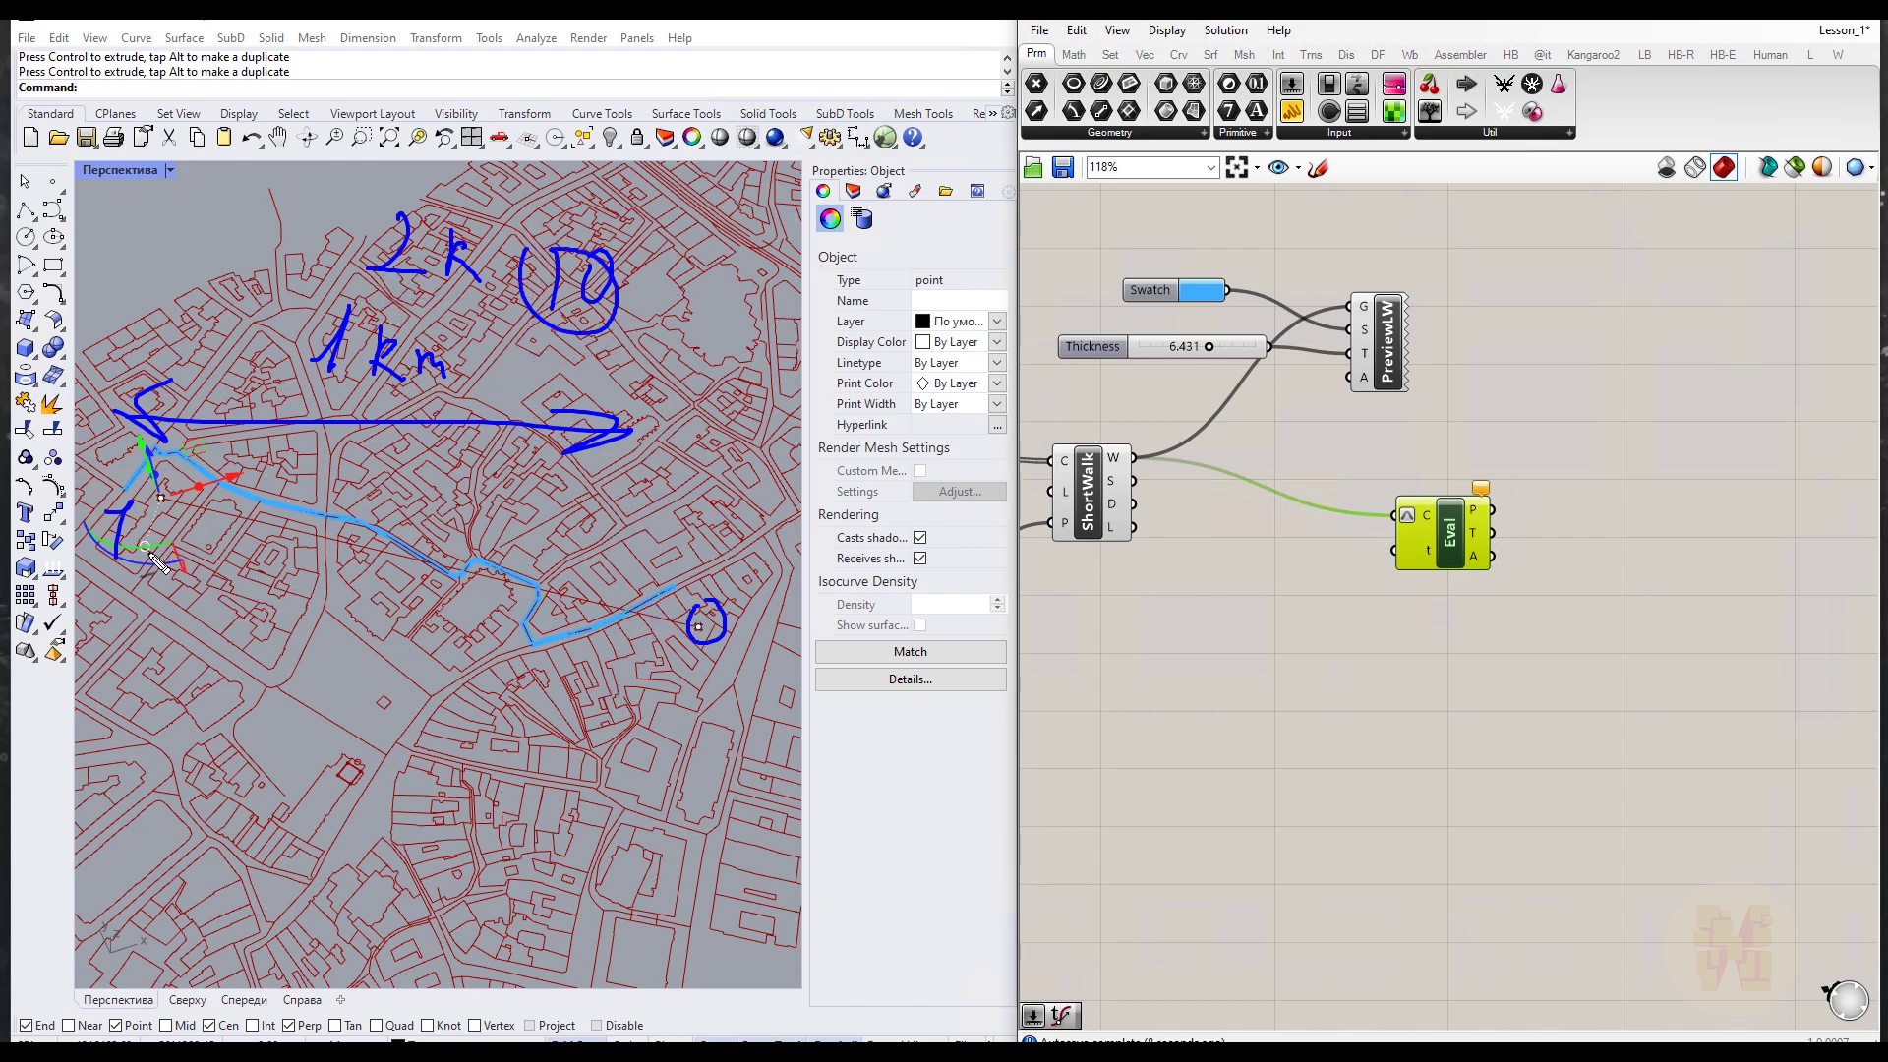
drag(1177, 687, 1188, 683)
key(Escape)
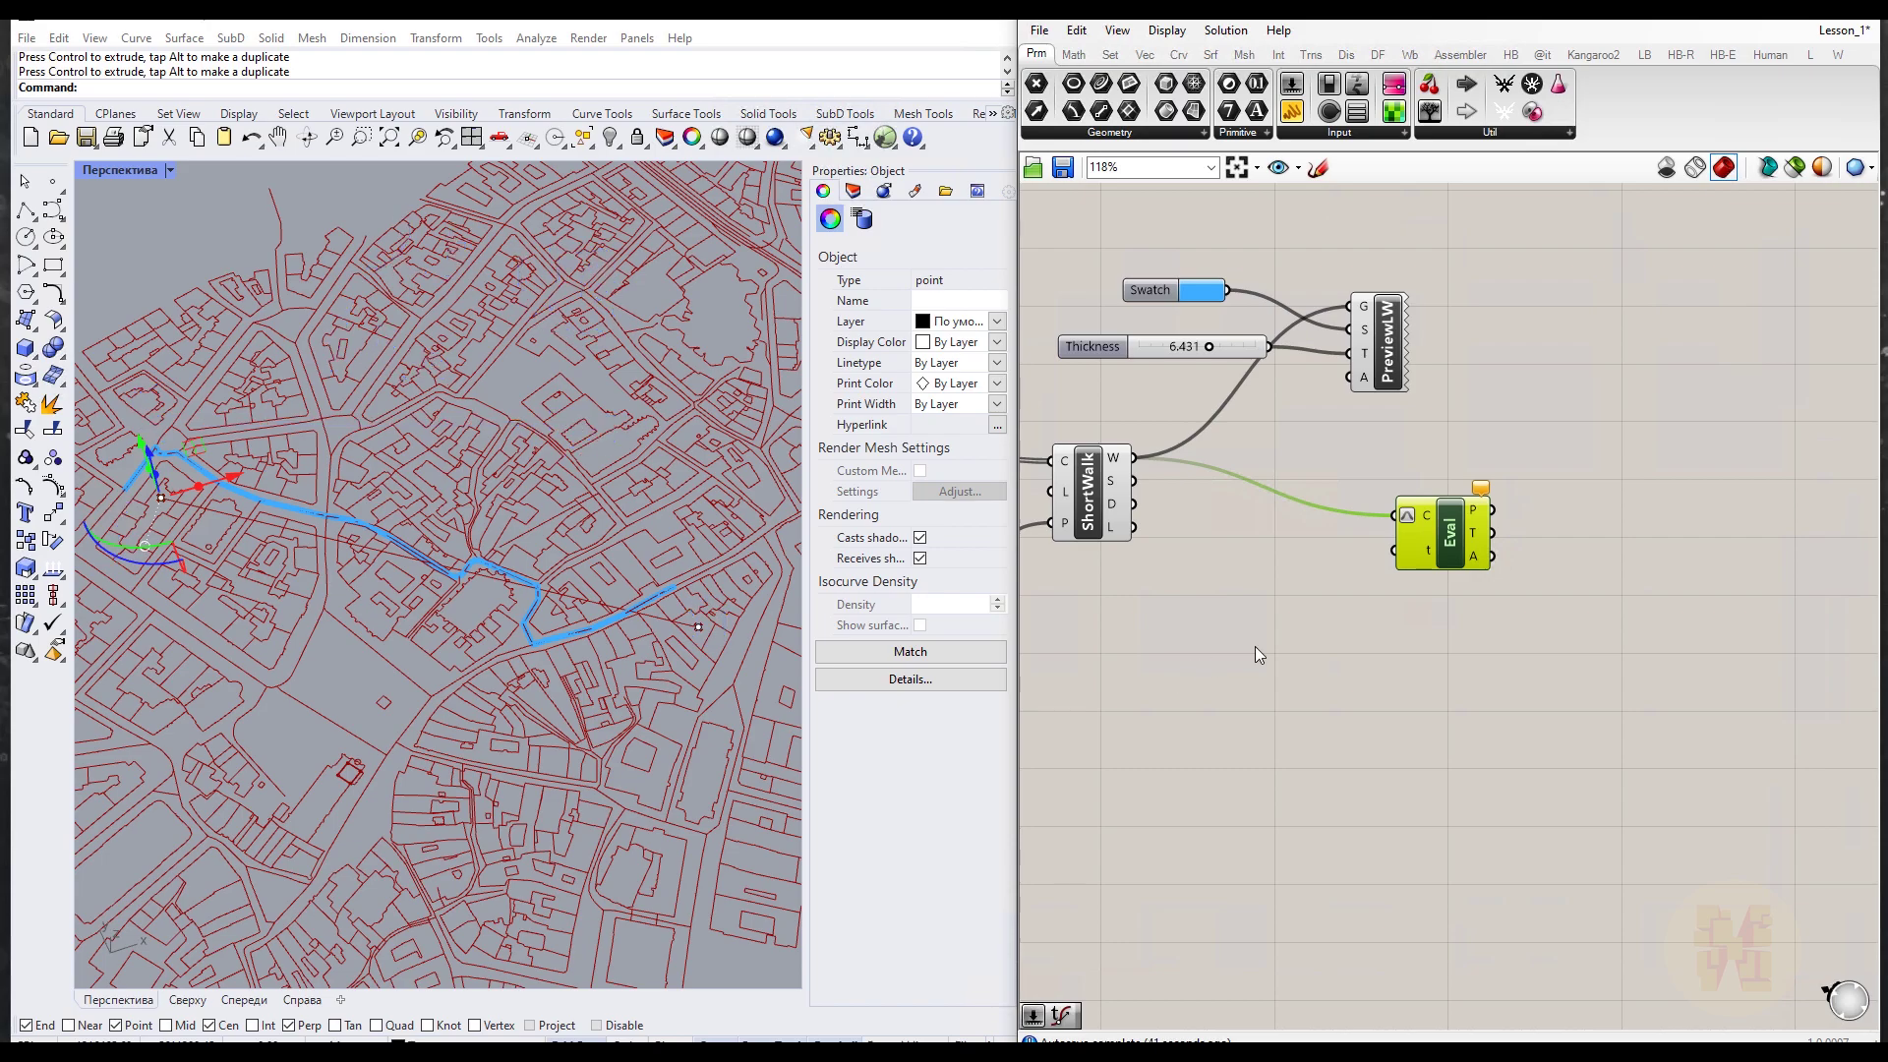
Step: Add a number slider with the value 0.001 and connect it to the Evaluate Curve component's t input
click(1264, 648)
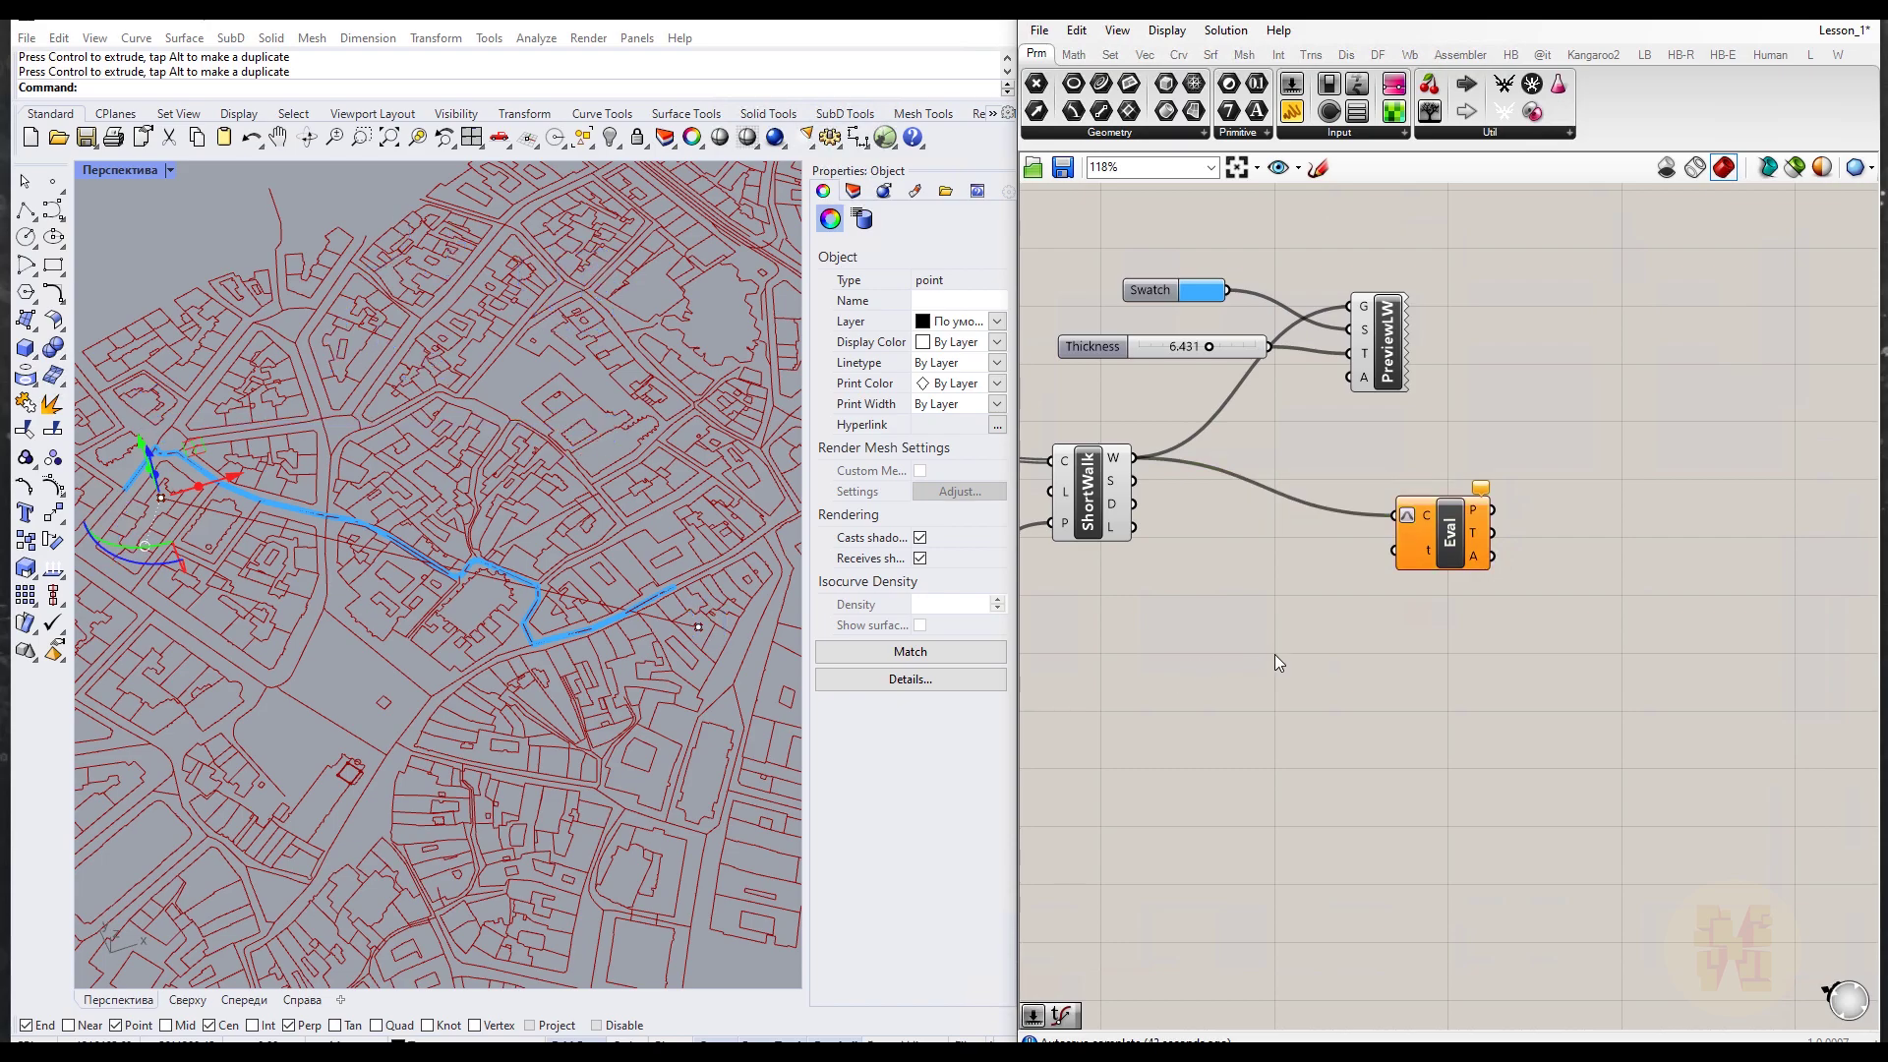
double_click(1276, 654)
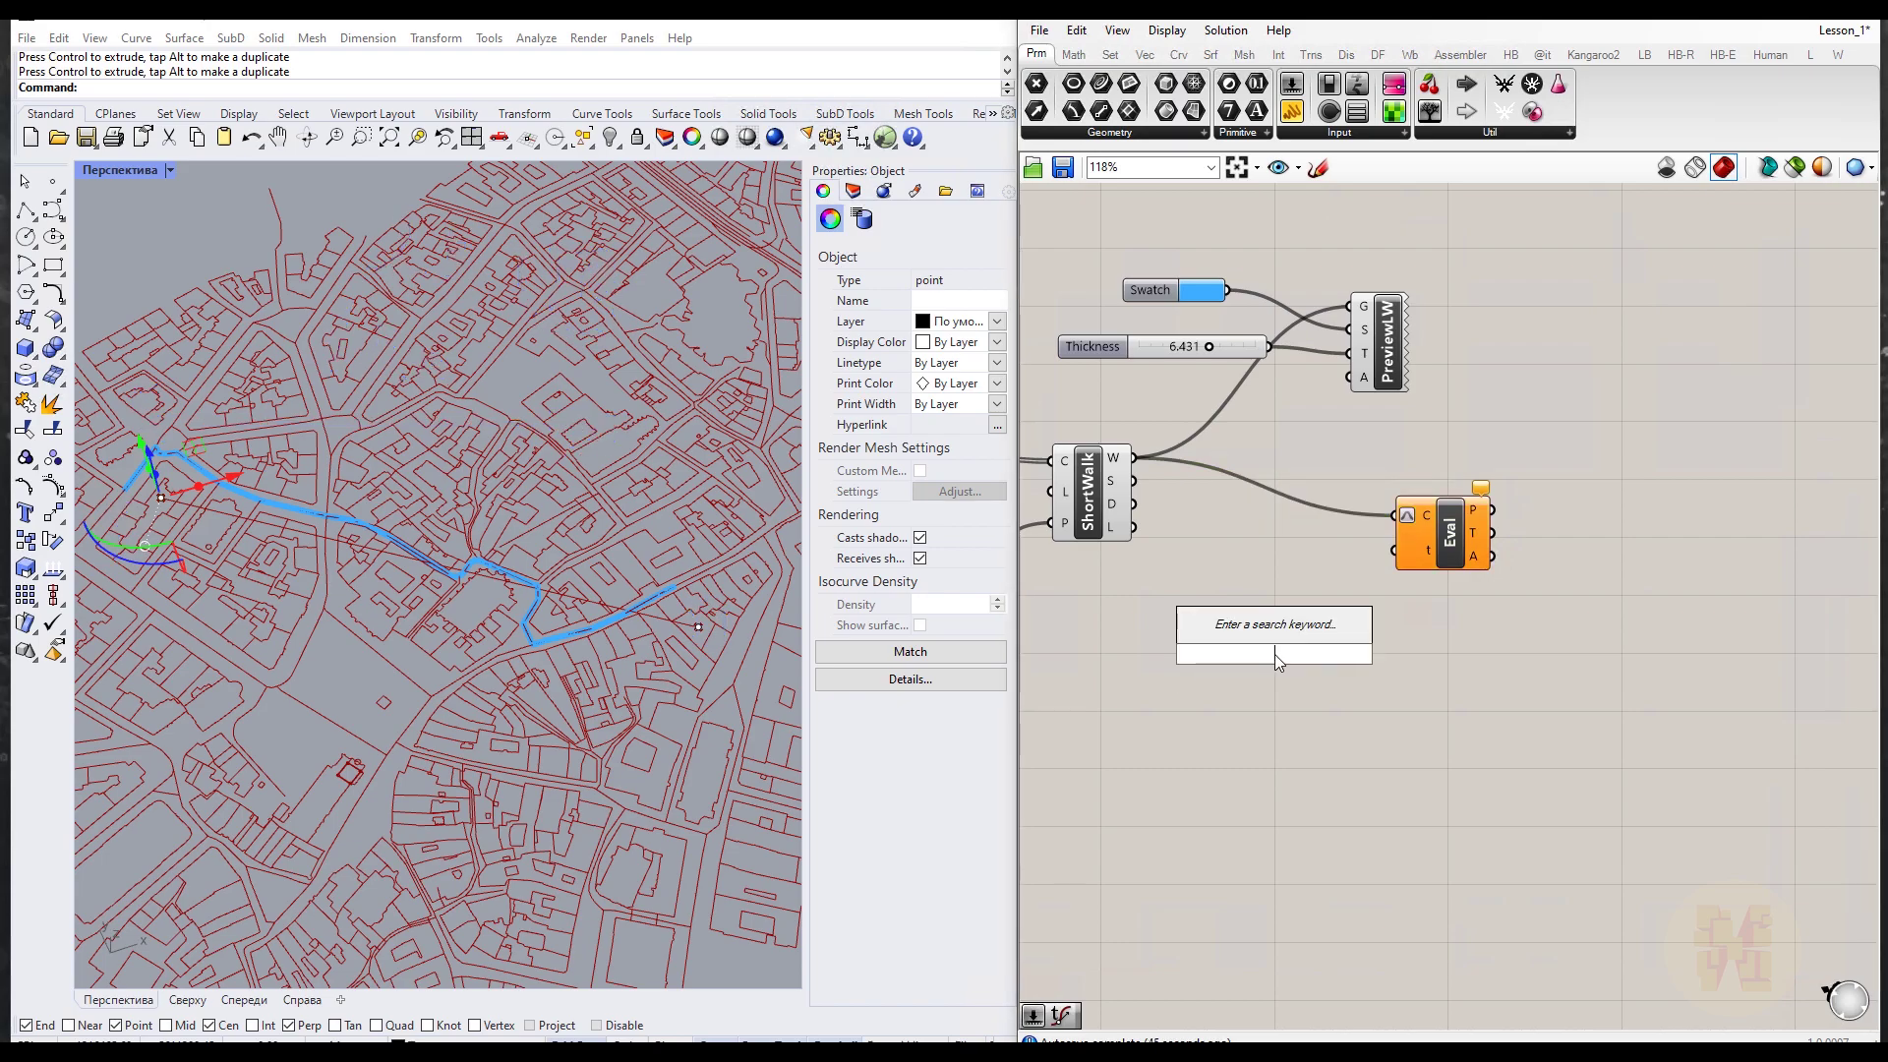
text(0)
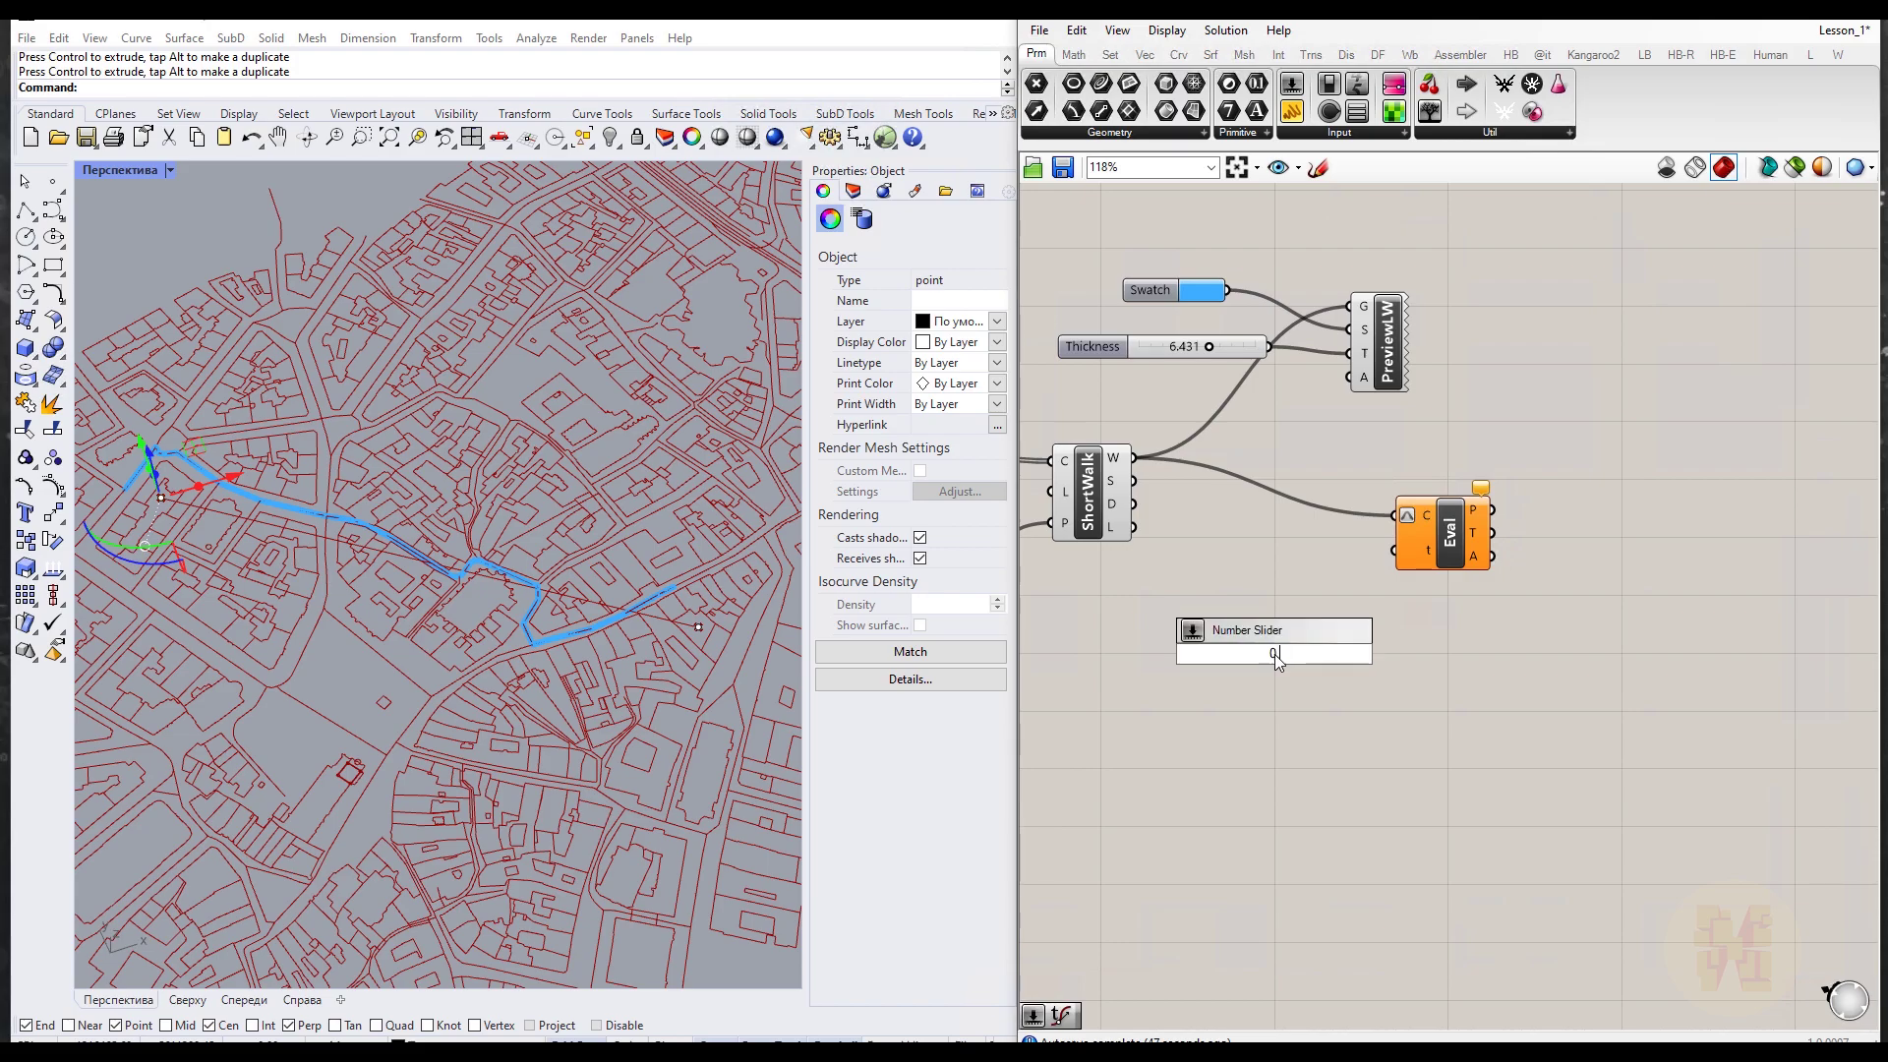
text(.001)
key(Return)
drag(1243, 656, 1194, 653)
double_click(1144, 651)
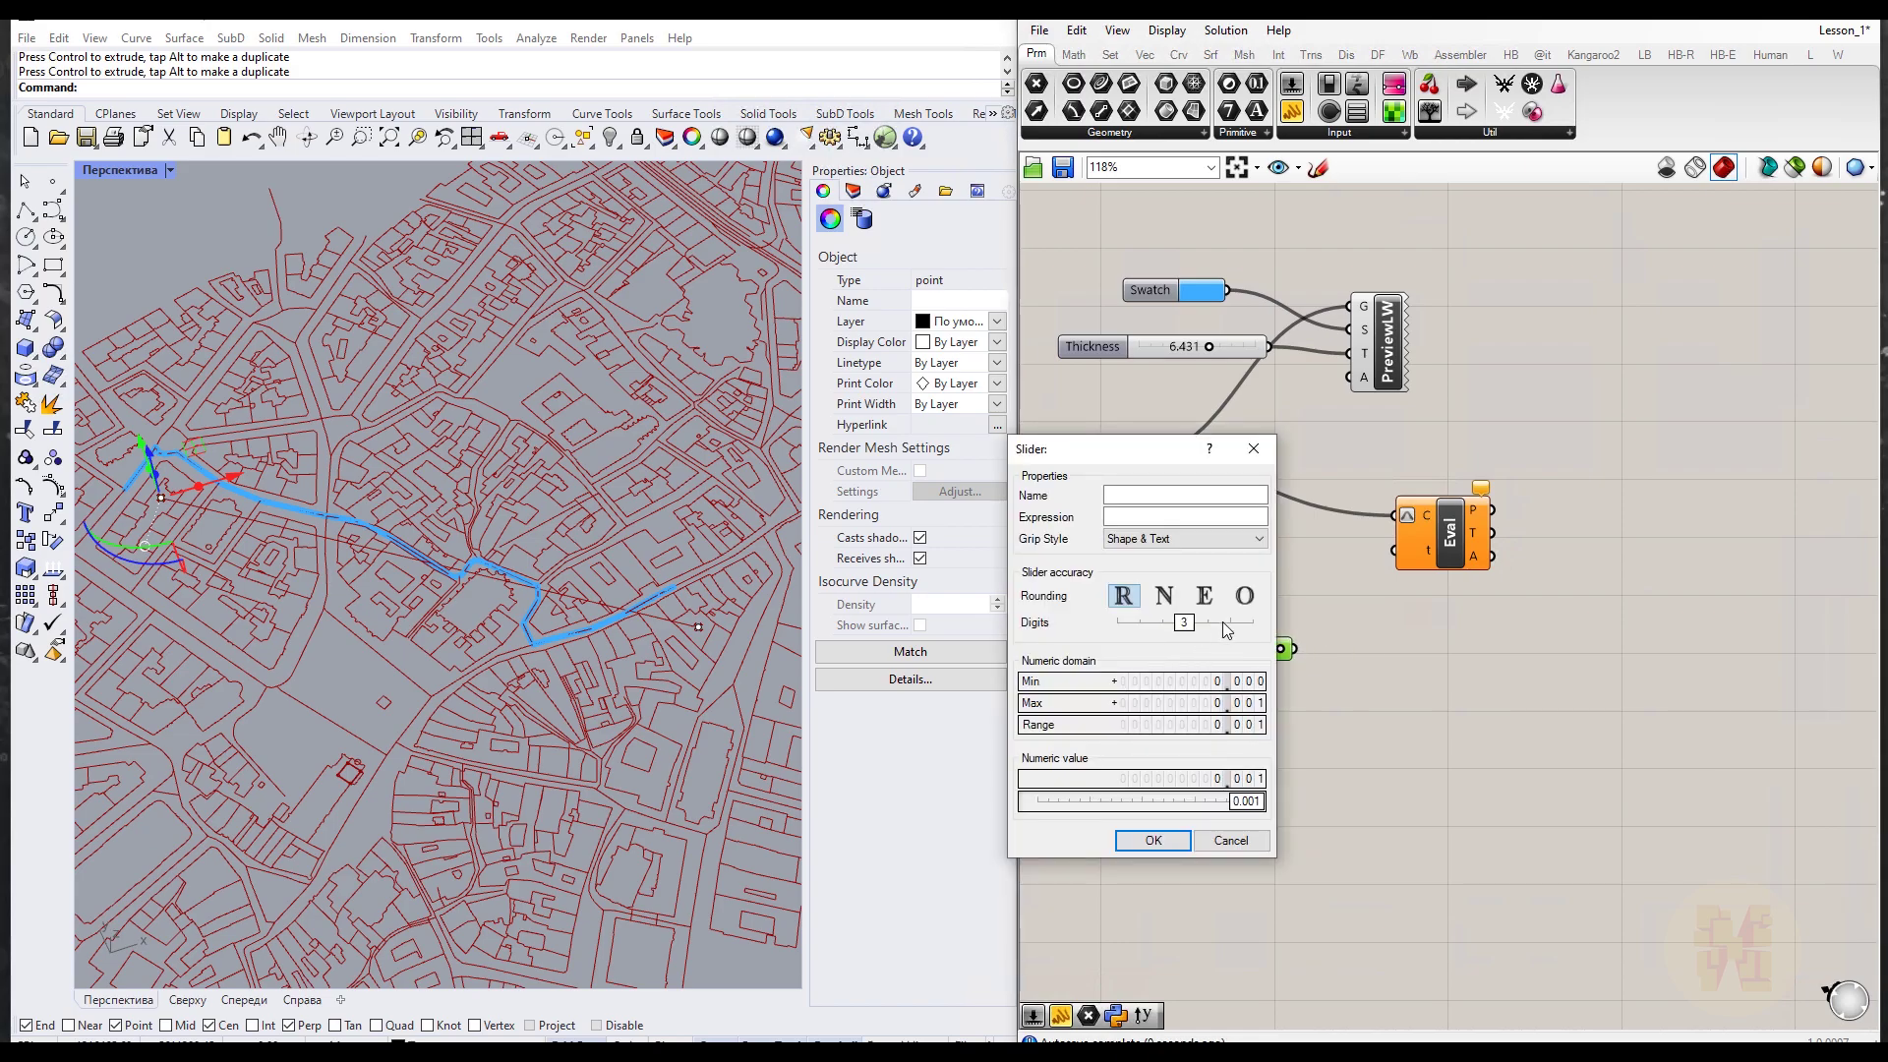
click(1254, 451)
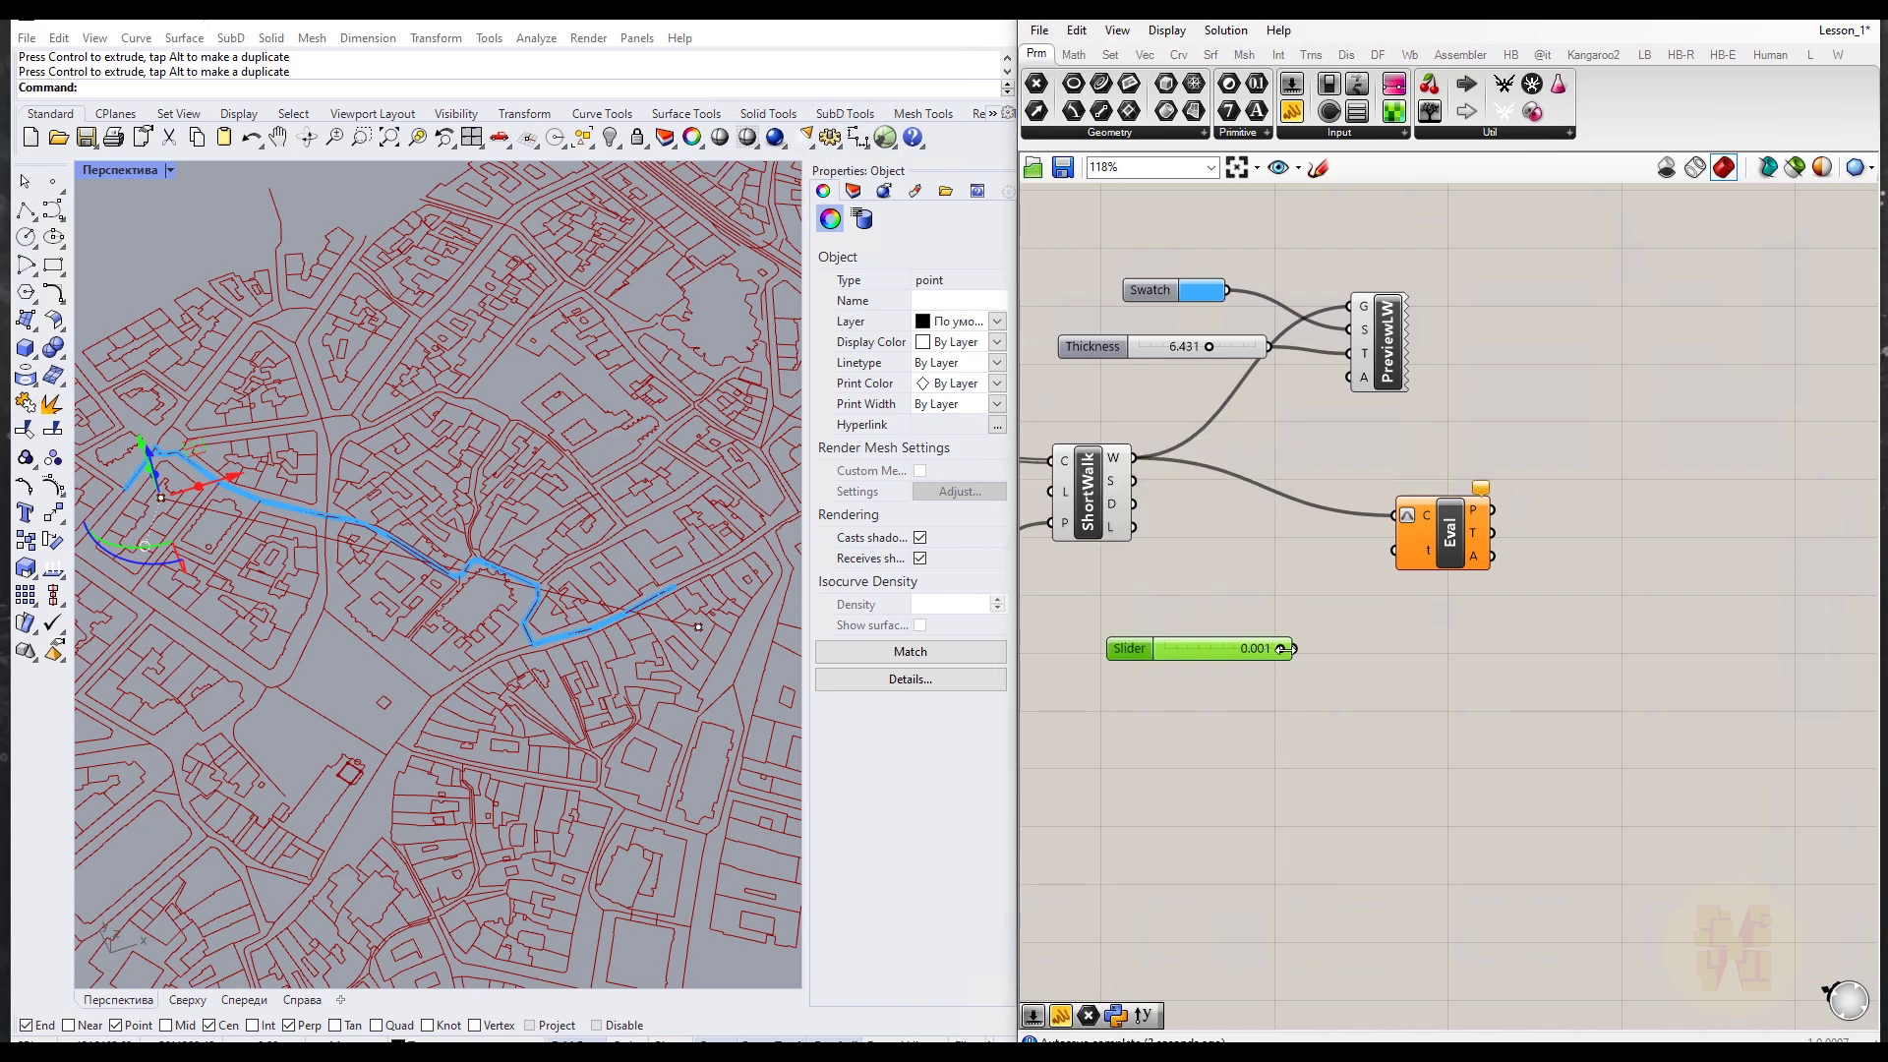
drag(1296, 649, 1395, 550)
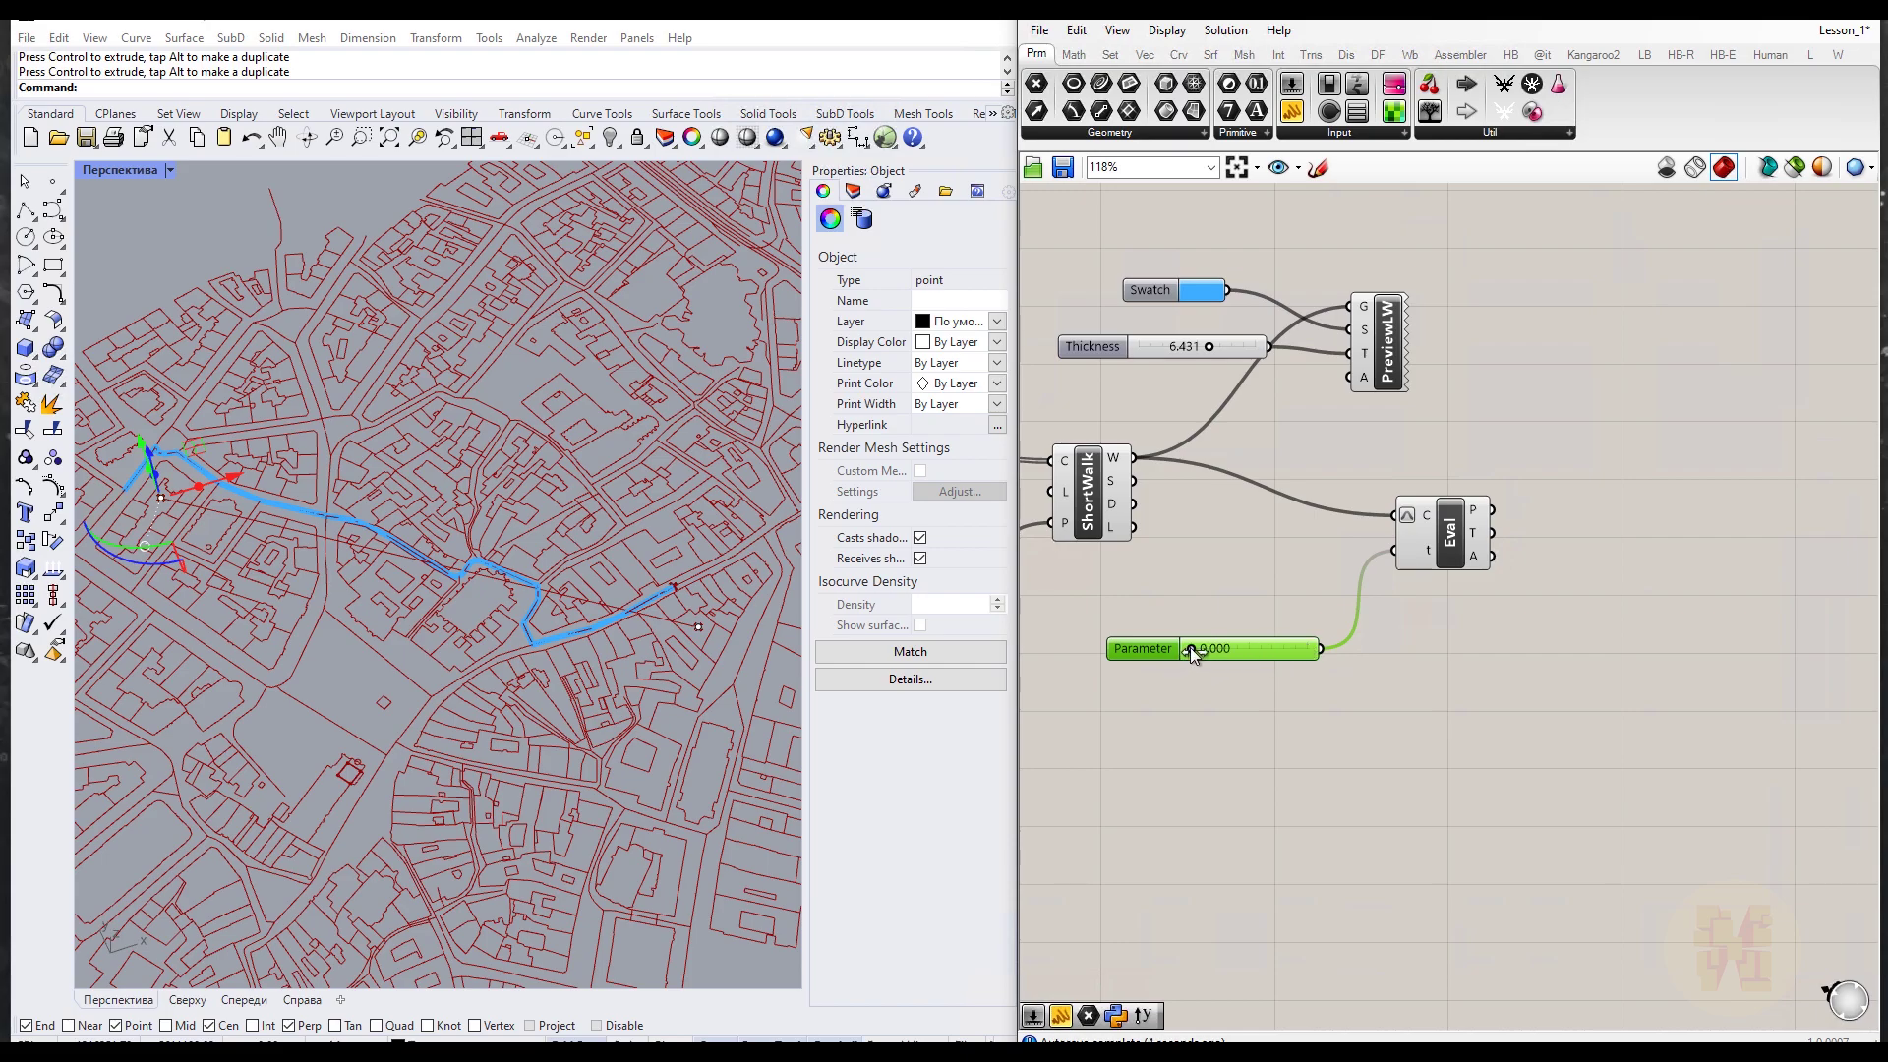
Step: Shift the Parameter slider closer to Eval and set its numeric domain maximum to 1
right_click(1145, 655)
click(1549, 255)
drag(1193, 646, 1228, 648)
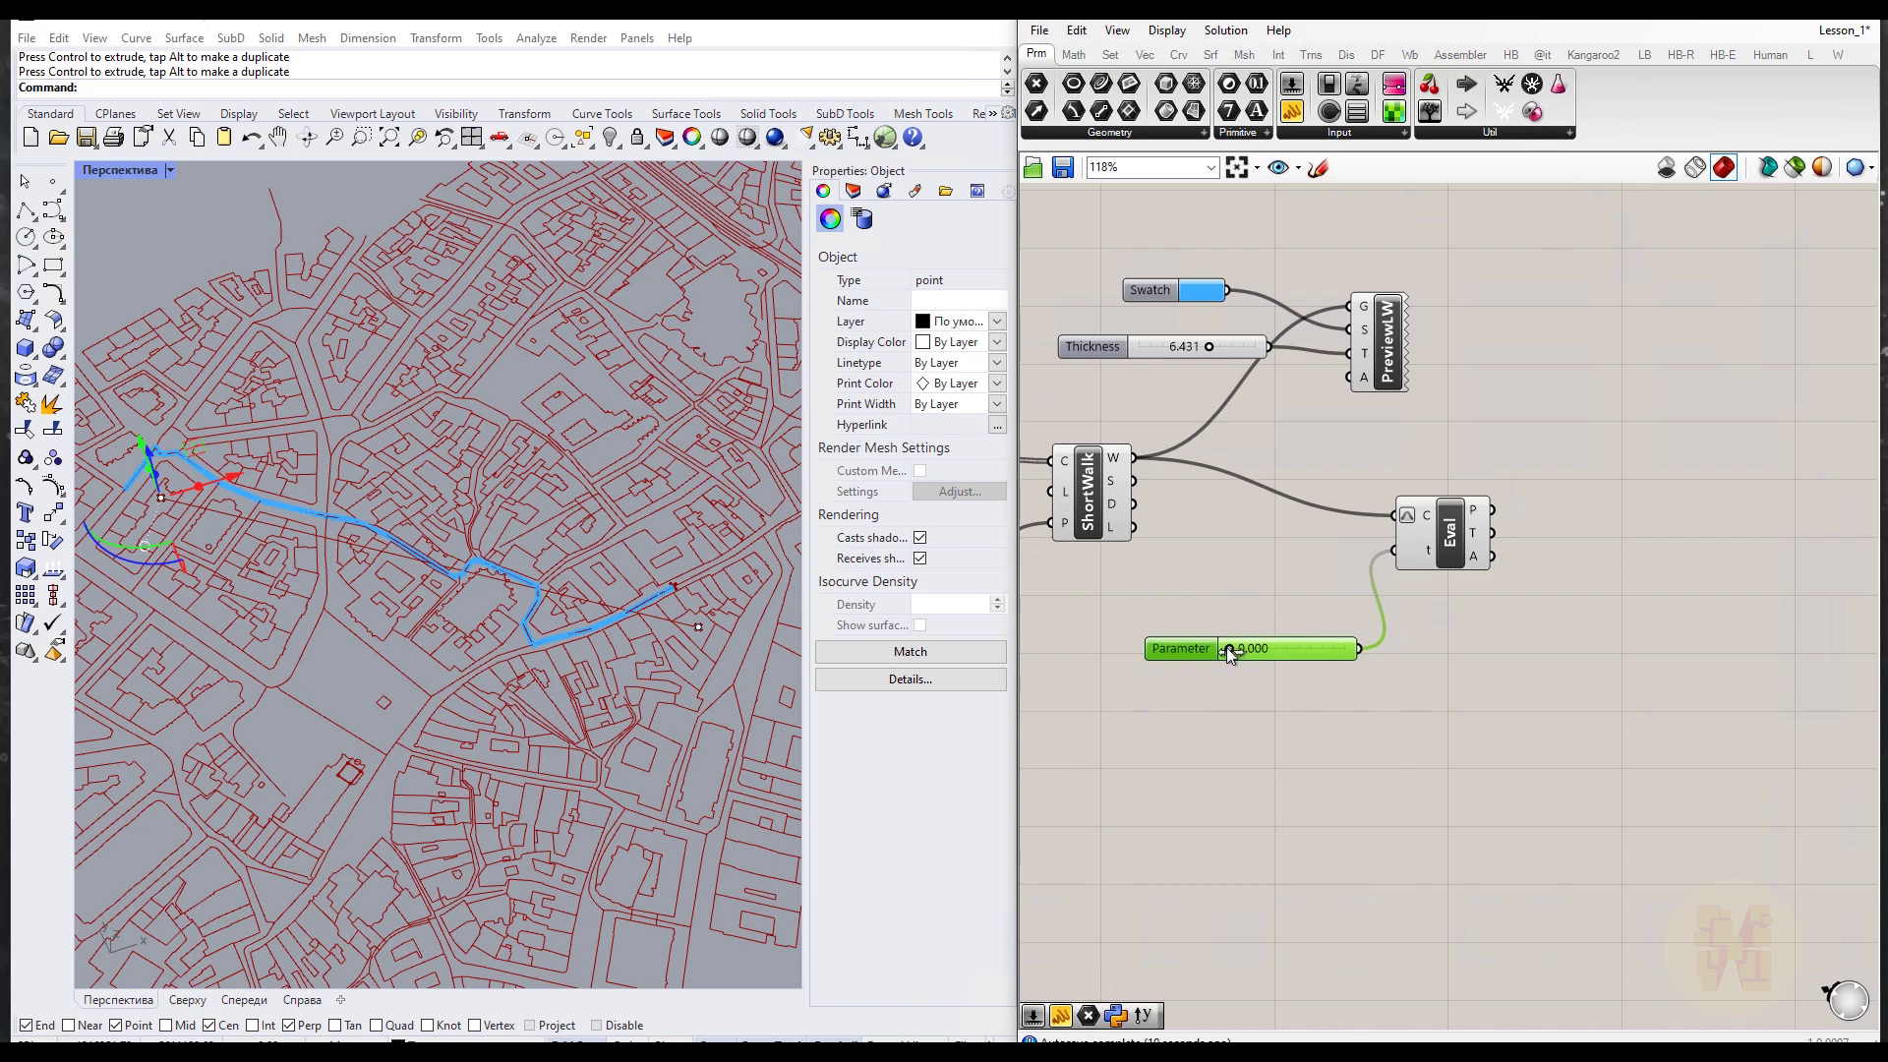
double_click(1184, 651)
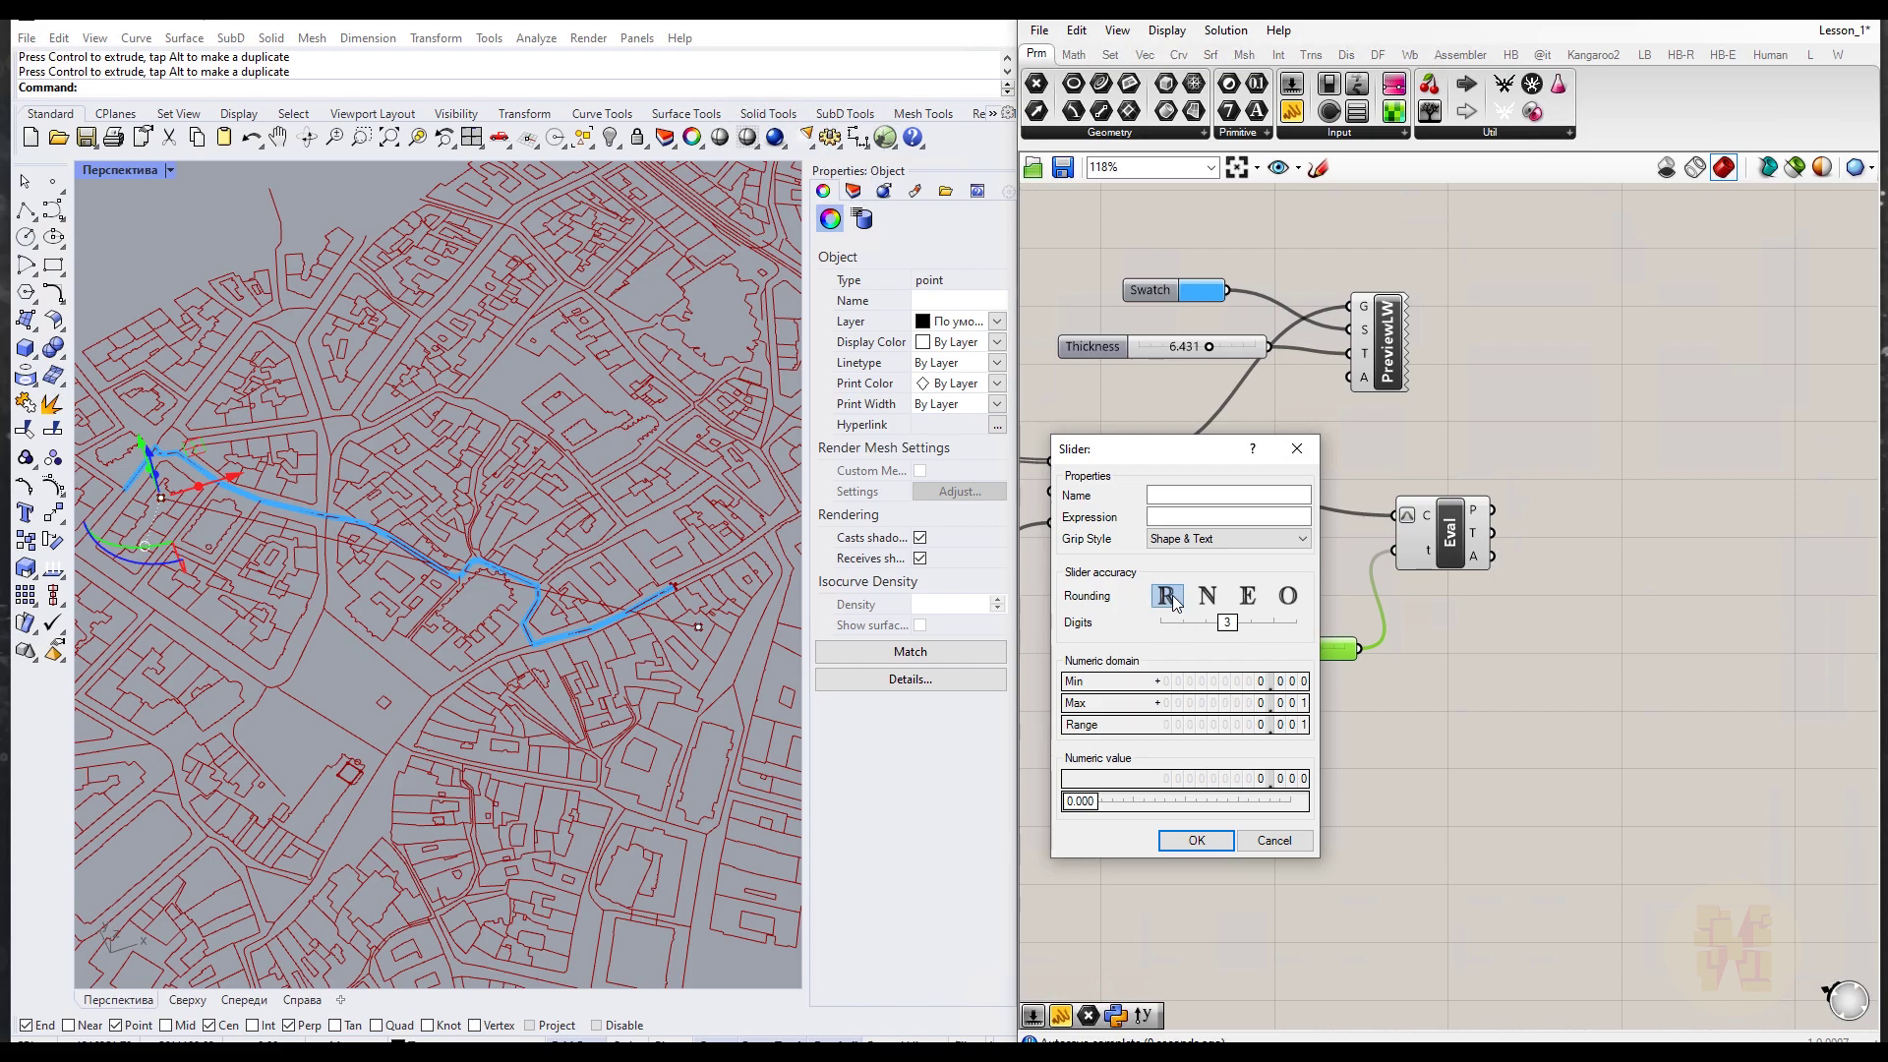
click(1205, 843)
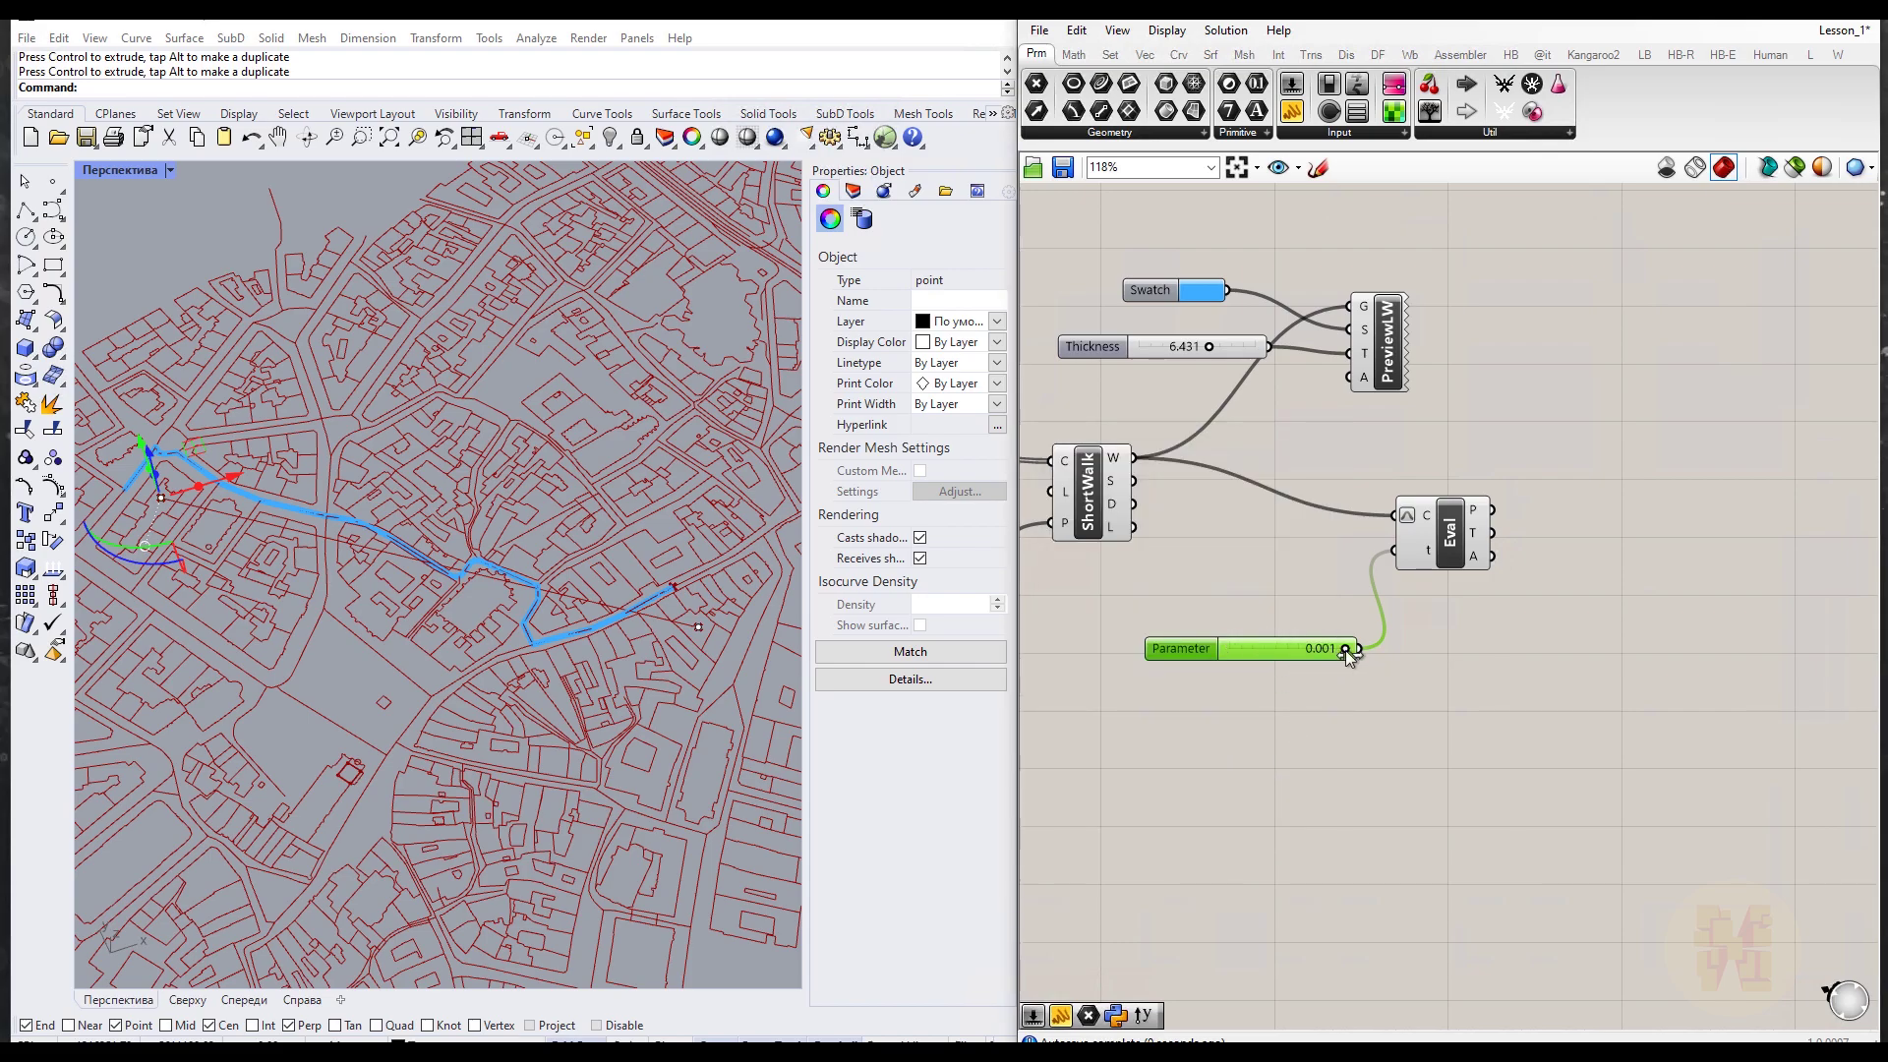
double_click(1171, 647)
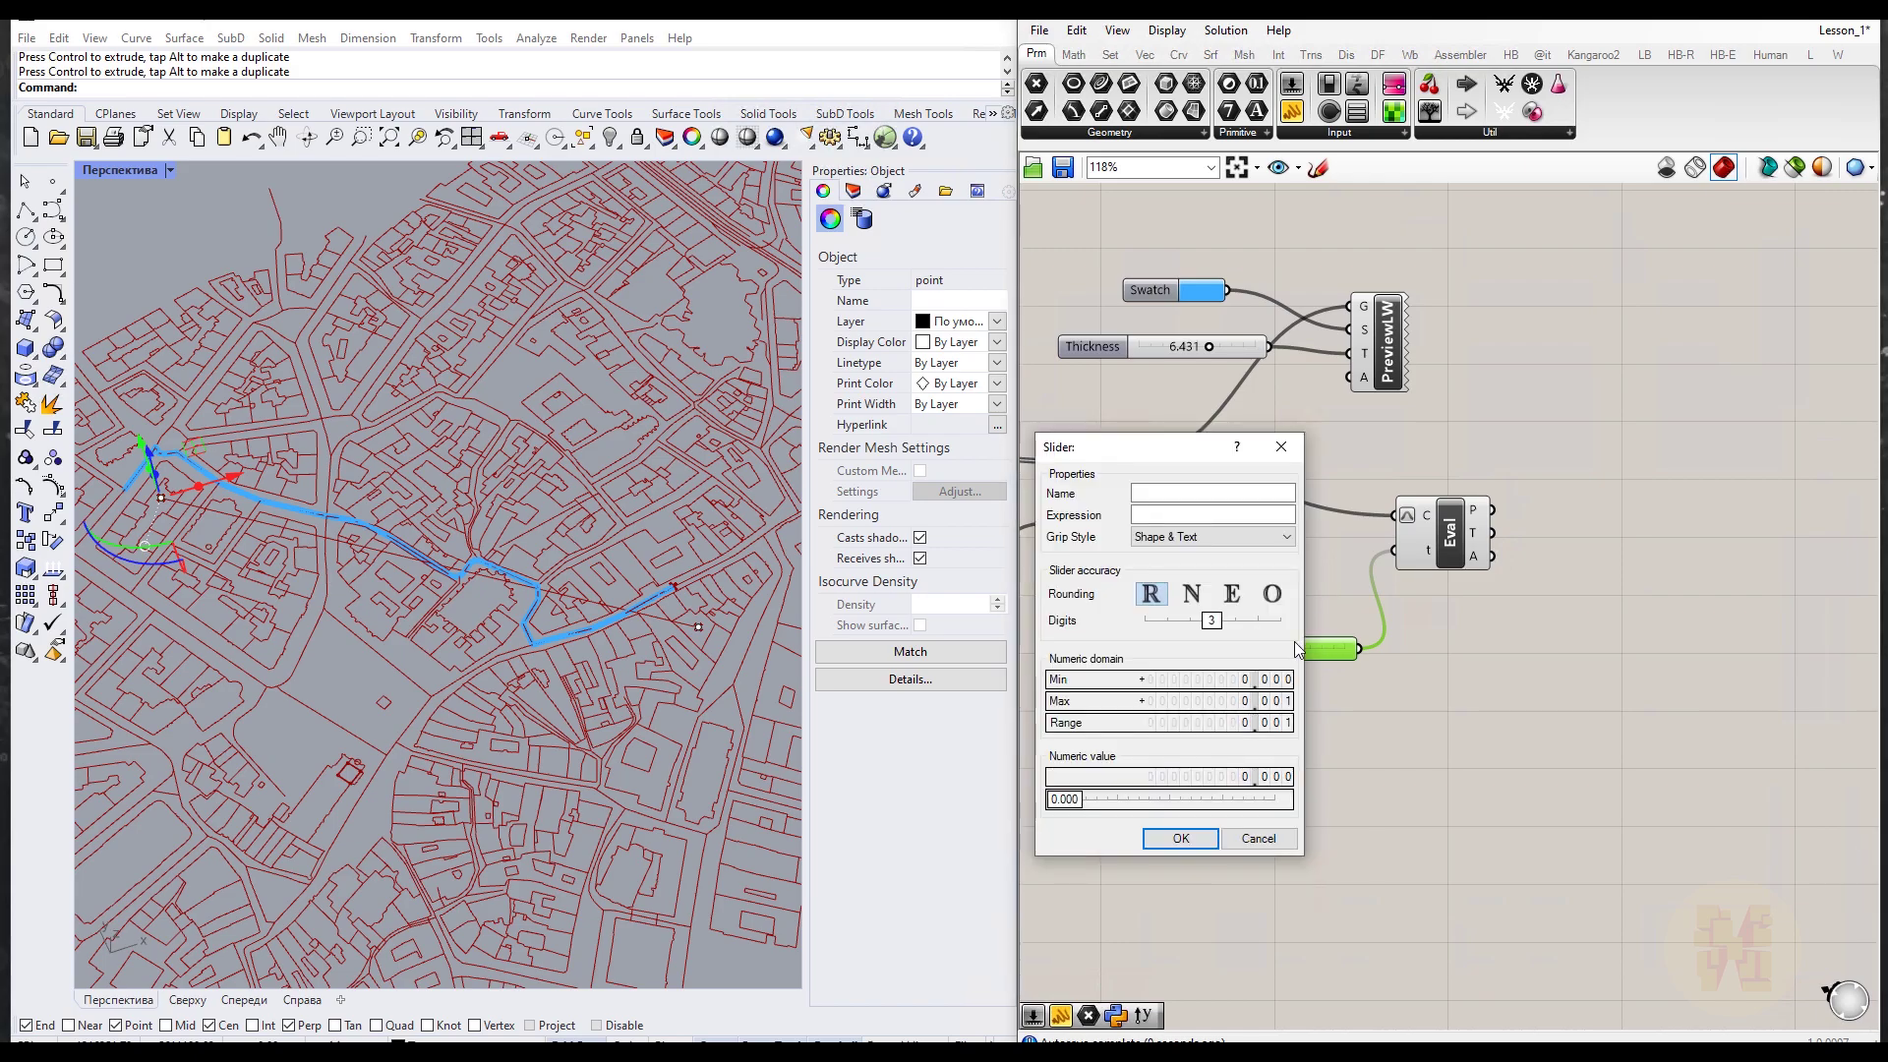
text(1)
click(1263, 701)
click(1207, 837)
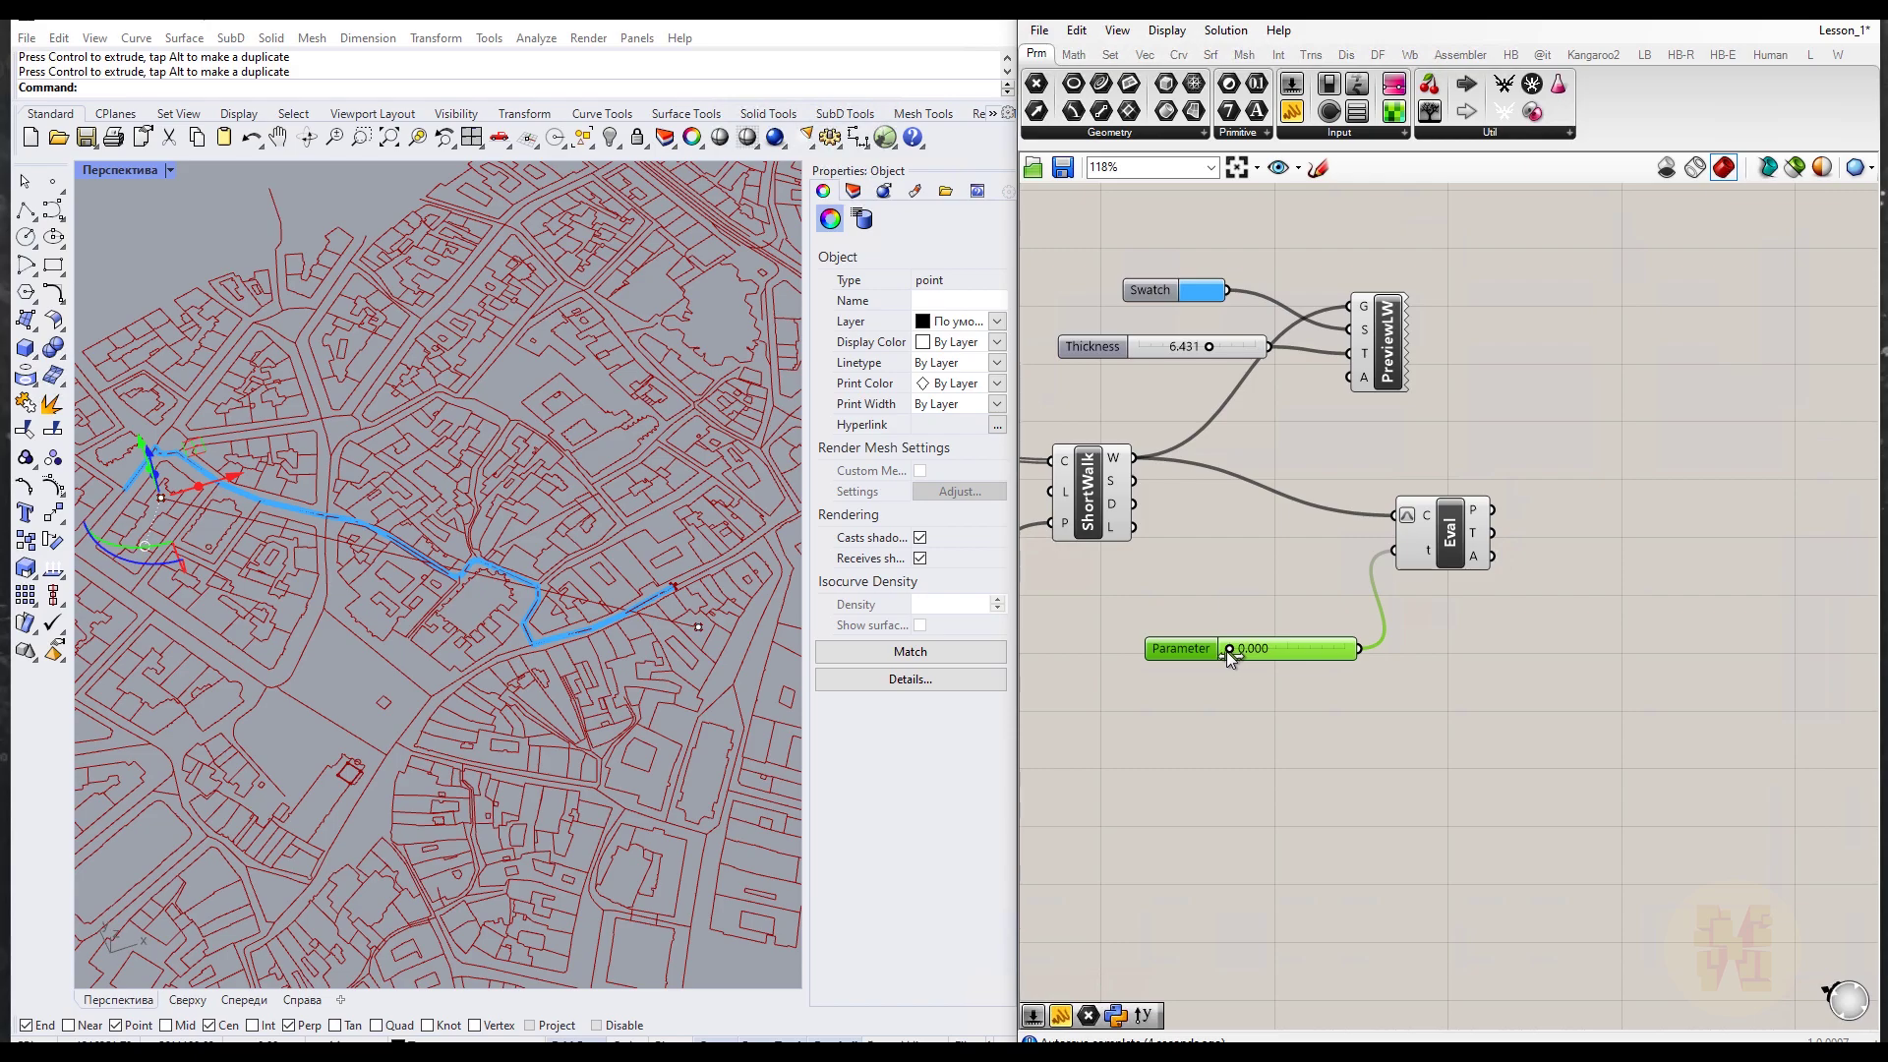
Step: Sweep the Parameter slider across its range and move the route's start point to another street in the Rhino viewport
drag(1258, 656, 1361, 653)
drag(1298, 660, 1274, 659)
right_drag(295, 590, 476, 607)
drag(423, 406, 317, 576)
shift+right_drag(533, 749, 388, 731)
Step: Set the Parameter slider to 0.476 and select the Eval component to highlight its point on the route
drag(1276, 647, 1168, 655)
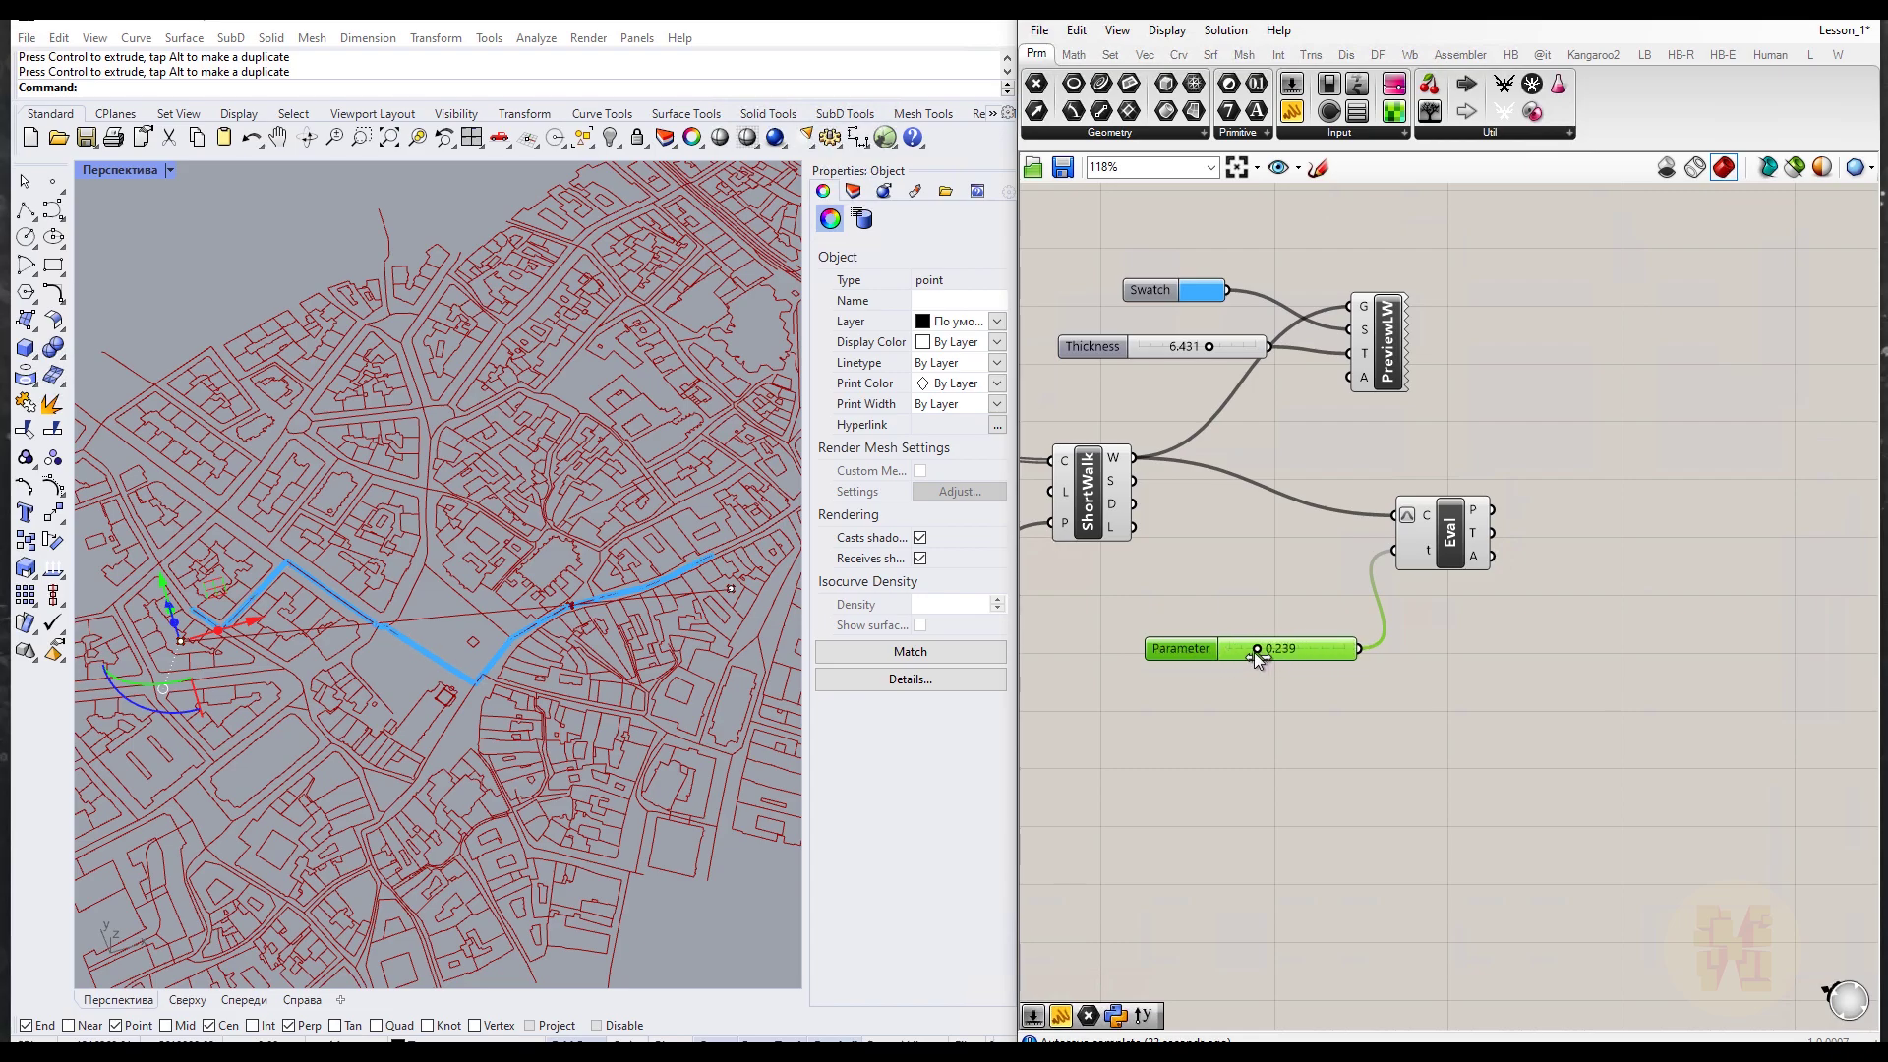
drag(1289, 651, 1290, 651)
right_drag(1483, 725, 1274, 770)
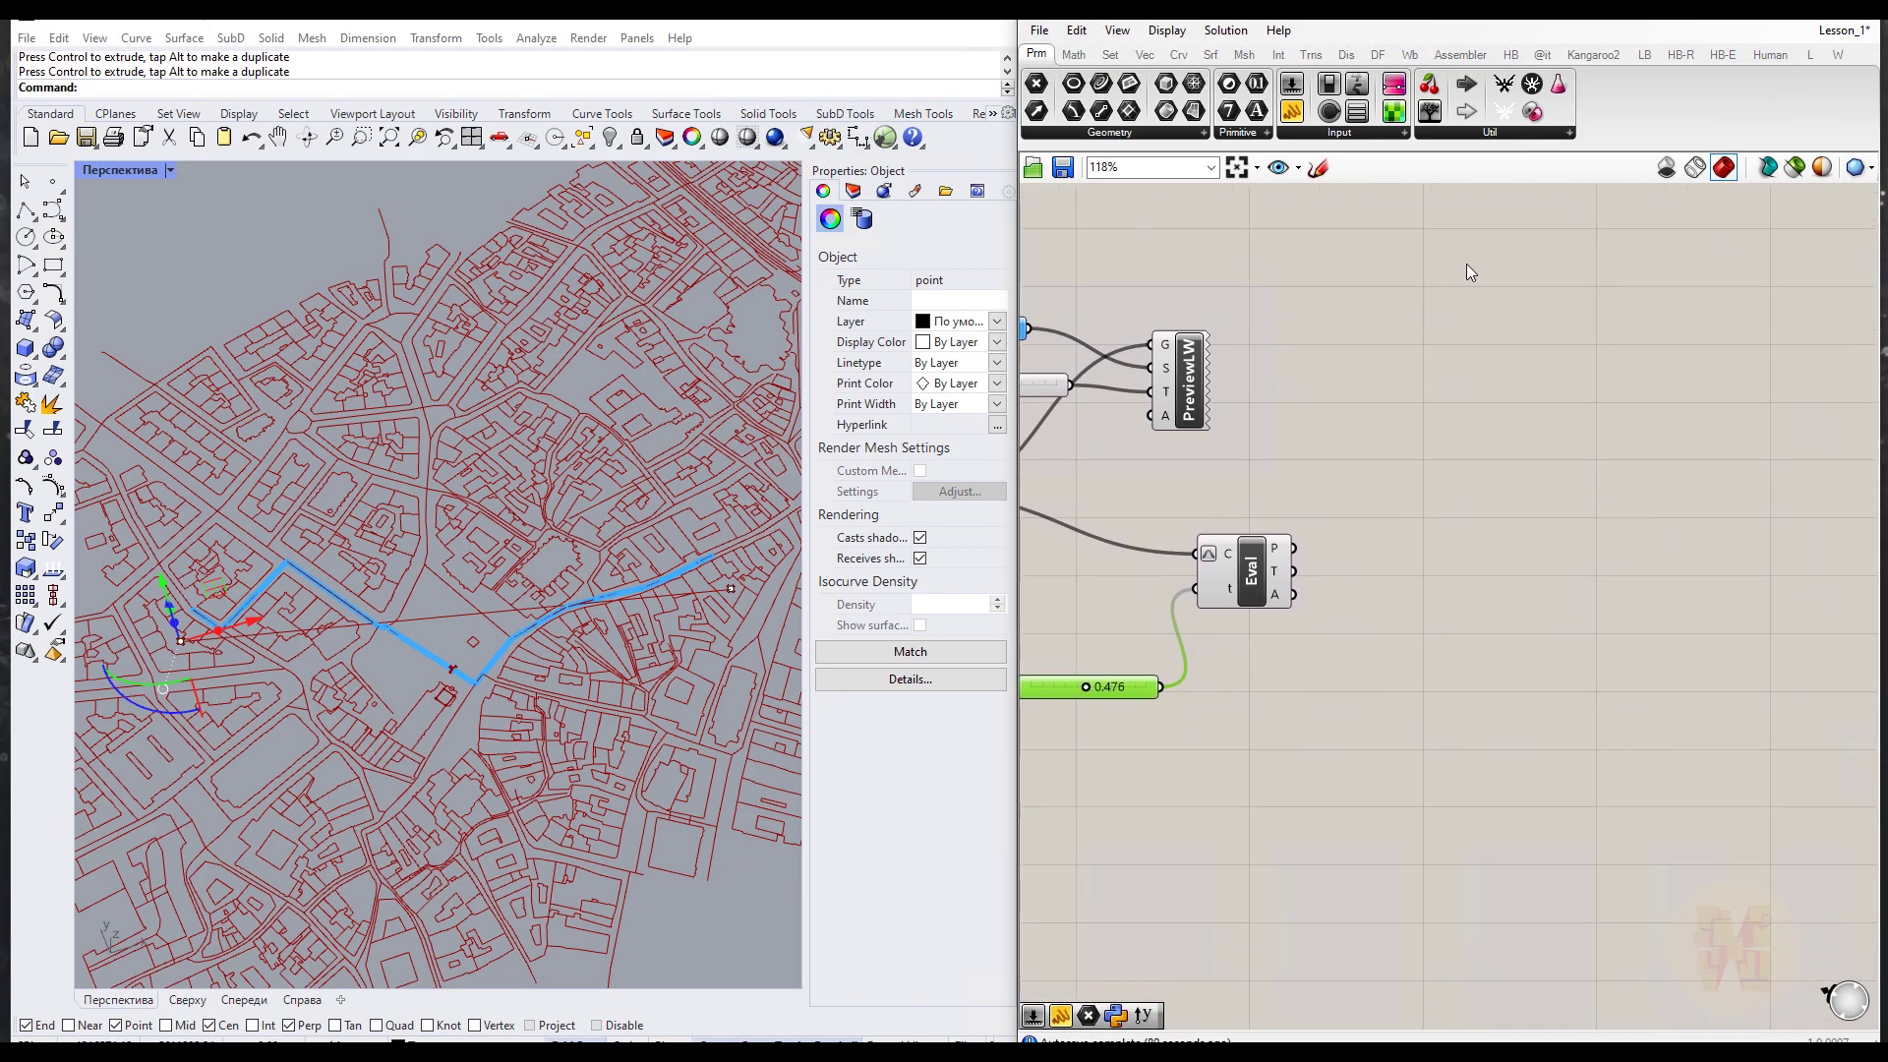
click(1277, 567)
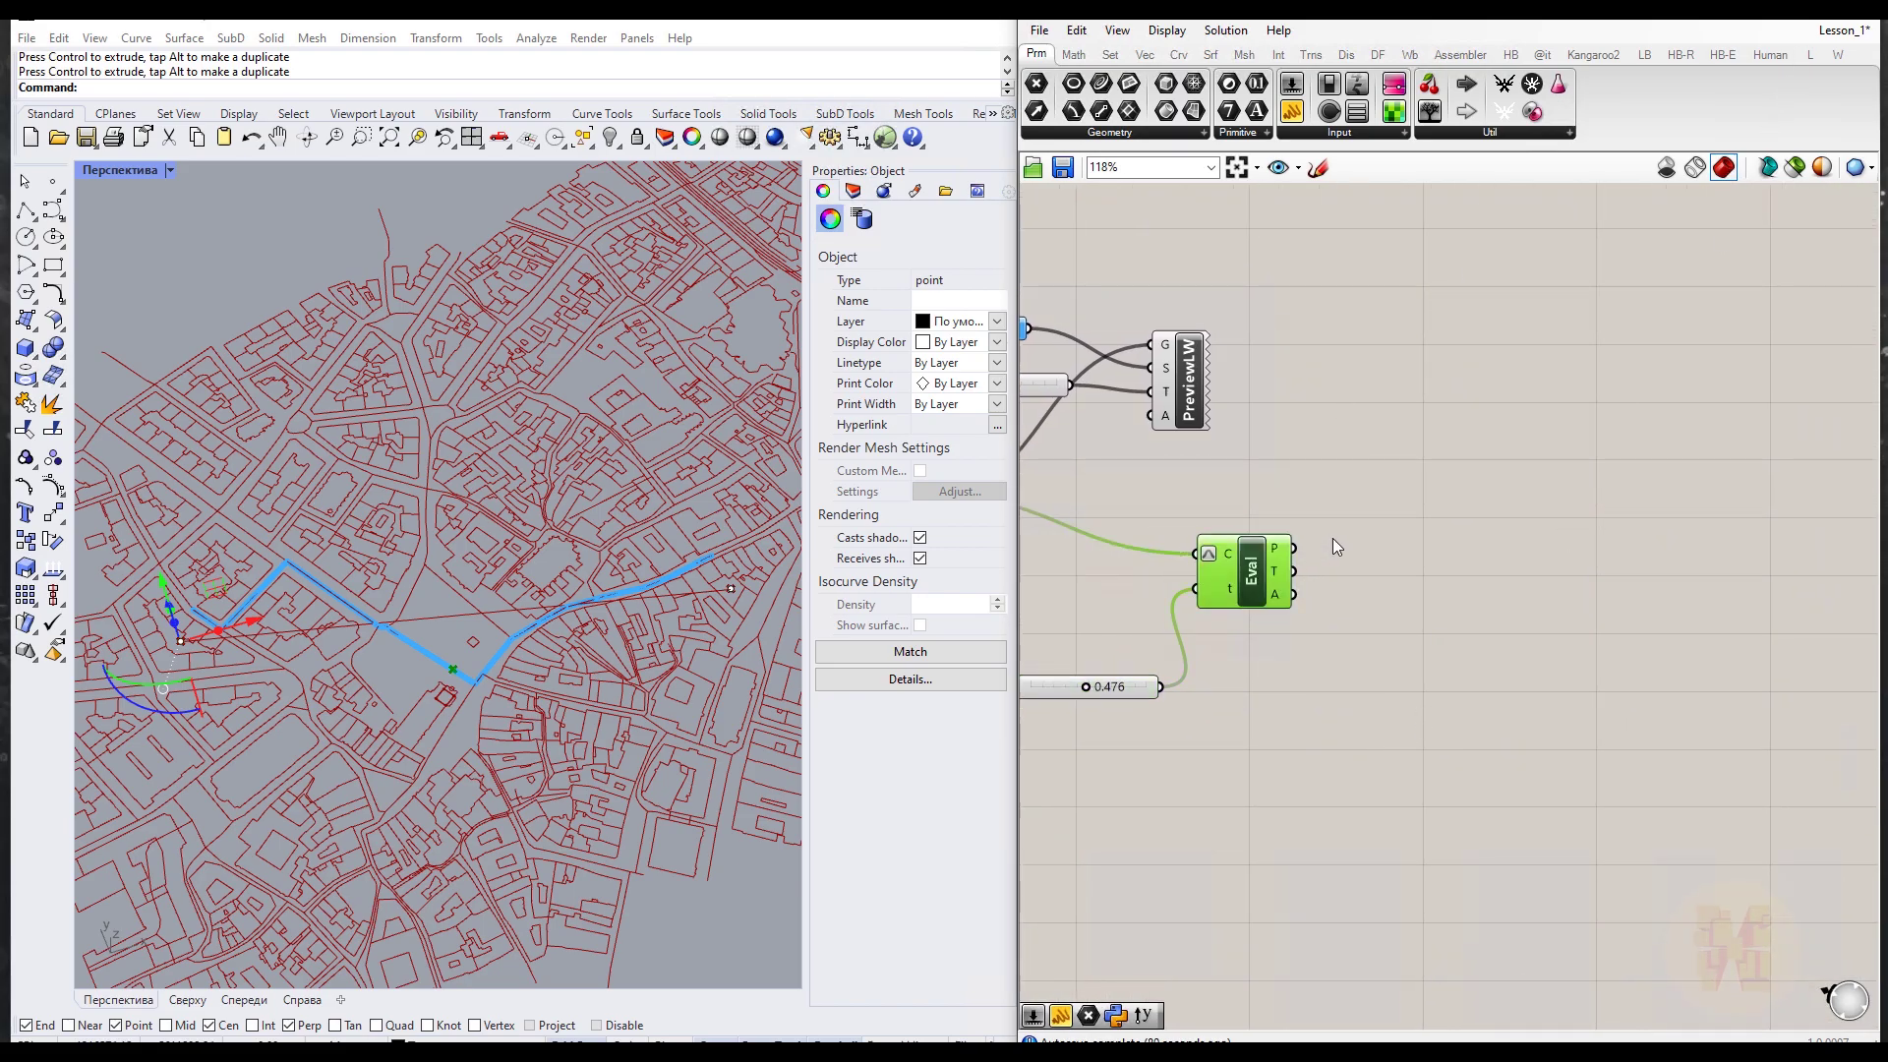
drag(1276, 566, 1345, 552)
Step: Move the Building import group further down the canvas, away from the street import group
scroll(1514, 531, down, 5)
right_drag(1425, 616, 1641, 522)
right_drag(1274, 545, 1435, 548)
scroll(1260, 498, up, 3)
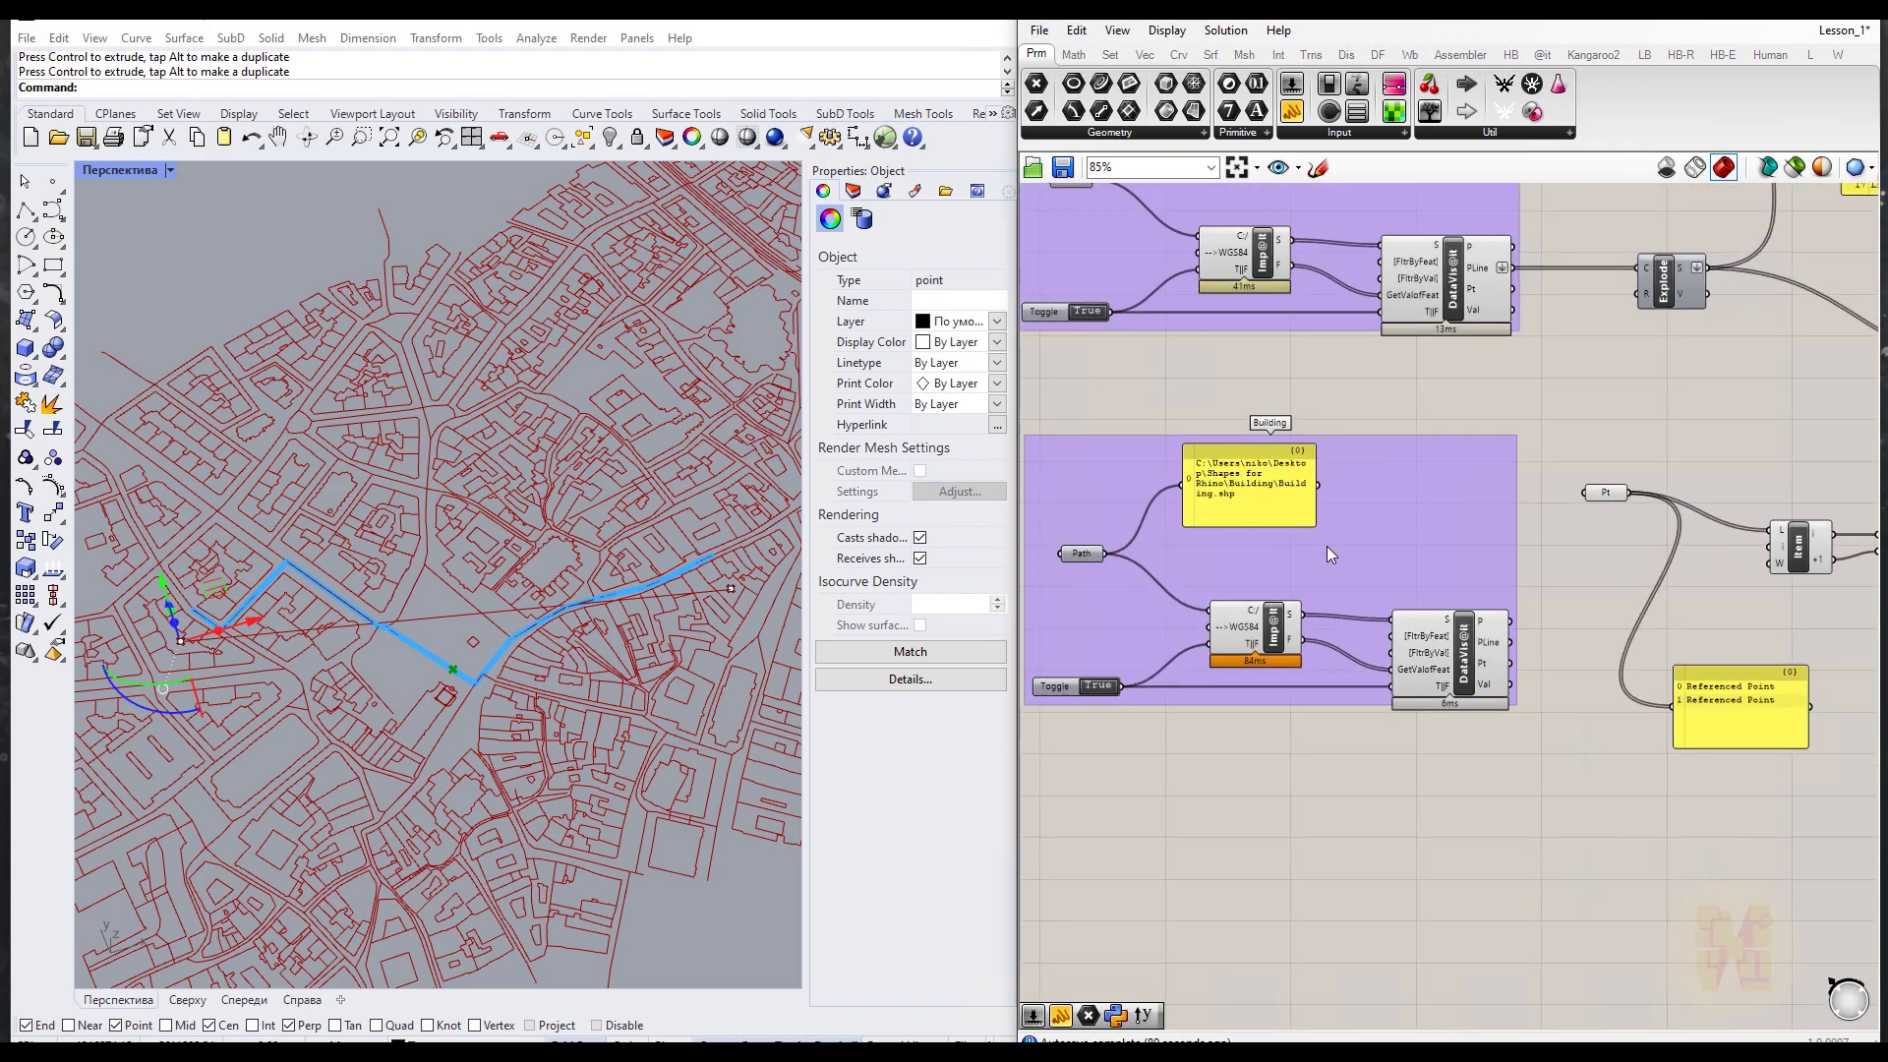
drag(1334, 460, 1425, 724)
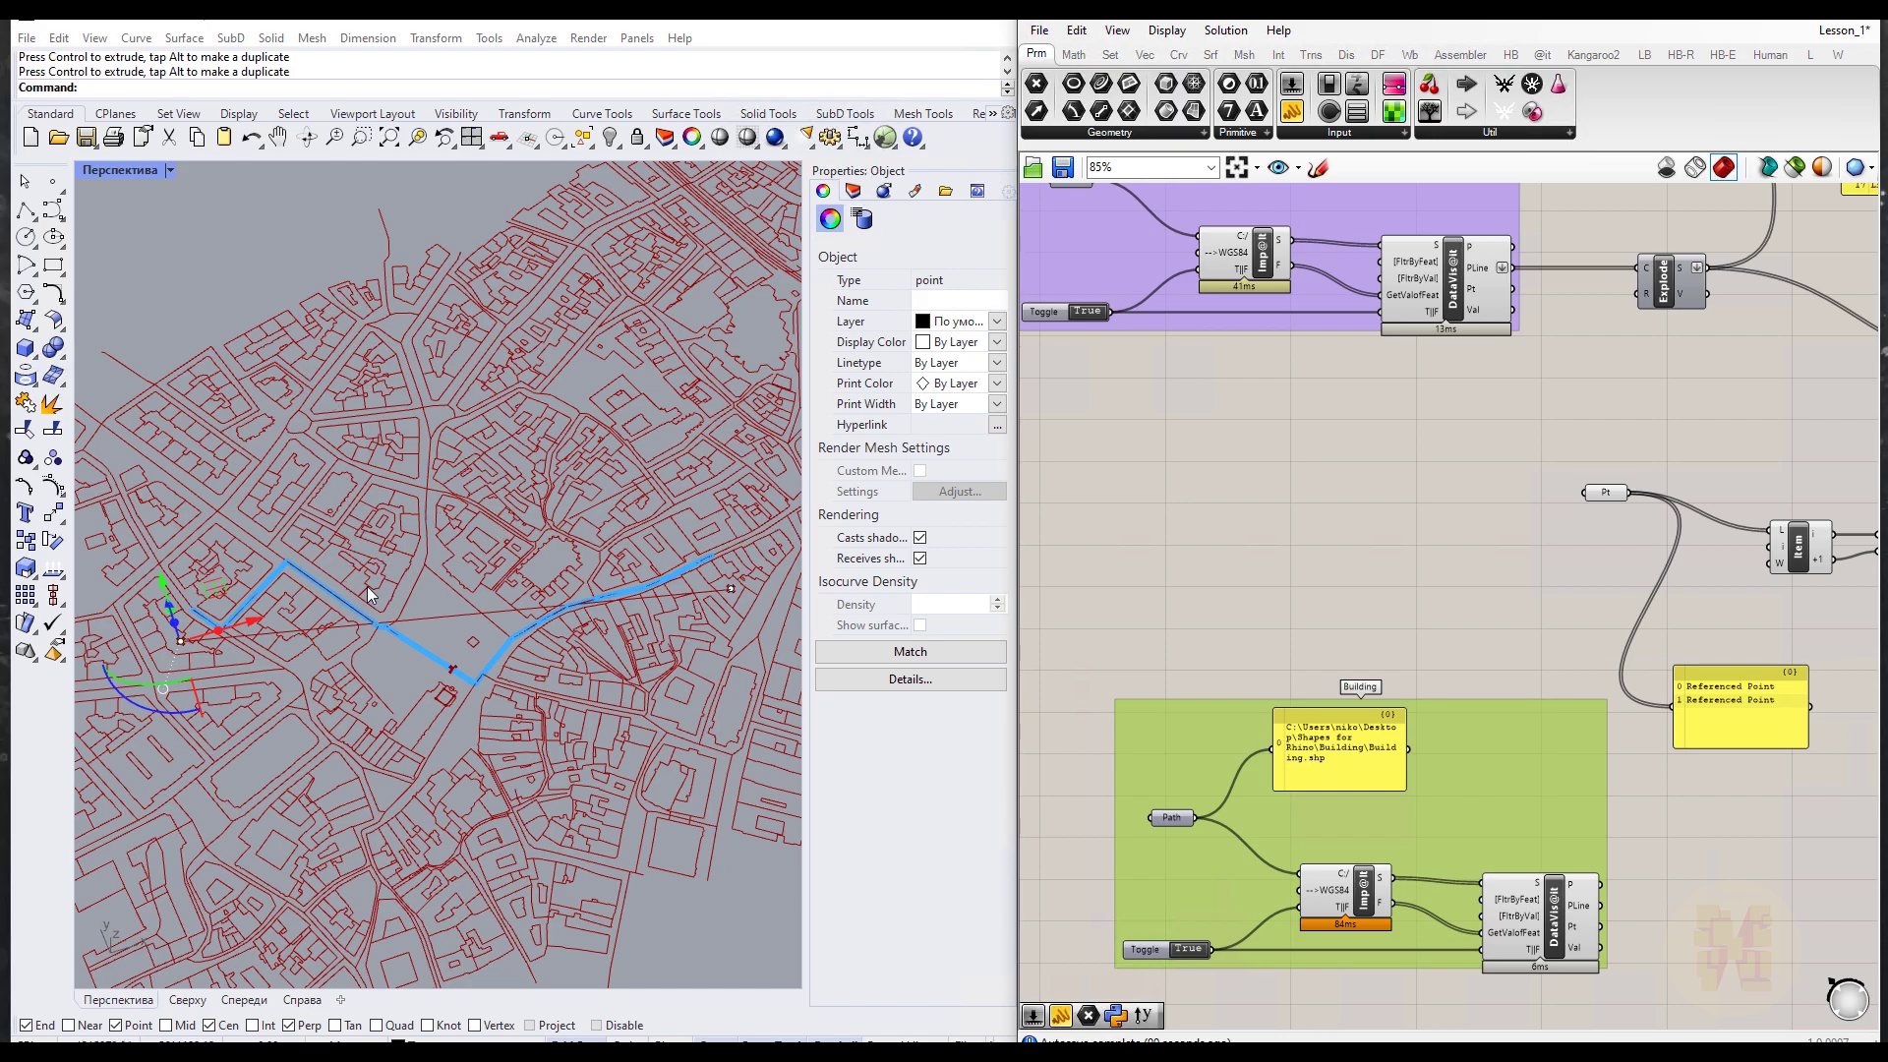
scroll(1154, 493, down, 4)
right_drag(1389, 646, 1229, 662)
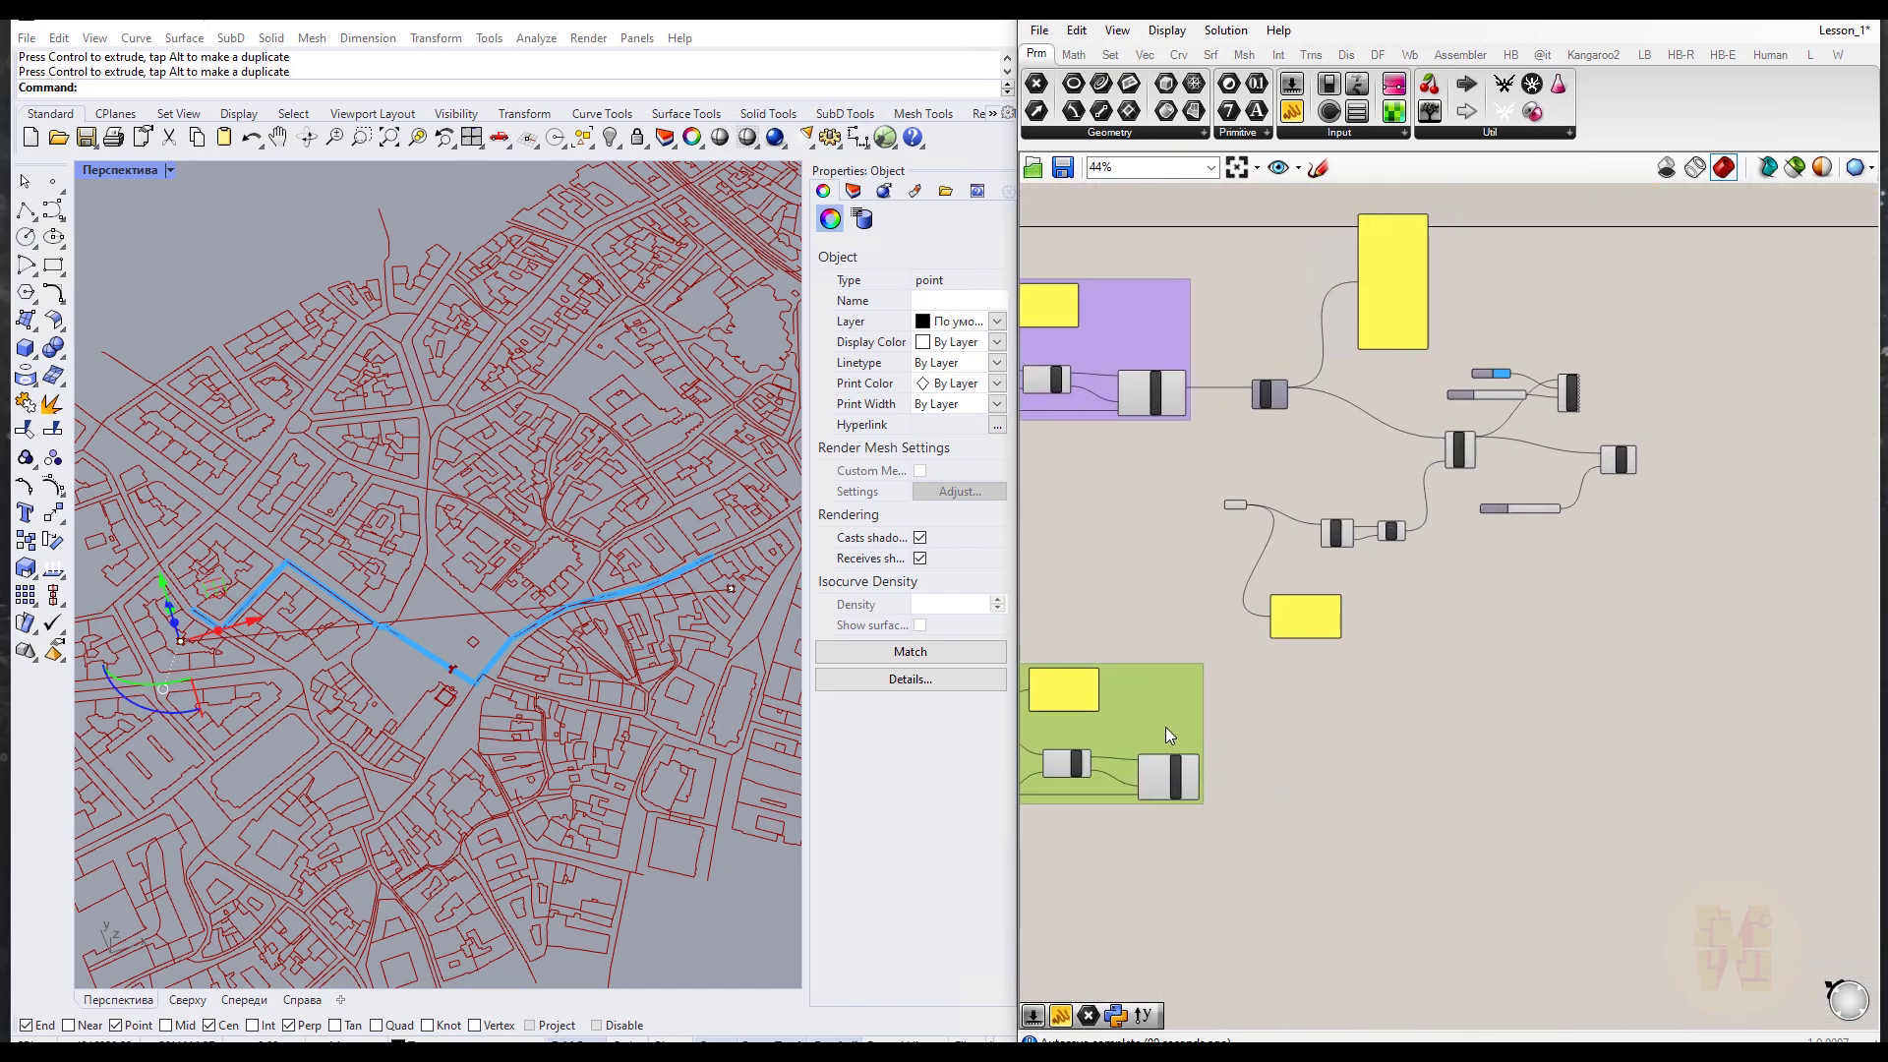
drag(1171, 710, 1174, 686)
click(1284, 646)
Step: Delete the panel listing the referenced points and arrange the Pt, Item and Ln components closer to ShortWalk
scroll(1273, 564, up, 5)
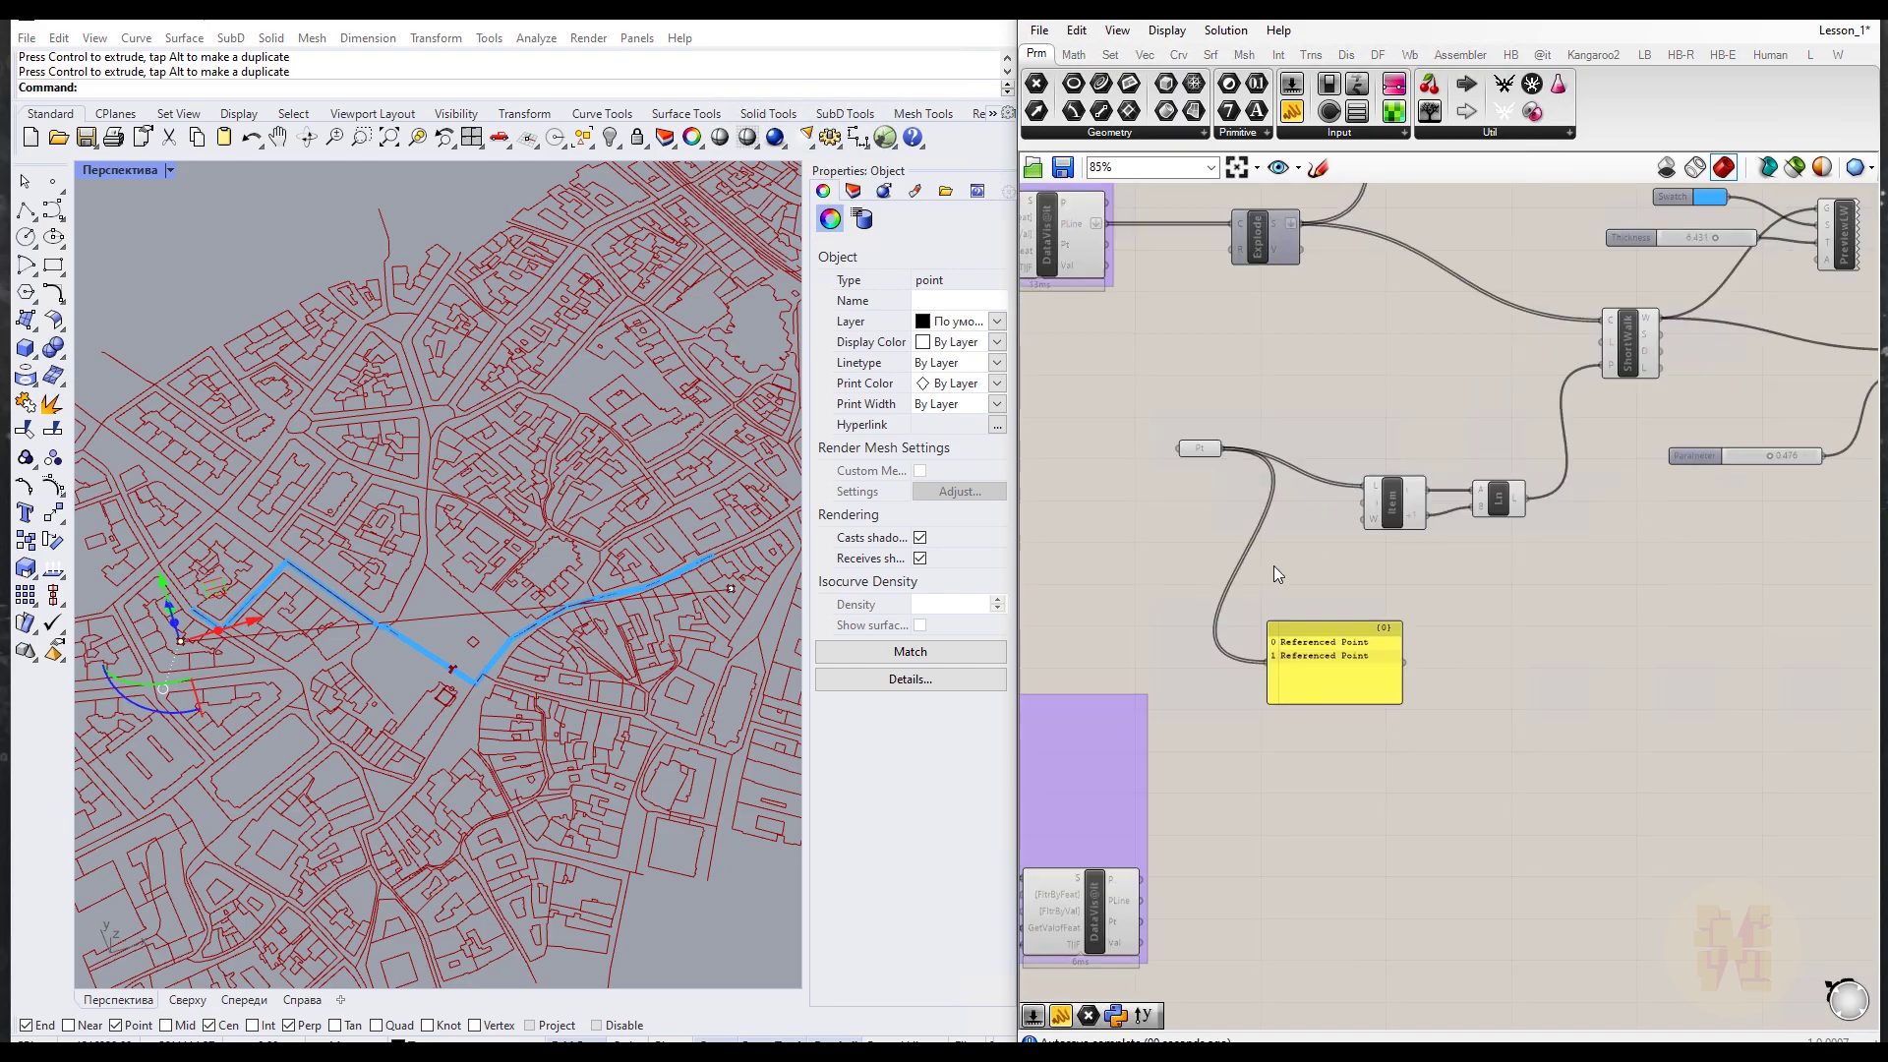
drag(1354, 705, 1379, 637)
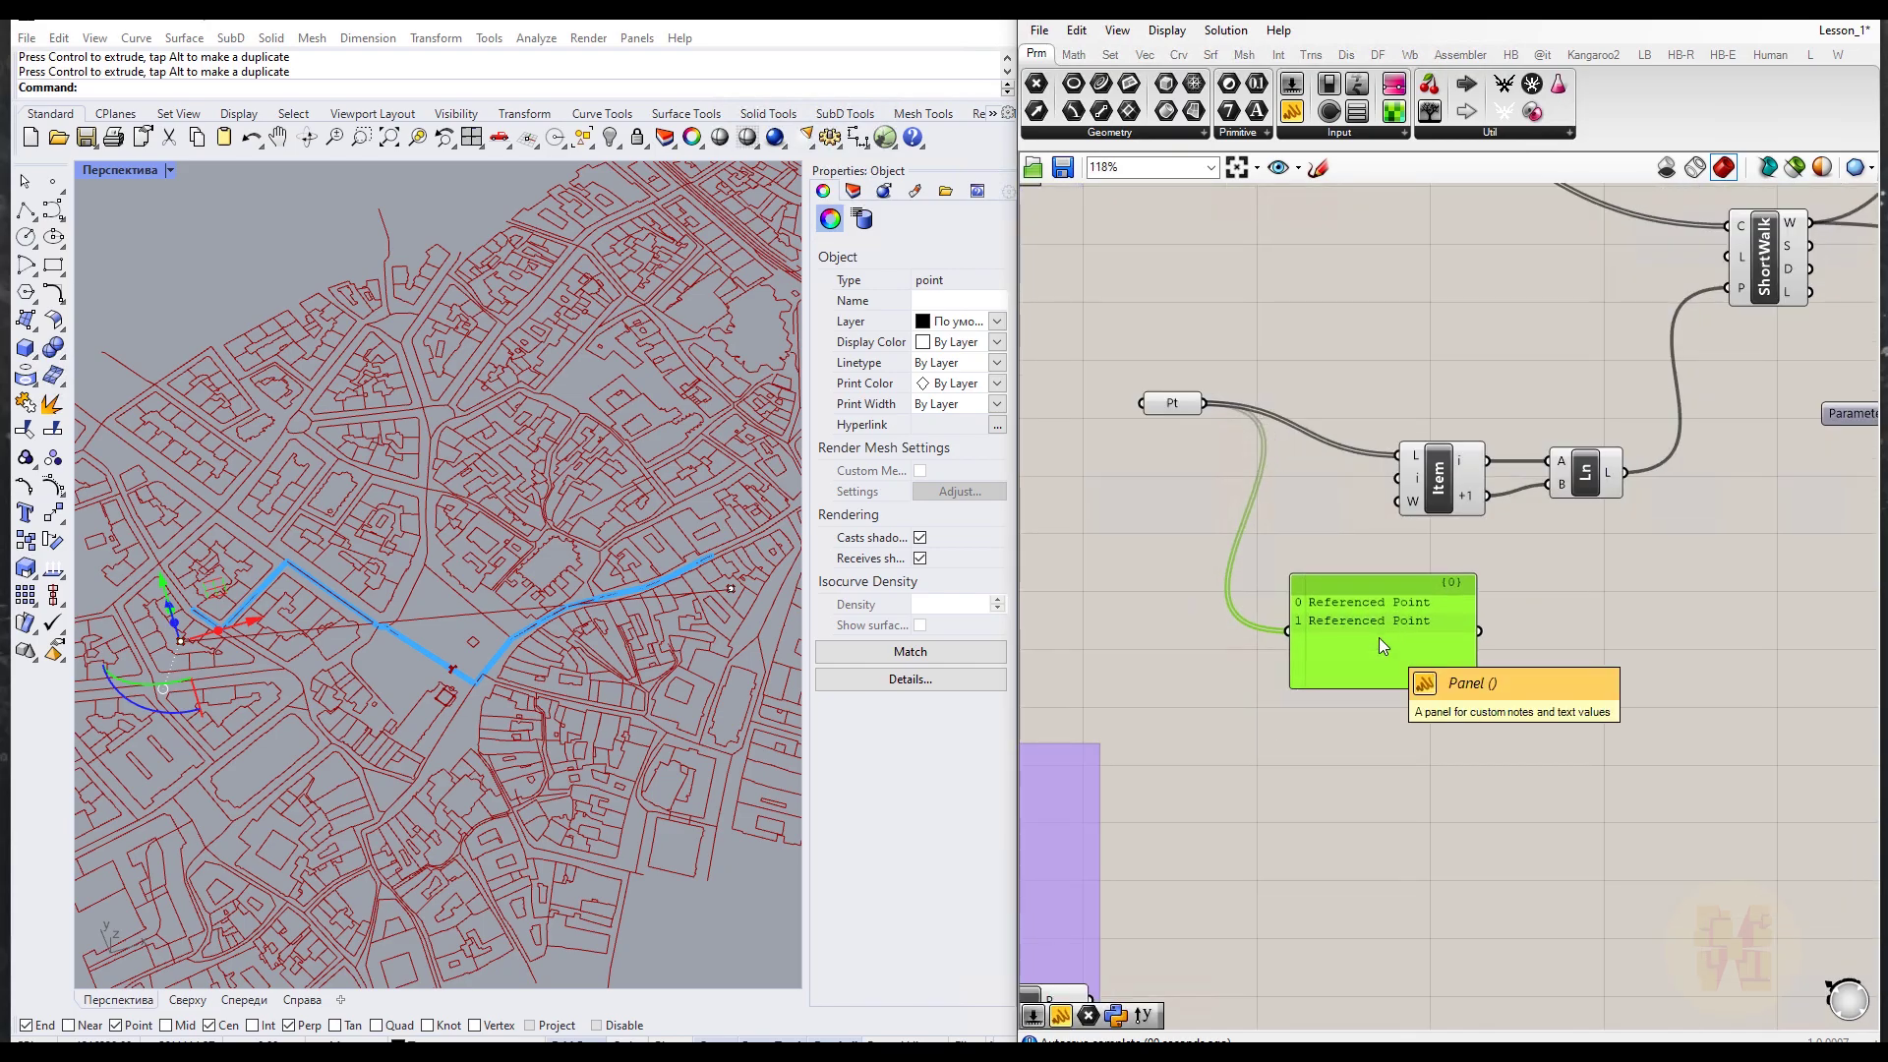
key(Delete)
drag(1190, 410, 1316, 456)
scroll(1325, 468, down, 3)
right_drag(1445, 601, 1403, 701)
drag(1231, 519, 1450, 463)
click(1528, 582)
Step: Move the Building import group back up, closer to the street import group
right_drag(1190, 741, 1277, 680)
drag(1192, 710, 1213, 568)
click(1483, 635)
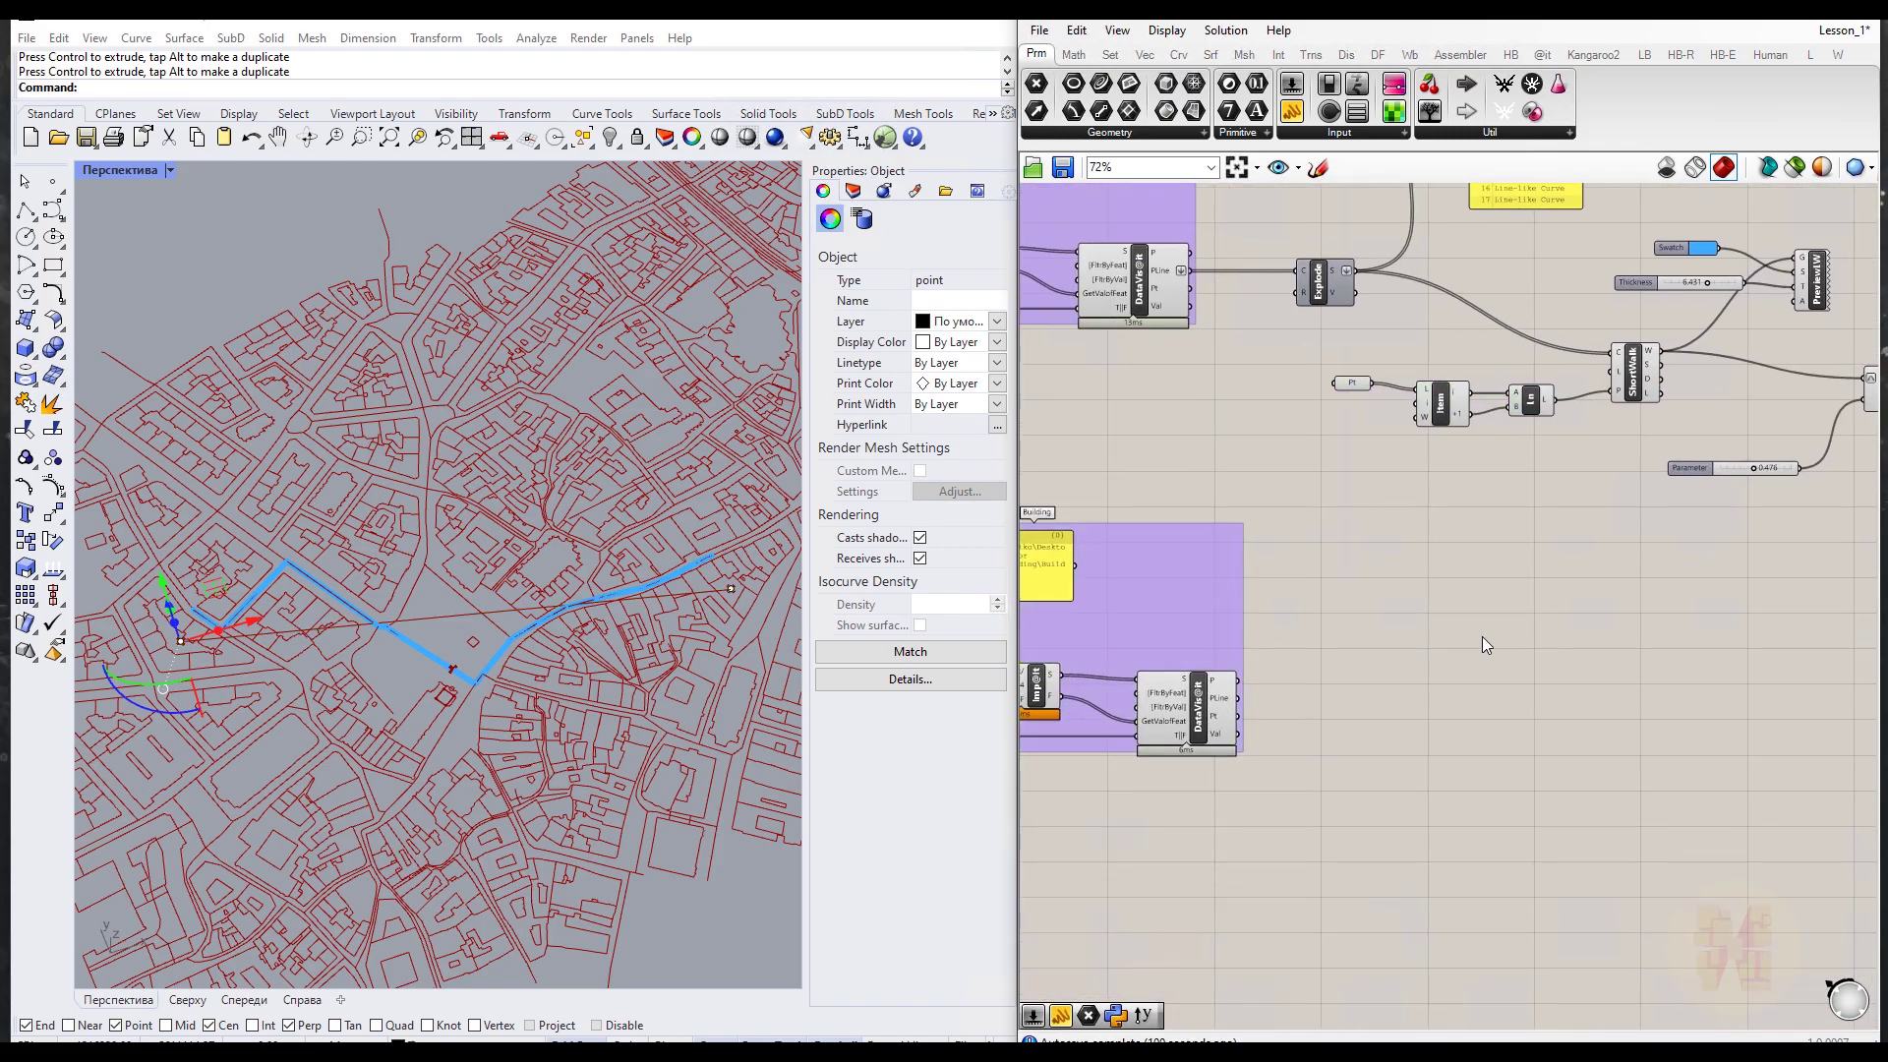
Step: Add a Line component and place it well beyond the Eval component
right_drag(1677, 603, 1231, 723)
right_drag(1469, 679, 1206, 713)
scroll(1391, 627, up, 3)
right_drag(1468, 652, 1559, 661)
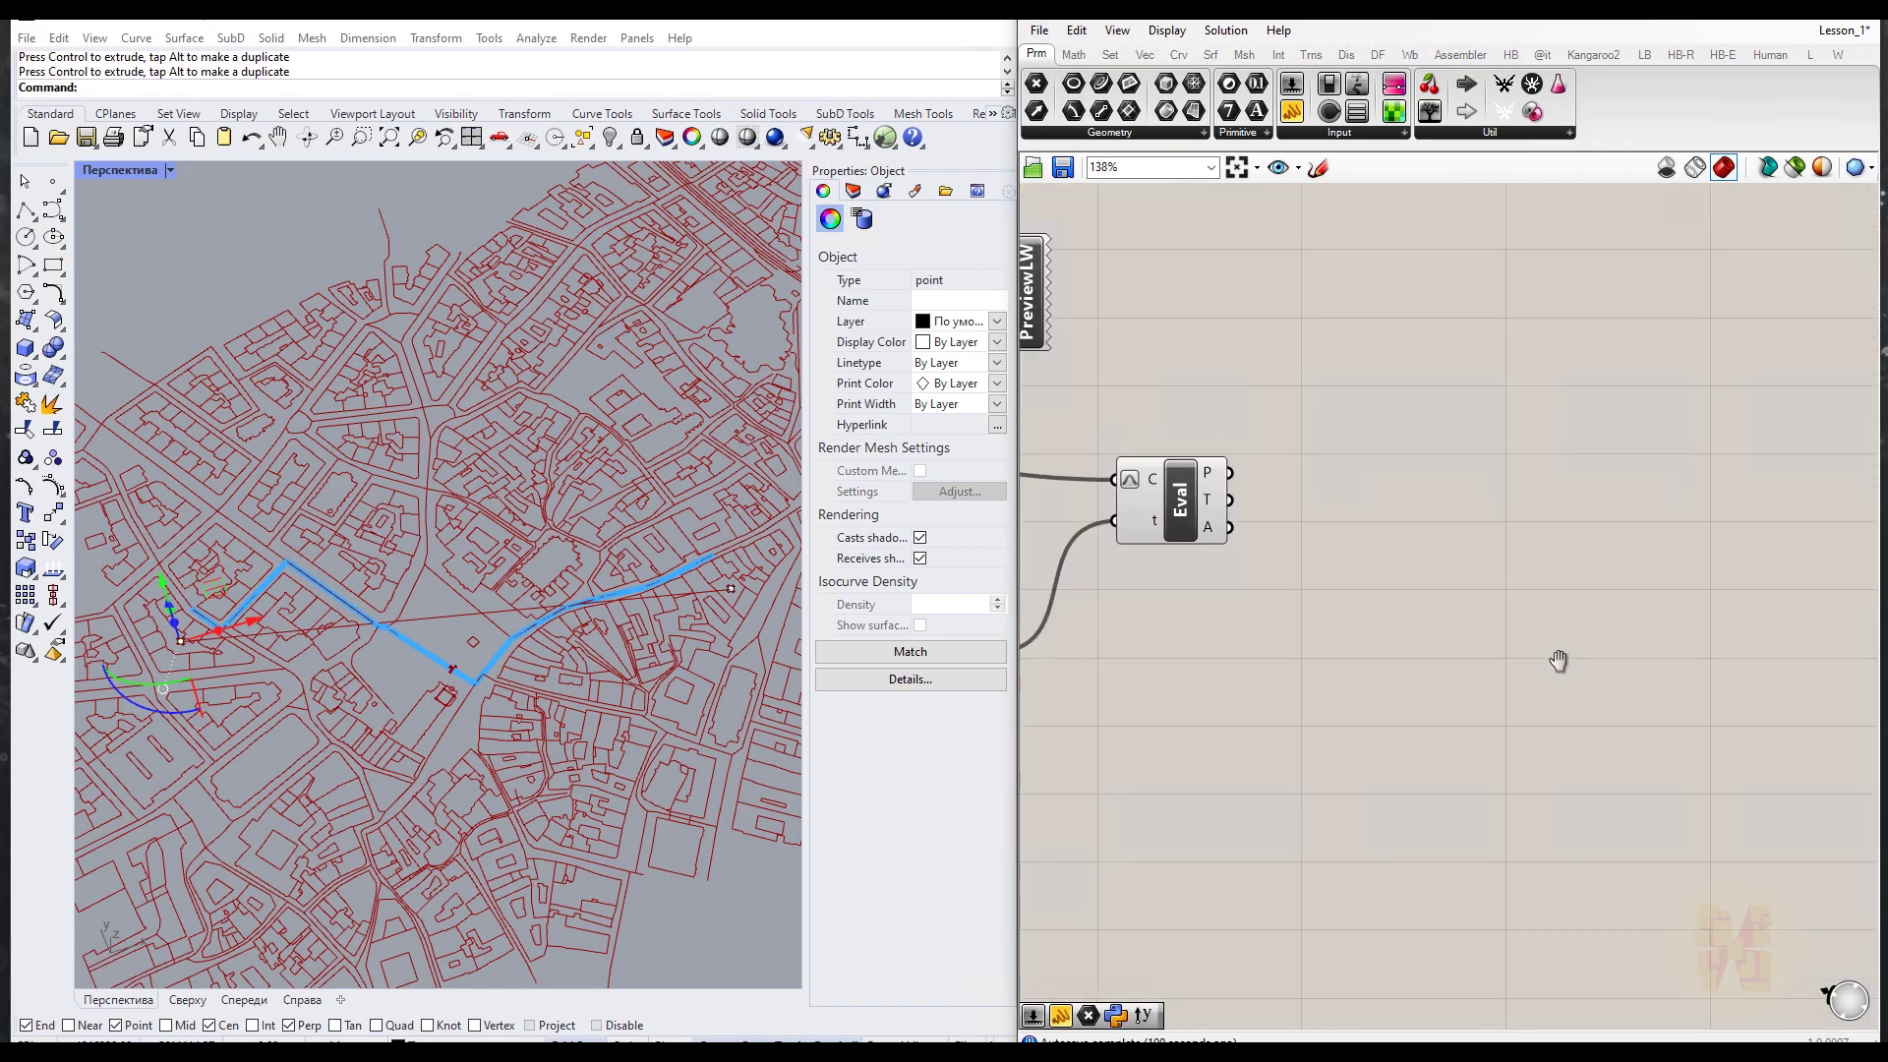
double_click(1508, 648)
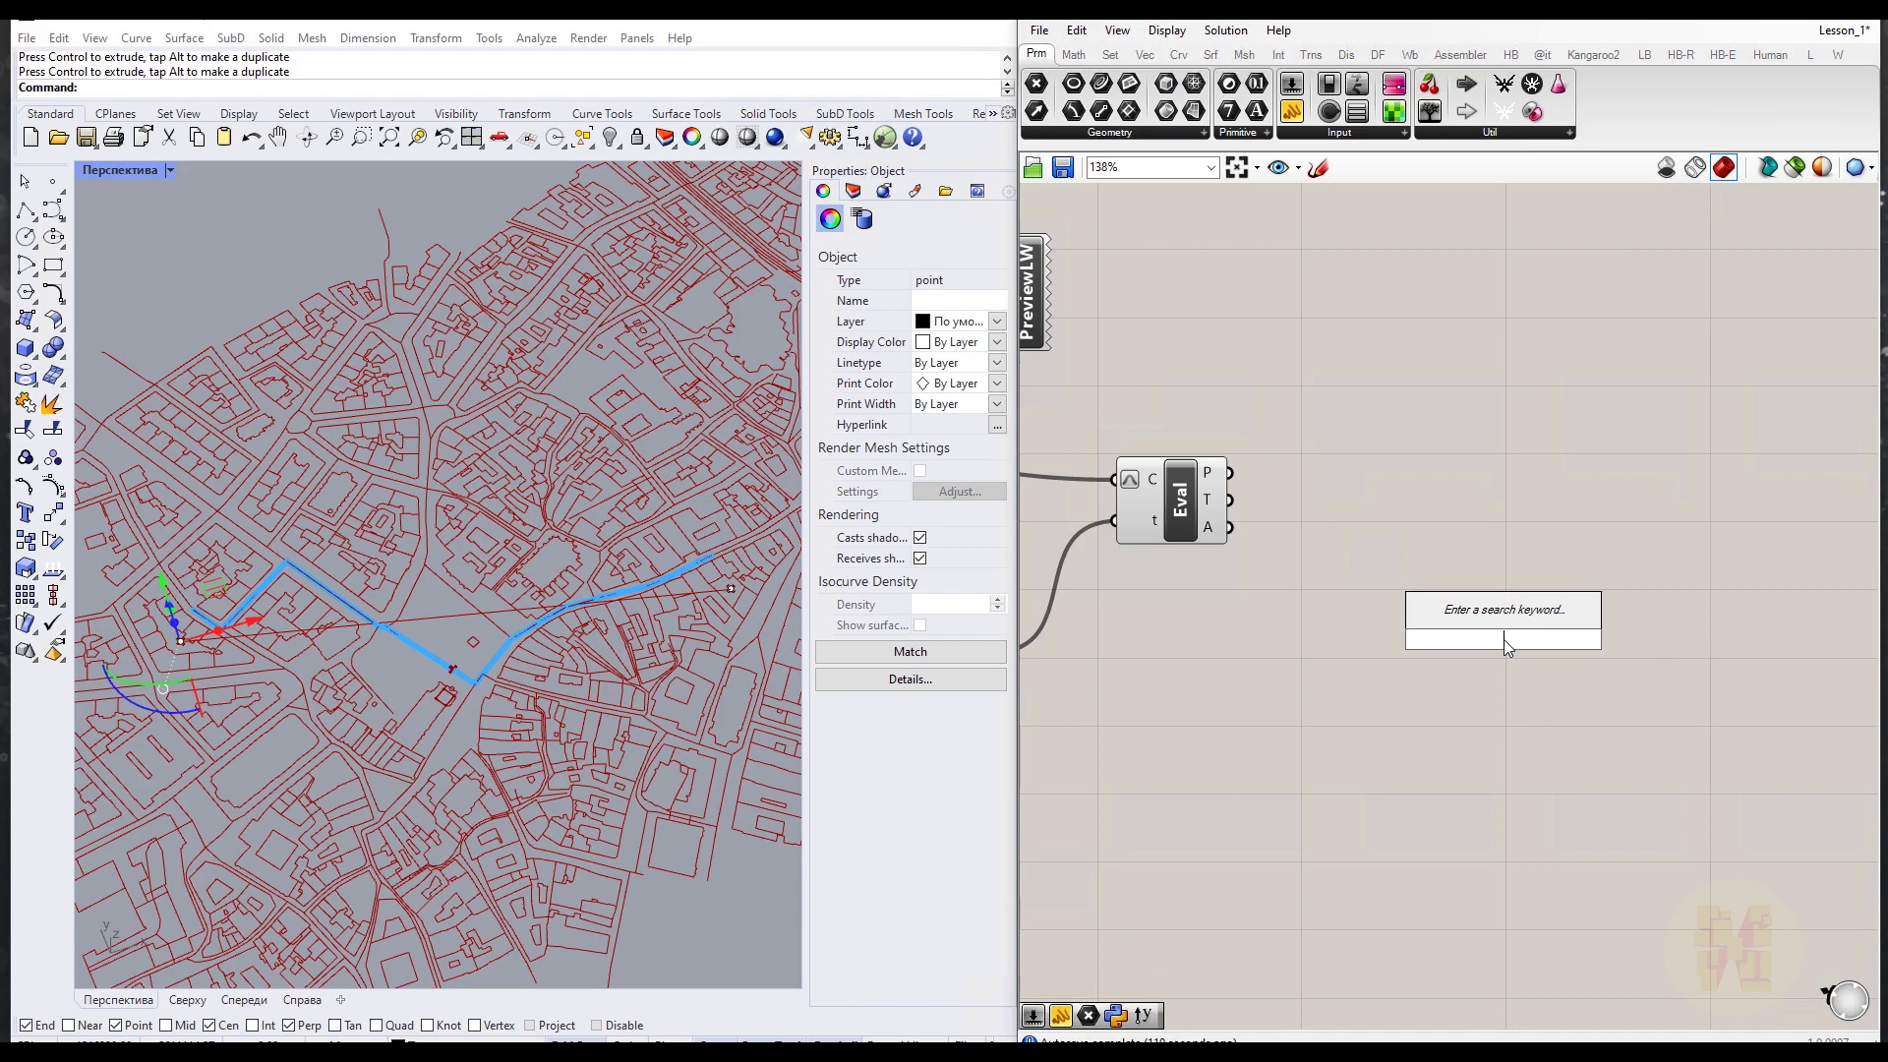
text(line)
key(Return)
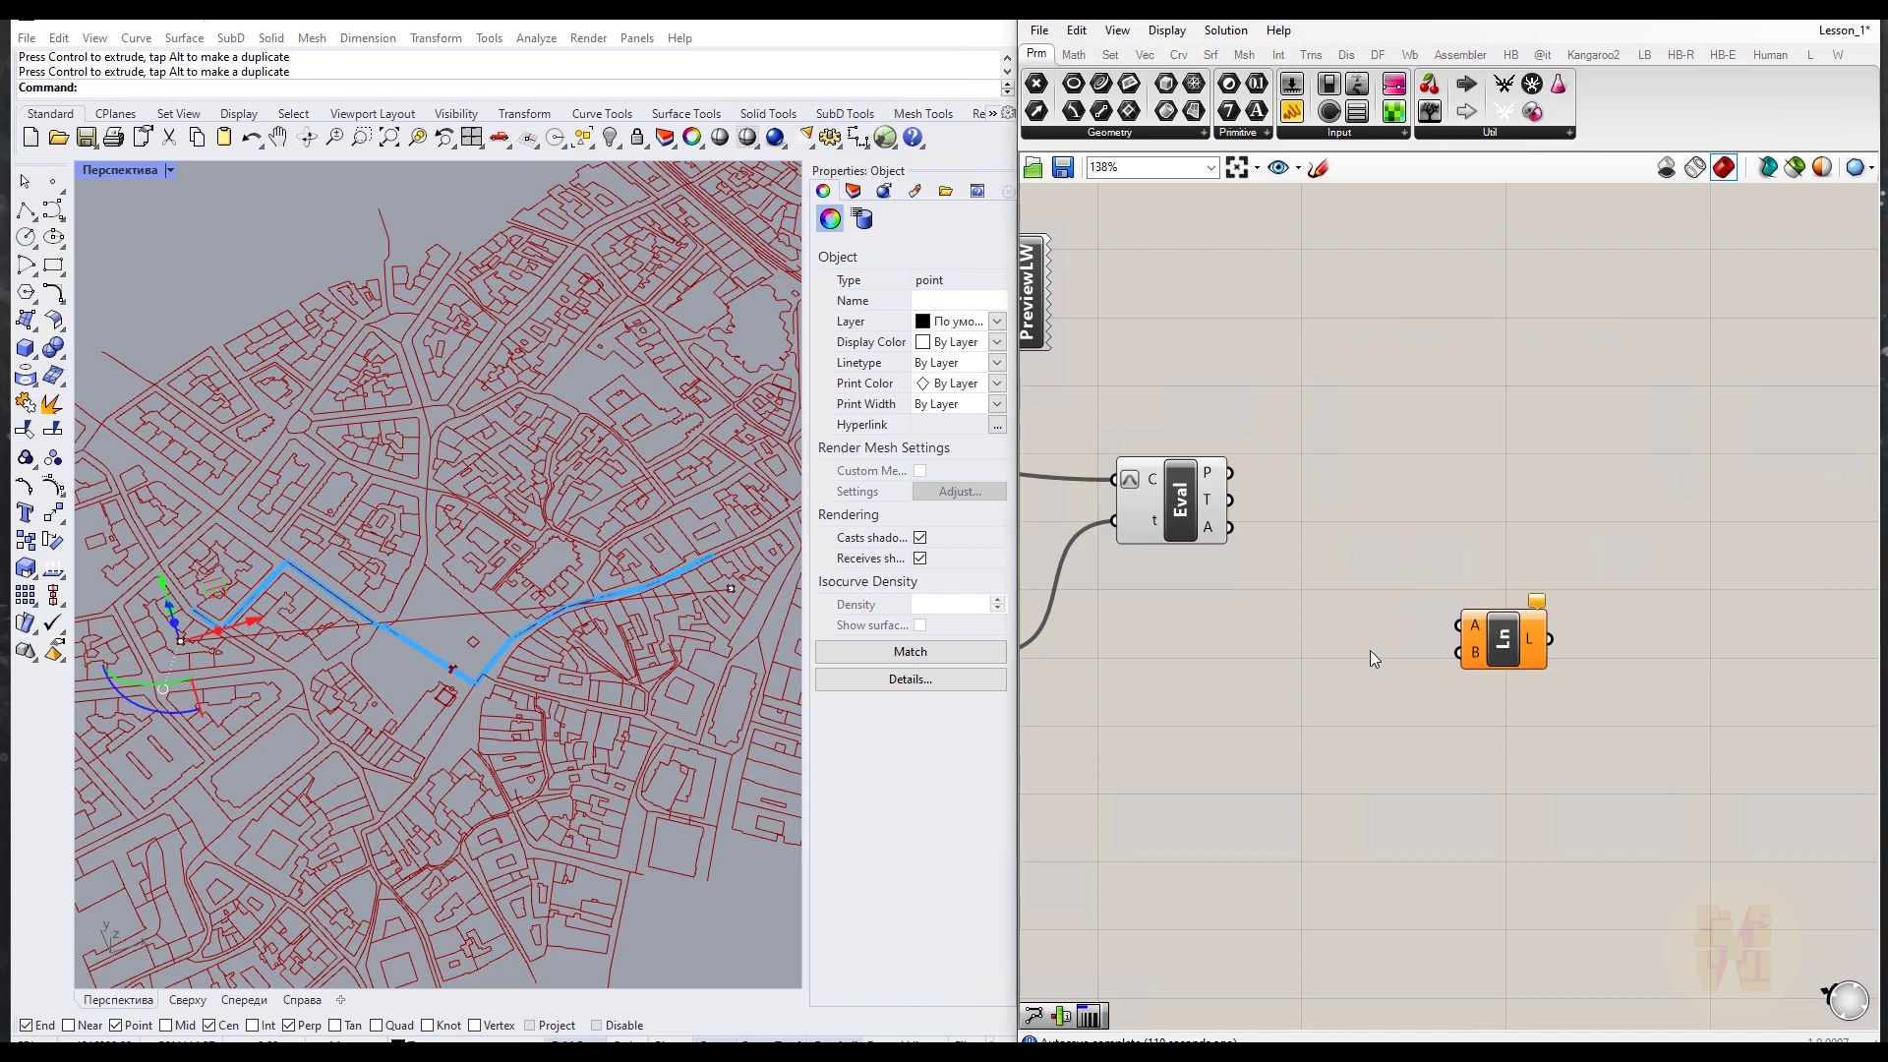
scroll(1416, 610, down, 3)
right_drag(1341, 617, 1348, 658)
drag(1475, 681, 1639, 606)
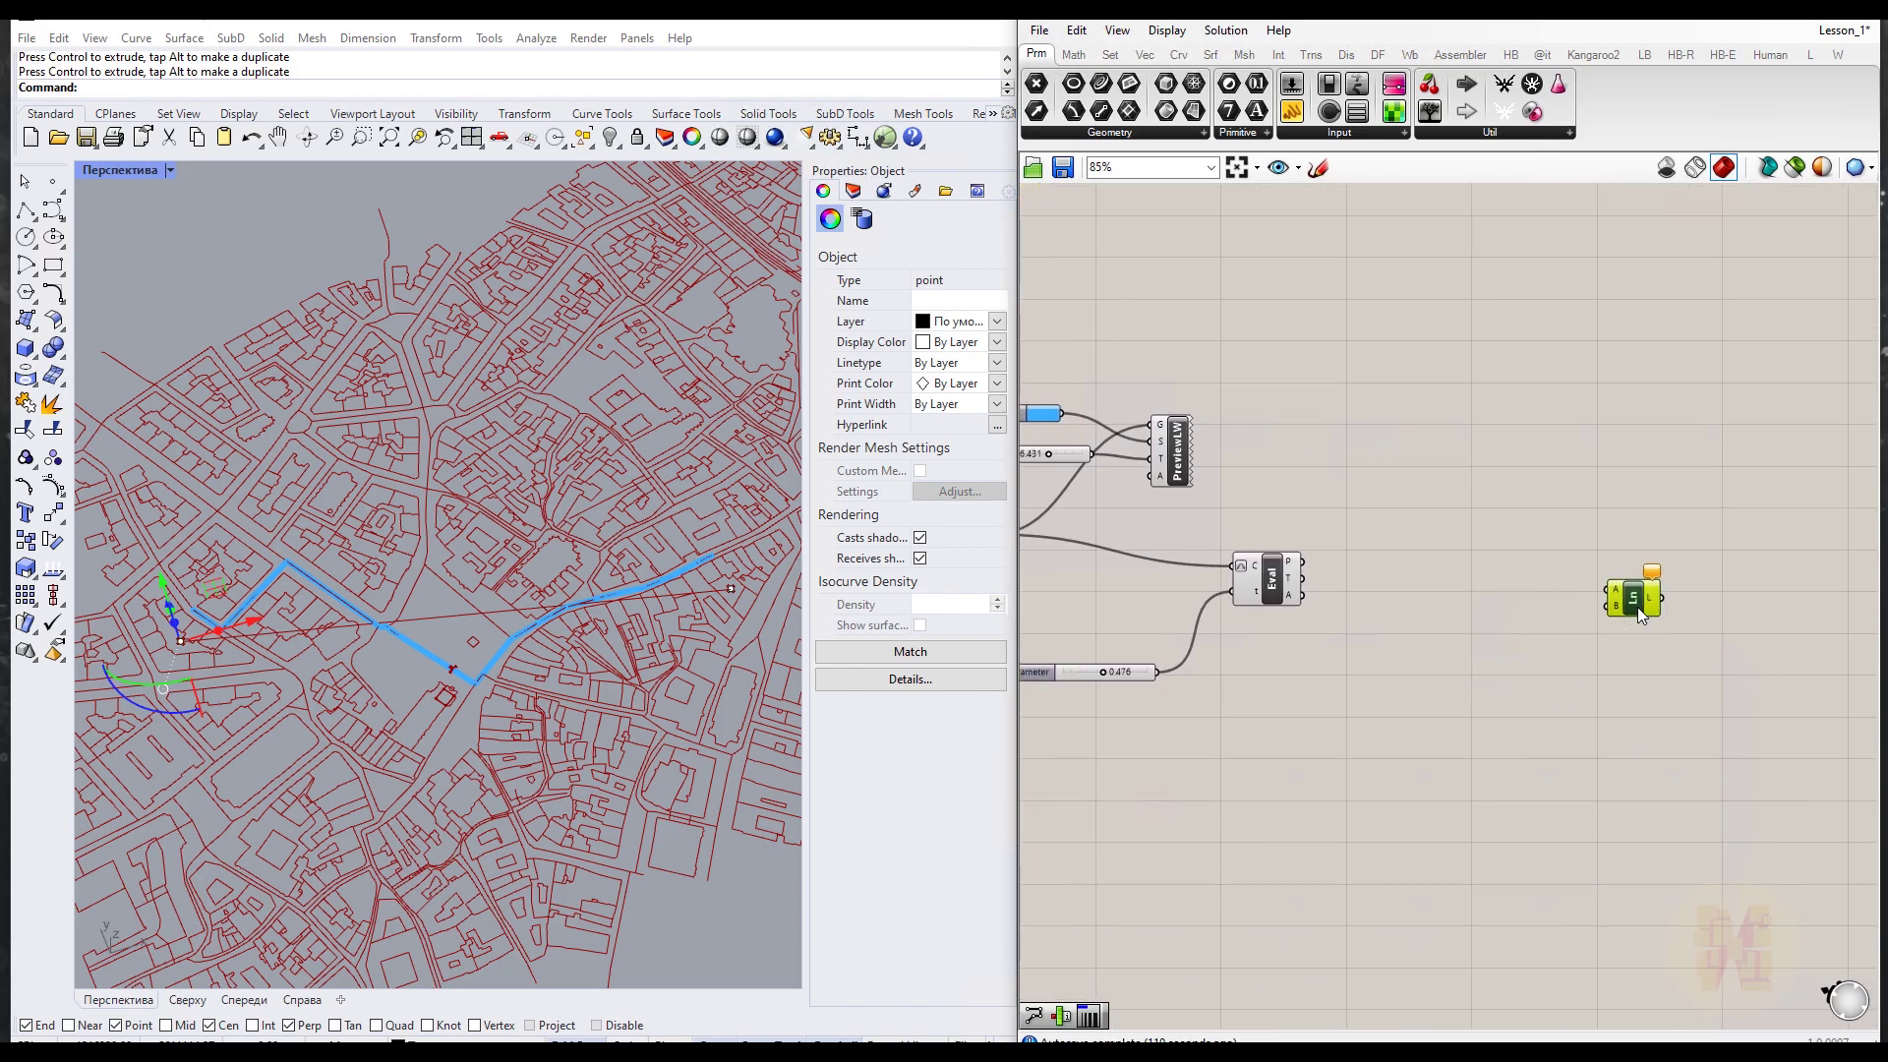
click(1577, 647)
Step: Add an IsoVist component between the Eval and Line components
scroll(1497, 652, up, 2)
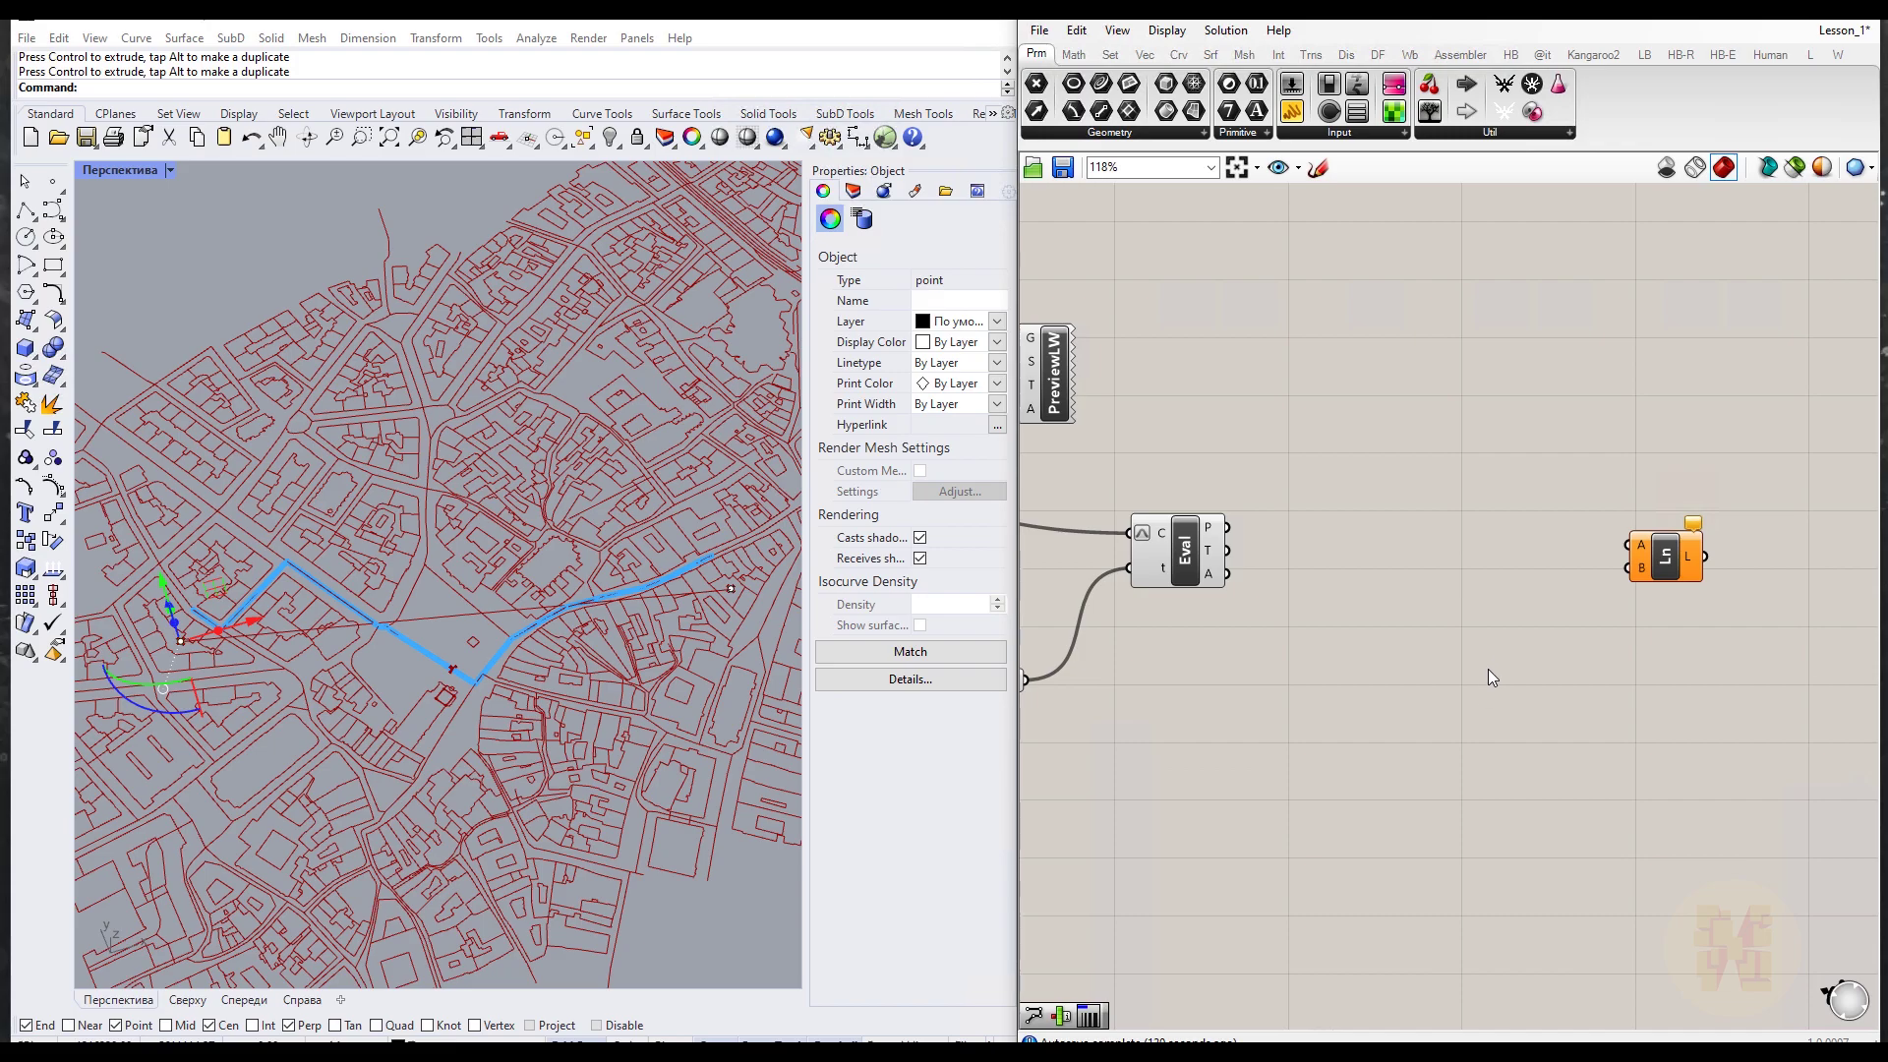
double_click(1421, 696)
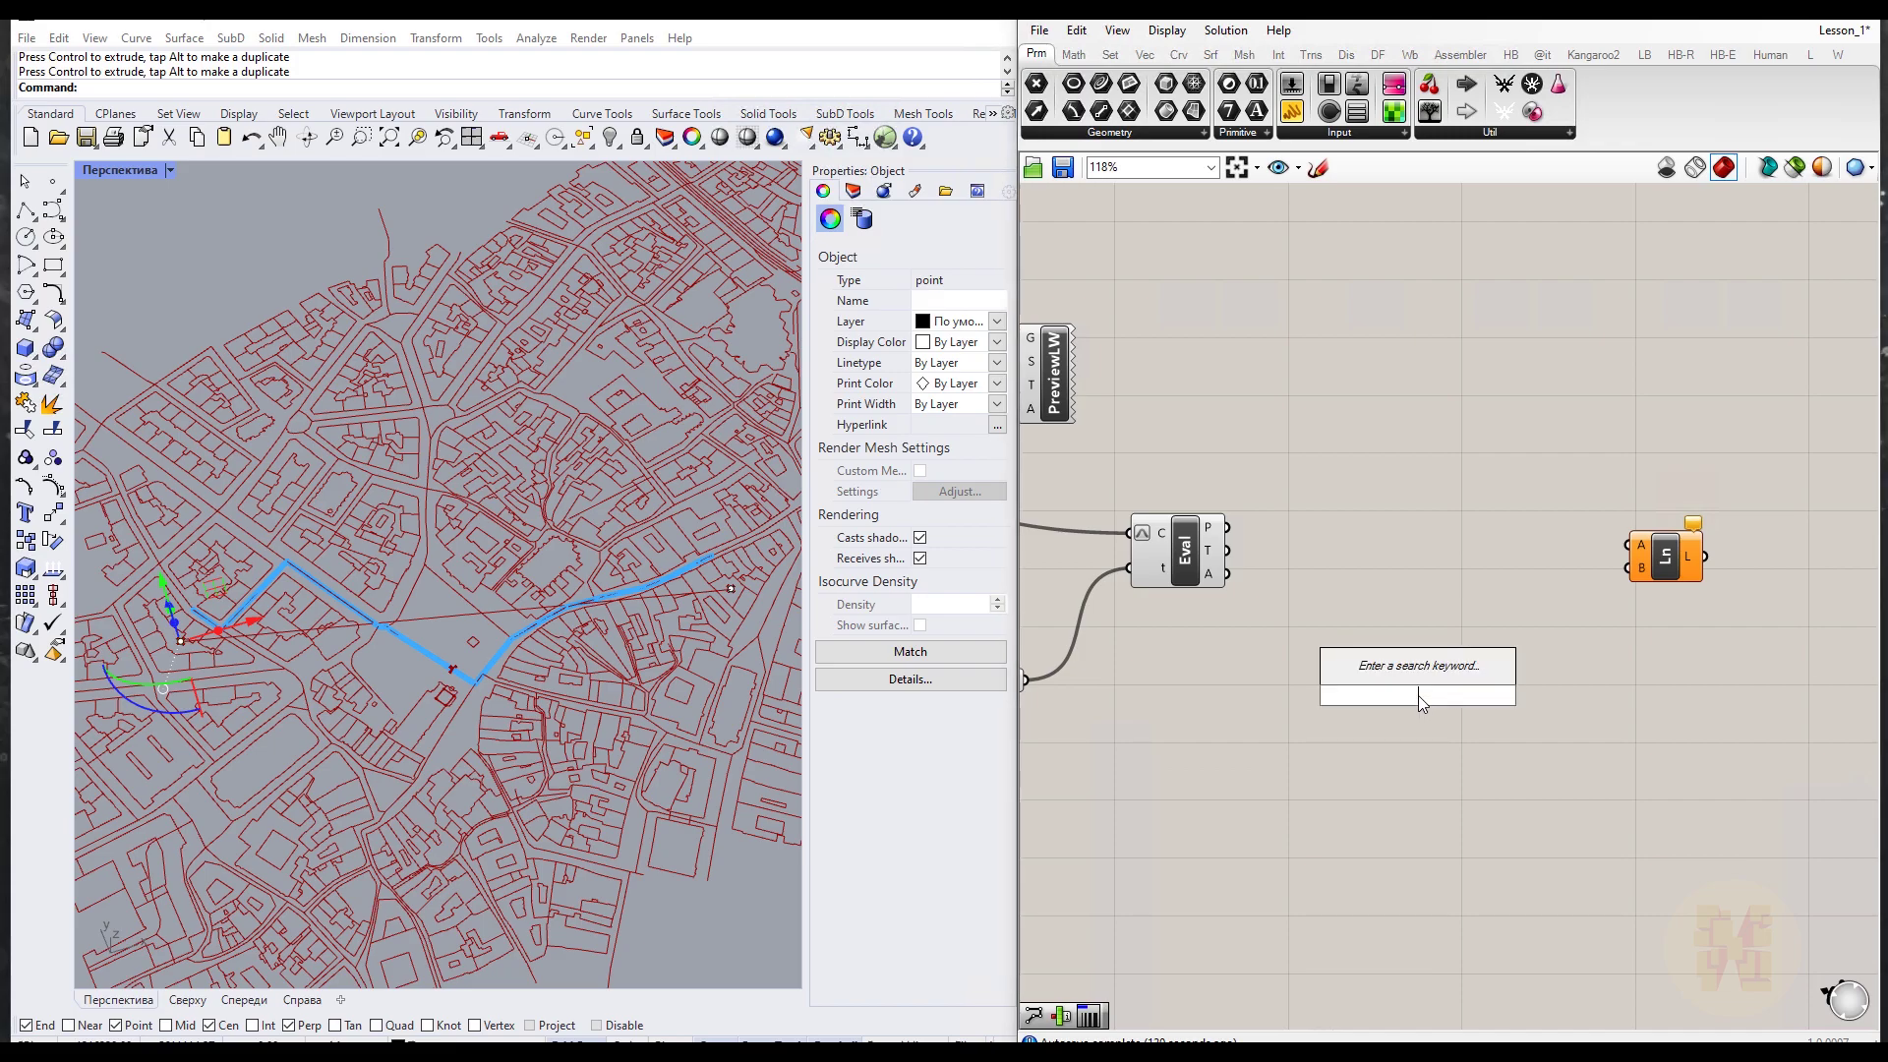
text(i)
key(BackSpace)
text(ivi)
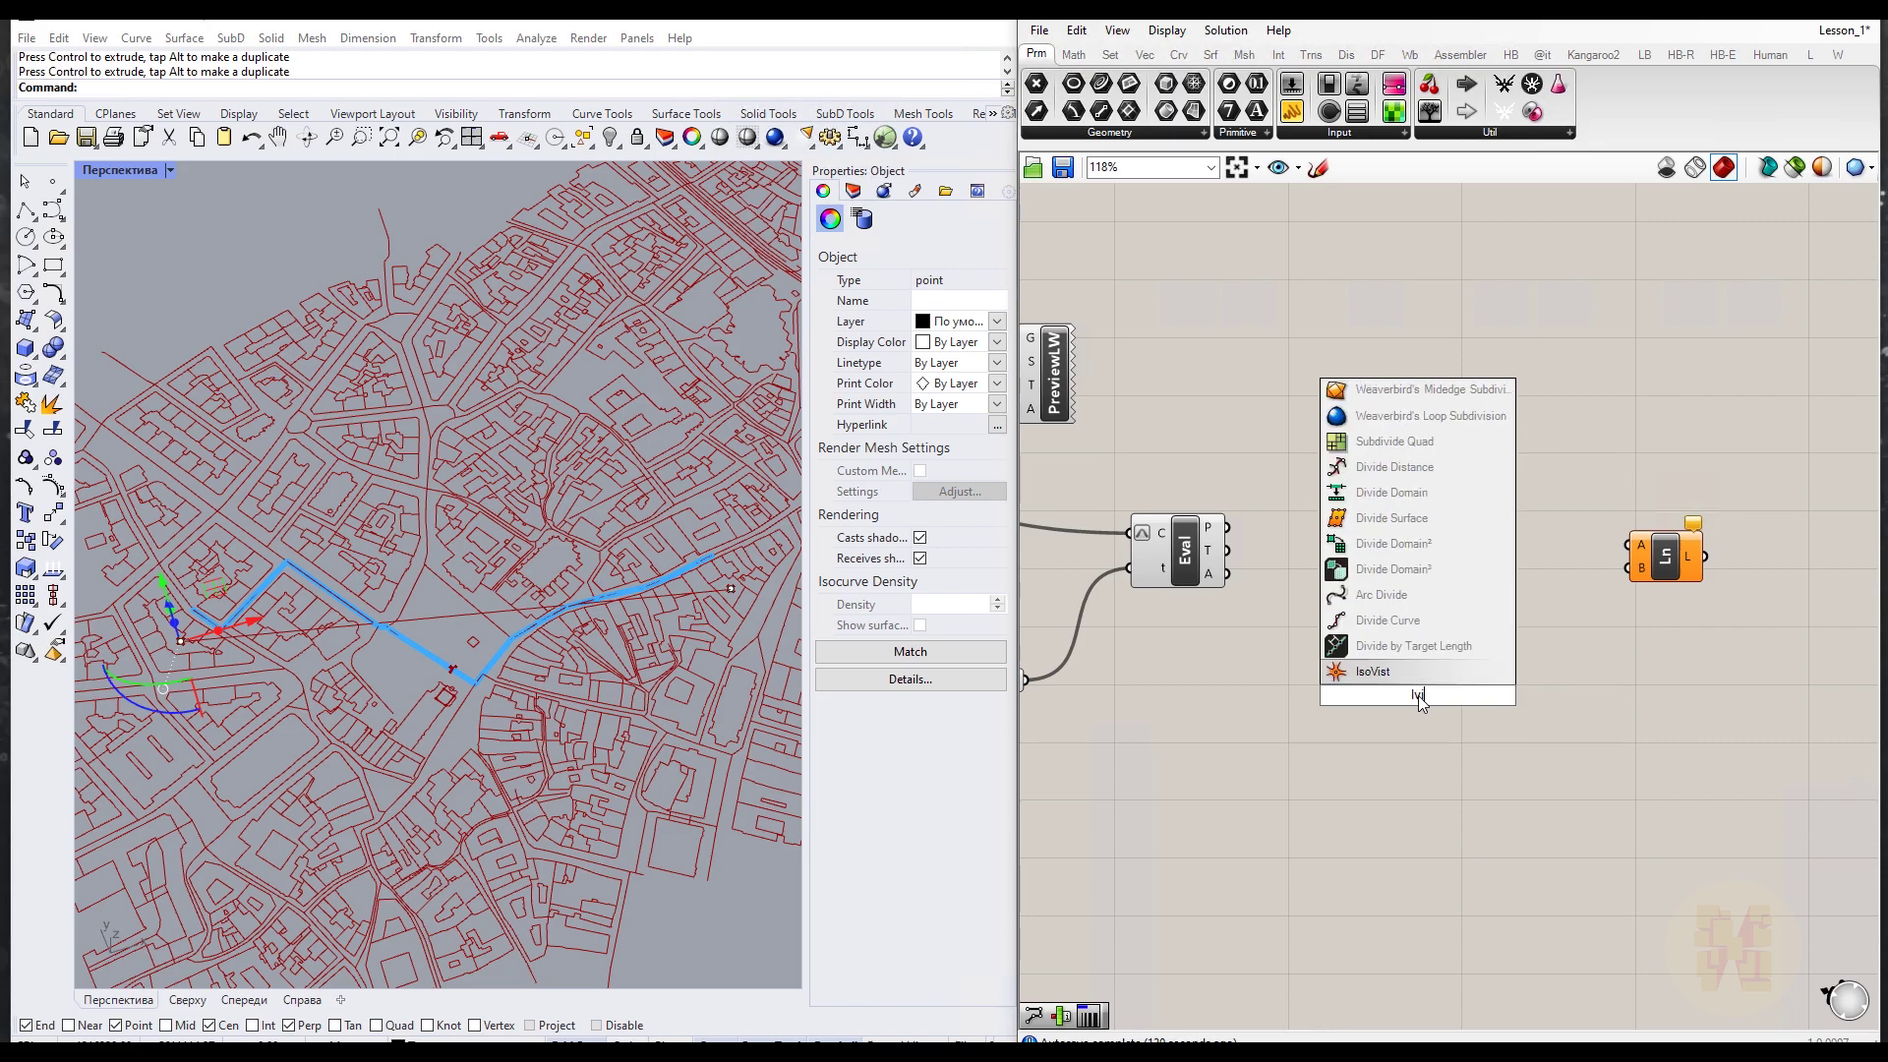
key(Return)
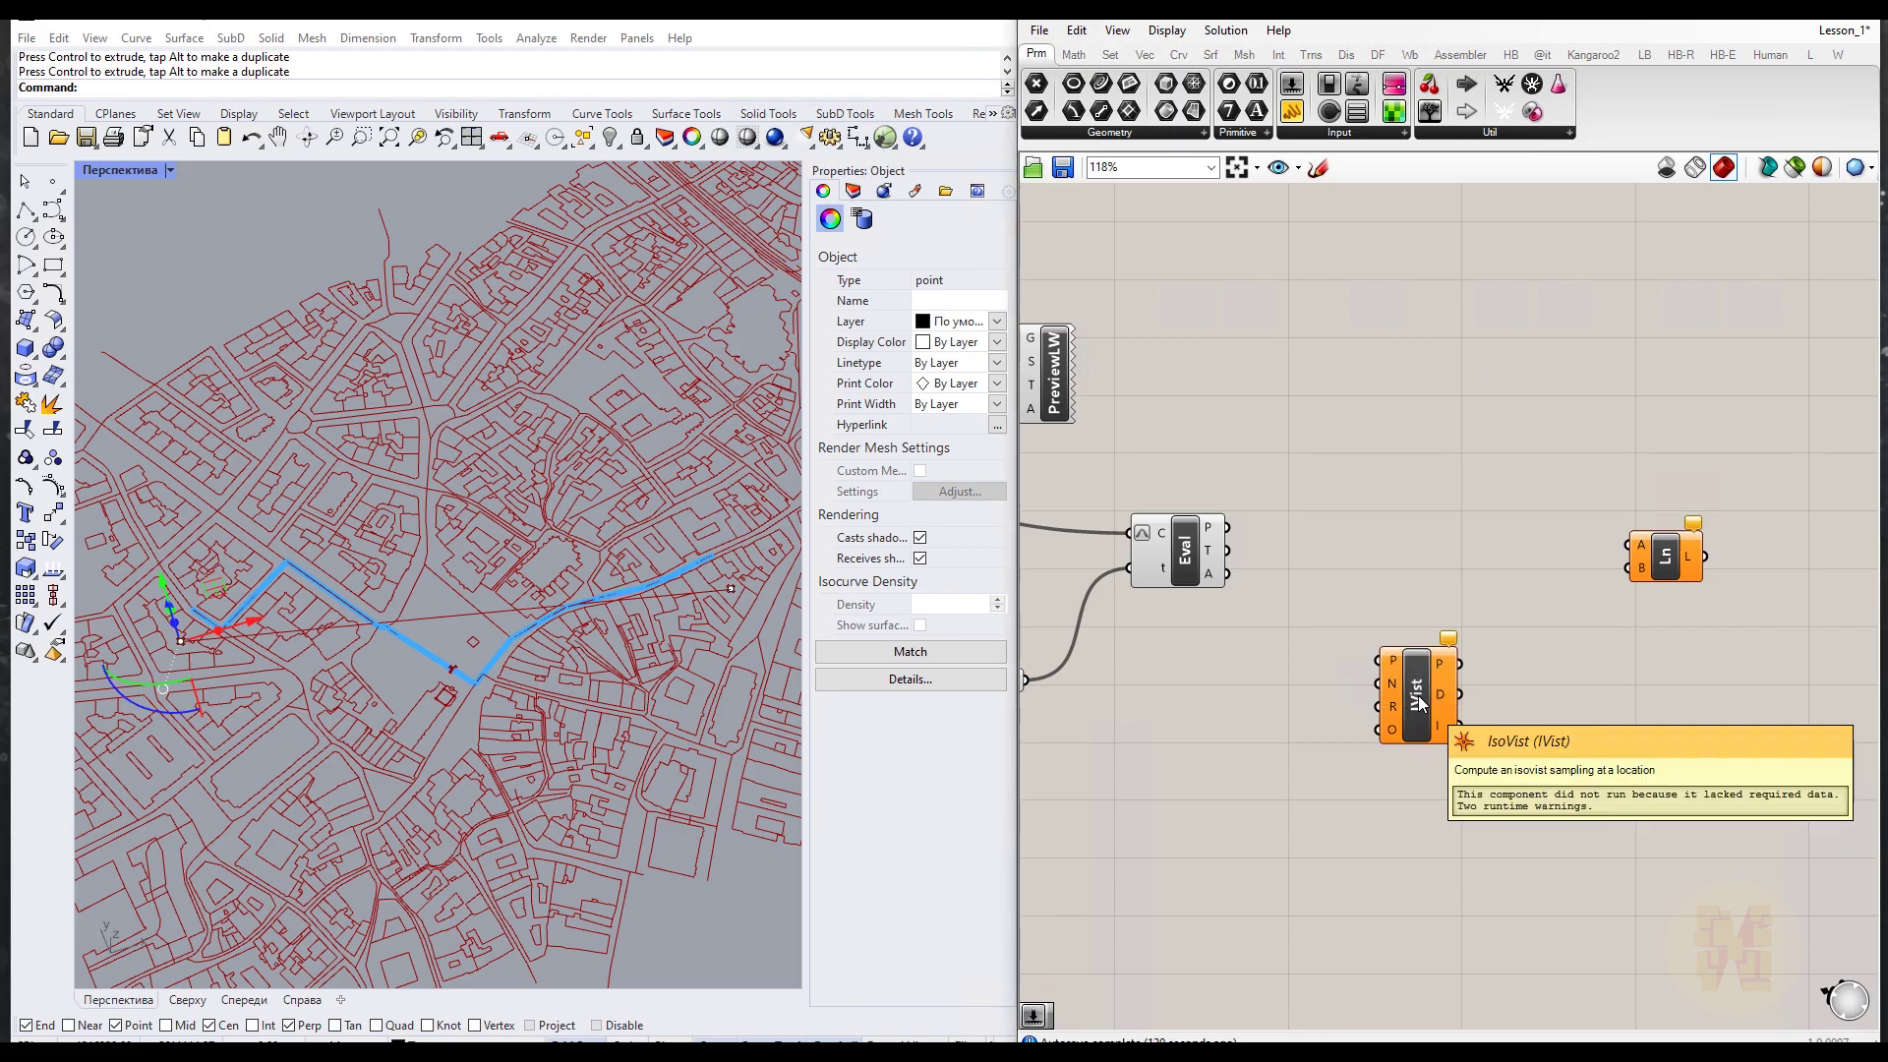
click(1419, 700)
Step: Connect Eval's P output to IsoVist's P input and nudge the IsoVist component into place
right_drag(1461, 589, 1370, 587)
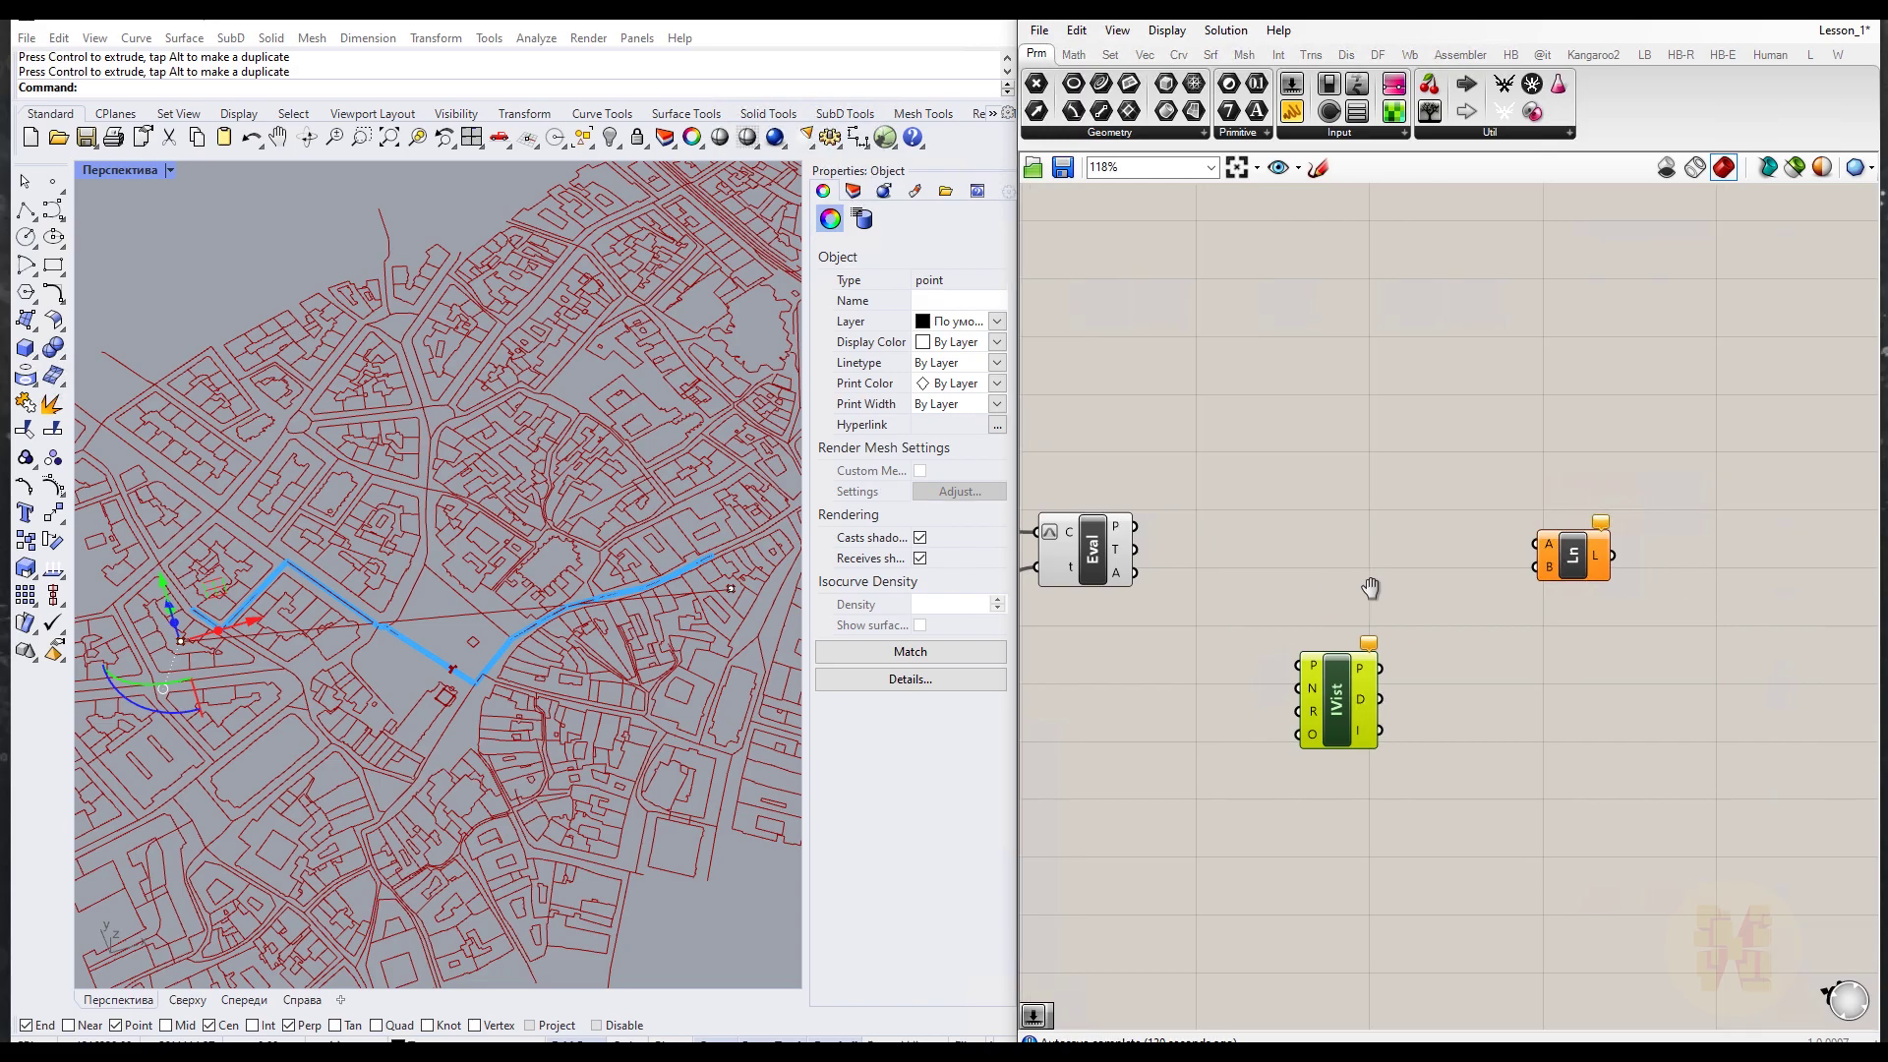
right_drag(1262, 620, 1308, 604)
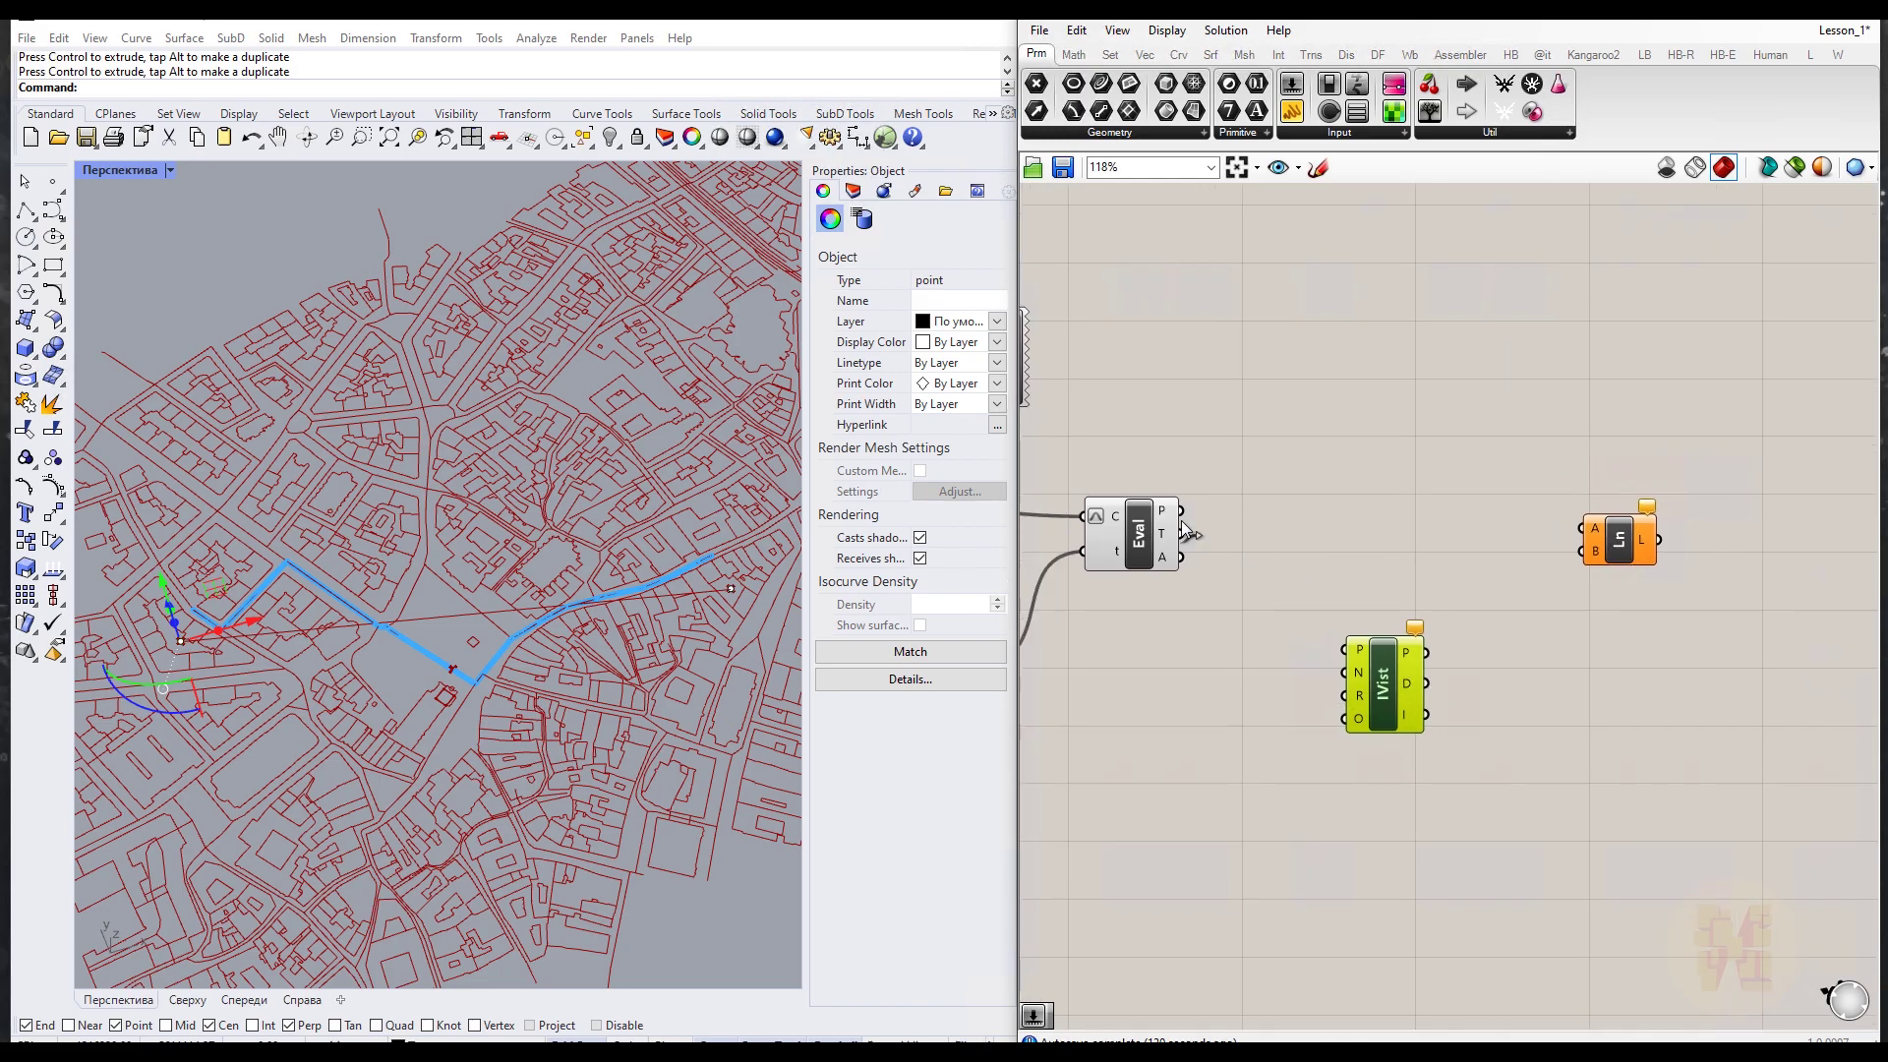
drag(1183, 510, 1345, 649)
right_drag(1556, 714, 1578, 694)
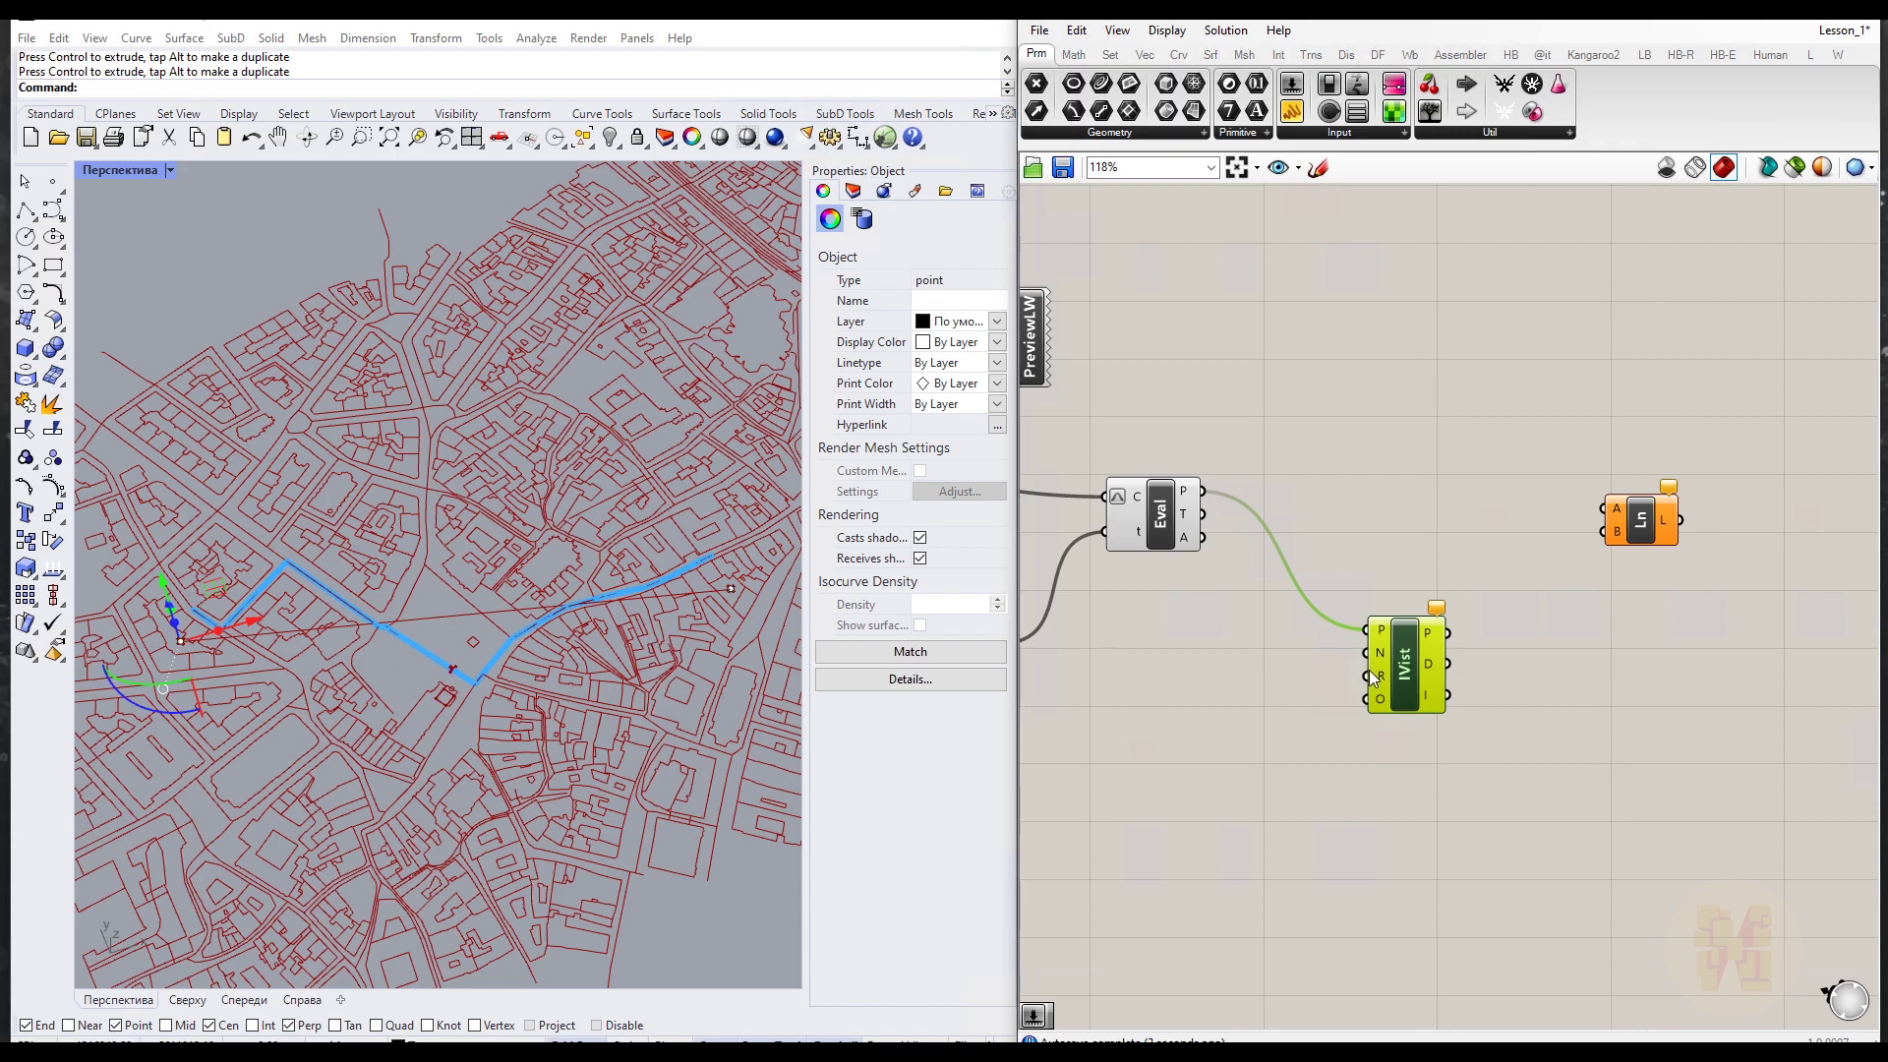
drag(1404, 679, 1429, 662)
click(1288, 730)
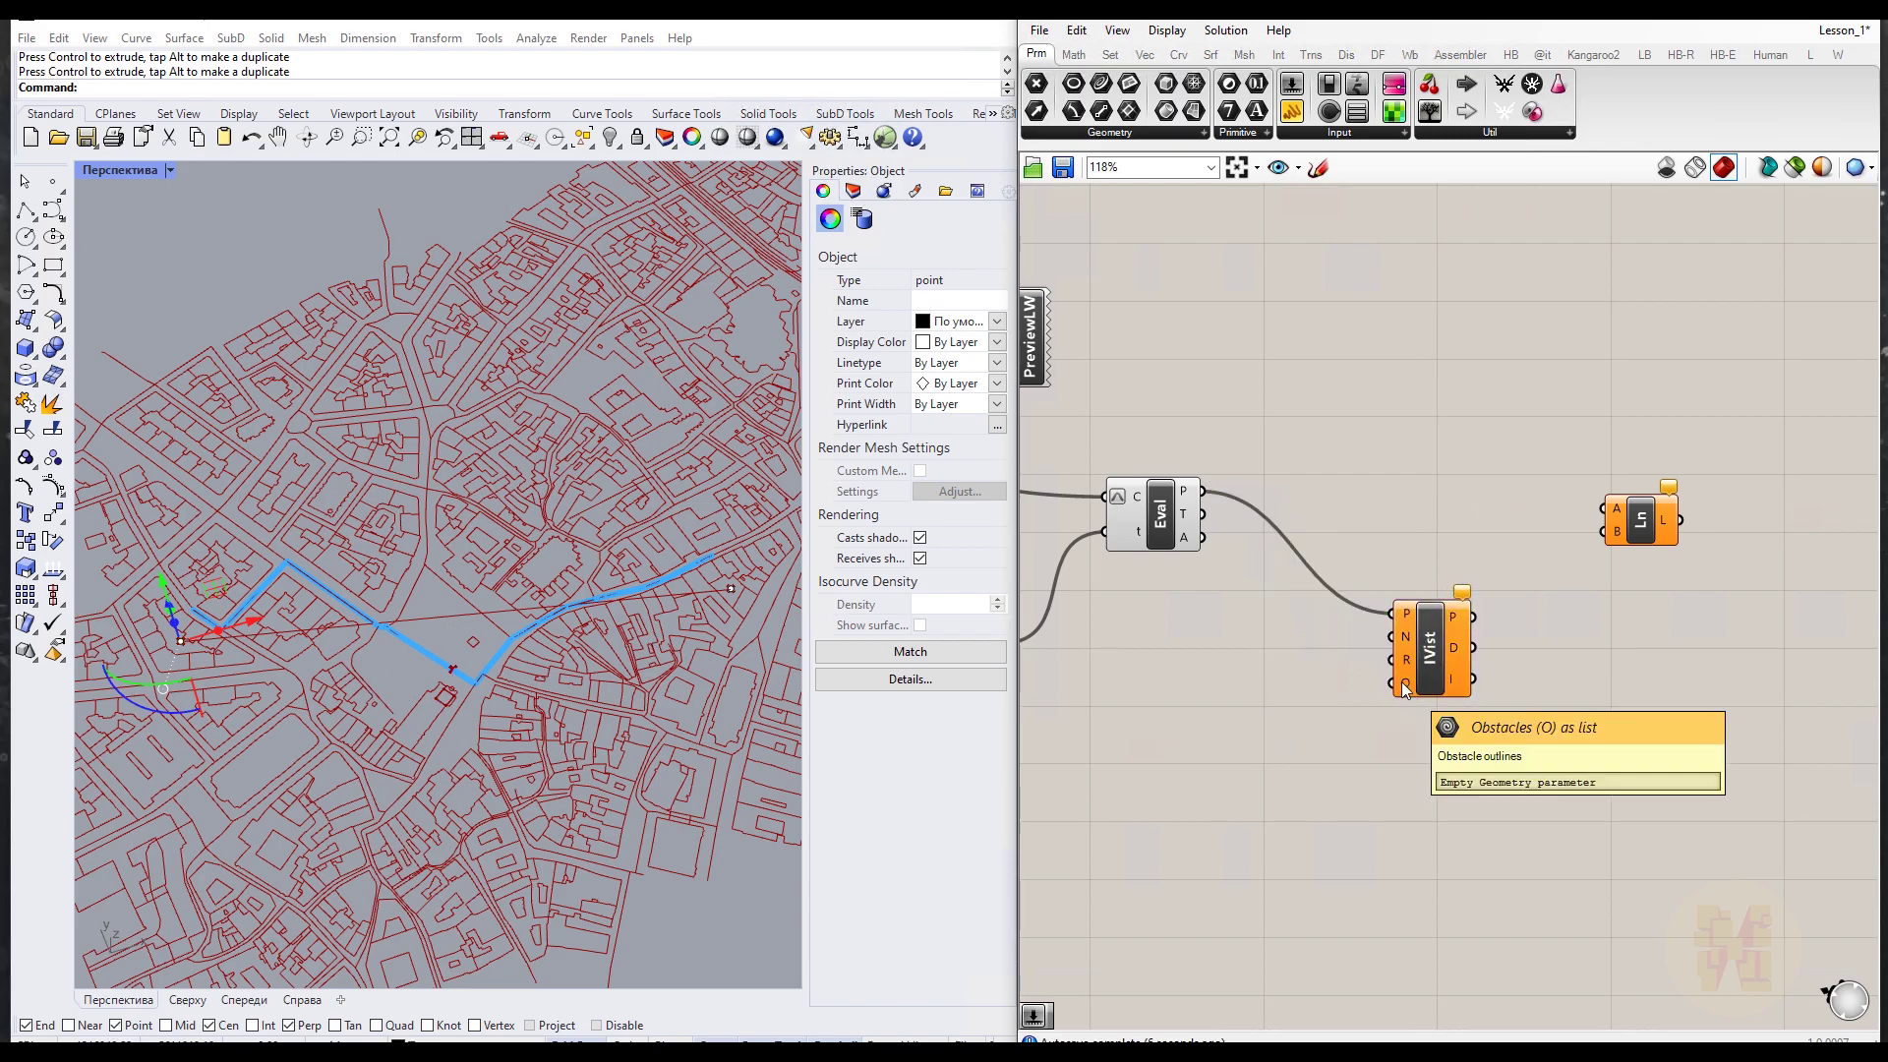
Step: Locate the outputs of the DataVis@it component in the Building group
scroll(1382, 714, down, 2)
scroll(1383, 714, down, 2)
right_drag(1263, 804, 1575, 692)
right_drag(1226, 728, 1559, 701)
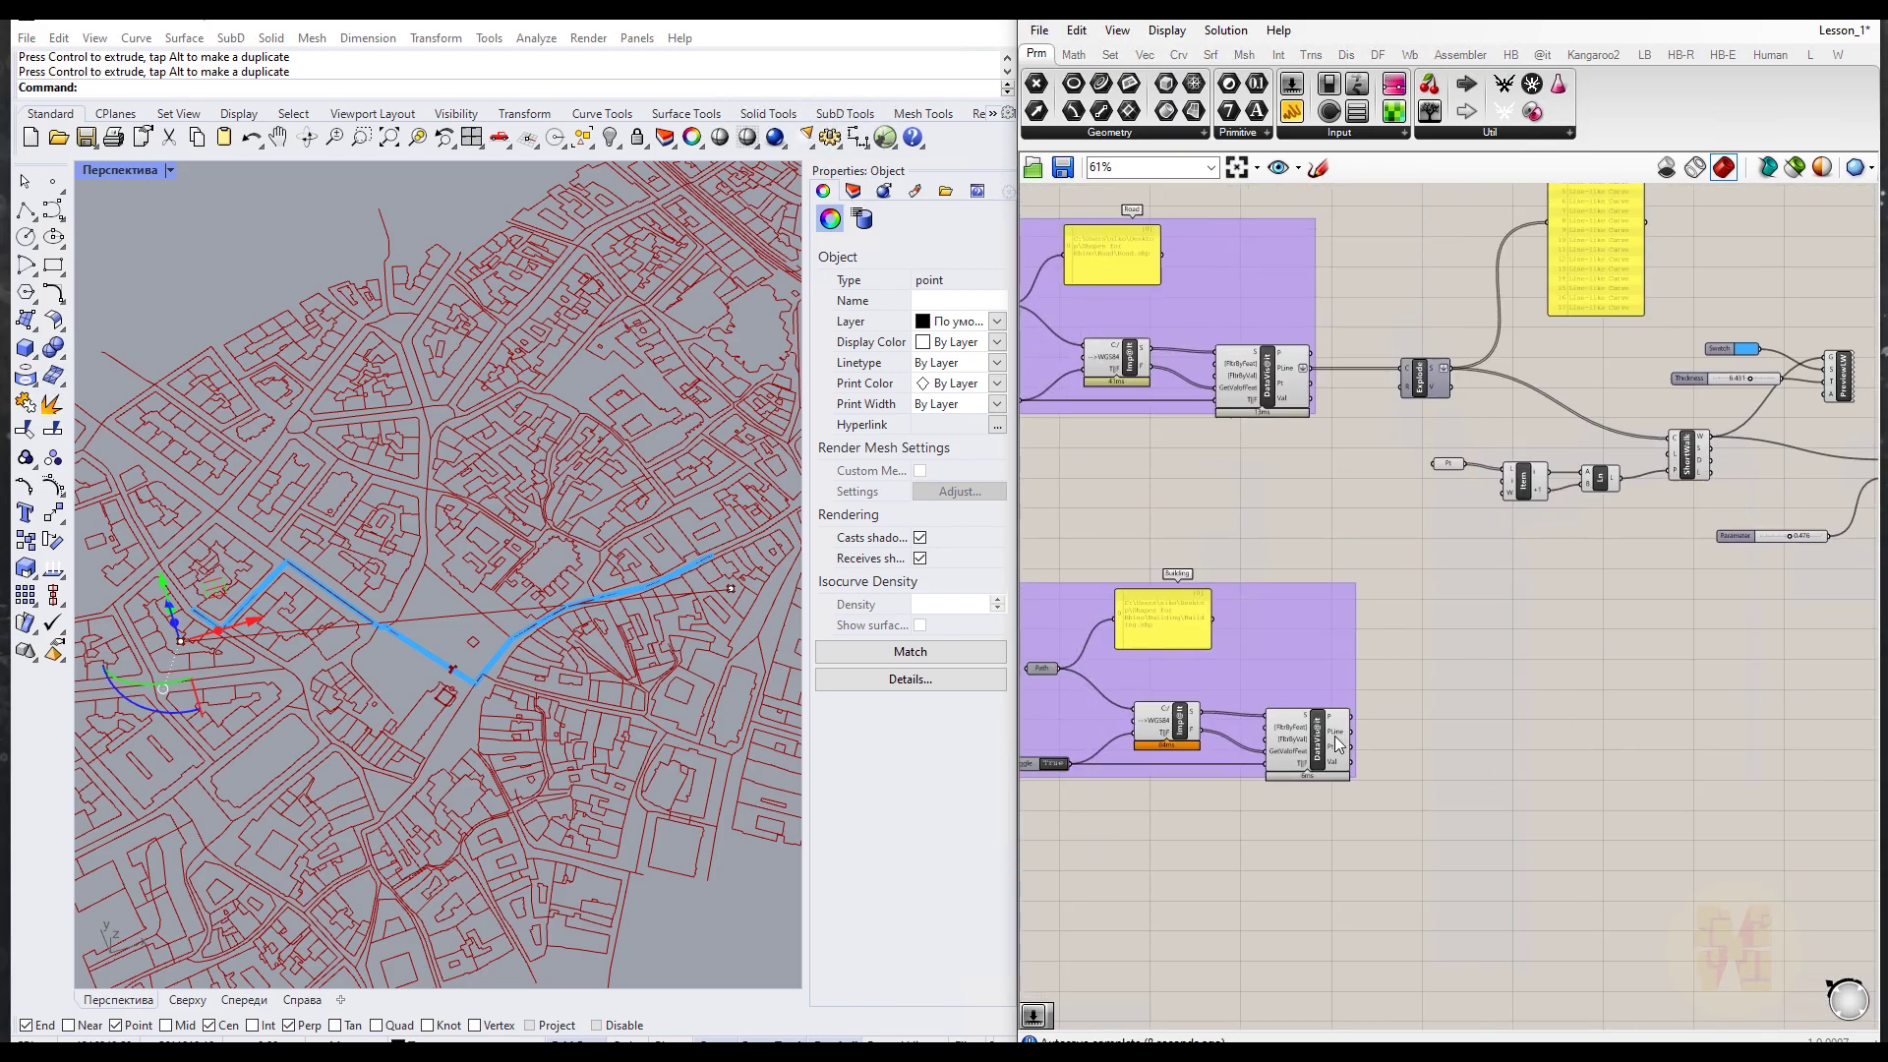
scroll(1340, 743, up, 3)
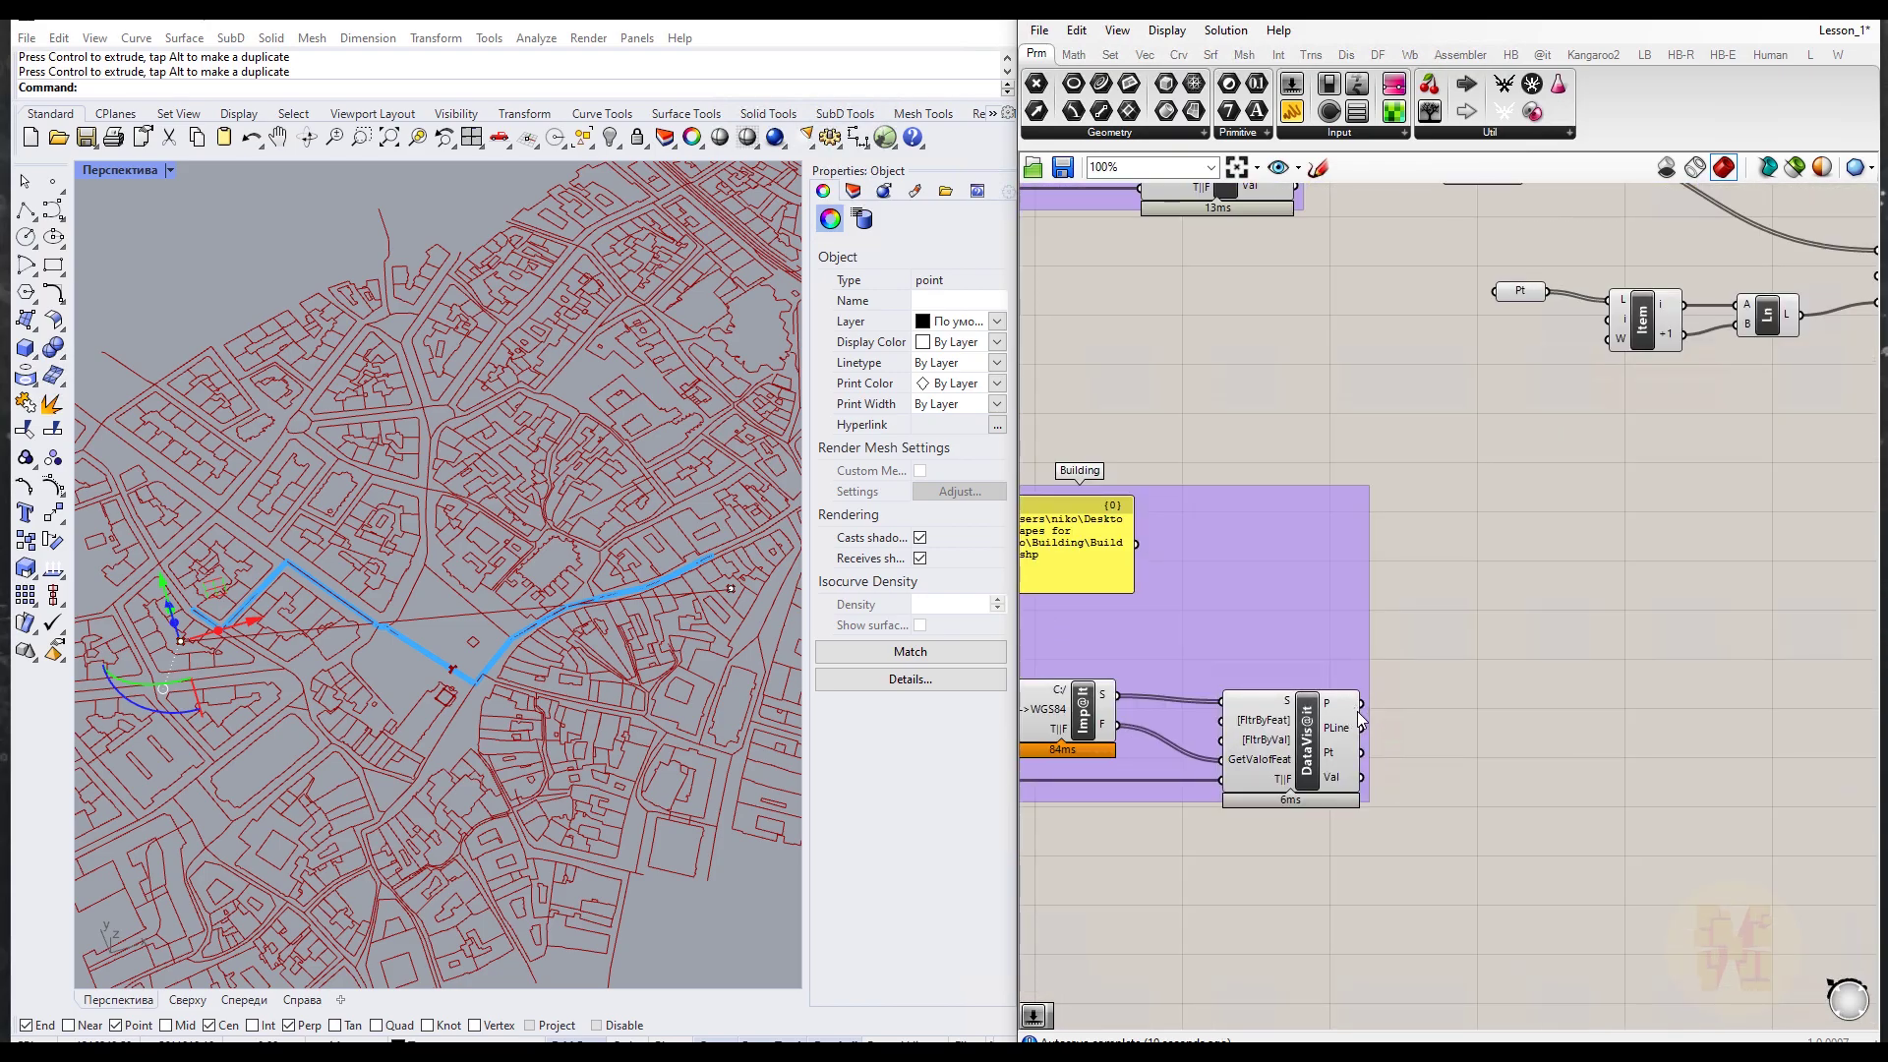
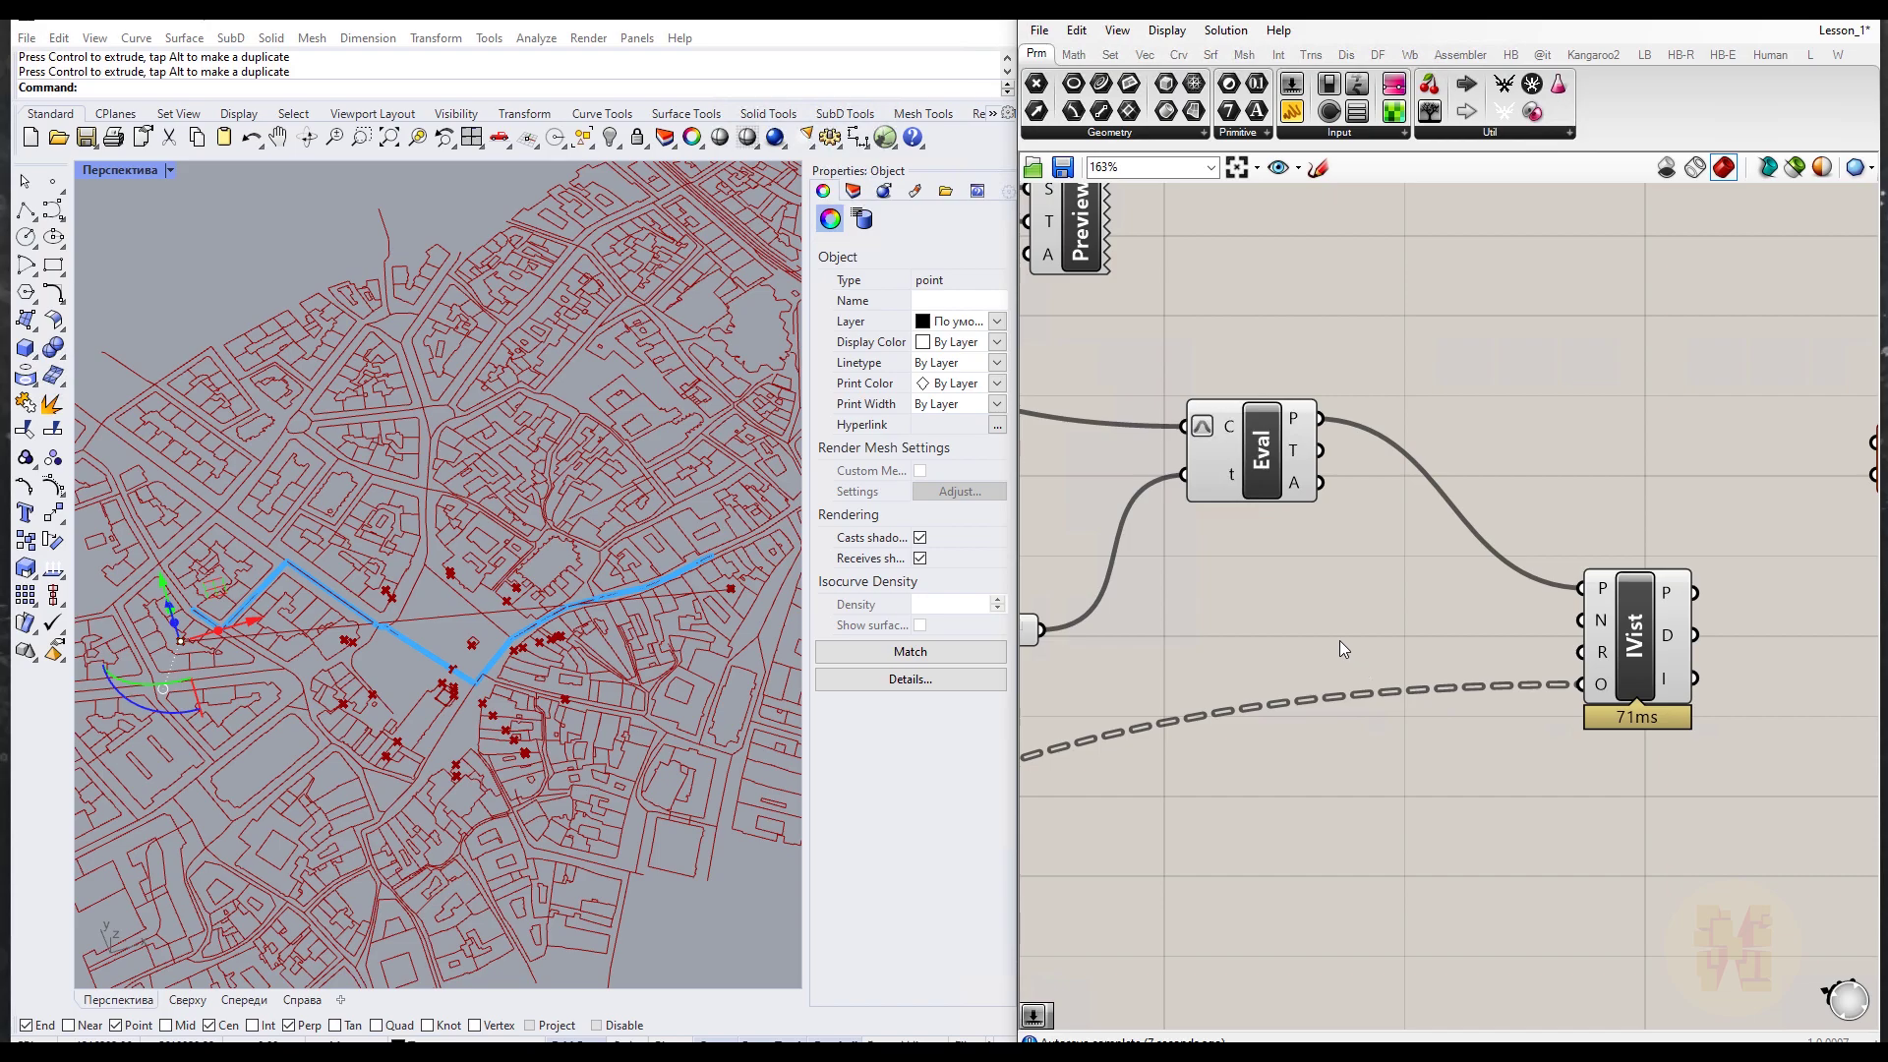
Step: Add a number slider with a value of 50 and connect it to the IsoVist component's N input
text(slider)
key(Return)
drag(1467, 641, 1687, 685)
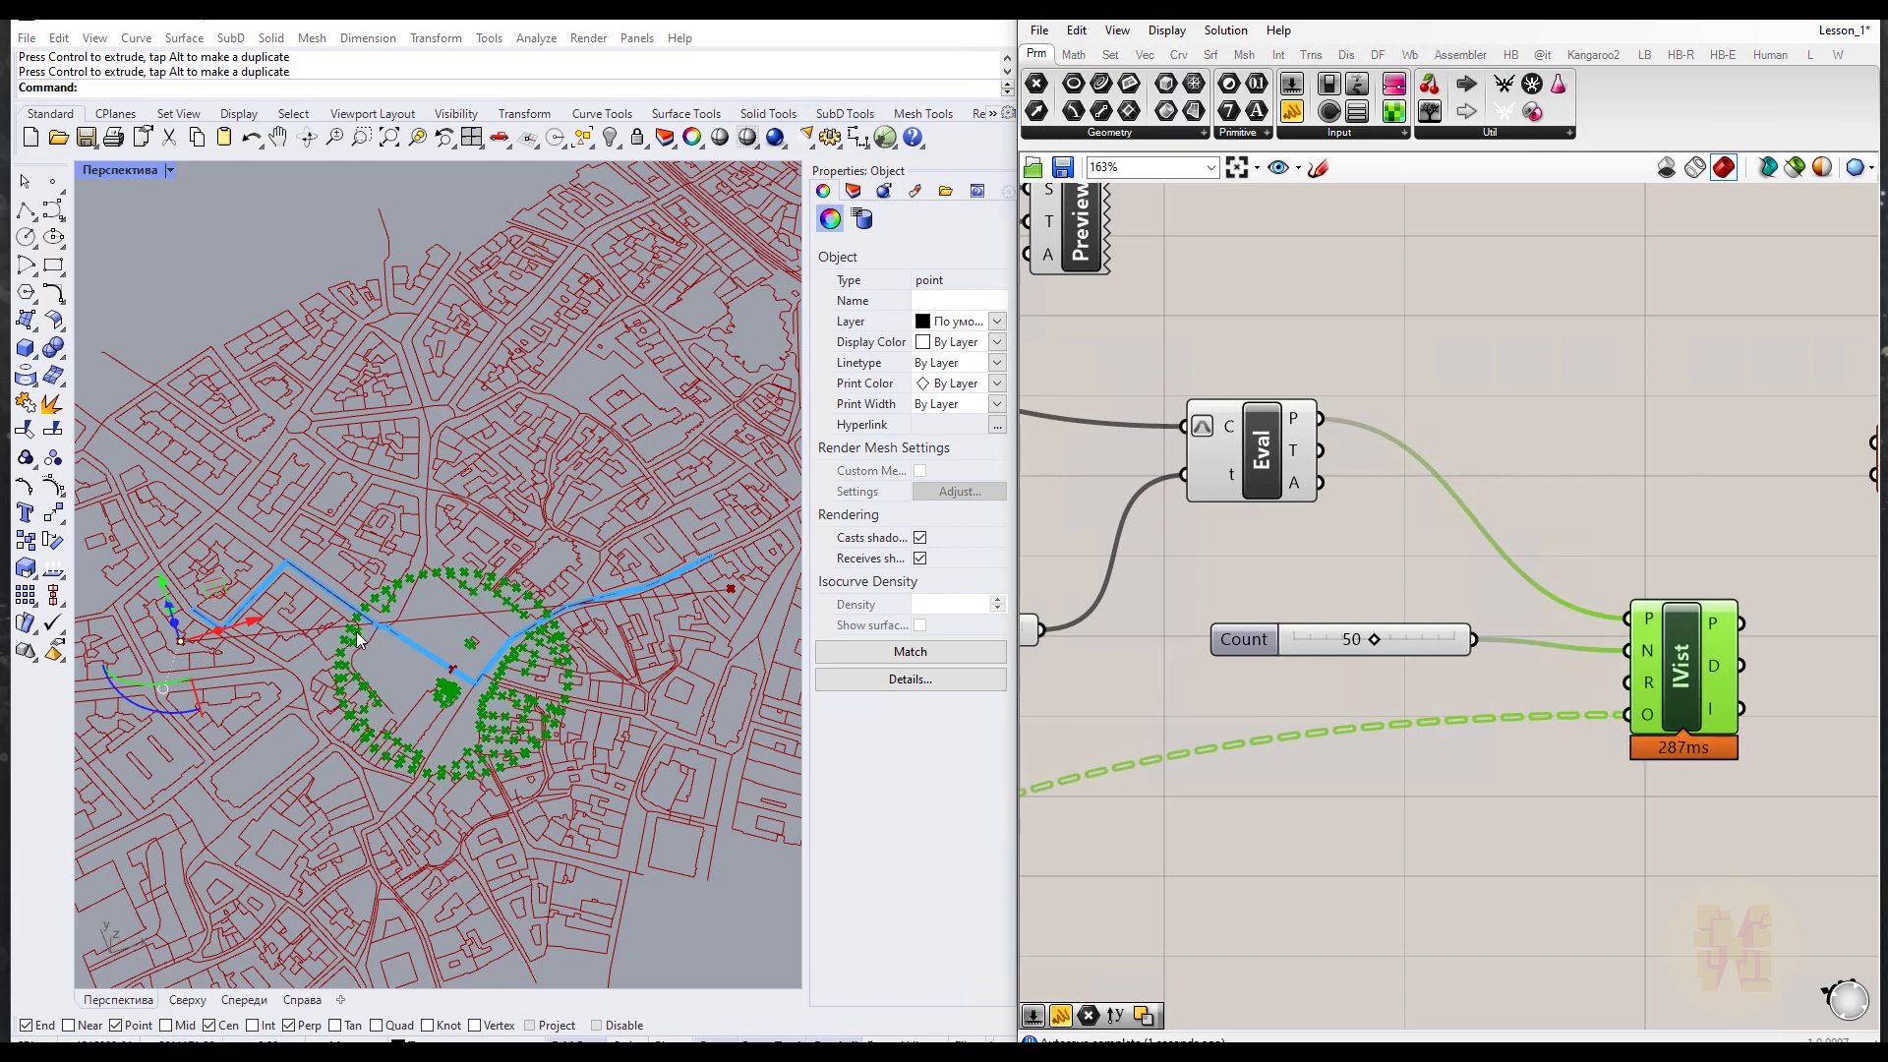
click(1301, 869)
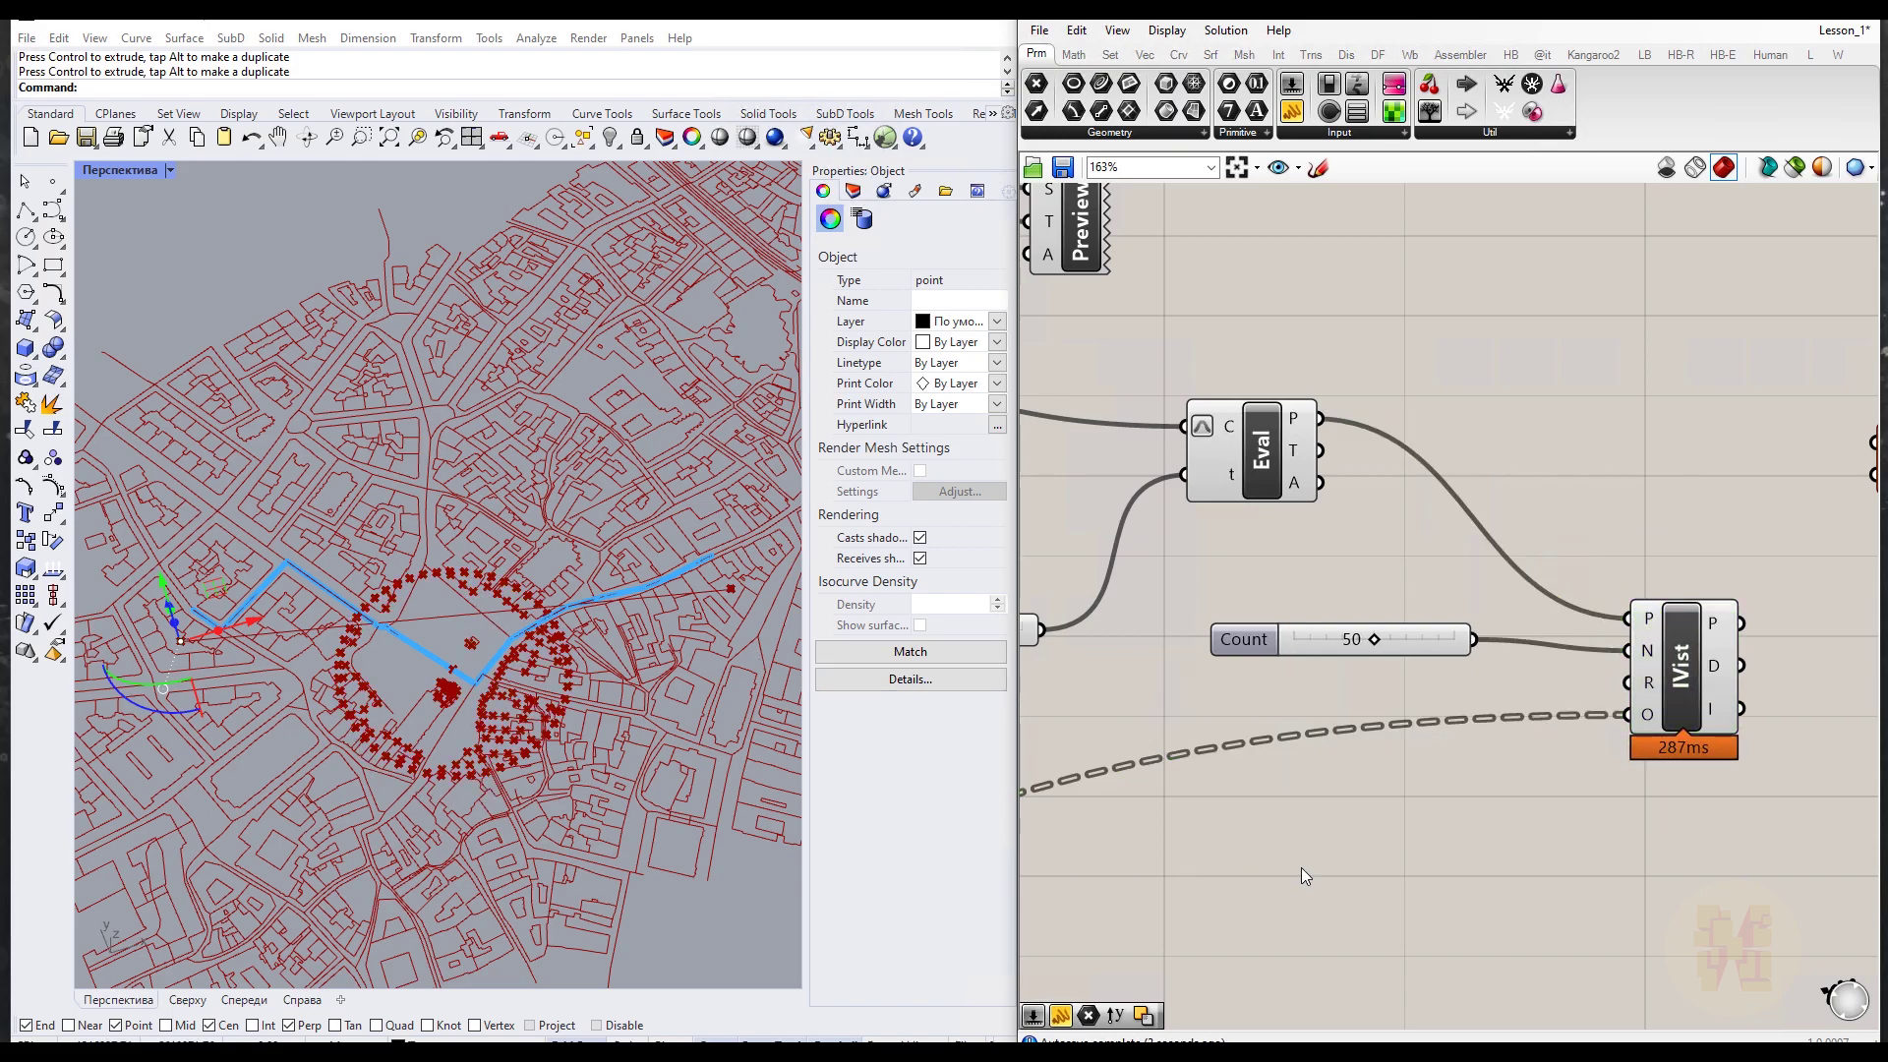
Step: Add a number slider set to 100, connect it to IsoVist's R input, and place it beneath the Count slider
double_click(1279, 807)
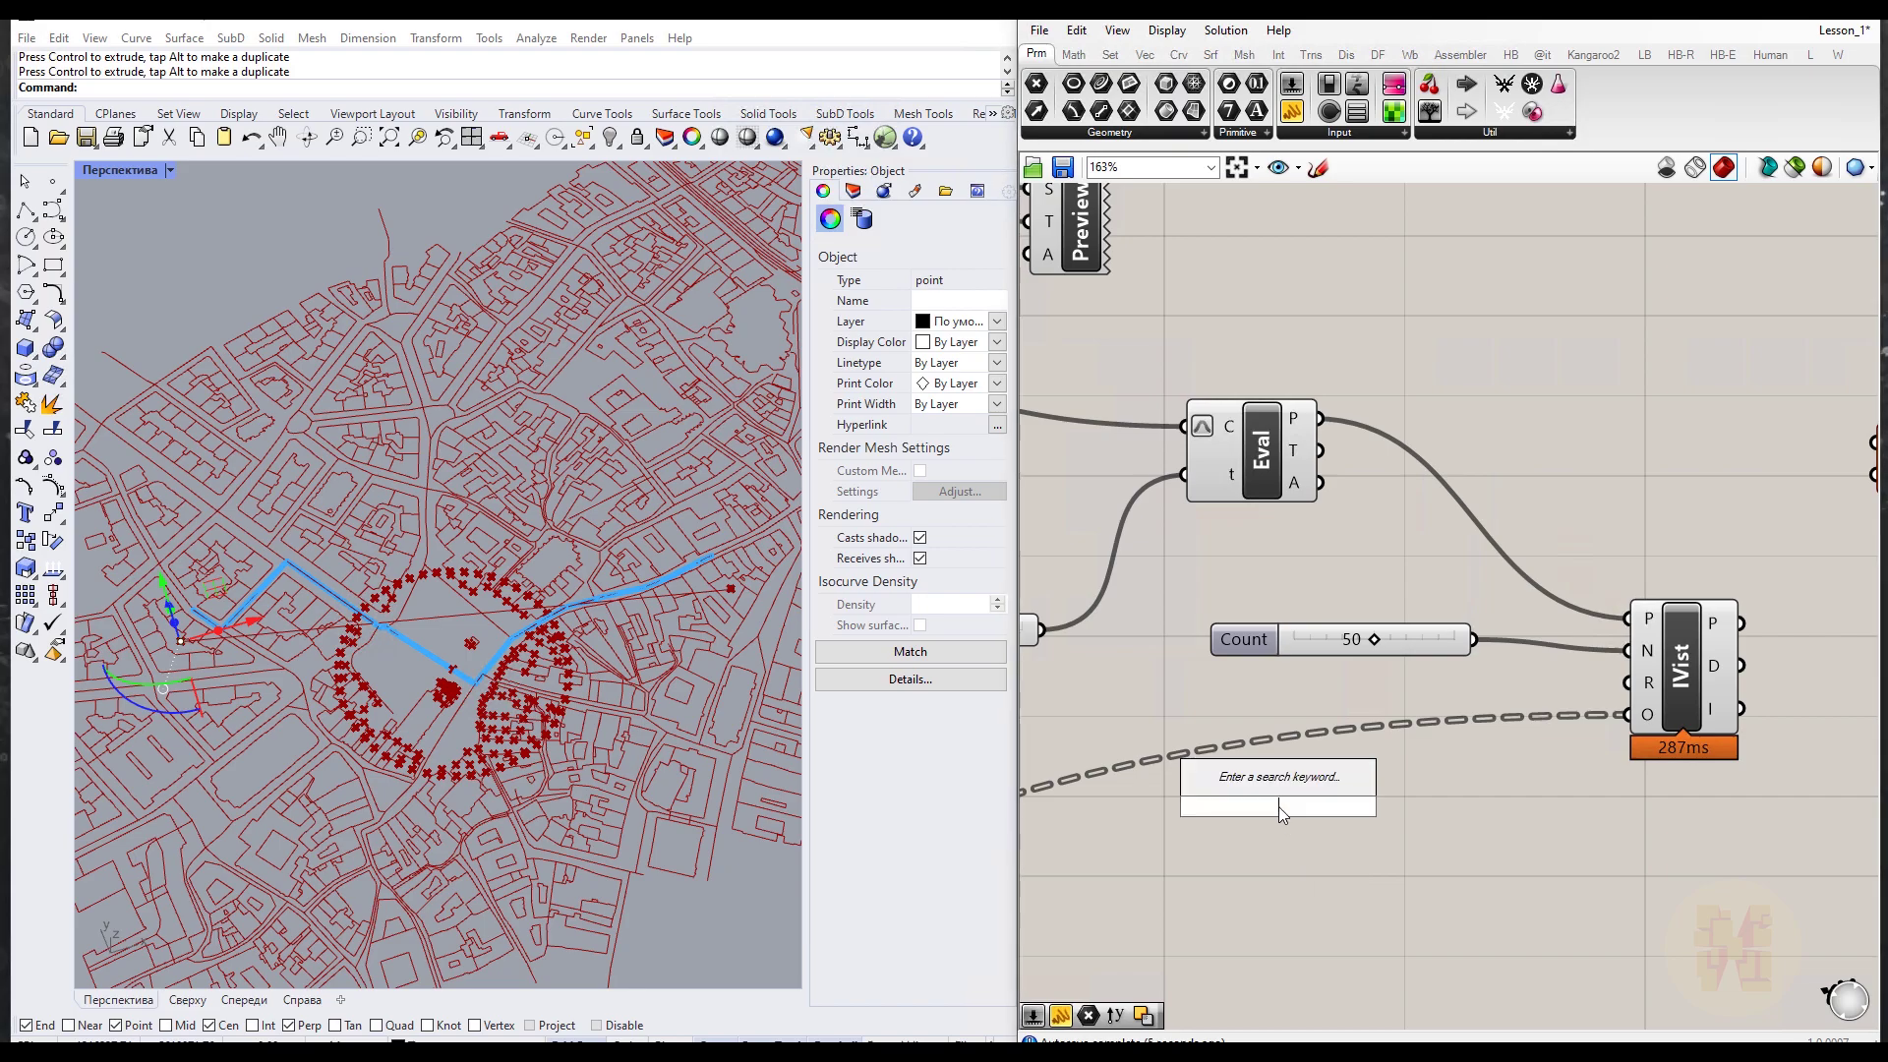
text(10)
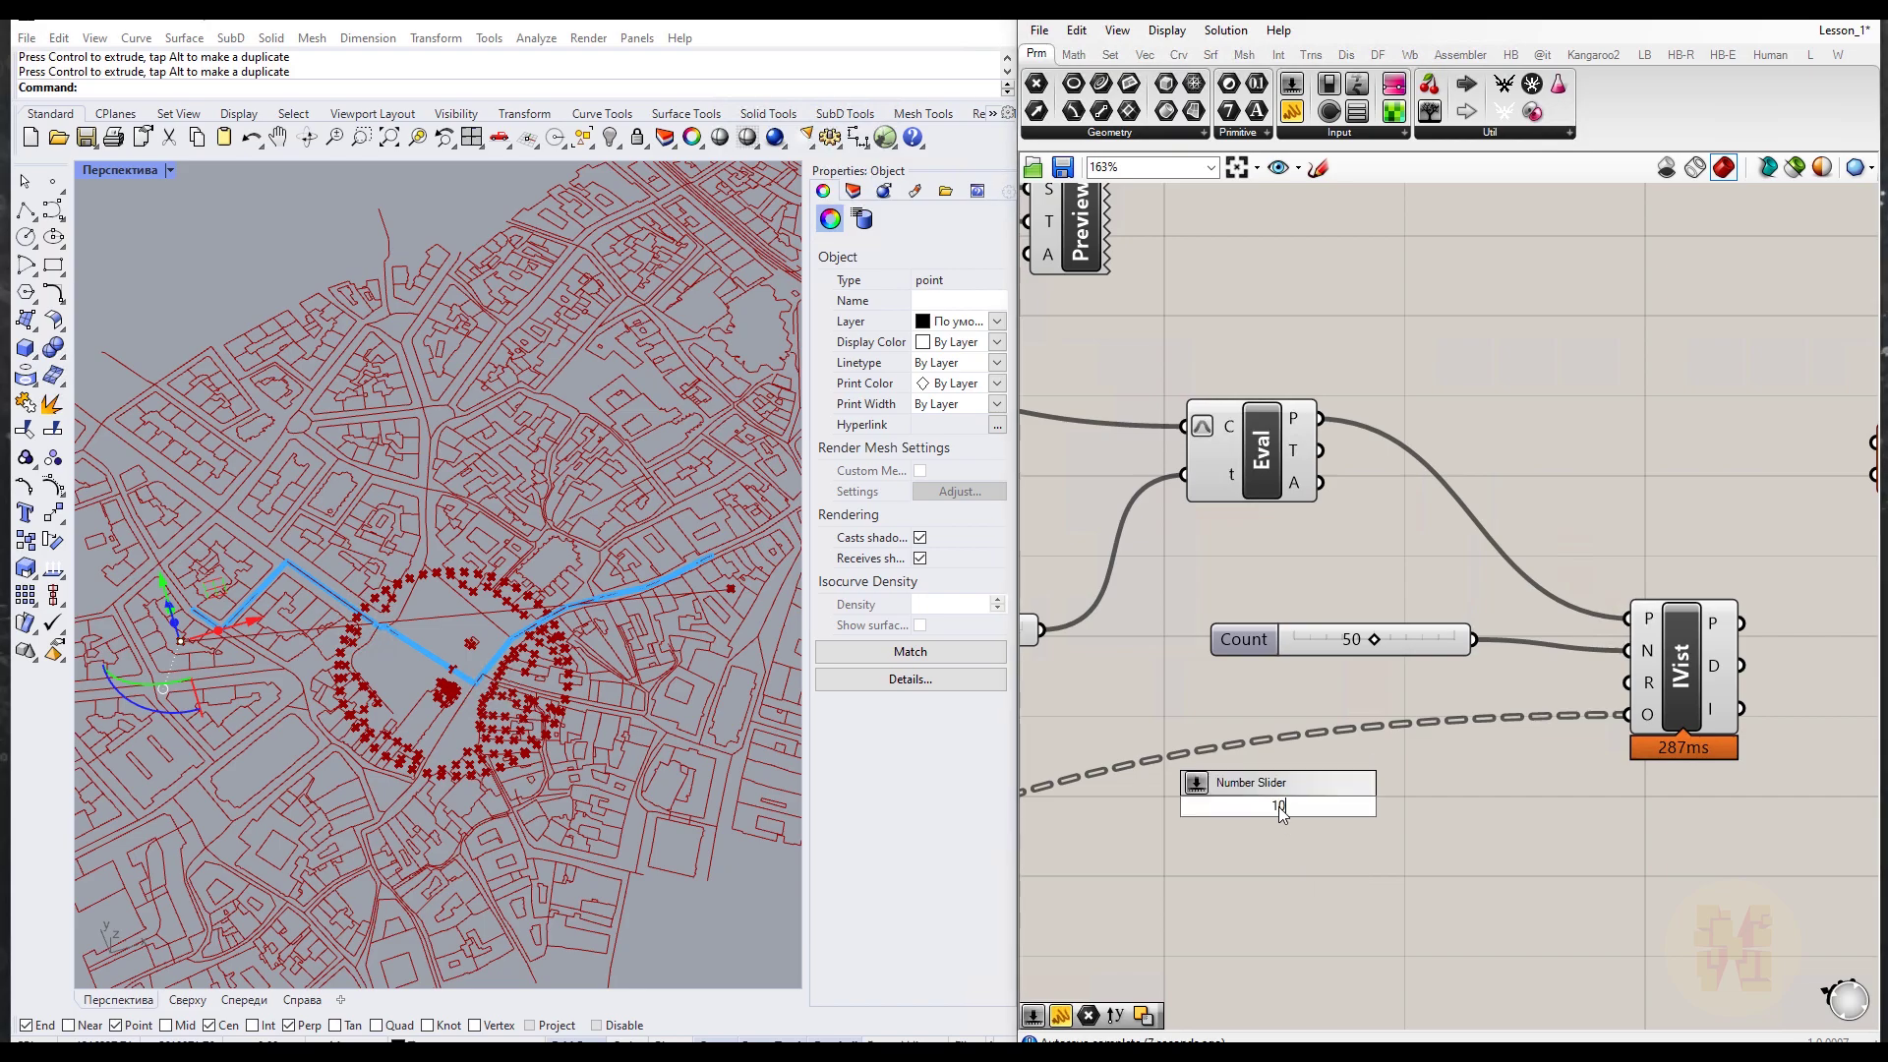
text(0)
key(Return)
drag(1408, 806, 1640, 686)
drag(1186, 810, 1246, 693)
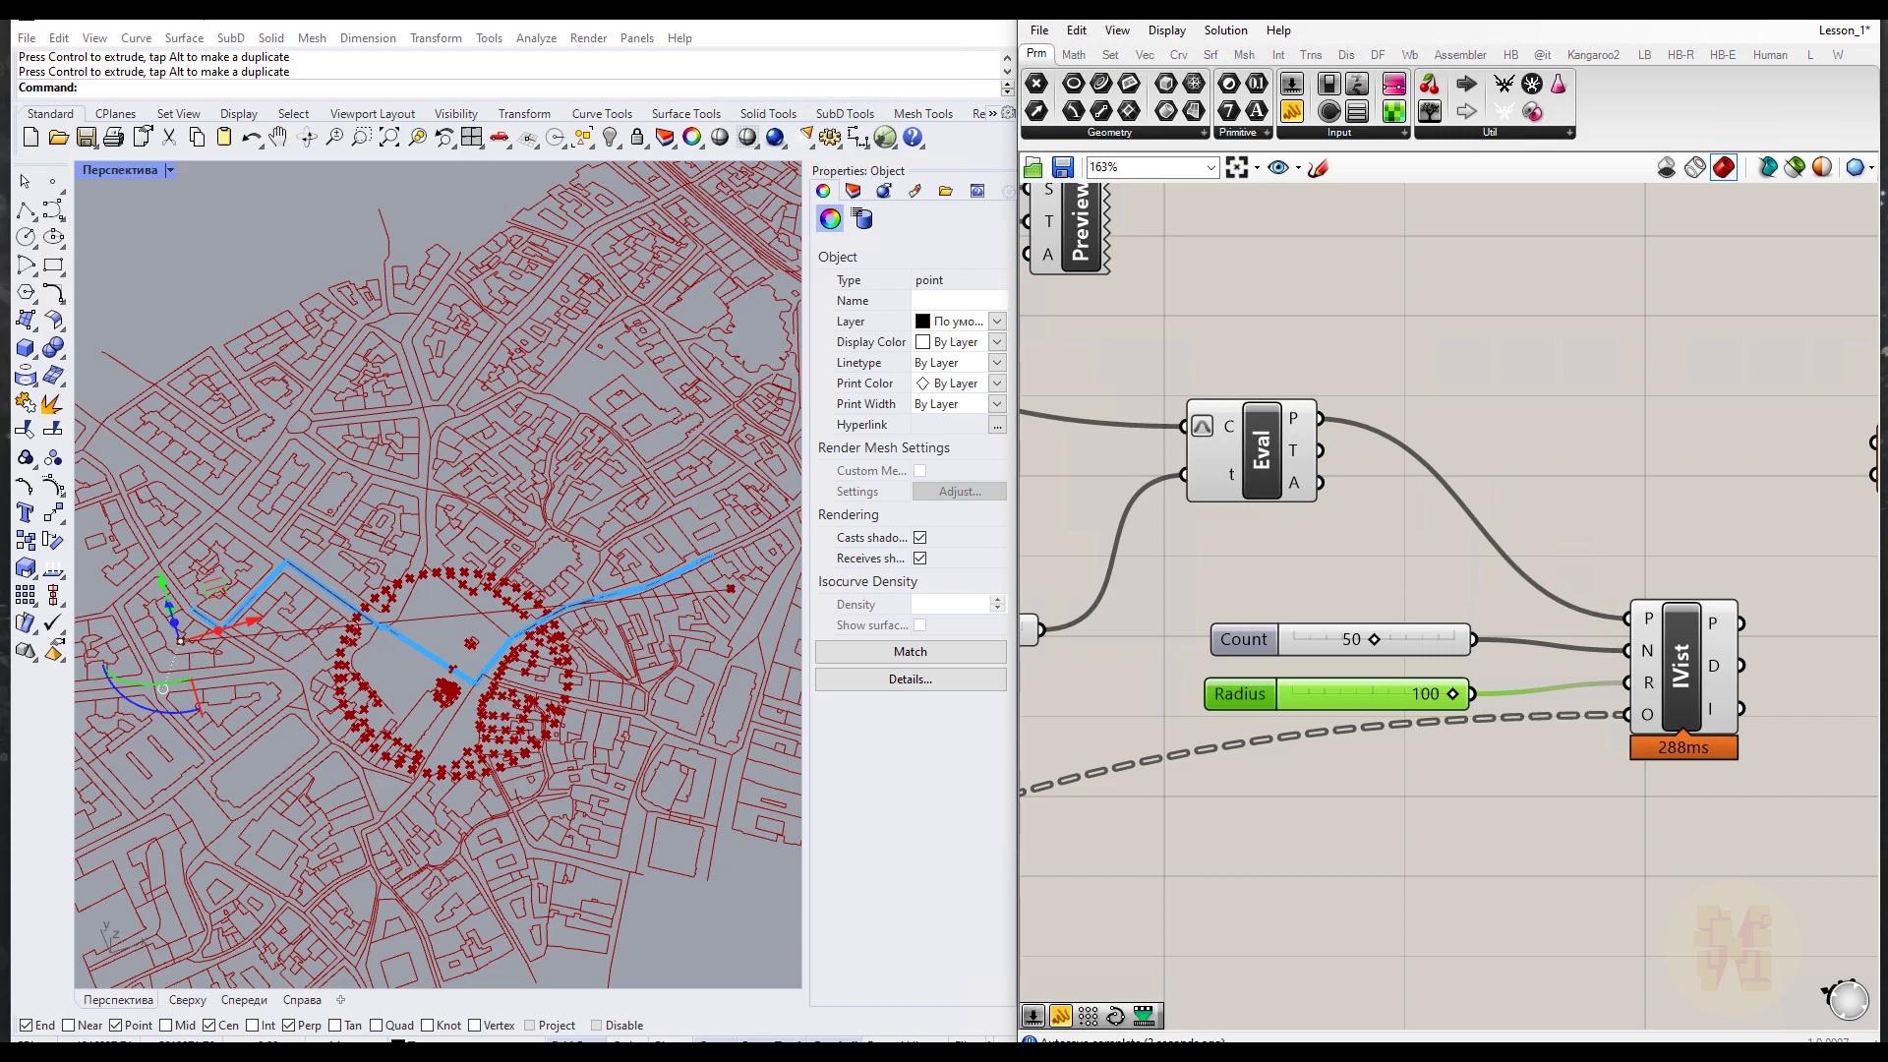
mouse_move(441, 655)
mouse_down()
mouse_move(466, 686)
mouse_move(654, 608)
mouse_move(438, 703)
mouse_move(251, 647)
mouse_move(691, 617)
mouse_move(662, 588)
mouse_move(441, 693)
mouse_move(241, 631)
mouse_move(729, 573)
mouse_move(716, 563)
mouse_move(693, 600)
mouse_move(212, 645)
mouse_up()
mouse_move(320, 566)
mouse_down()
mouse_move(613, 769)
mouse_move(631, 737)
mouse_up()
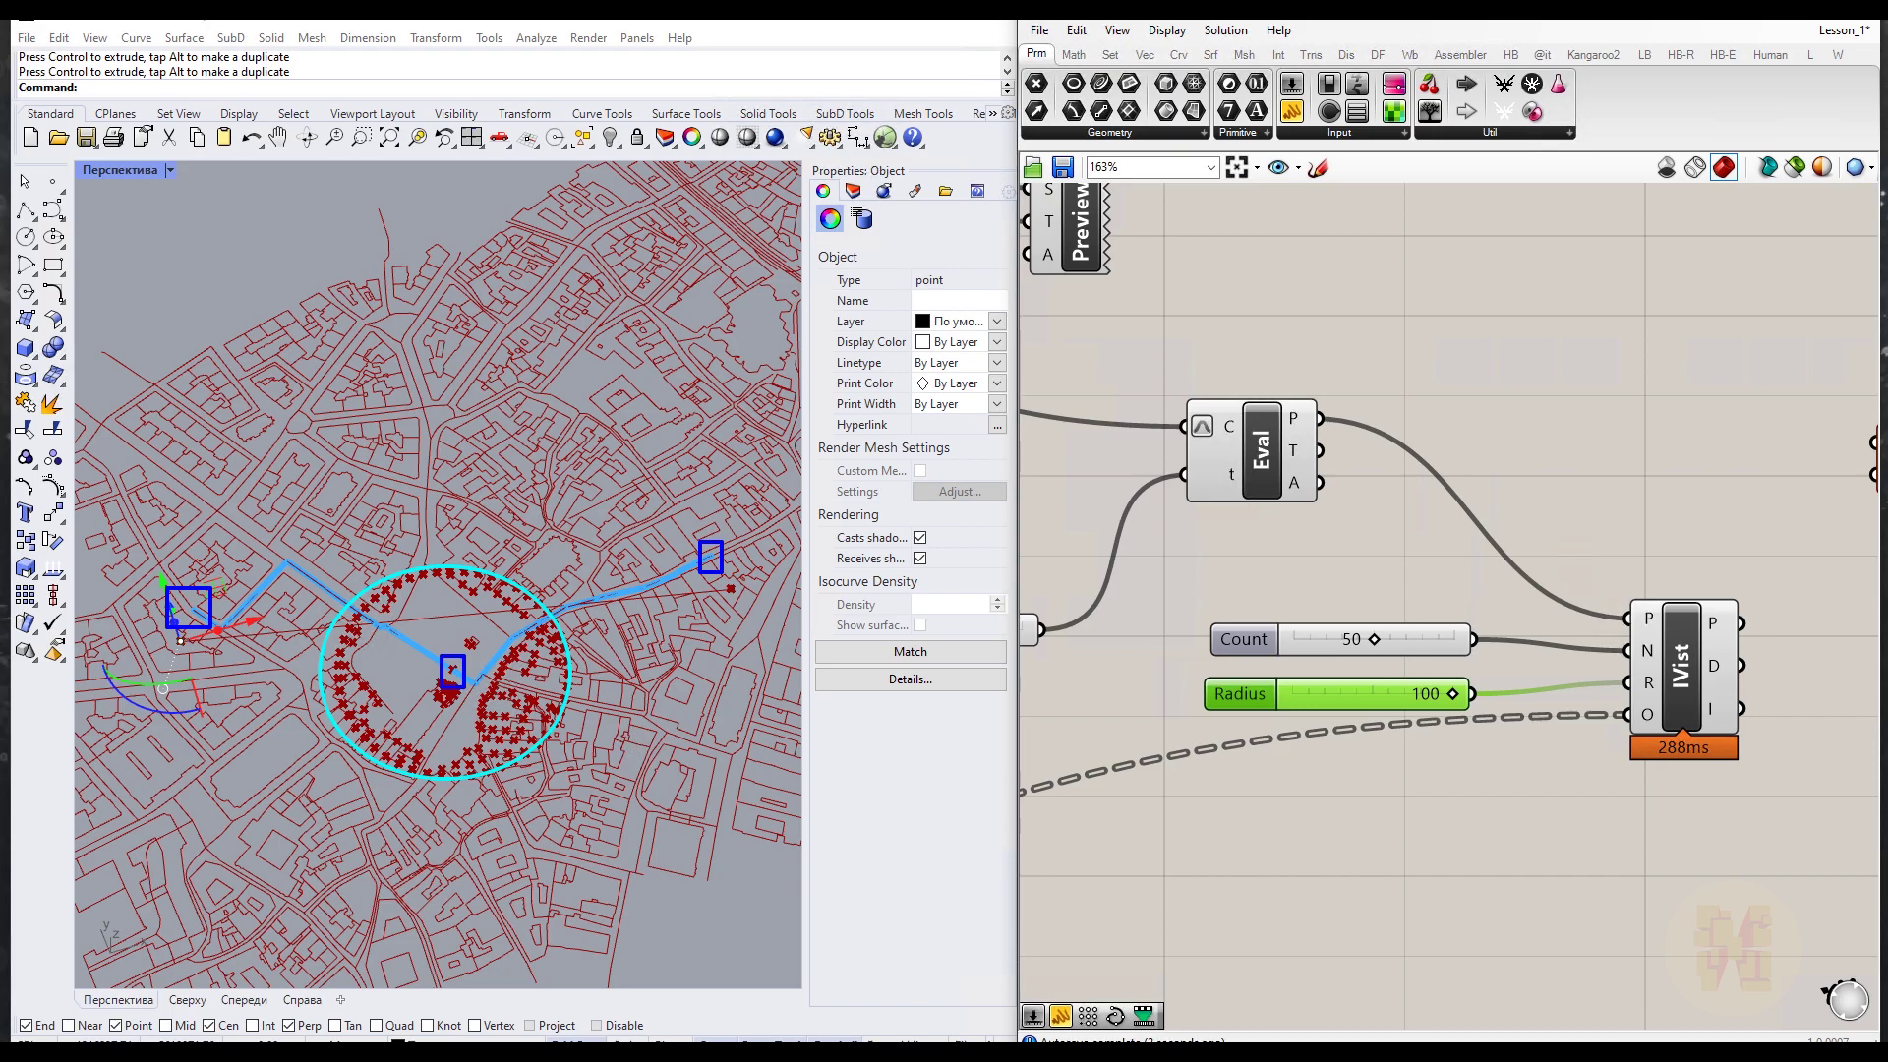
drag(447, 664, 395, 584)
drag(460, 630, 477, 641)
mouse_move(437, 660)
mouse_down()
mouse_move(345, 661)
mouse_move(371, 706)
mouse_move(367, 628)
mouse_move(431, 595)
mouse_move(427, 575)
mouse_up()
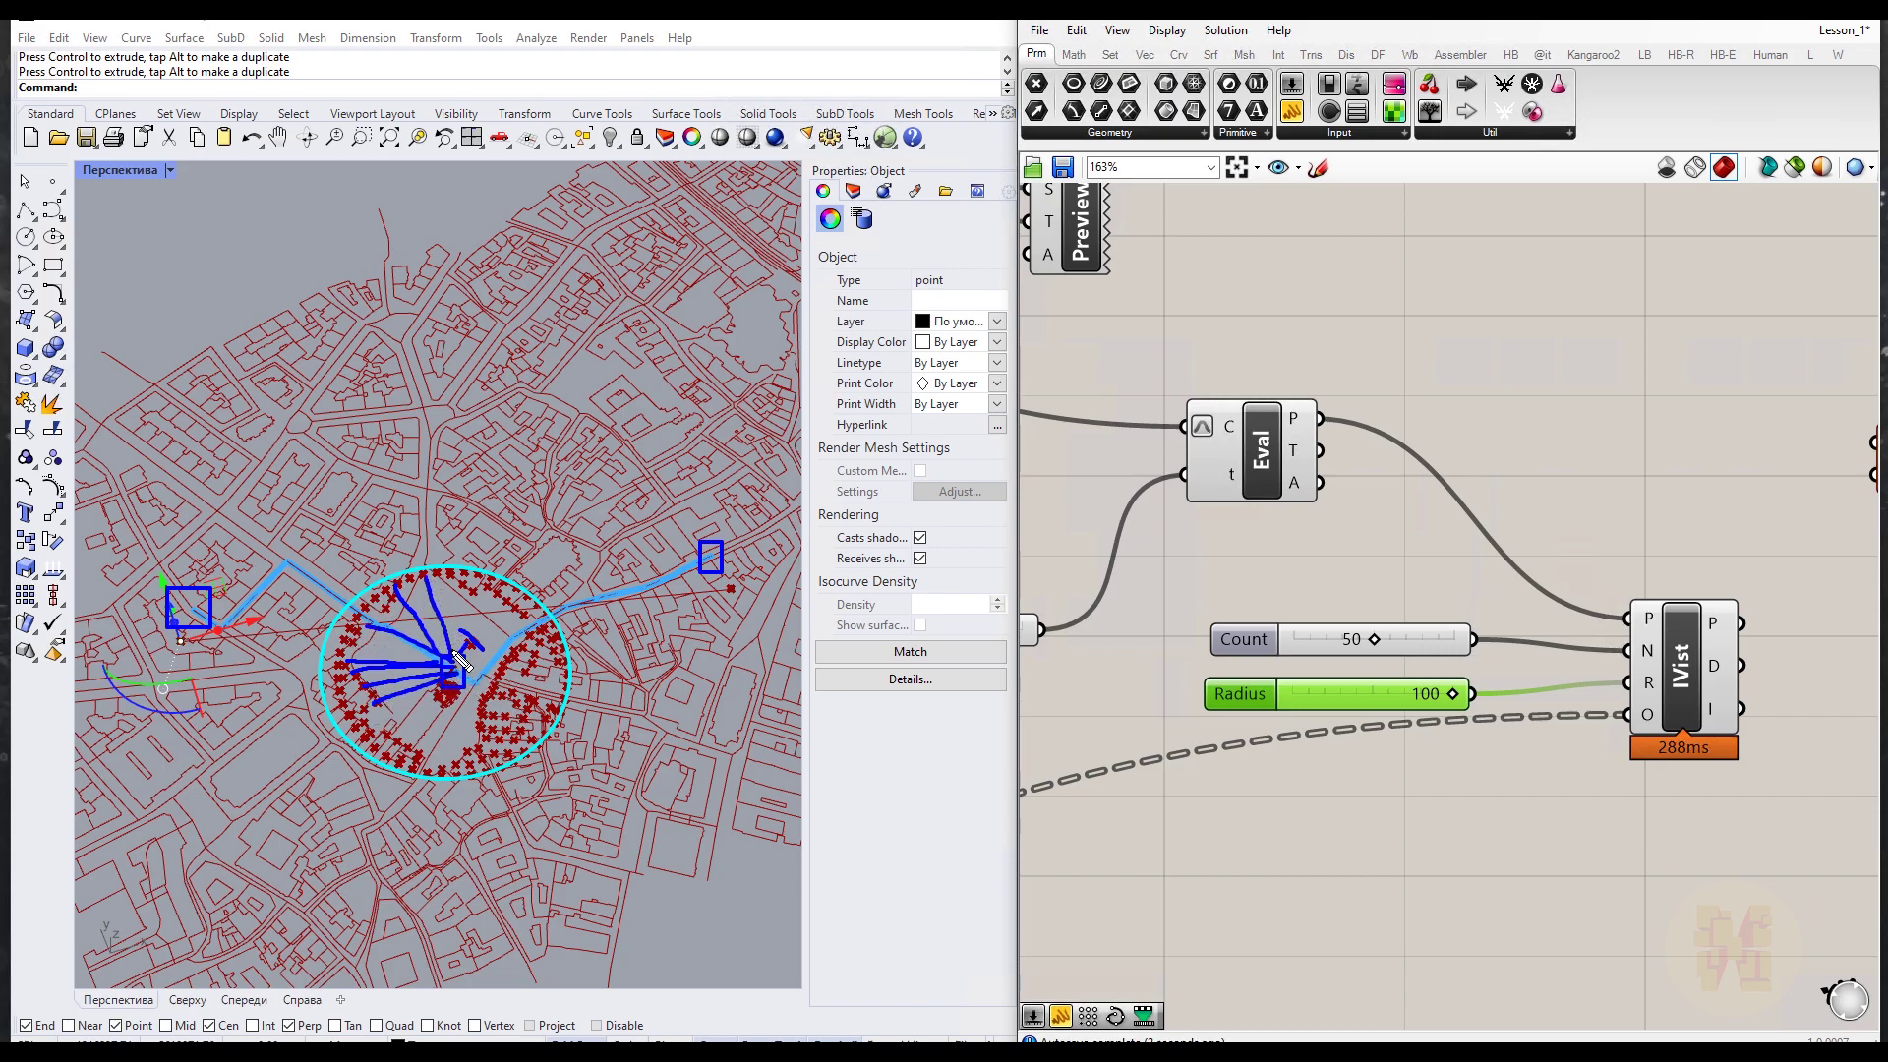
drag(465, 669, 454, 583)
drag(489, 670, 530, 748)
mouse_move(481, 689)
mouse_down()
mouse_move(497, 700)
mouse_move(484, 688)
mouse_up()
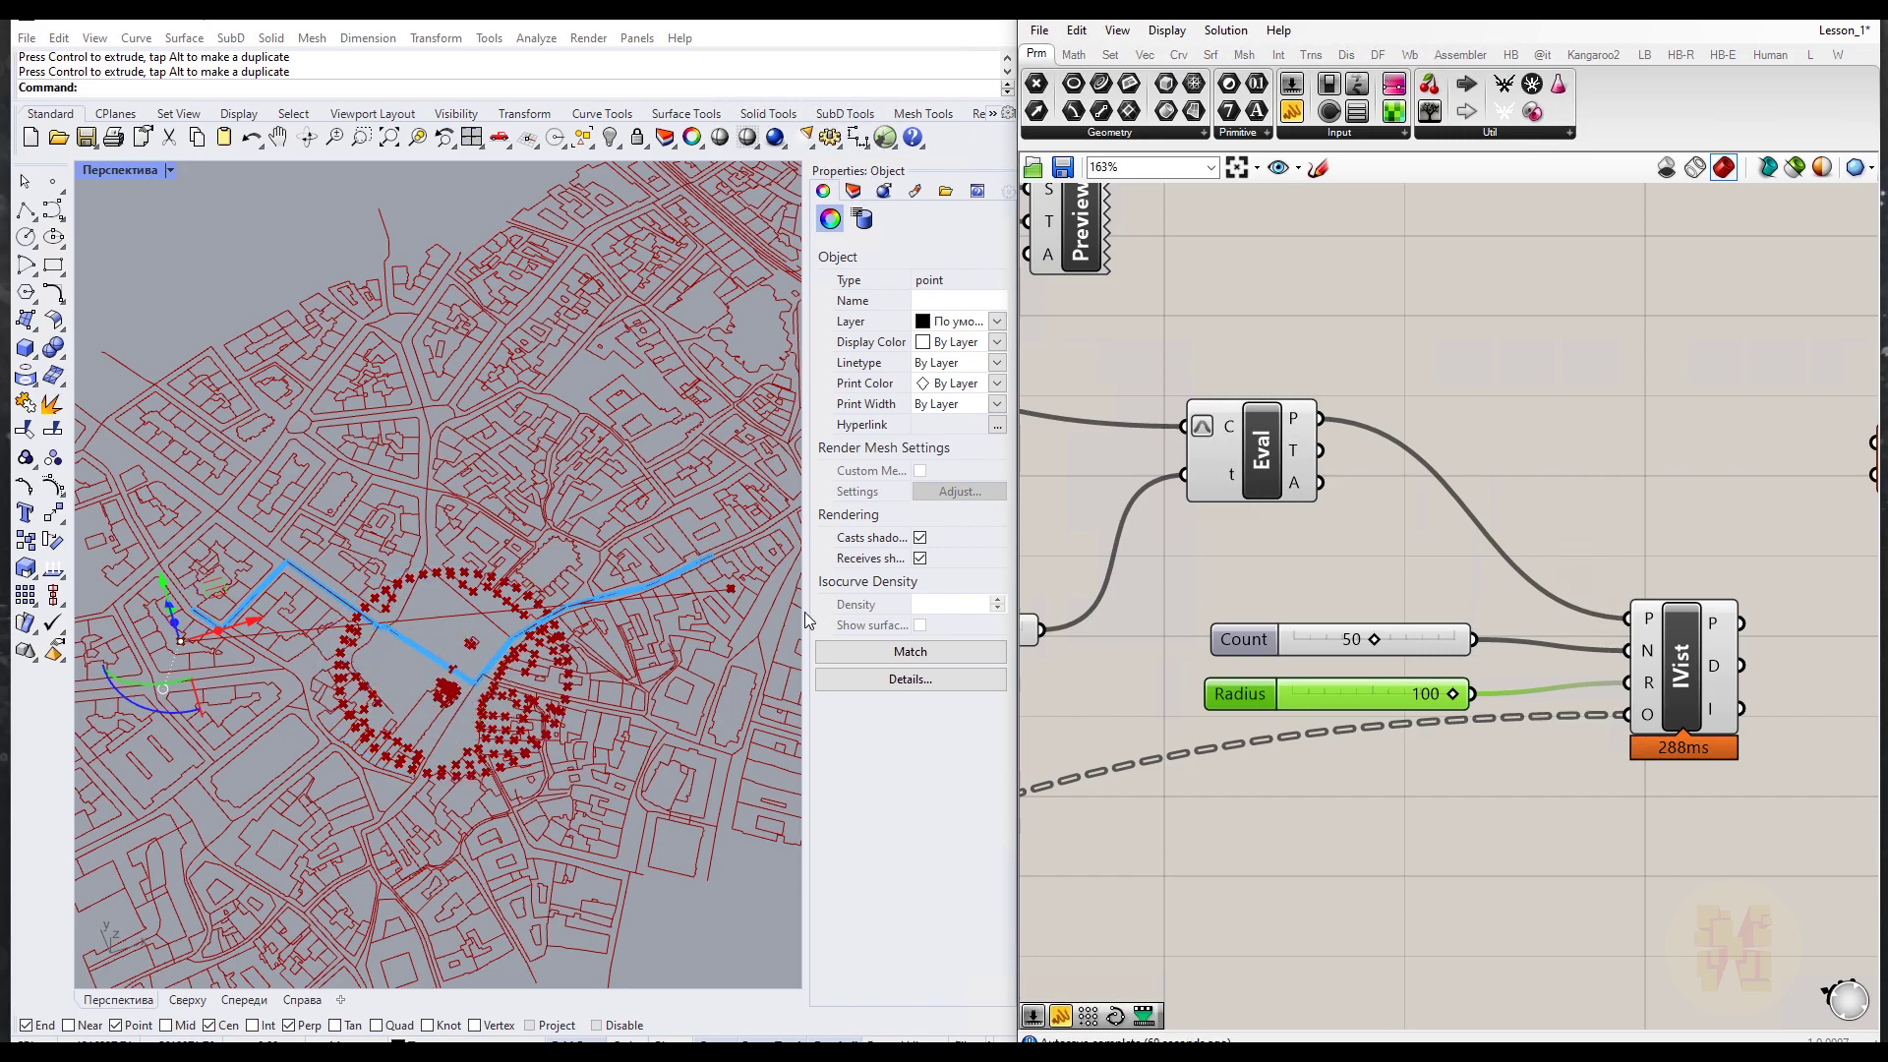
Step: Connect IsoVist's P output to the Line component's B input and Eval's P output to its A input
click(1395, 825)
scroll(1413, 812, down, 3)
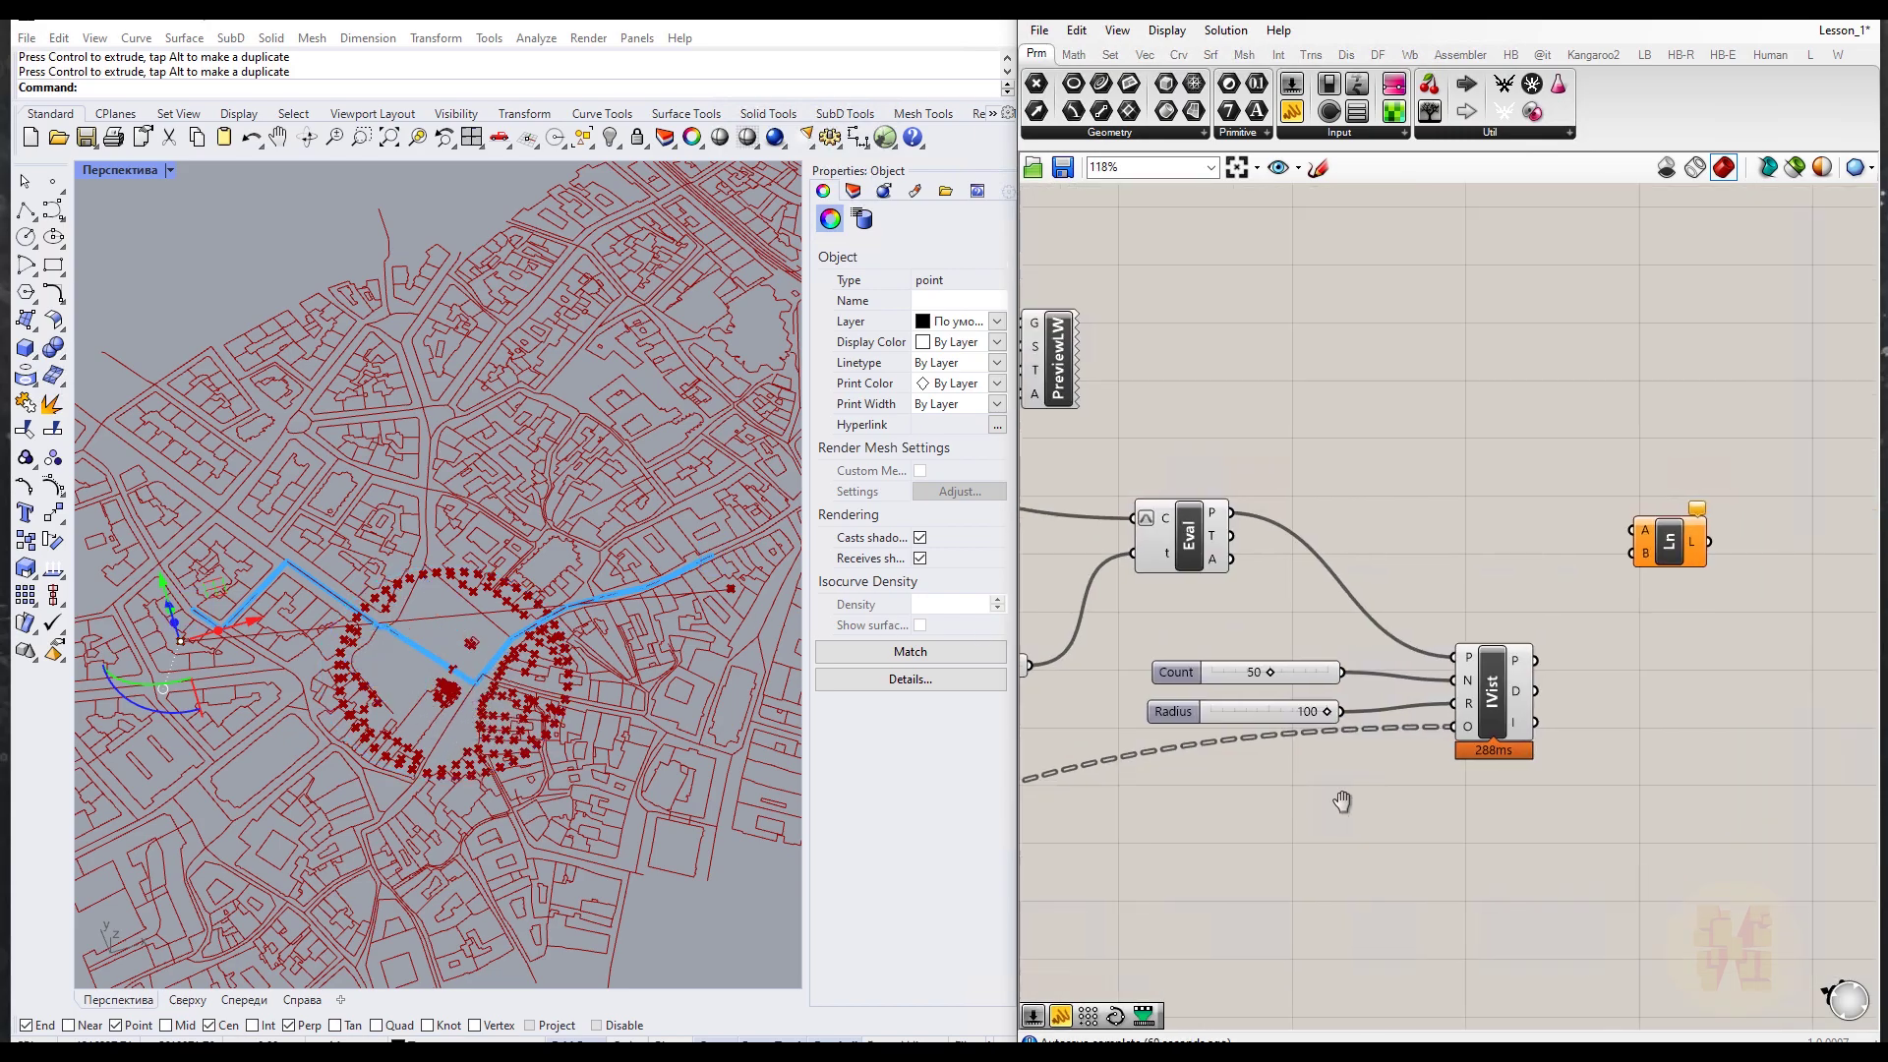
scroll(1432, 782, up, 1)
click(1361, 694)
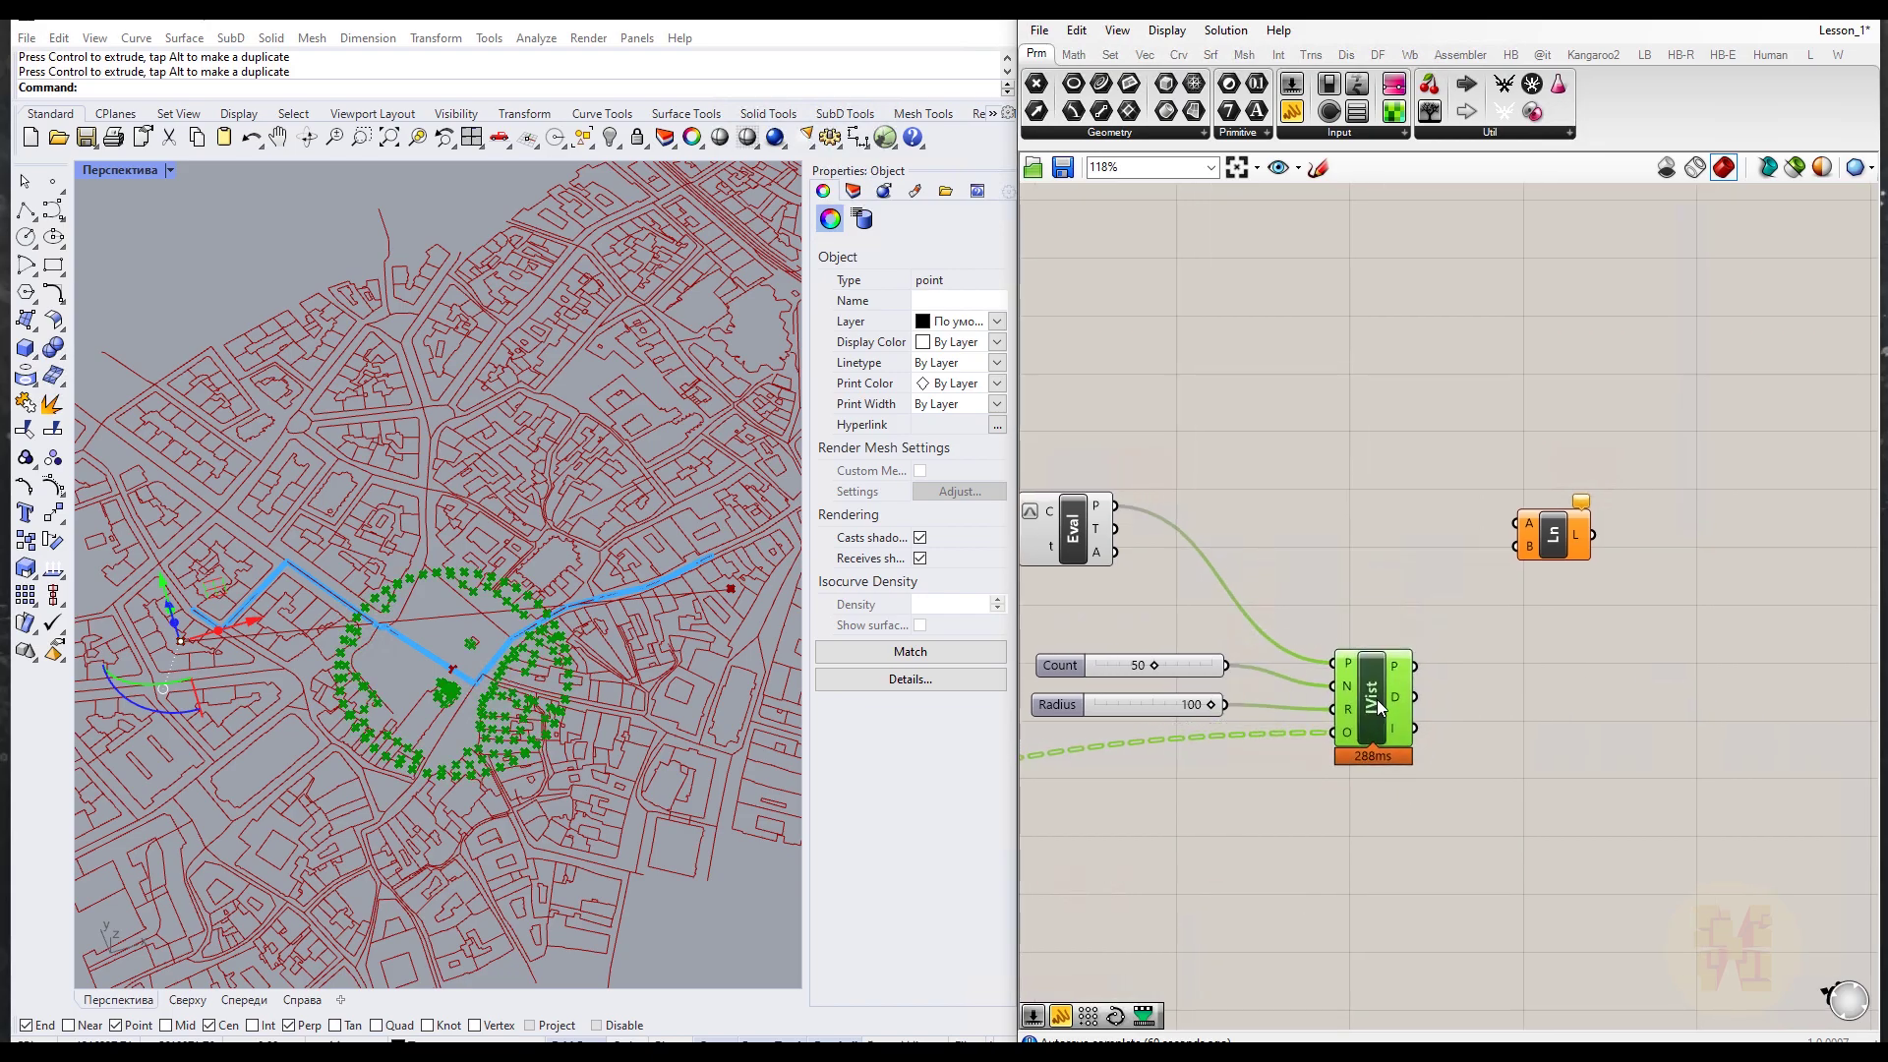
click(1527, 653)
scroll(1431, 580, up, 1)
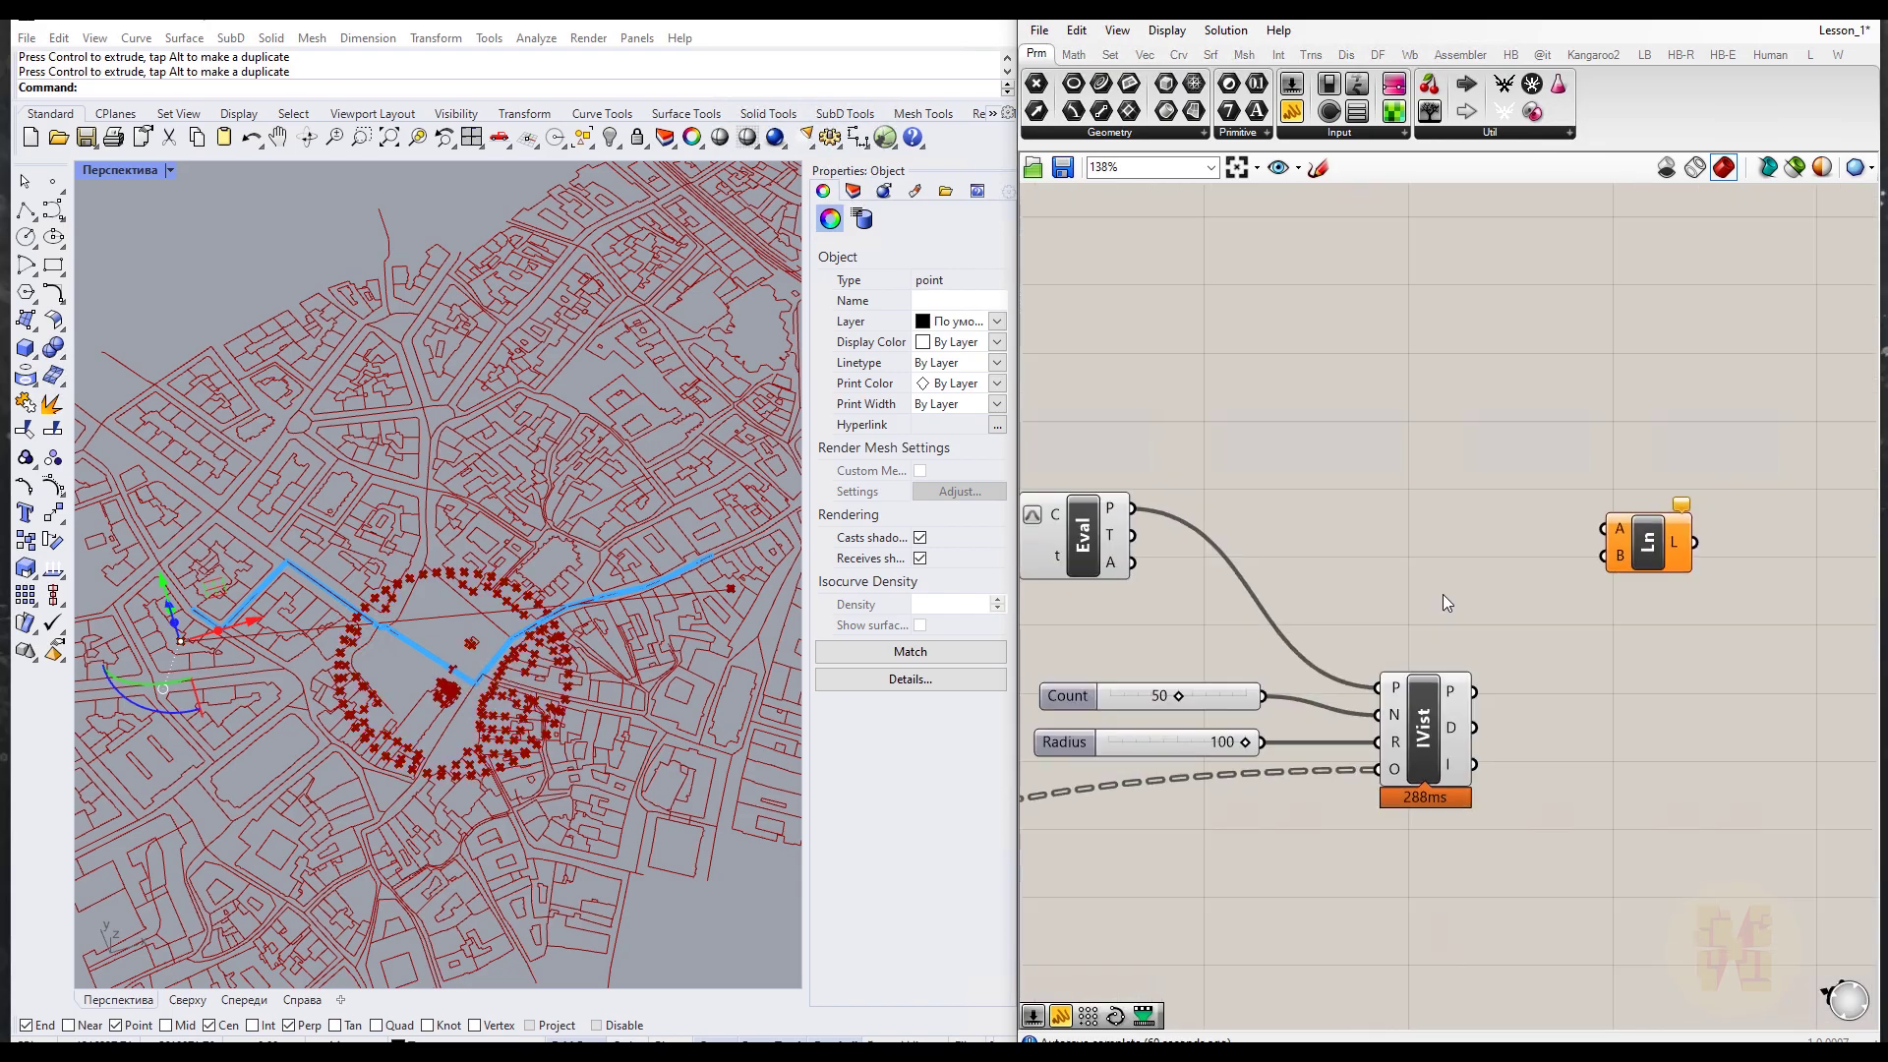
drag(1474, 691, 1603, 556)
drag(1188, 508, 1603, 529)
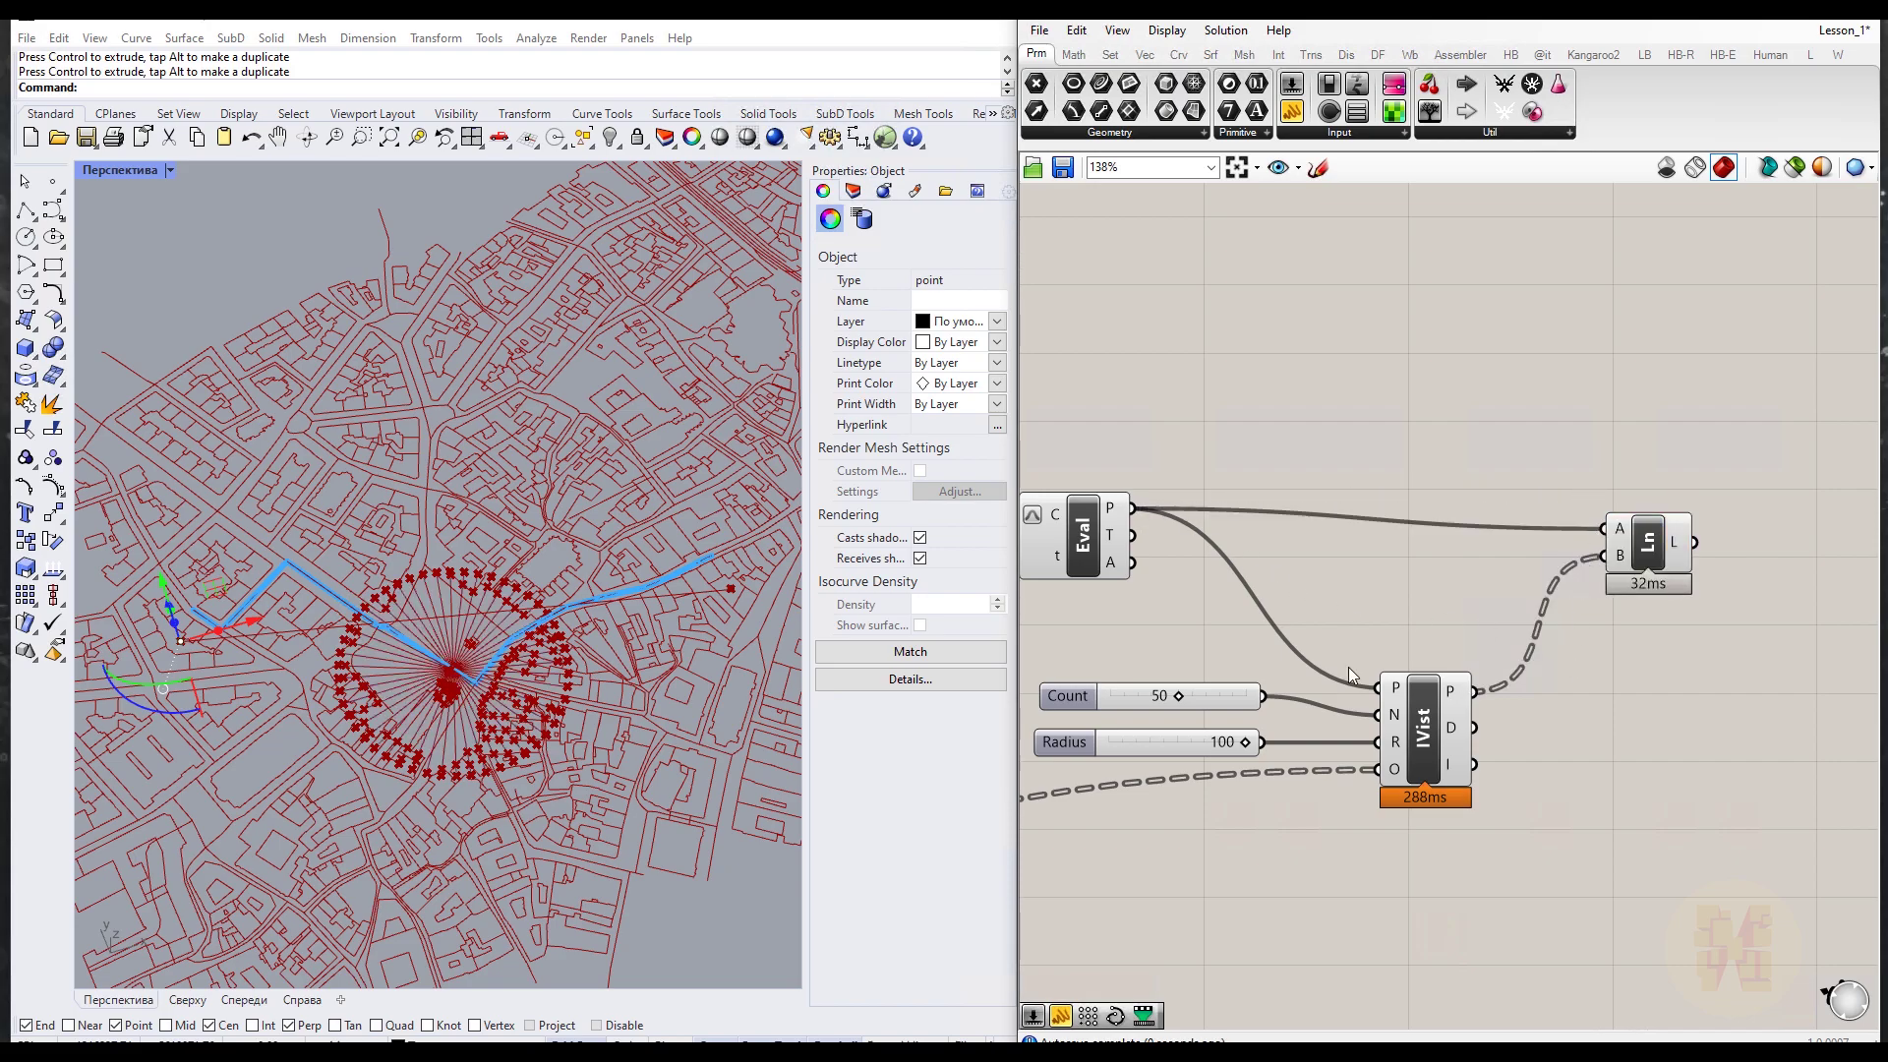
Step: Turn off the preview of the IsoVist and Eval components
scroll(452, 678, up, 3)
scroll(455, 674, up, 2)
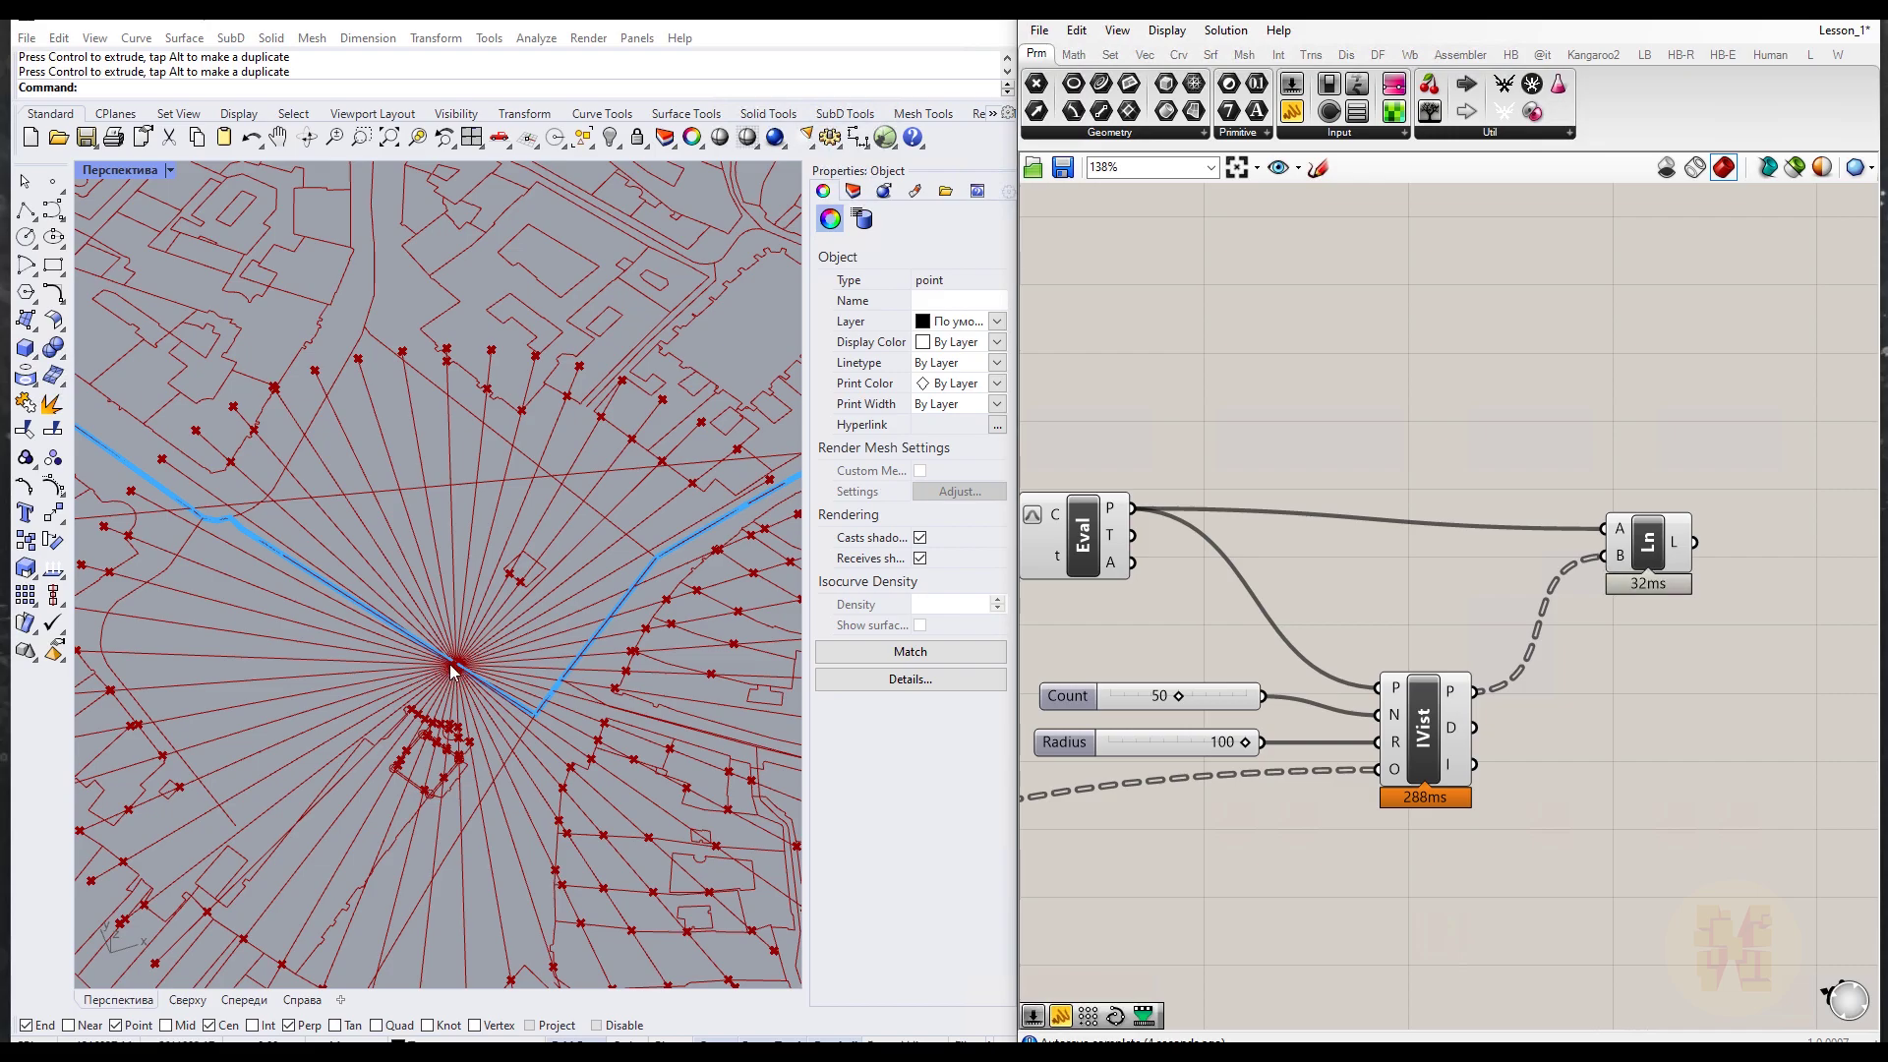
scroll(453, 672, down, 1)
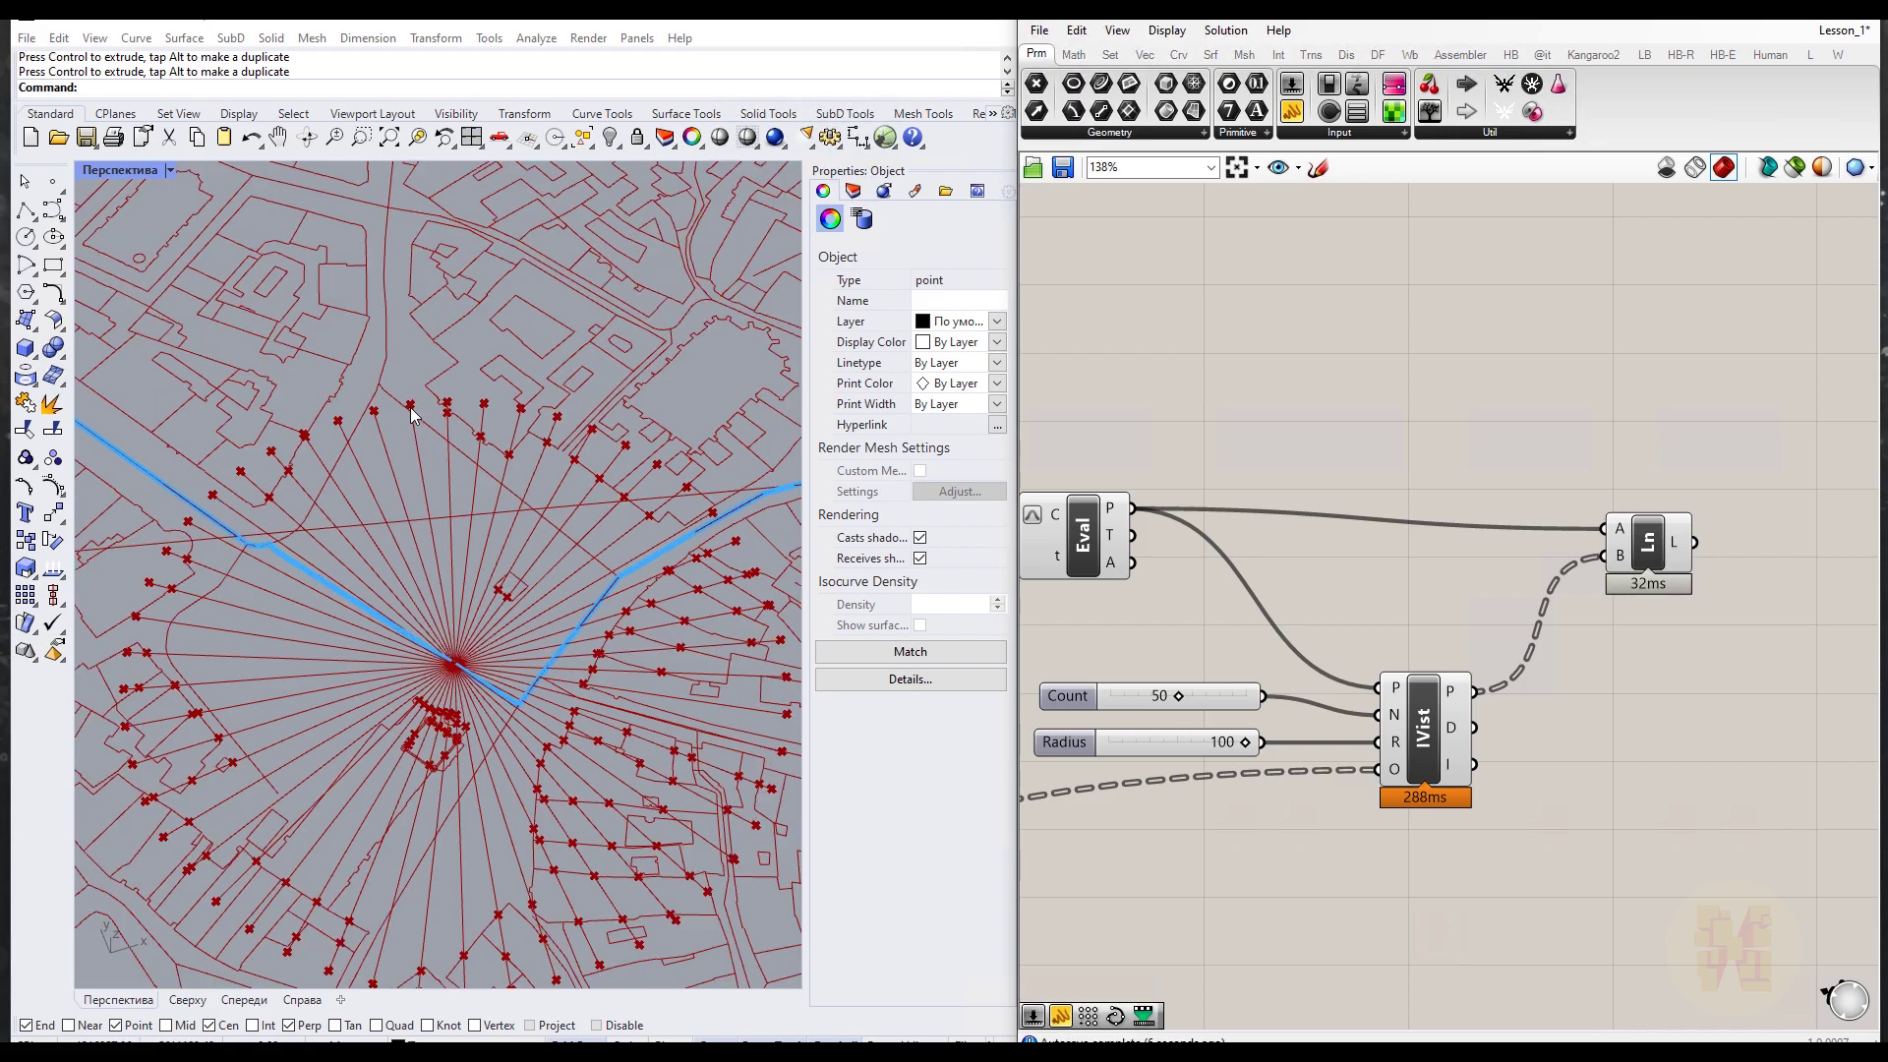
scroll(492, 595, up, 2)
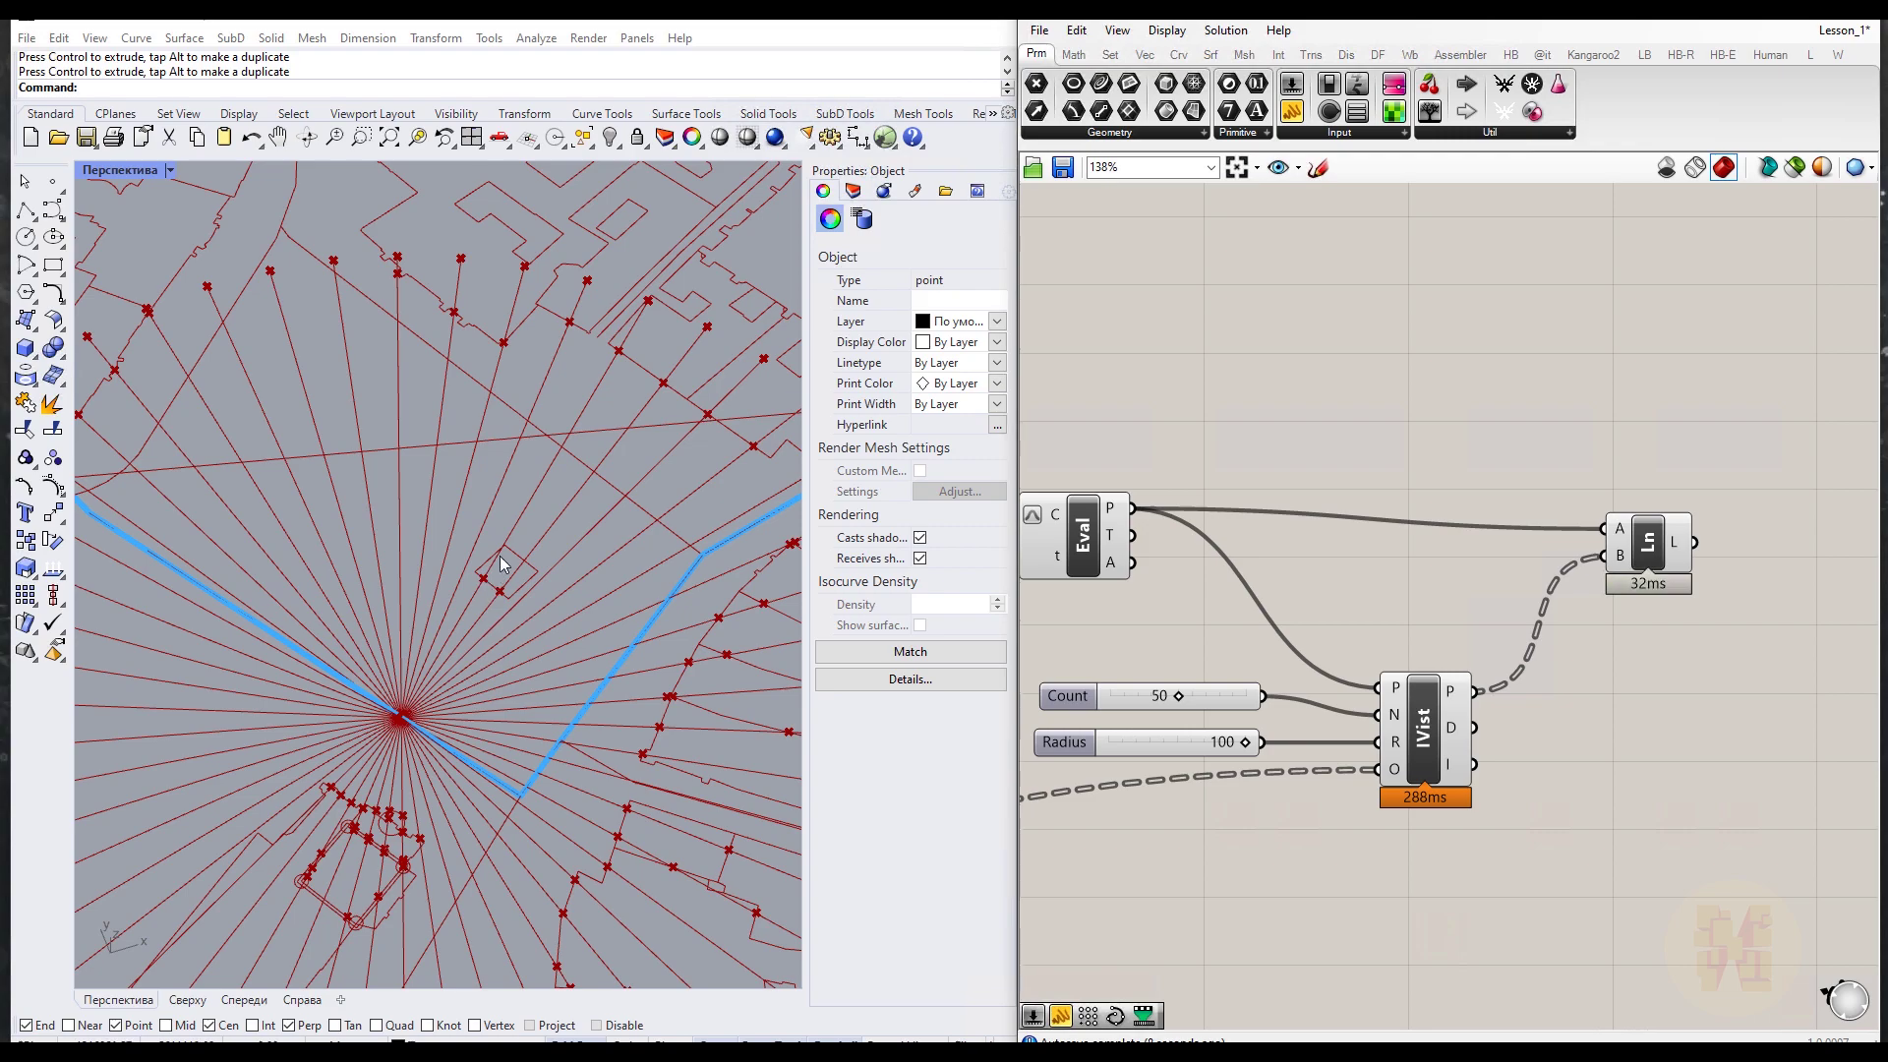
click(1423, 733)
right_click(1416, 621)
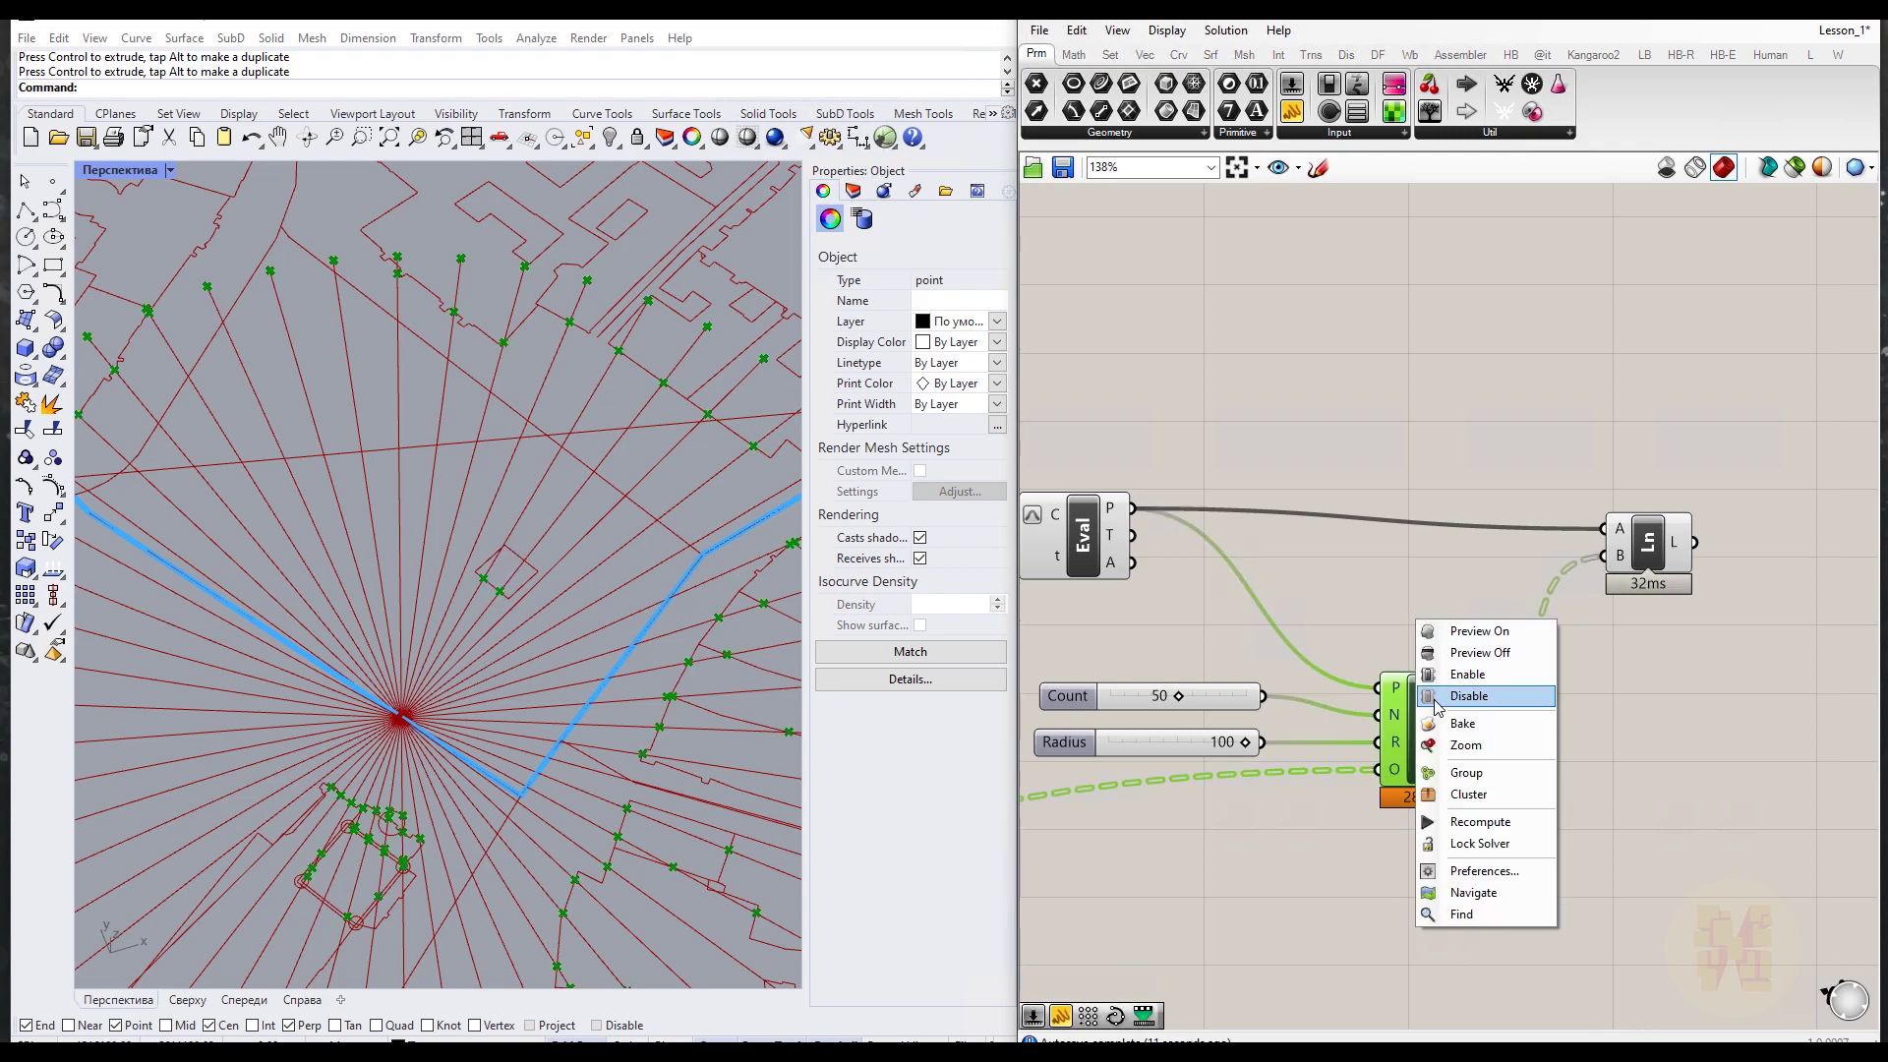
click(1483, 653)
click(1043, 547)
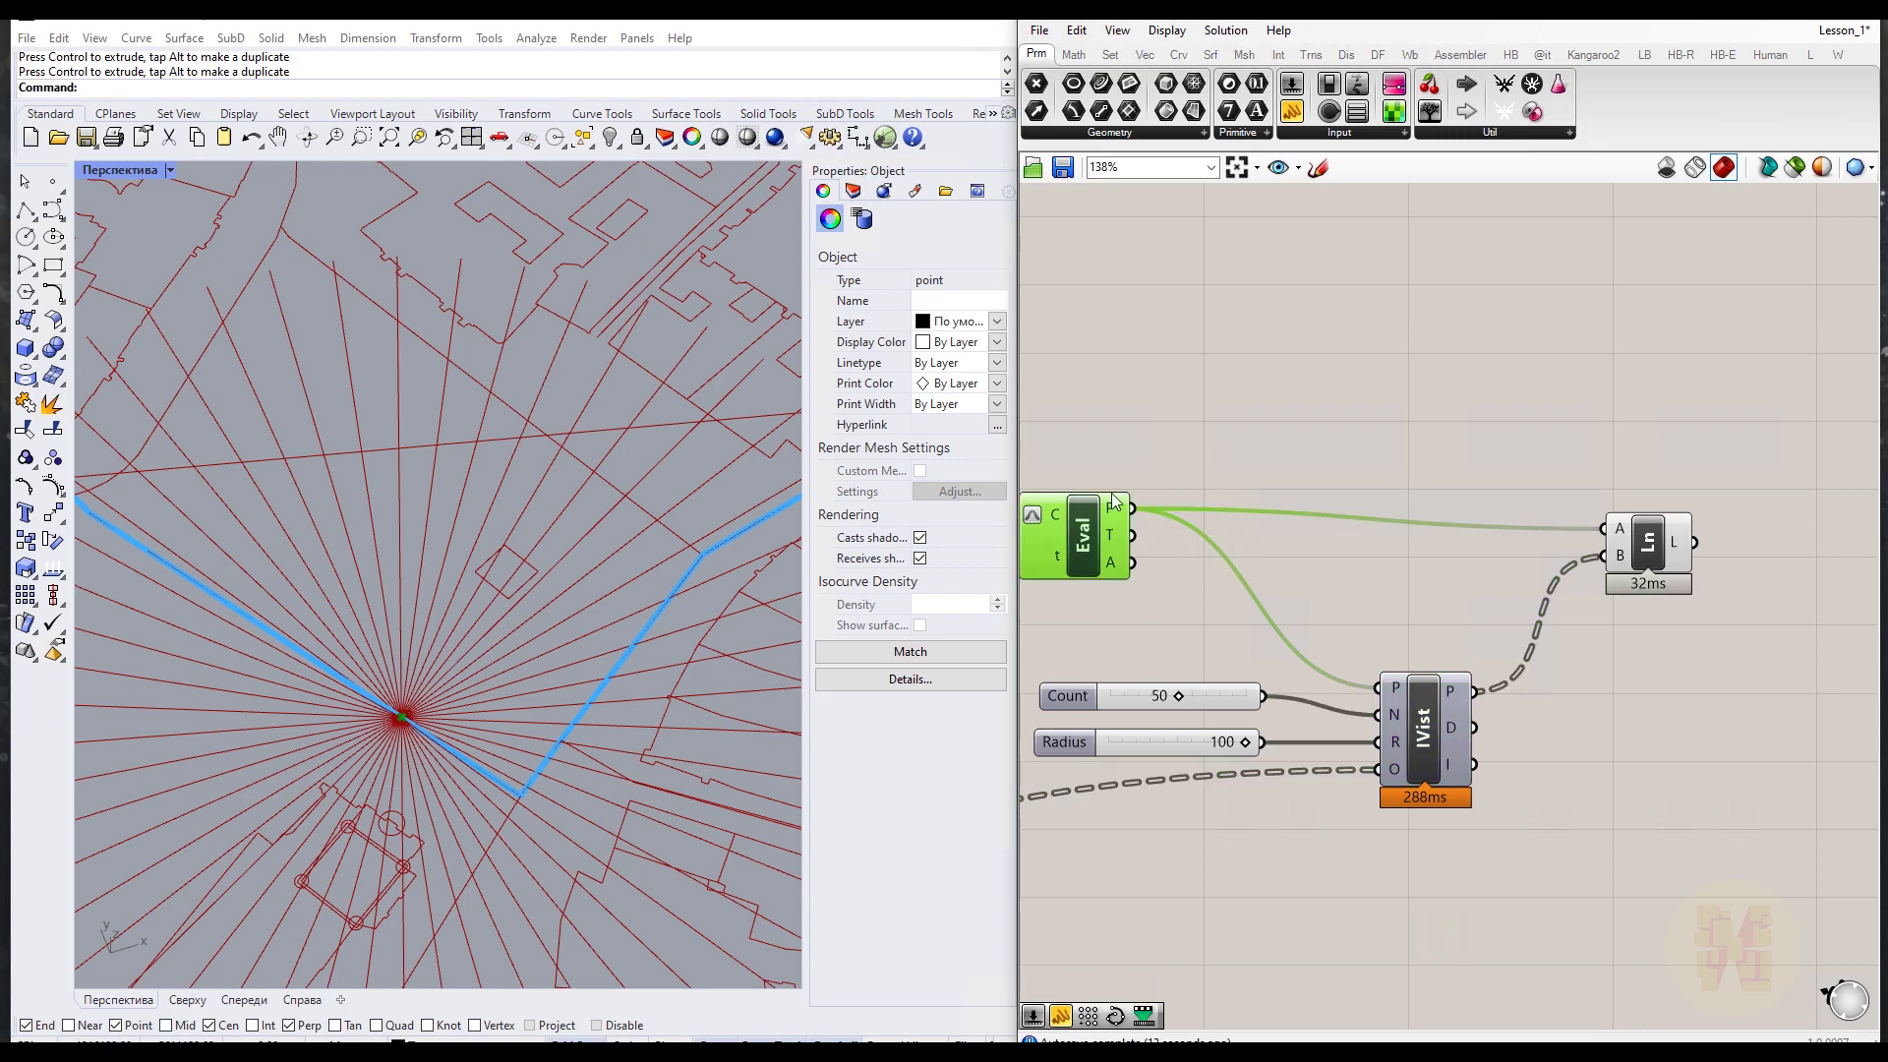
right_click(1184, 415)
click(1247, 448)
click(1323, 492)
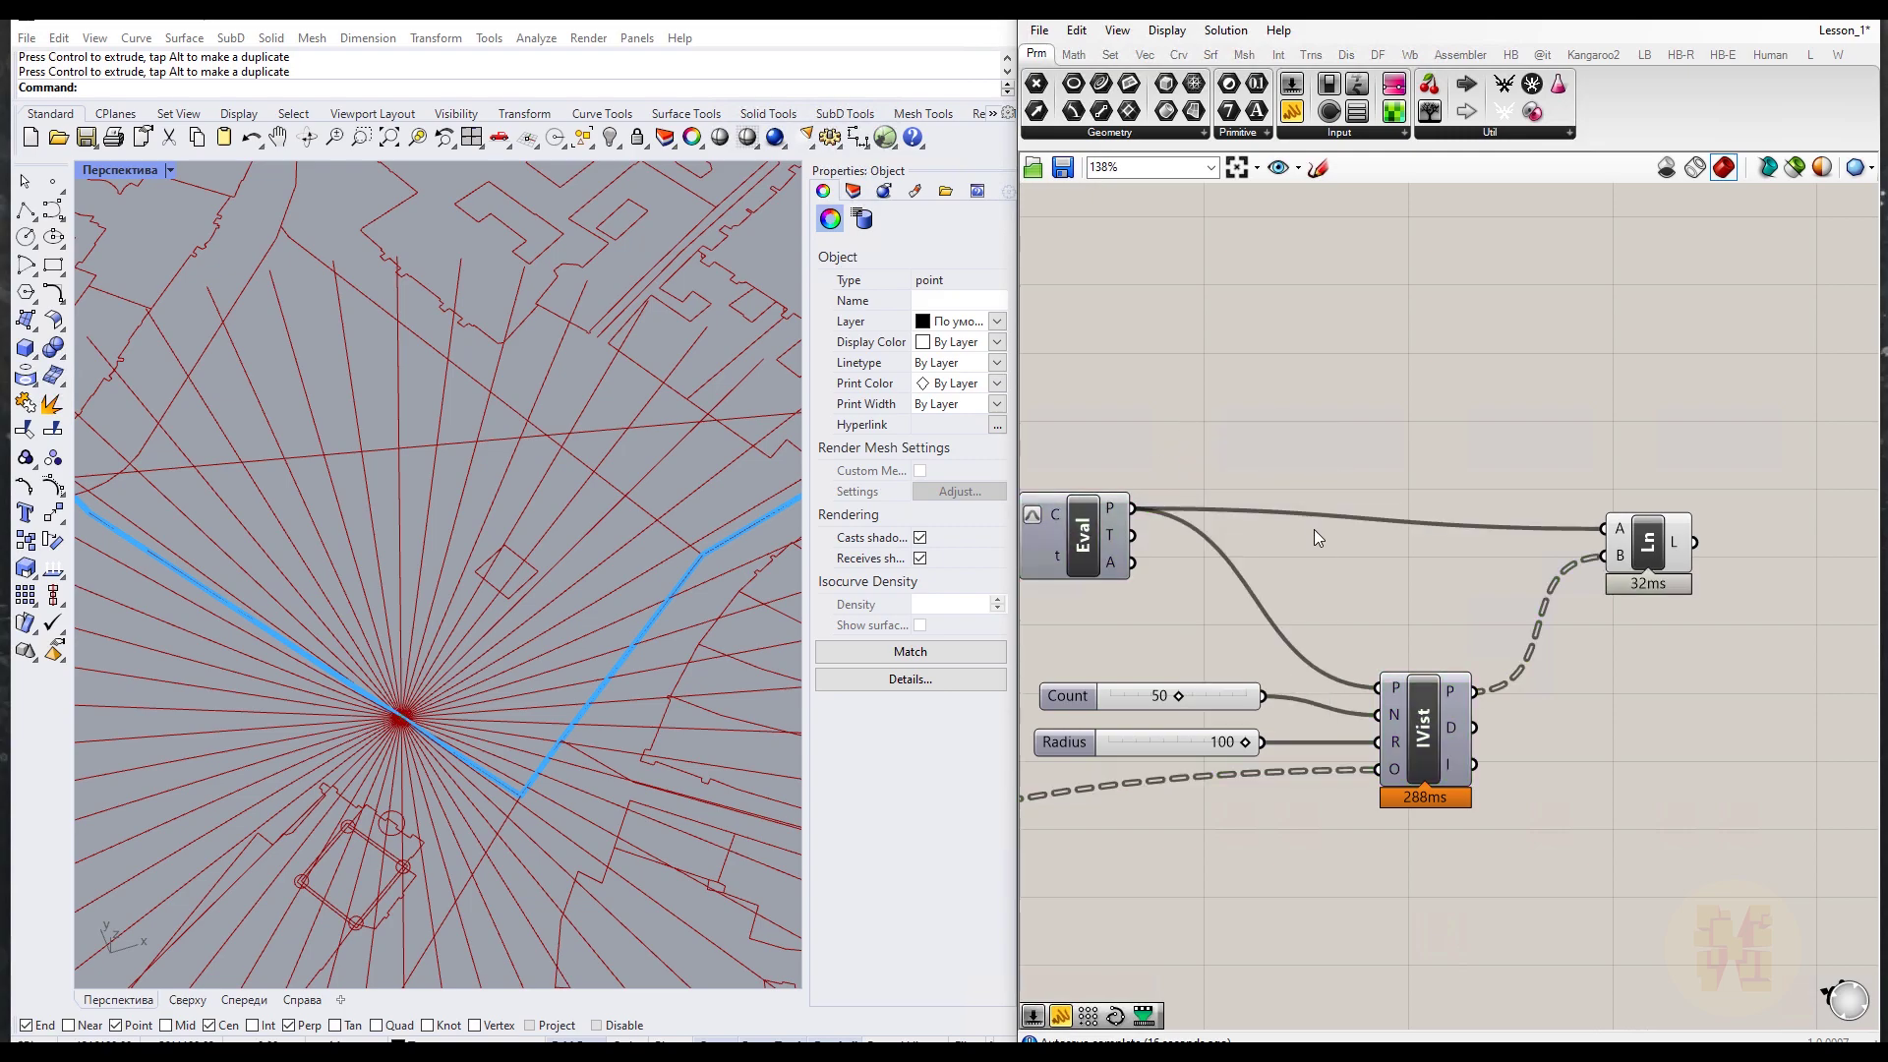
Step: Turn the IsoVist component's preview back on and check the Line component's rays in the viewport
scroll(1314, 529, down, 3)
right_drag(1314, 529, 1393, 560)
click(1453, 686)
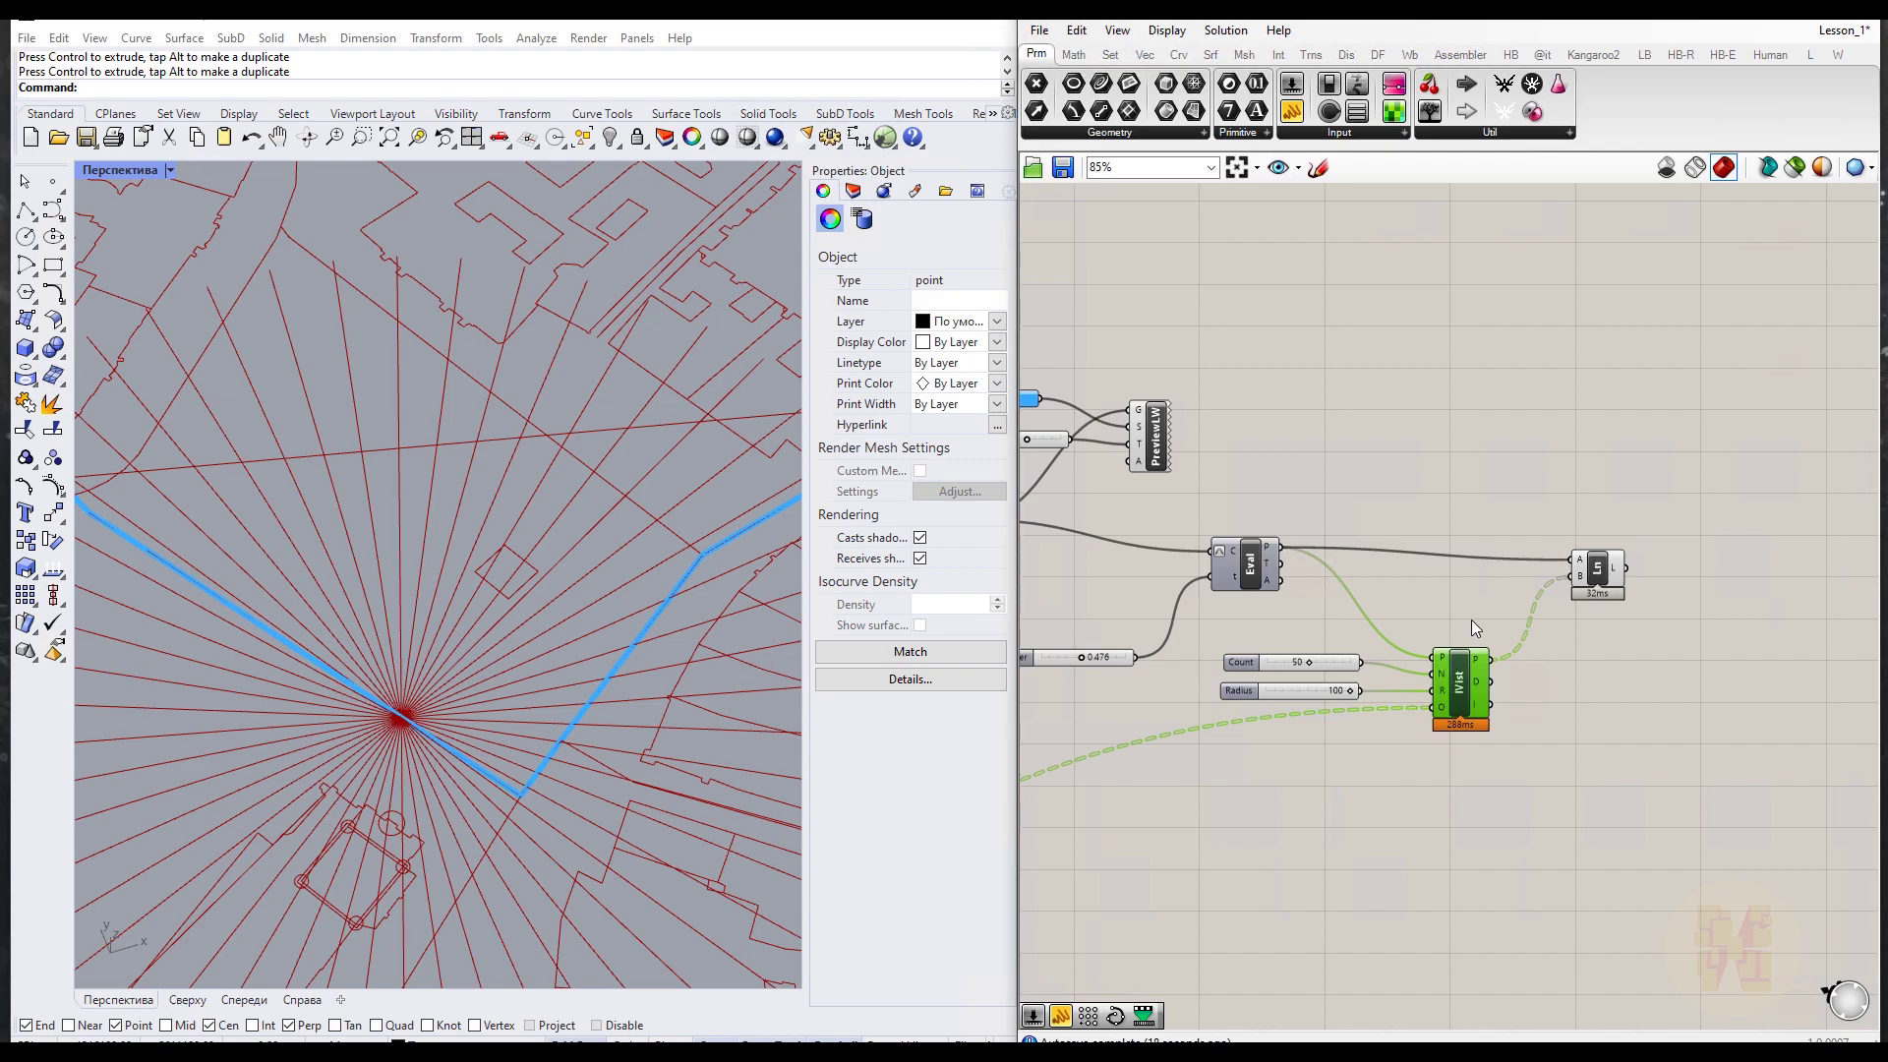
right_click(1469, 536)
click(1499, 544)
click(1568, 508)
click(1603, 574)
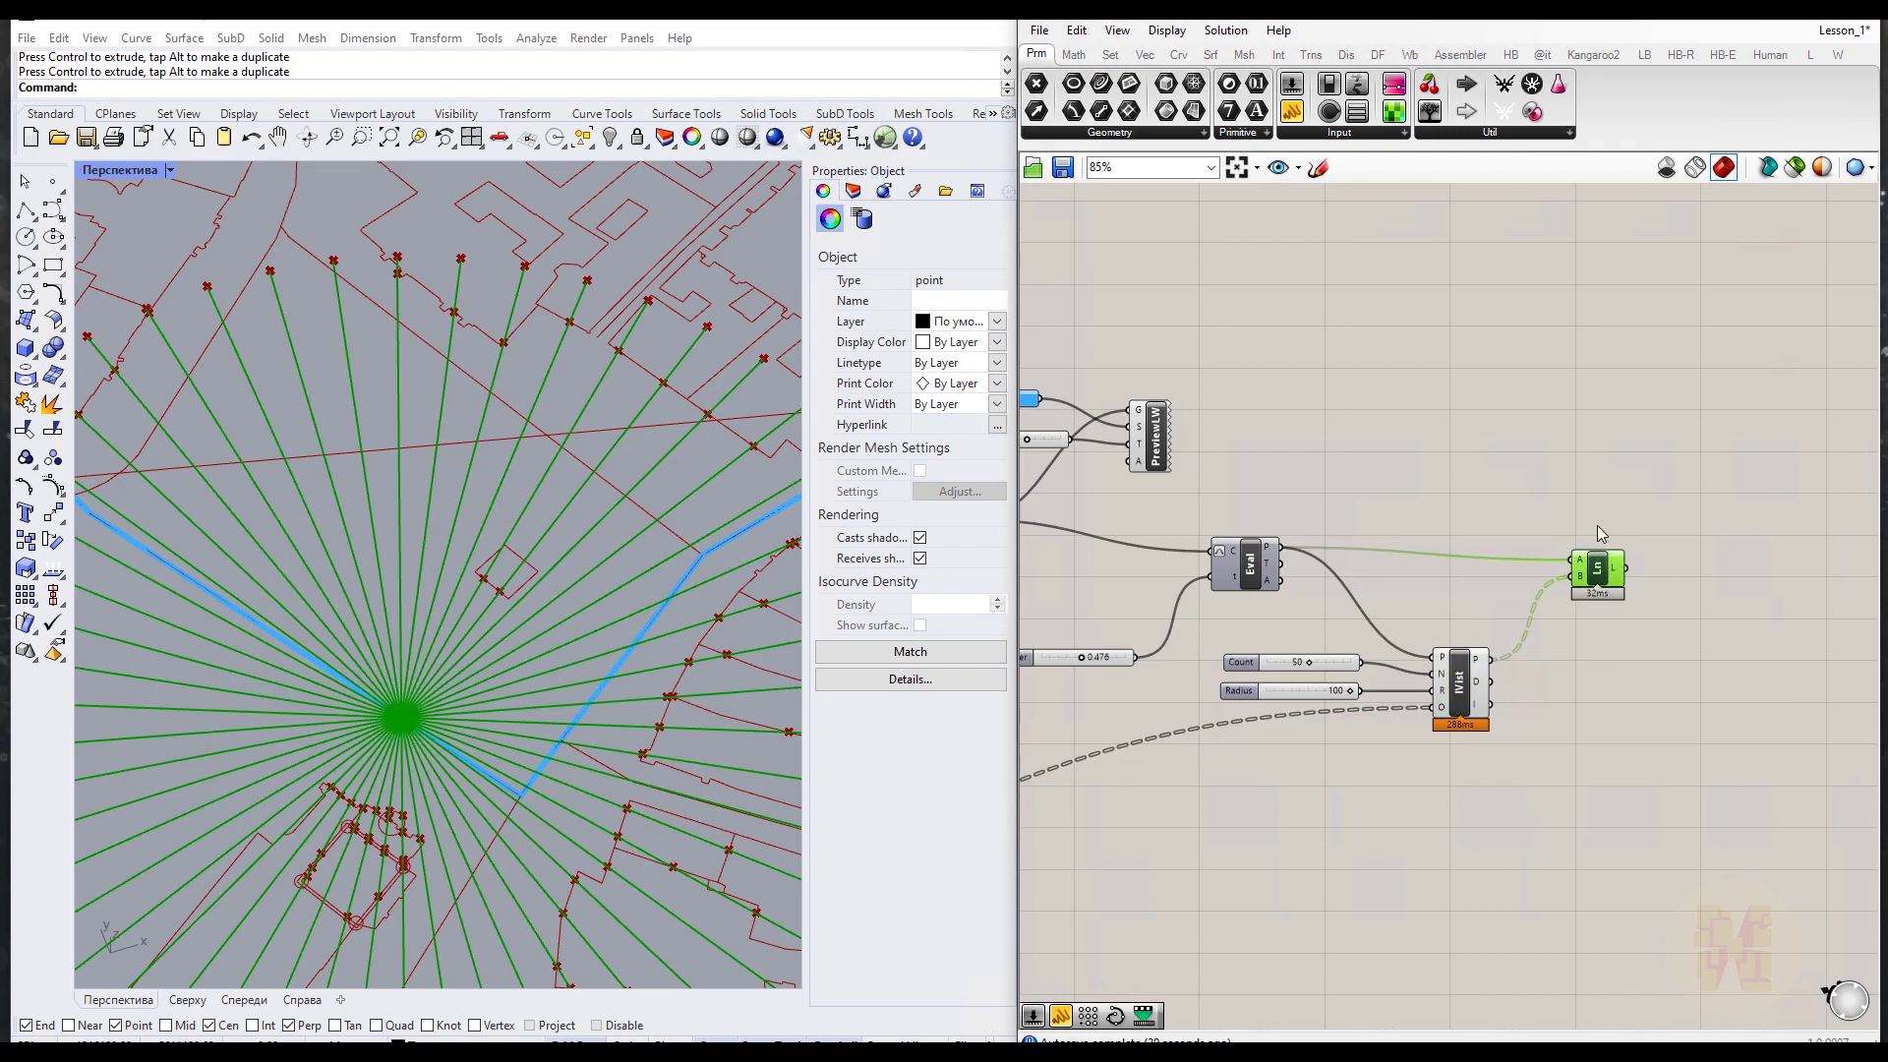
click(1579, 452)
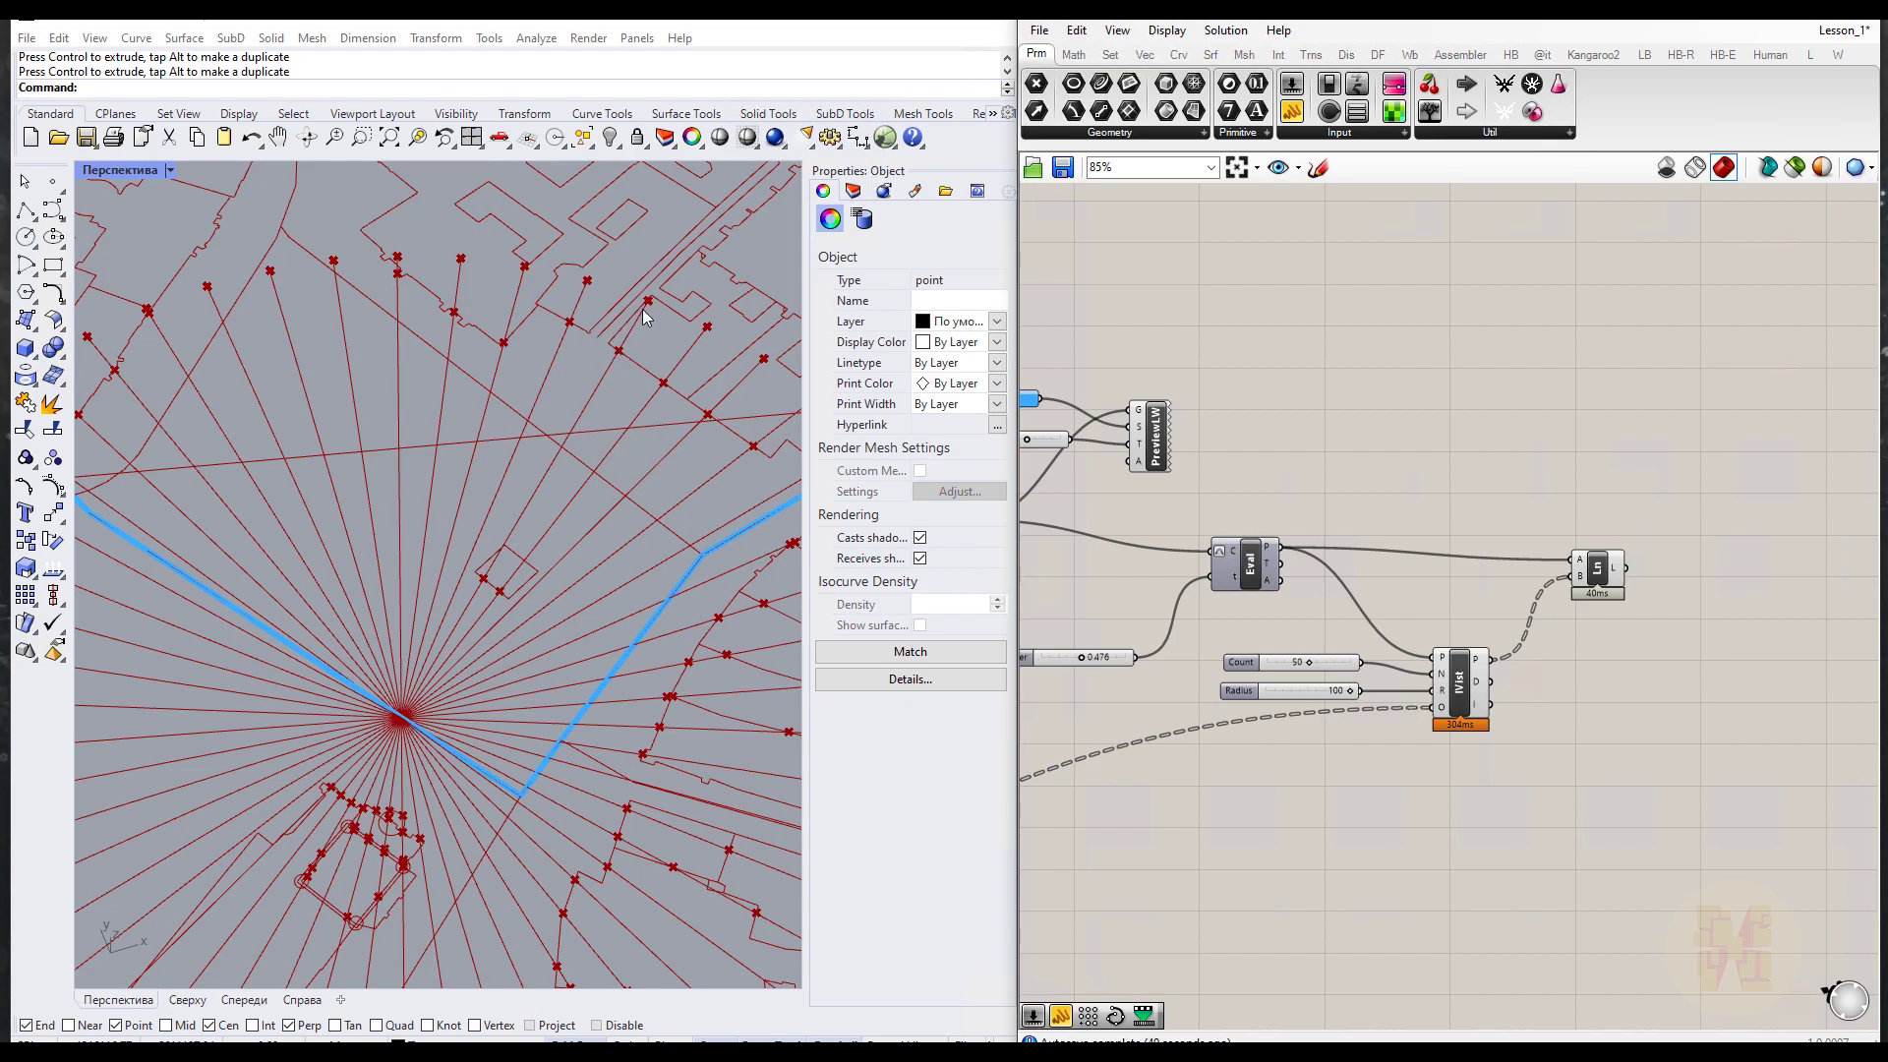
Step: Check the data structure of the Building group's DataVis@it P output in a temporary panel, and delete that panel
right_click(1267, 737)
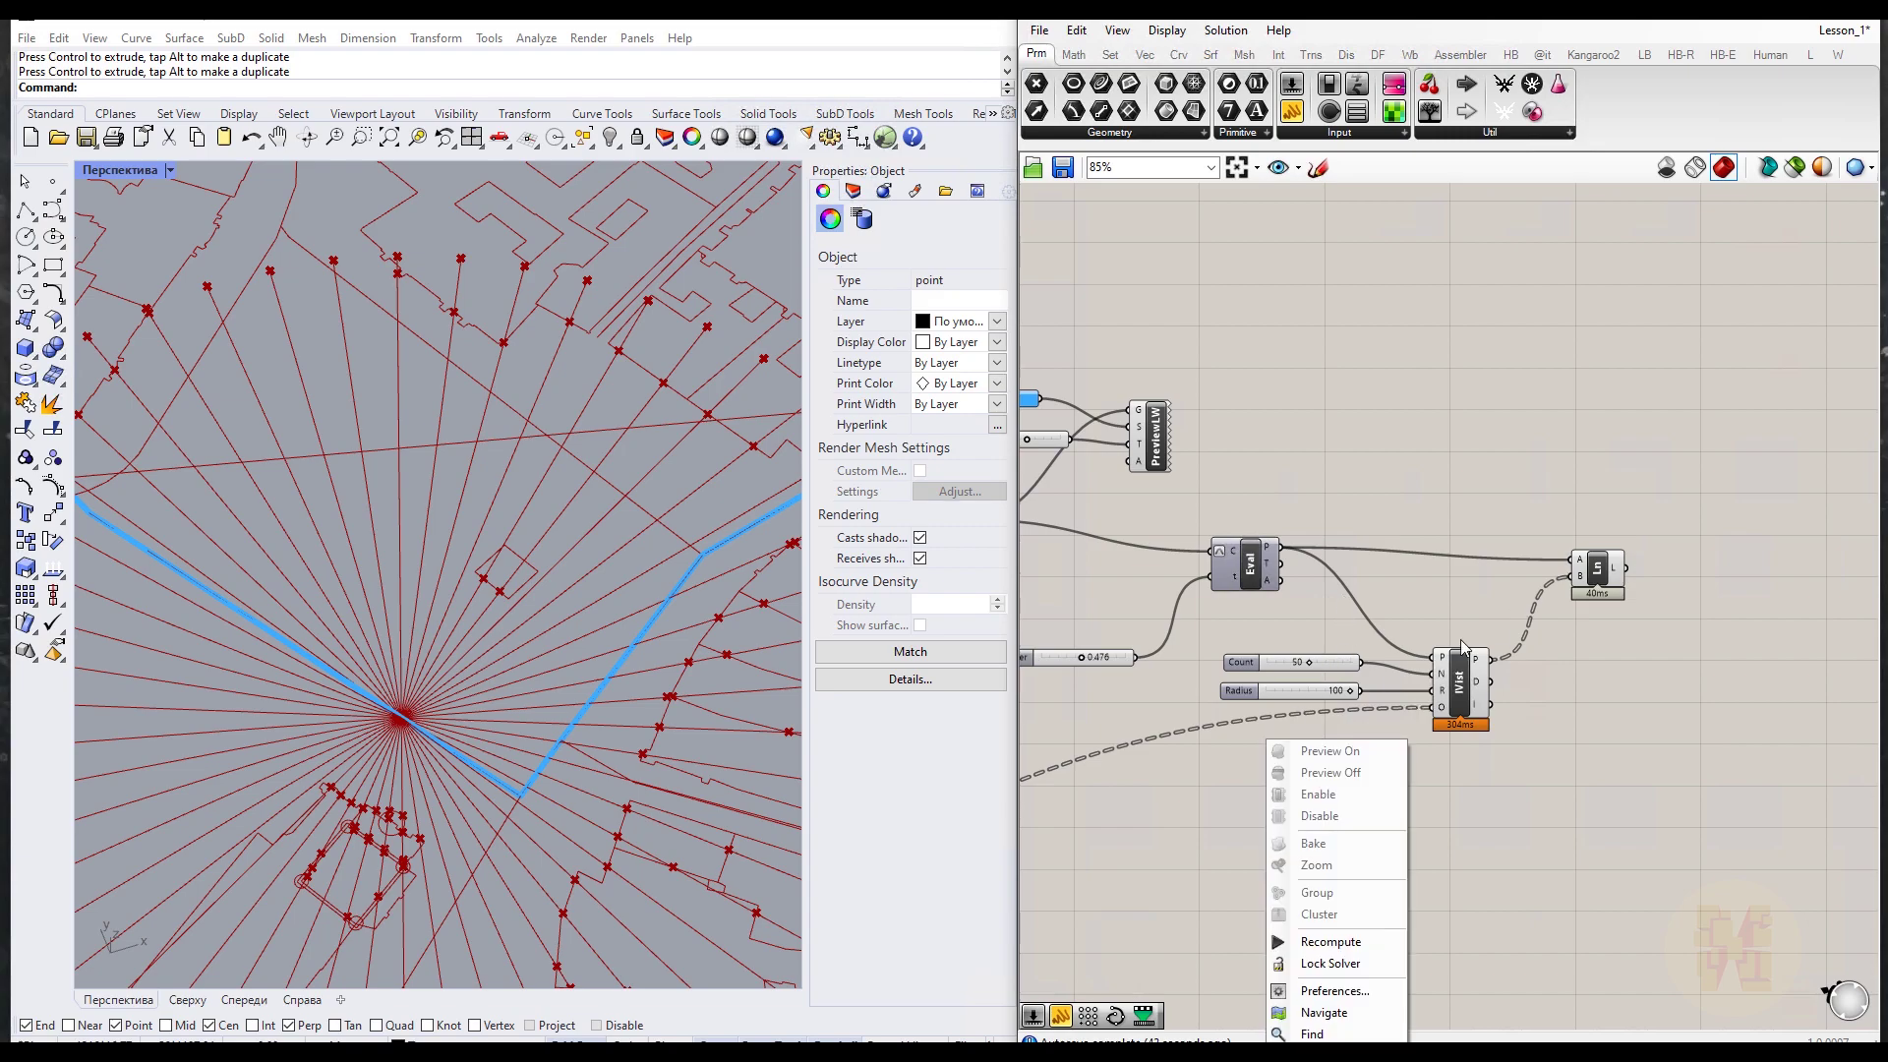
scroll(1590, 730, down, 5)
right_drag(1121, 891, 1277, 780)
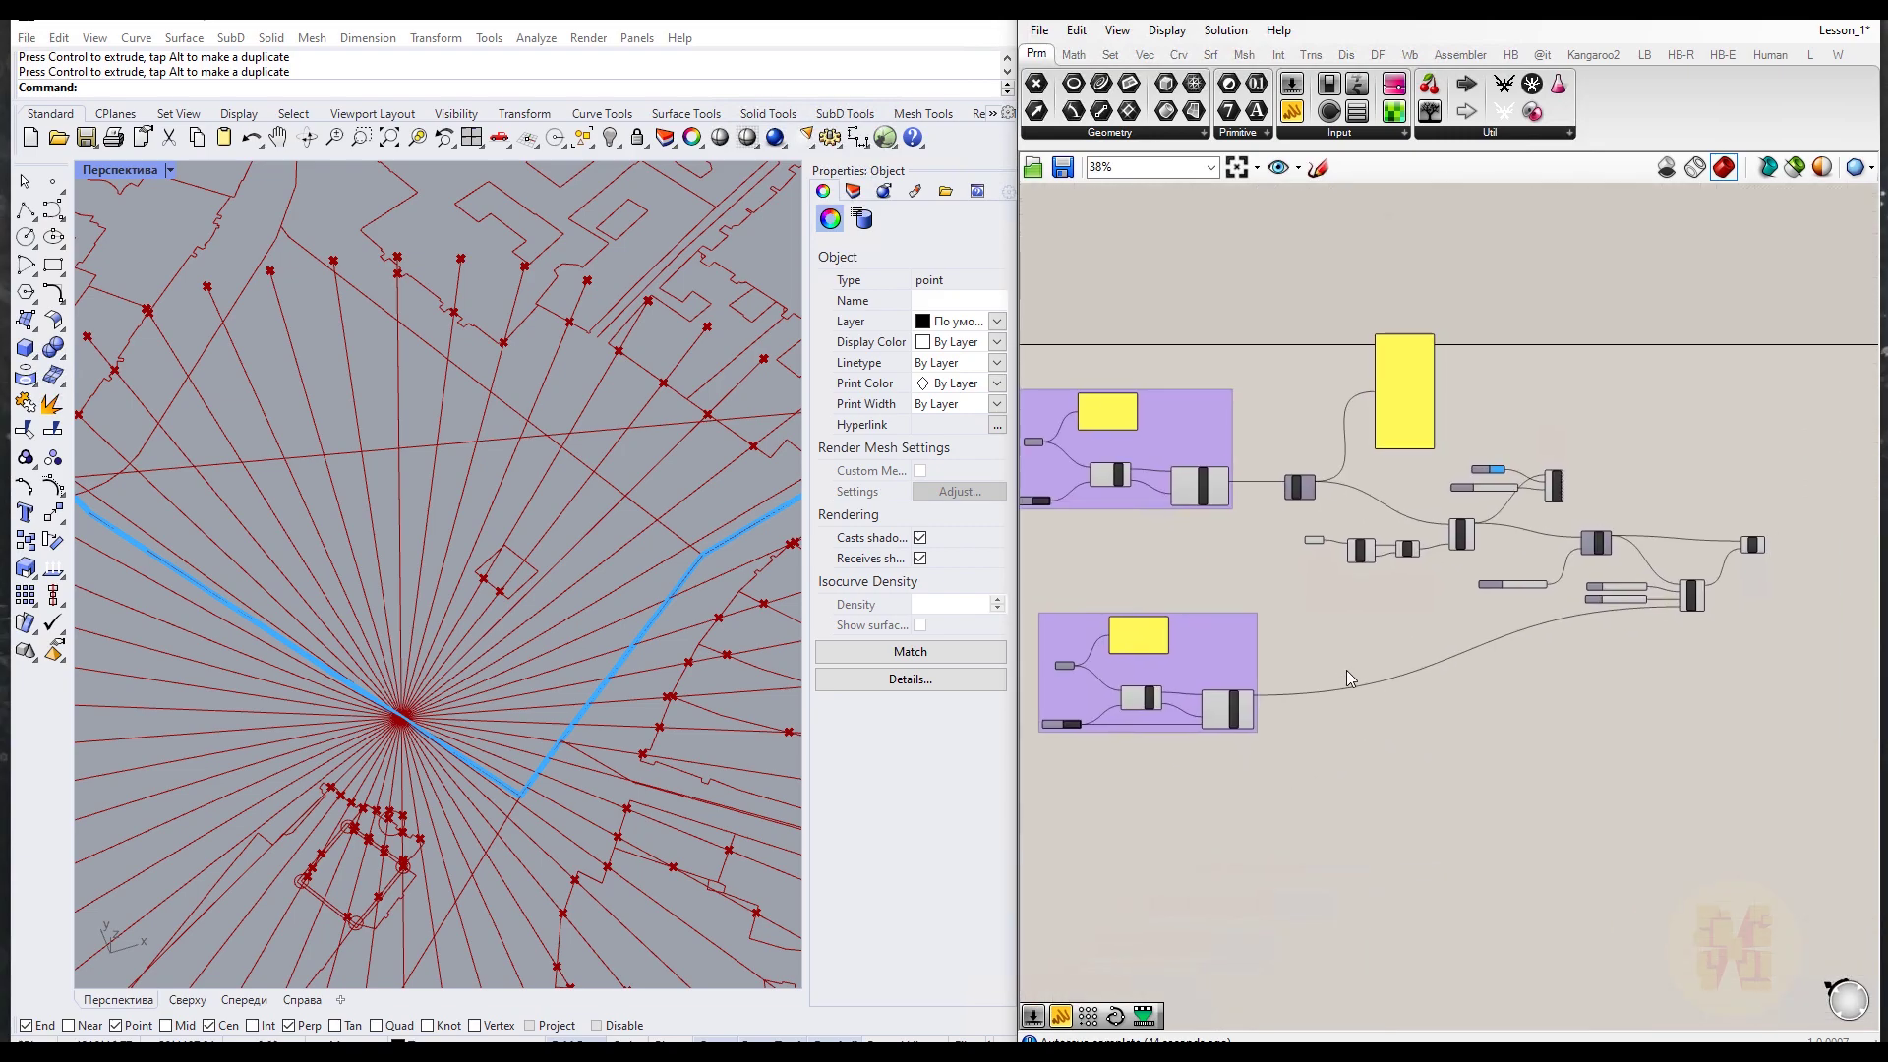
scroll(1344, 665, up, 4)
drag(1295, 112, 1401, 651)
drag(1171, 738, 1343, 649)
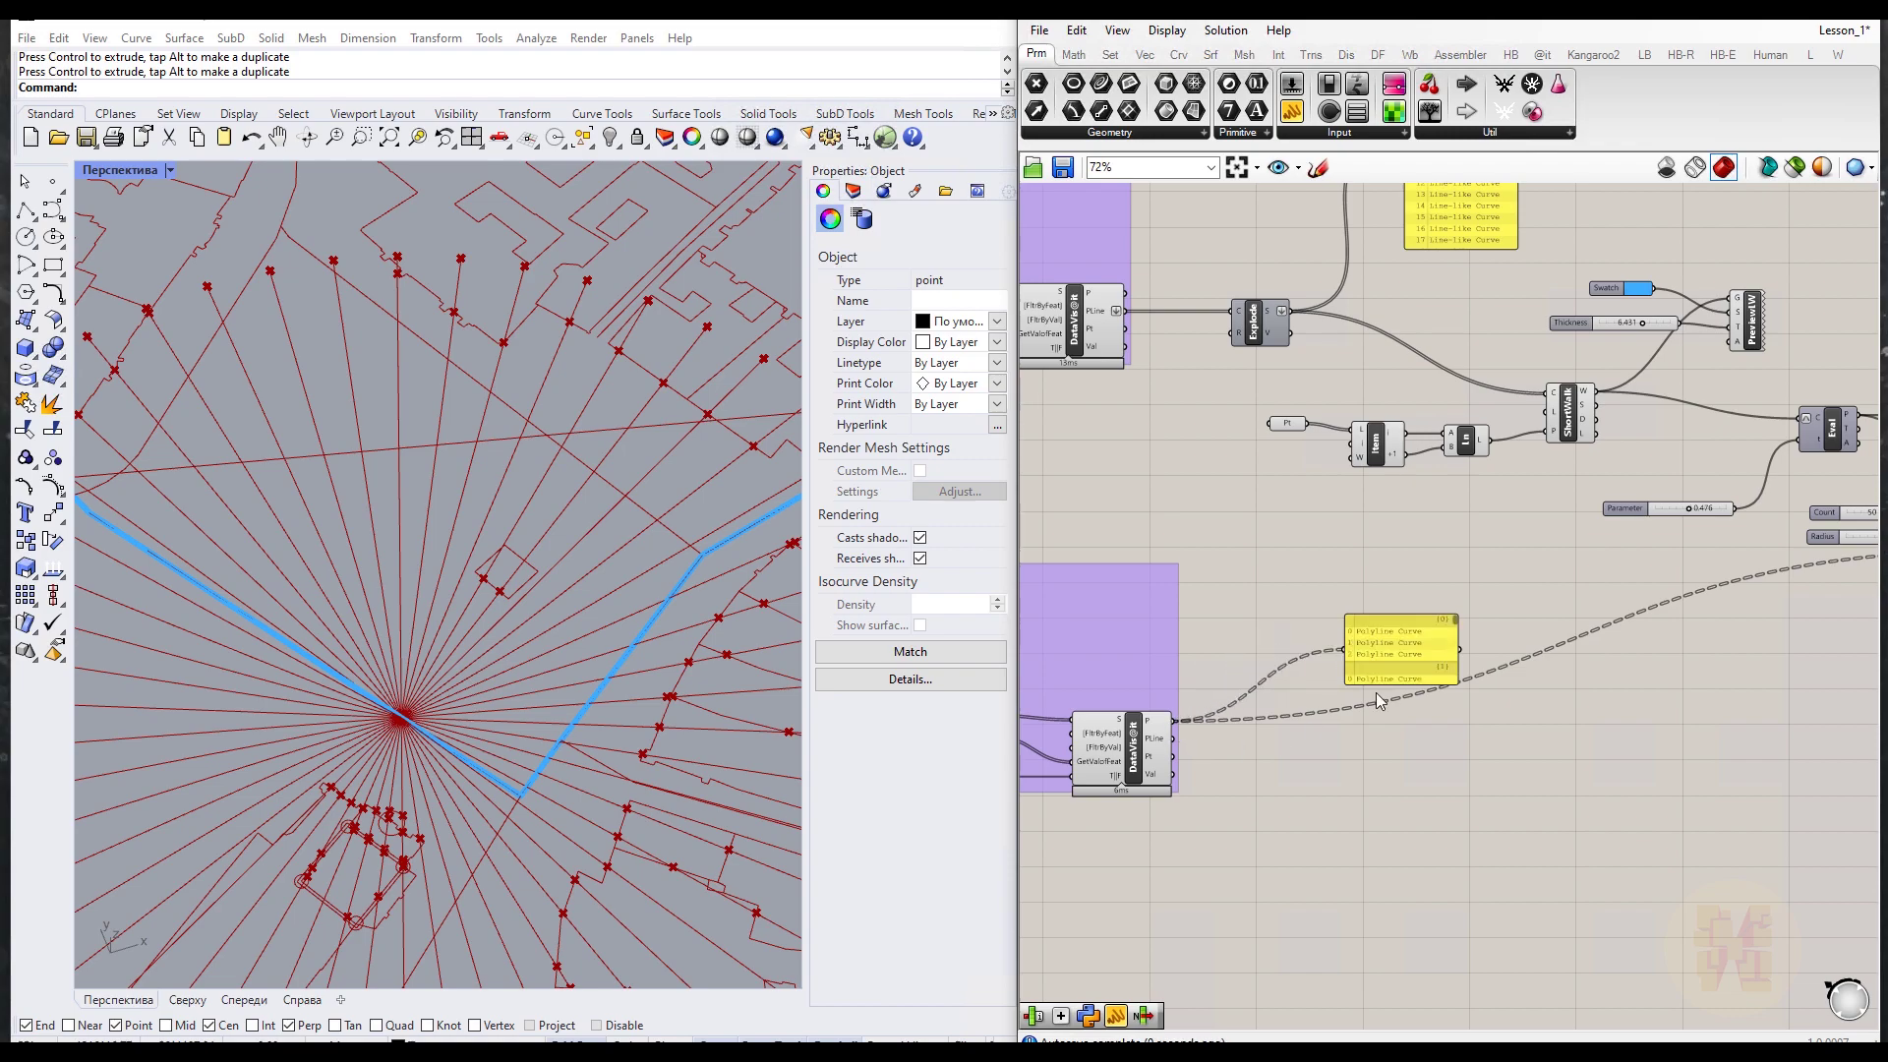
scroll(1390, 677, up, 4)
scroll(1389, 684, up, 3)
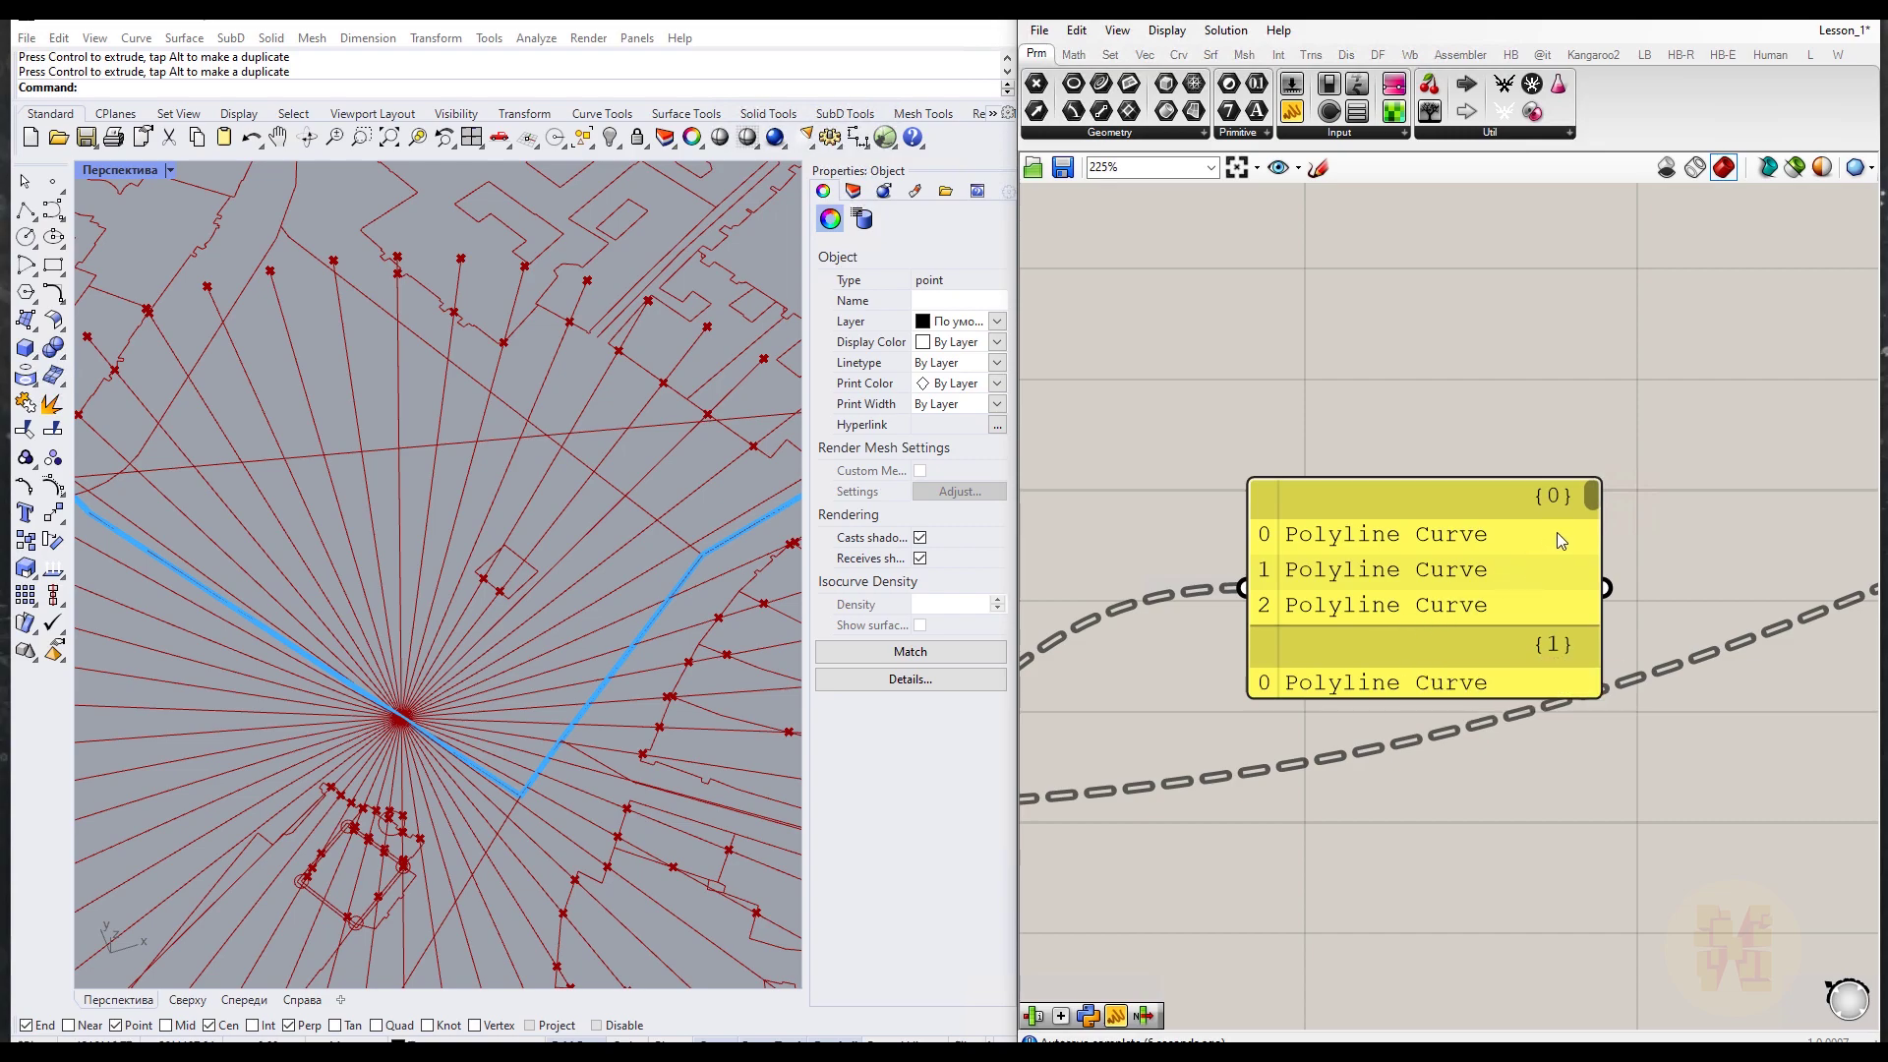
drag(1596, 507, 1596, 645)
click(1460, 602)
key(Delete)
Step: Attach a panel to the Building group's DataVis@it P output and place a second, empty panel further along
scroll(1460, 606, down, 3)
right_drag(1534, 661, 1458, 657)
scroll(1458, 656, down, 2)
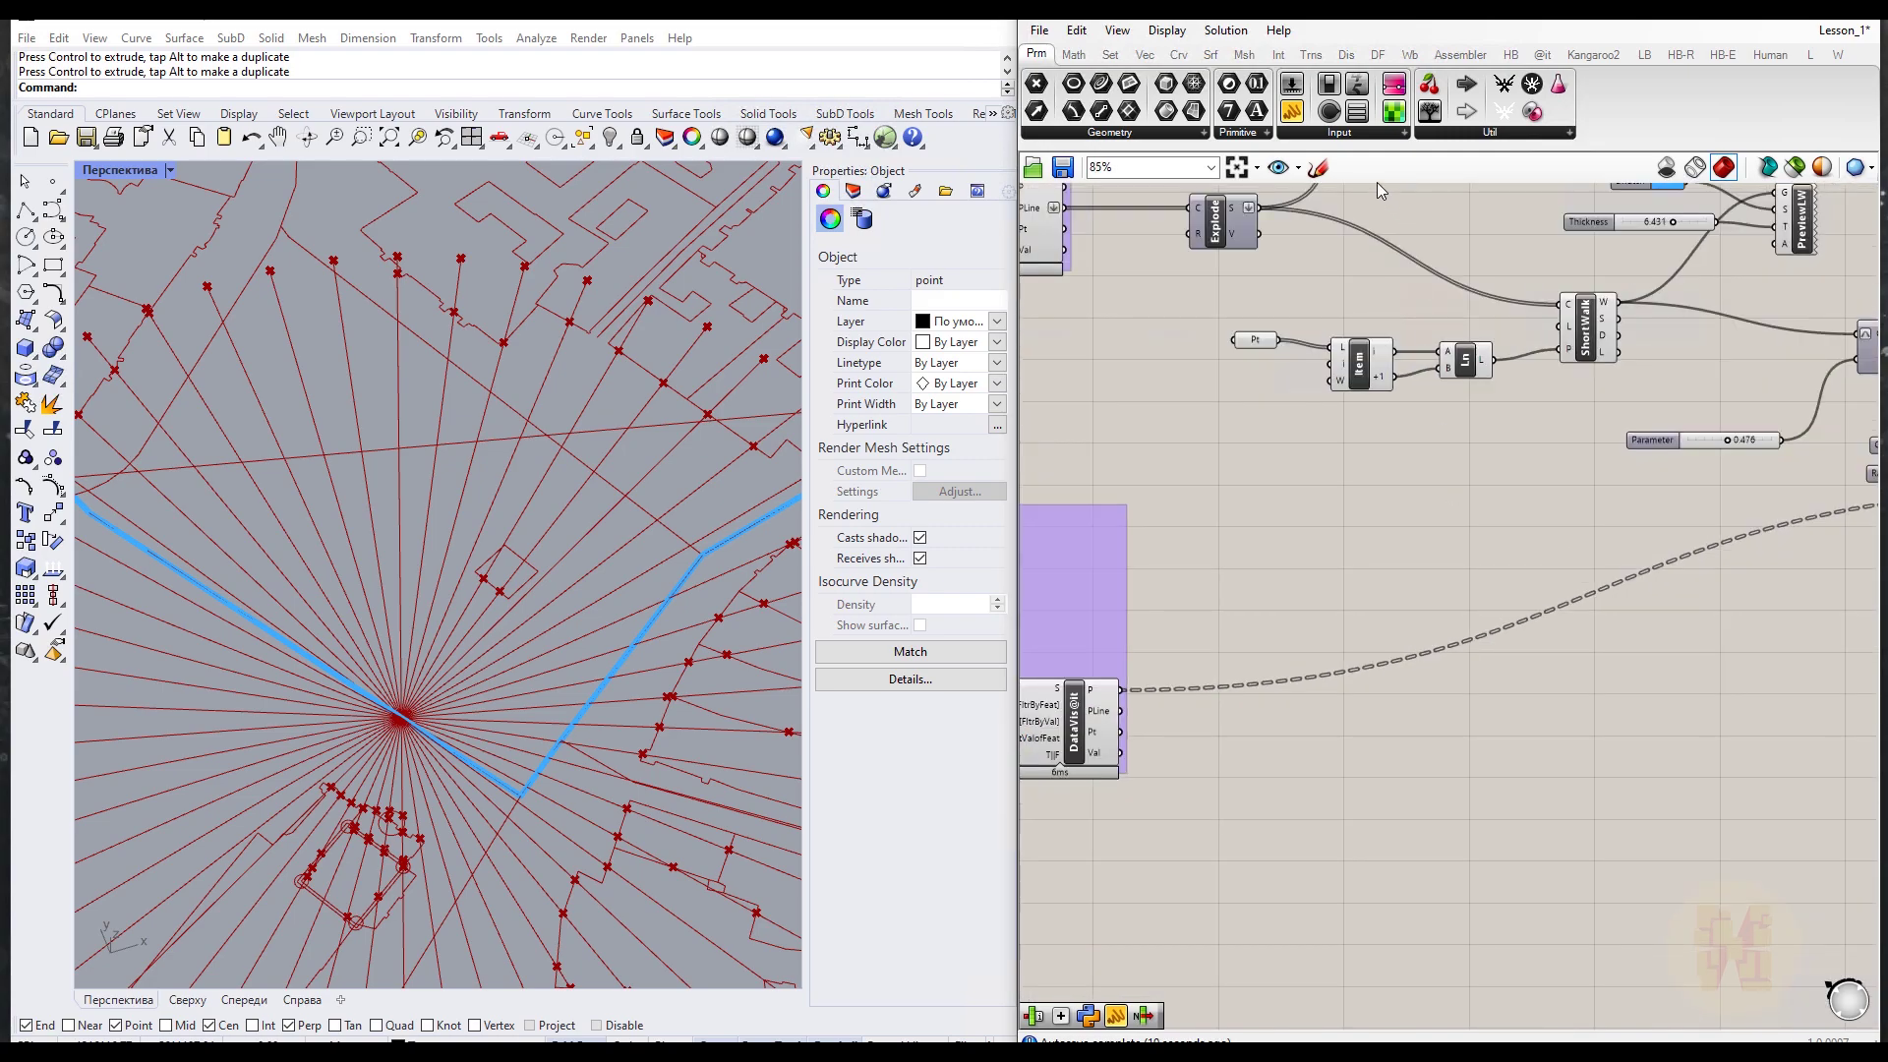
drag(1294, 120, 1267, 577)
drag(1121, 689, 1202, 577)
drag(1292, 116, 1621, 710)
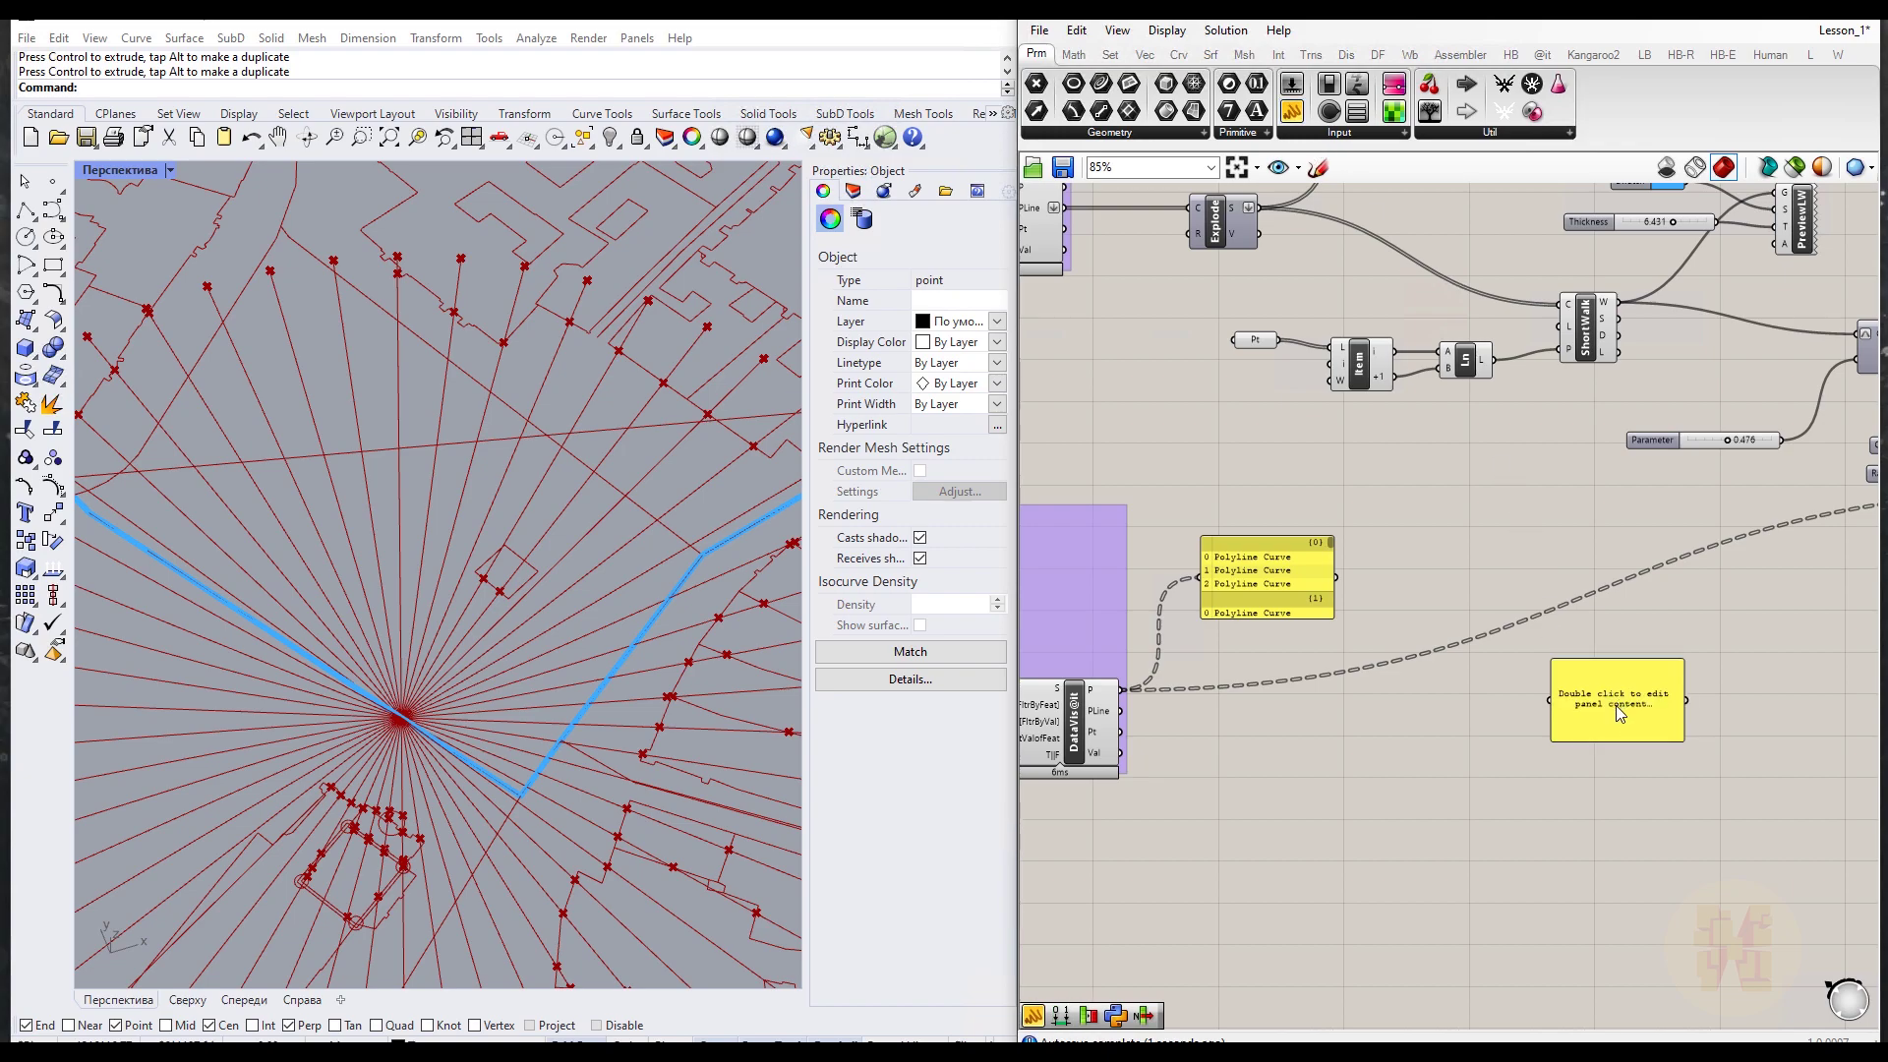
Step: Add a Curve parameter between the two panels and feed it from DataVis@it's P output
double_click(1377, 715)
text(crv)
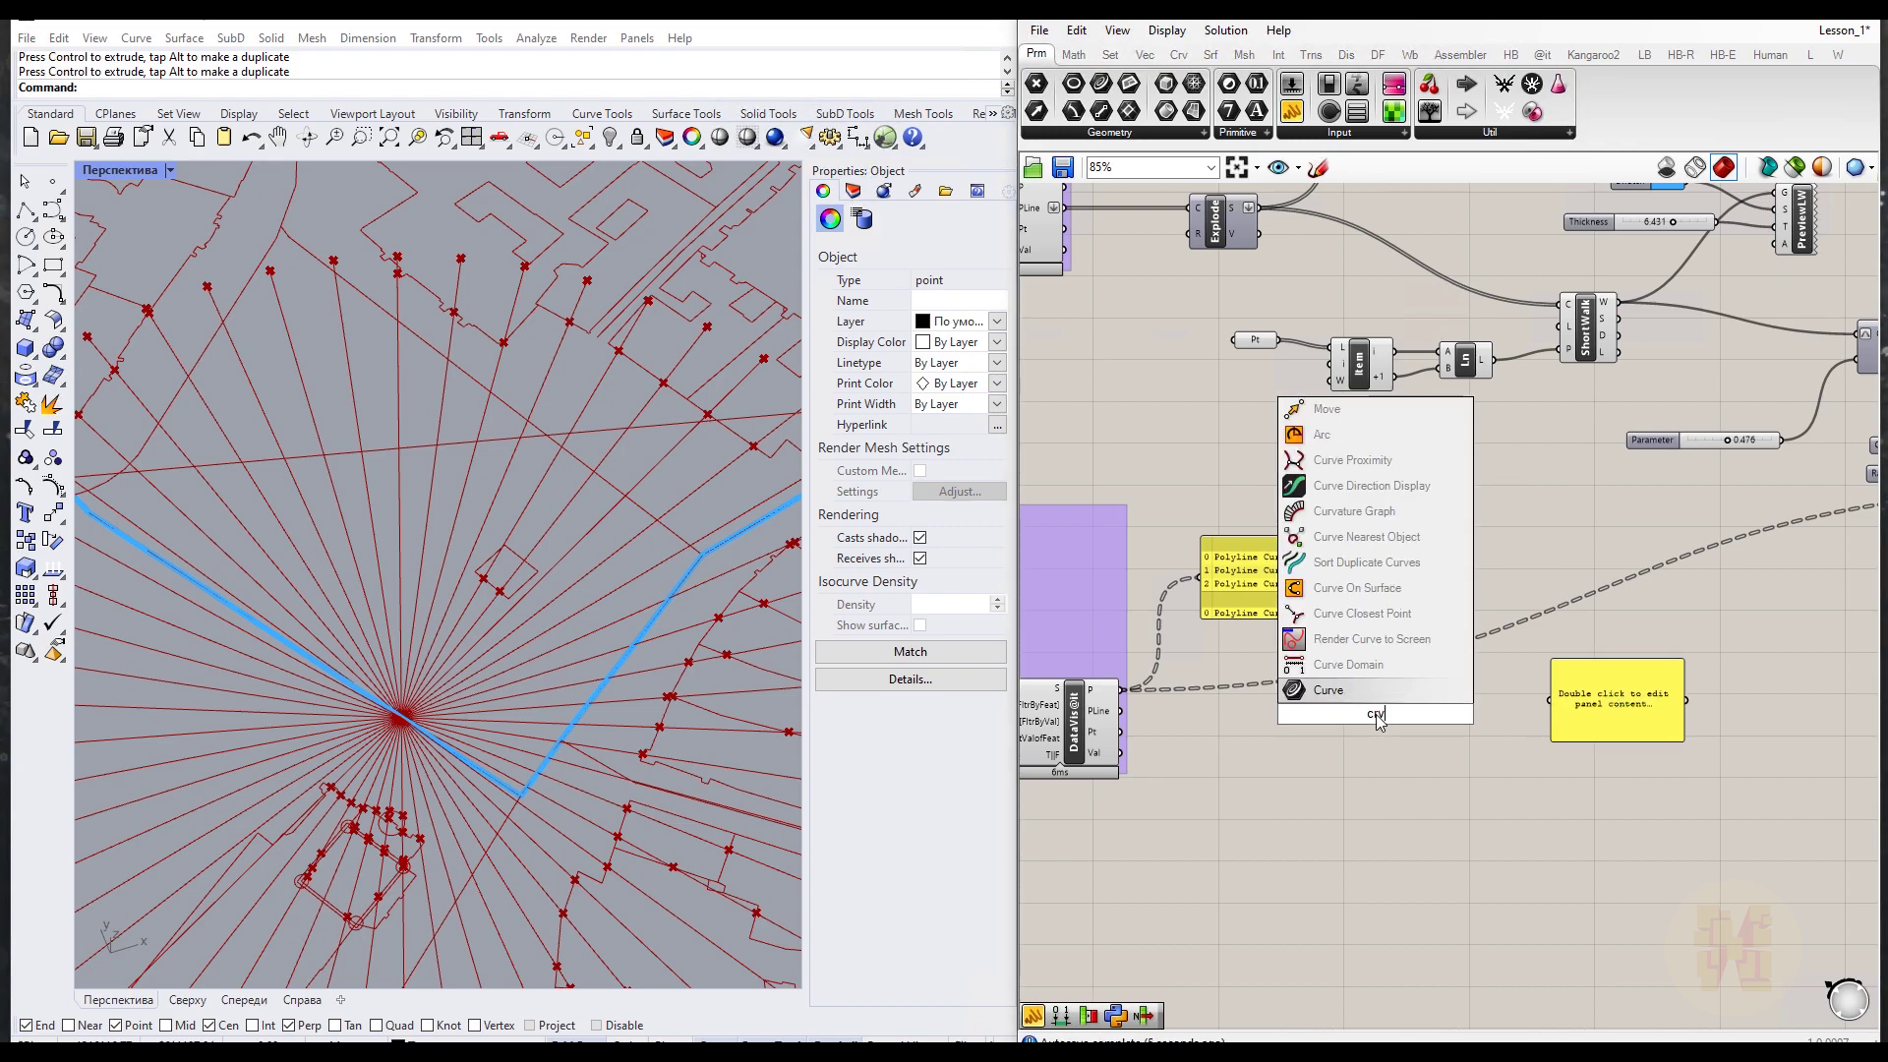
key(Return)
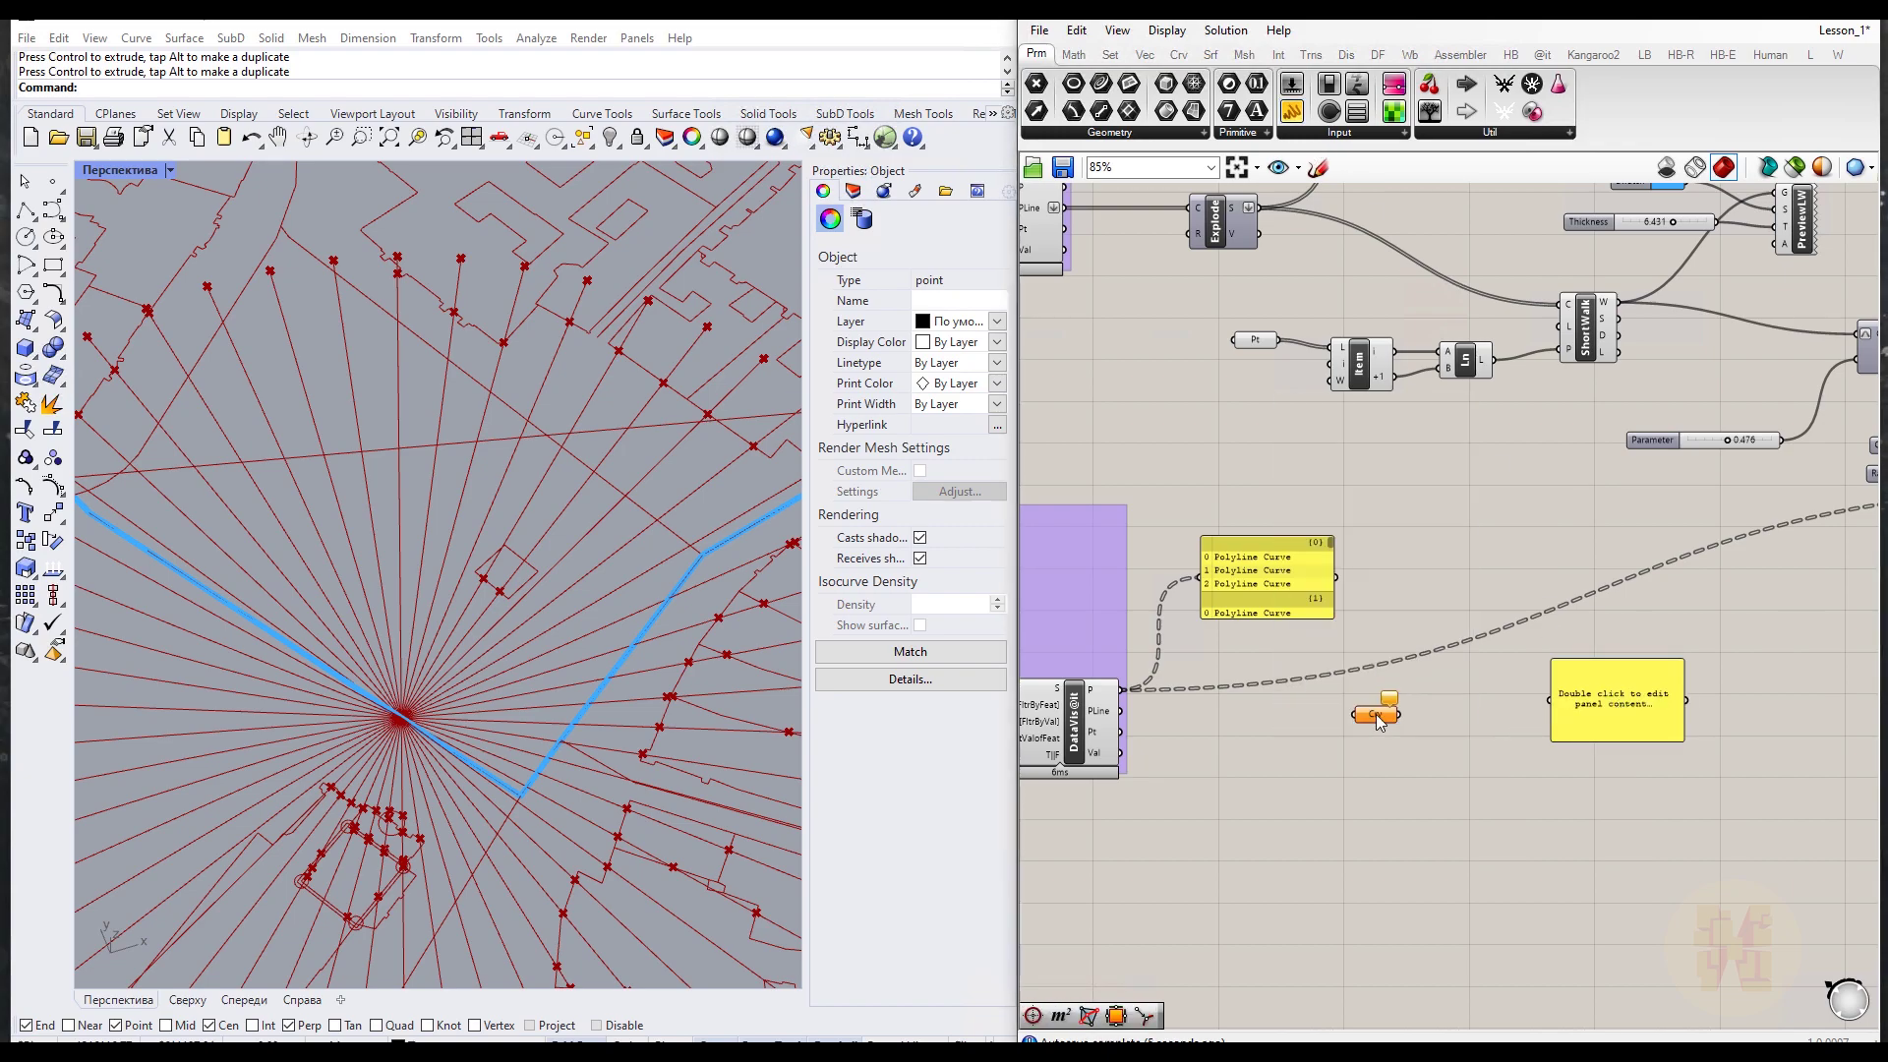
scroll(1377, 714, up, 2)
drag(1033, 688, 1347, 714)
Step: Flatten the Curve parameter and list its contents in the second panel, stretched taller
right_click(1395, 716)
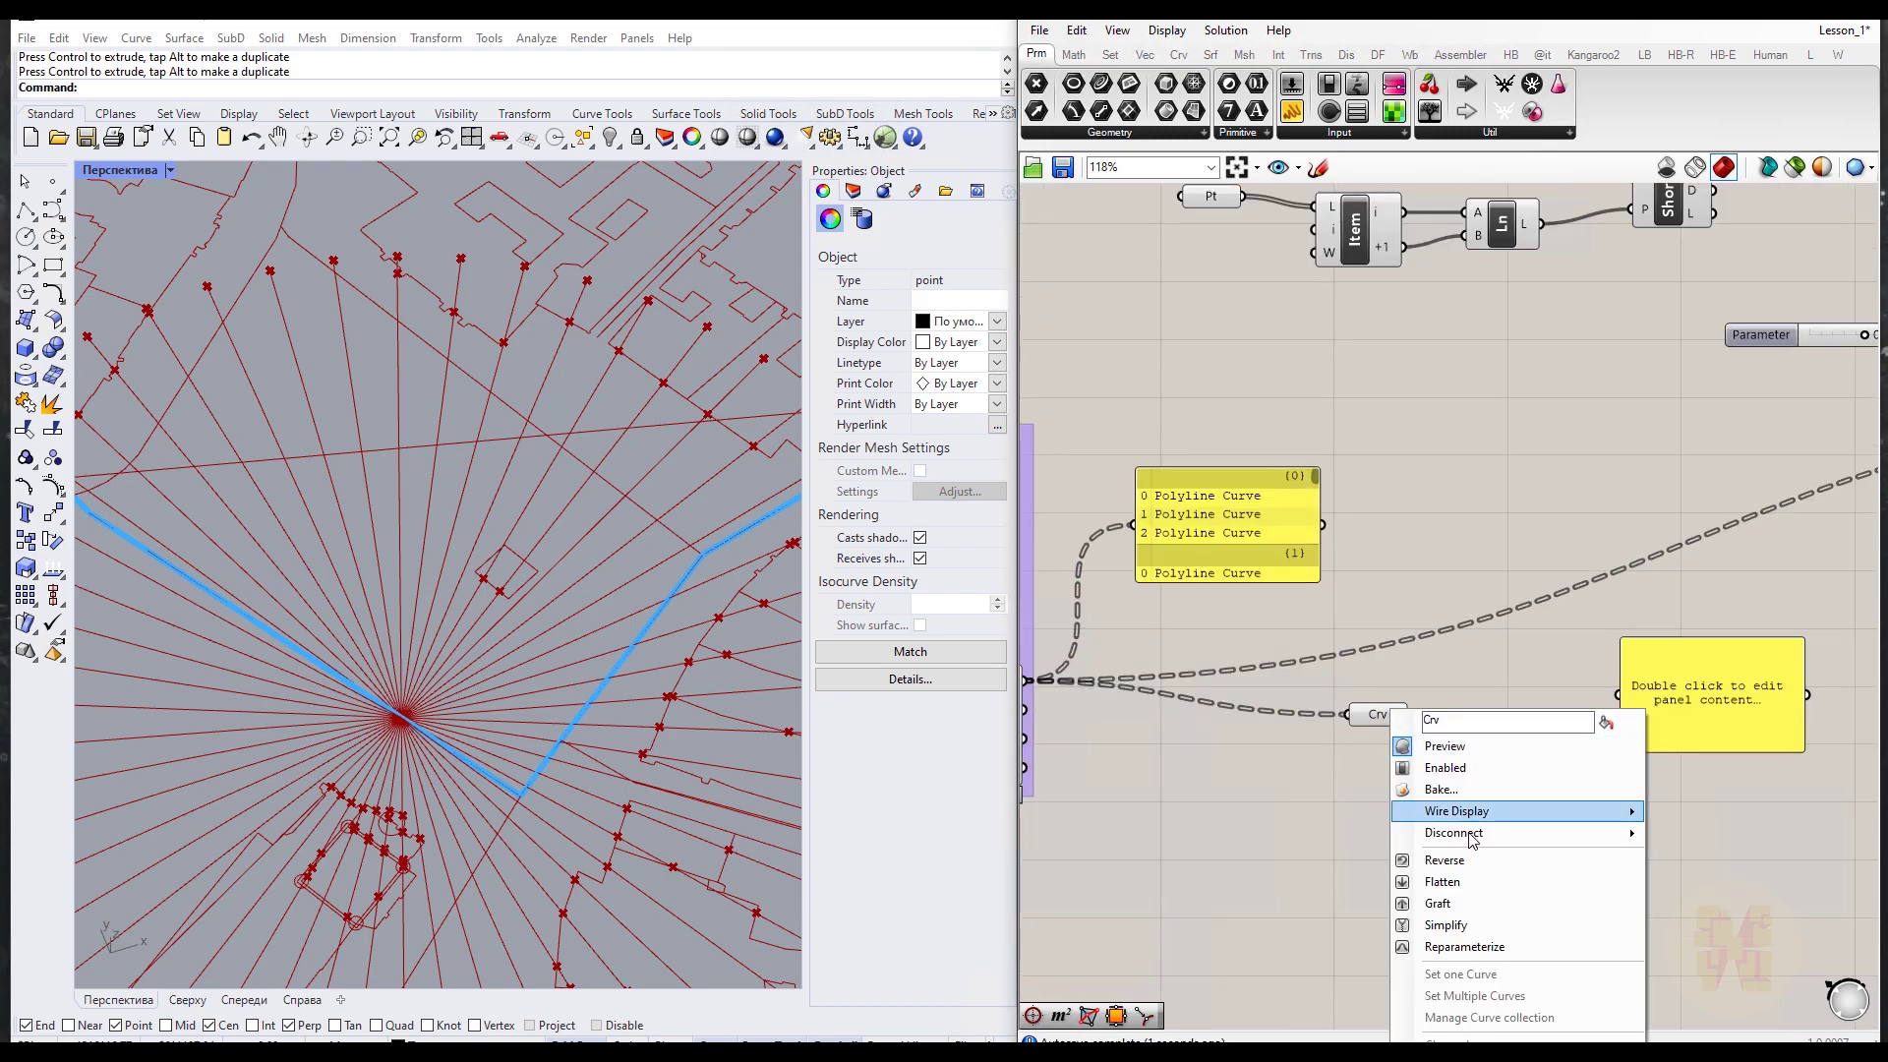
click(1444, 882)
drag(1412, 715, 1560, 664)
drag(1645, 792, 1652, 930)
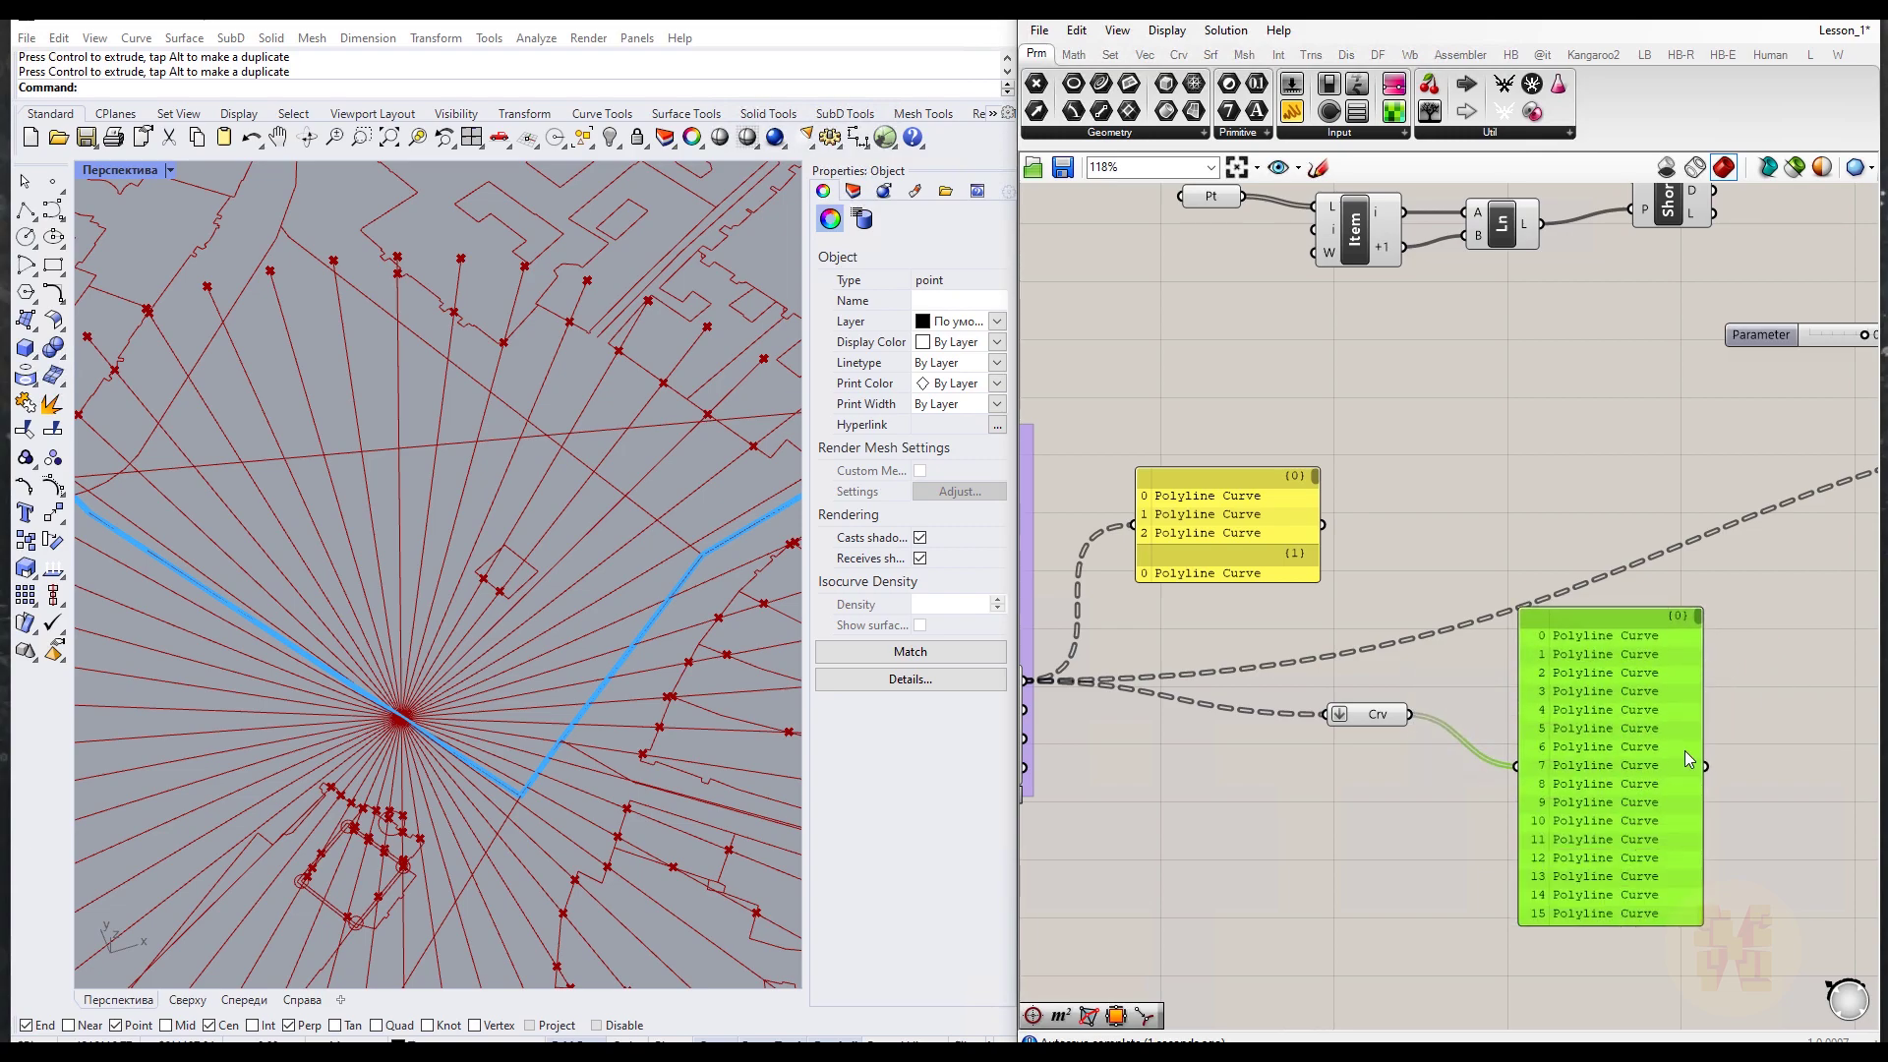
Step: Connect the flattened Curve parameter to IsoVist's O input in place of the direct wire, and delete the tall panel
scroll(1548, 822, down, 4)
right_drag(1301, 781, 1127, 771)
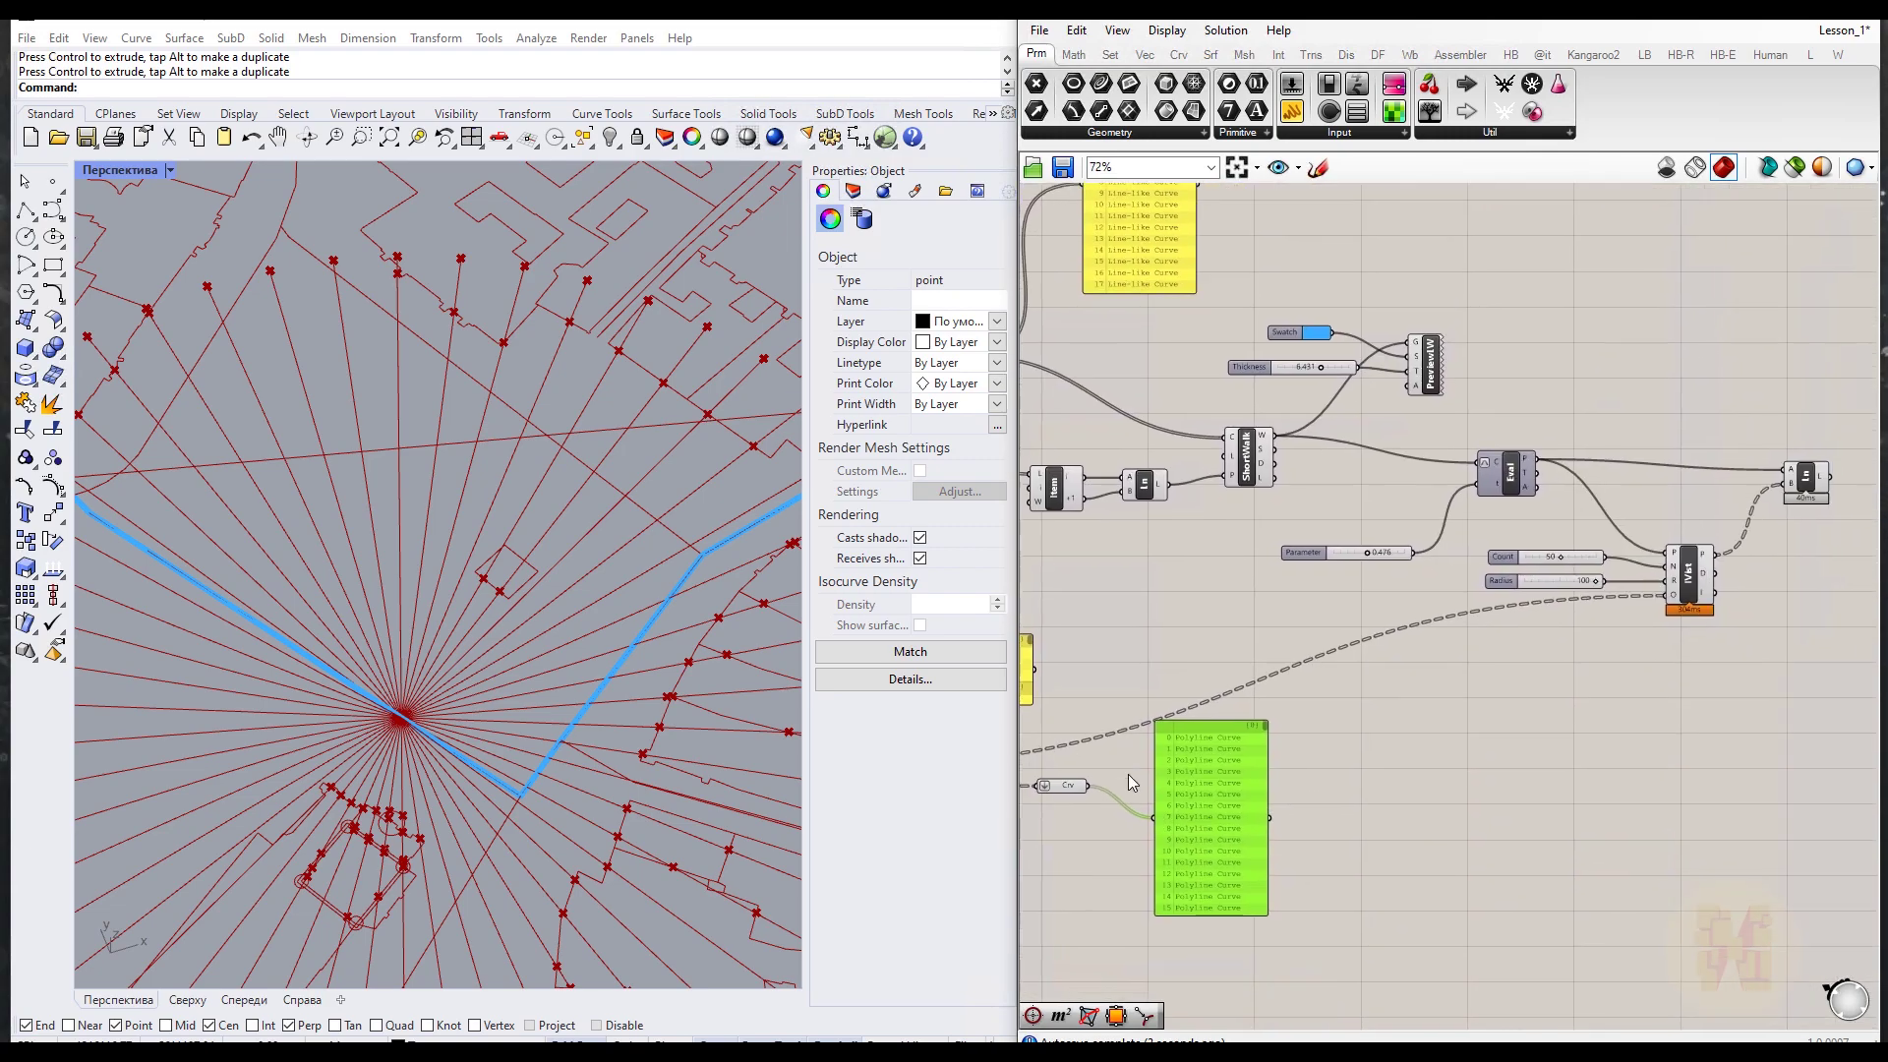
drag(1088, 785, 1669, 594)
right_drag(1231, 816, 1391, 787)
key(Delete)
Step: Examine the isovist rays around the route point and locate the Parameter slider feeding Eval's t input
right_drag(1784, 685, 1246, 762)
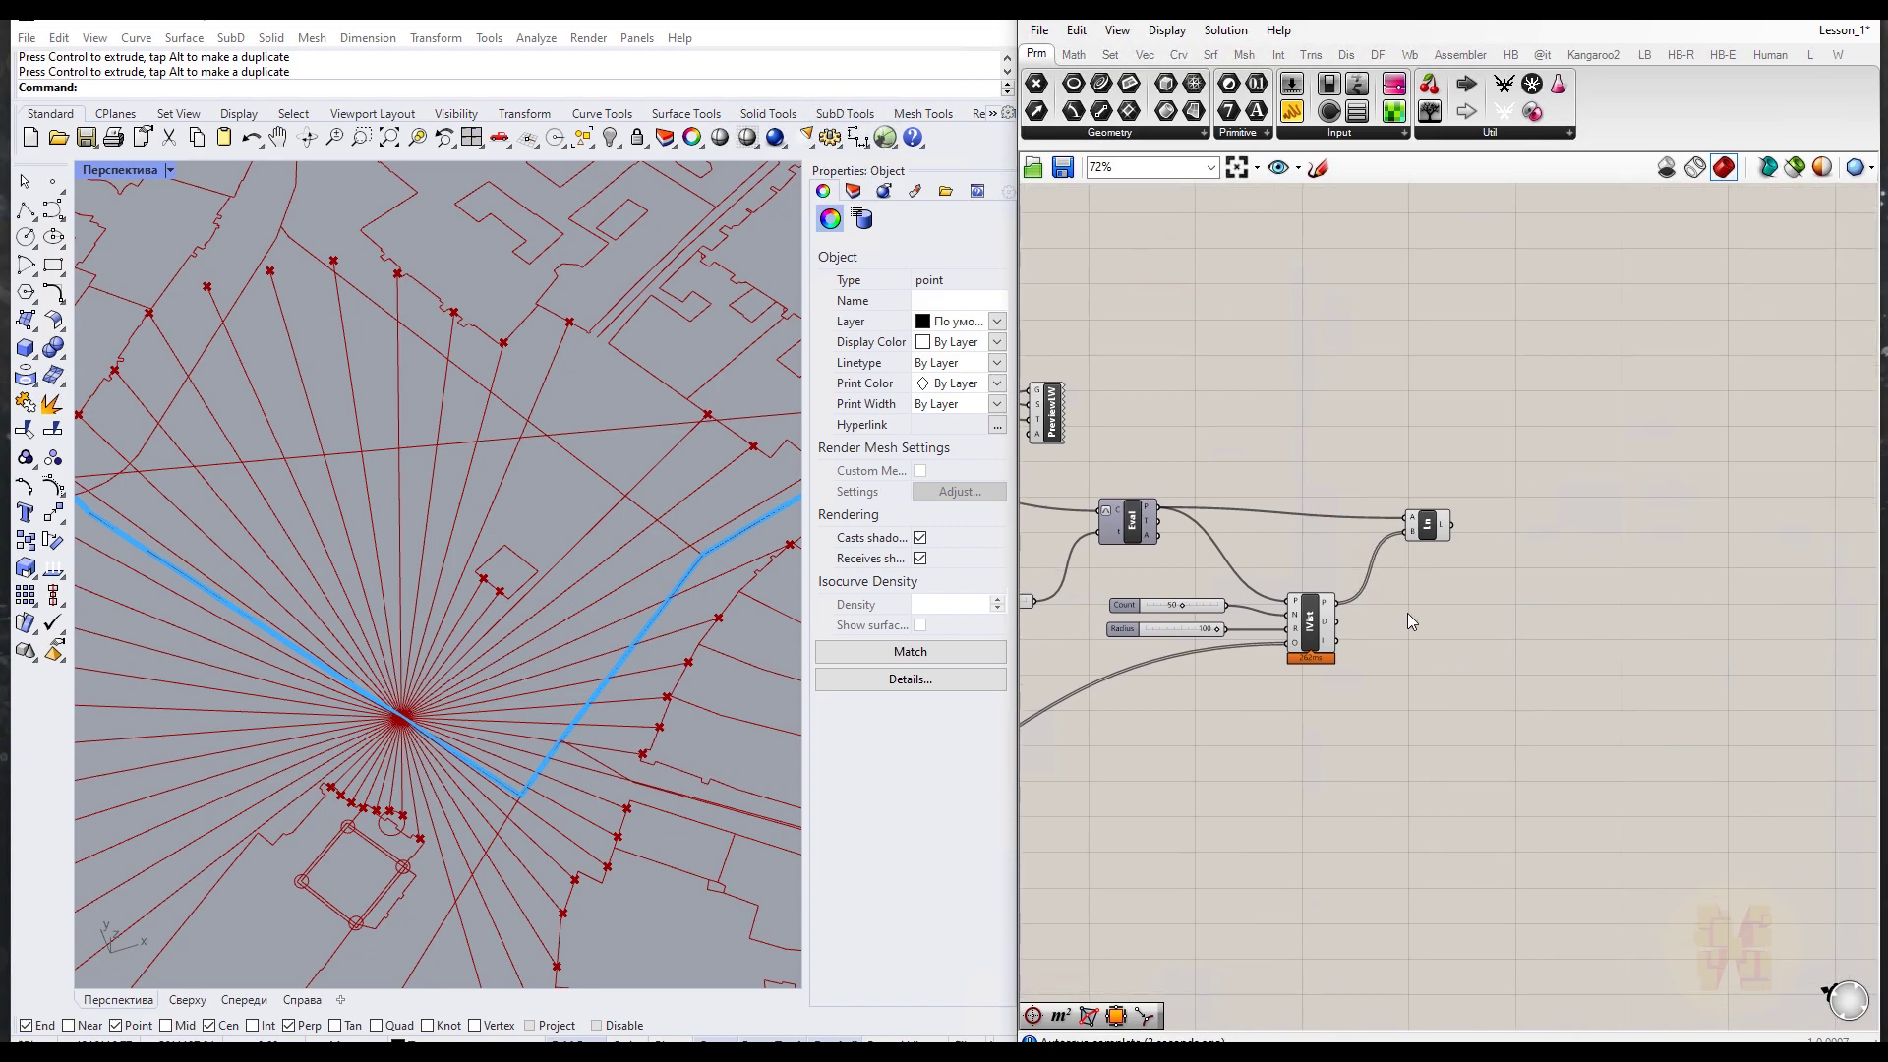
scroll(1407, 612, up, 3)
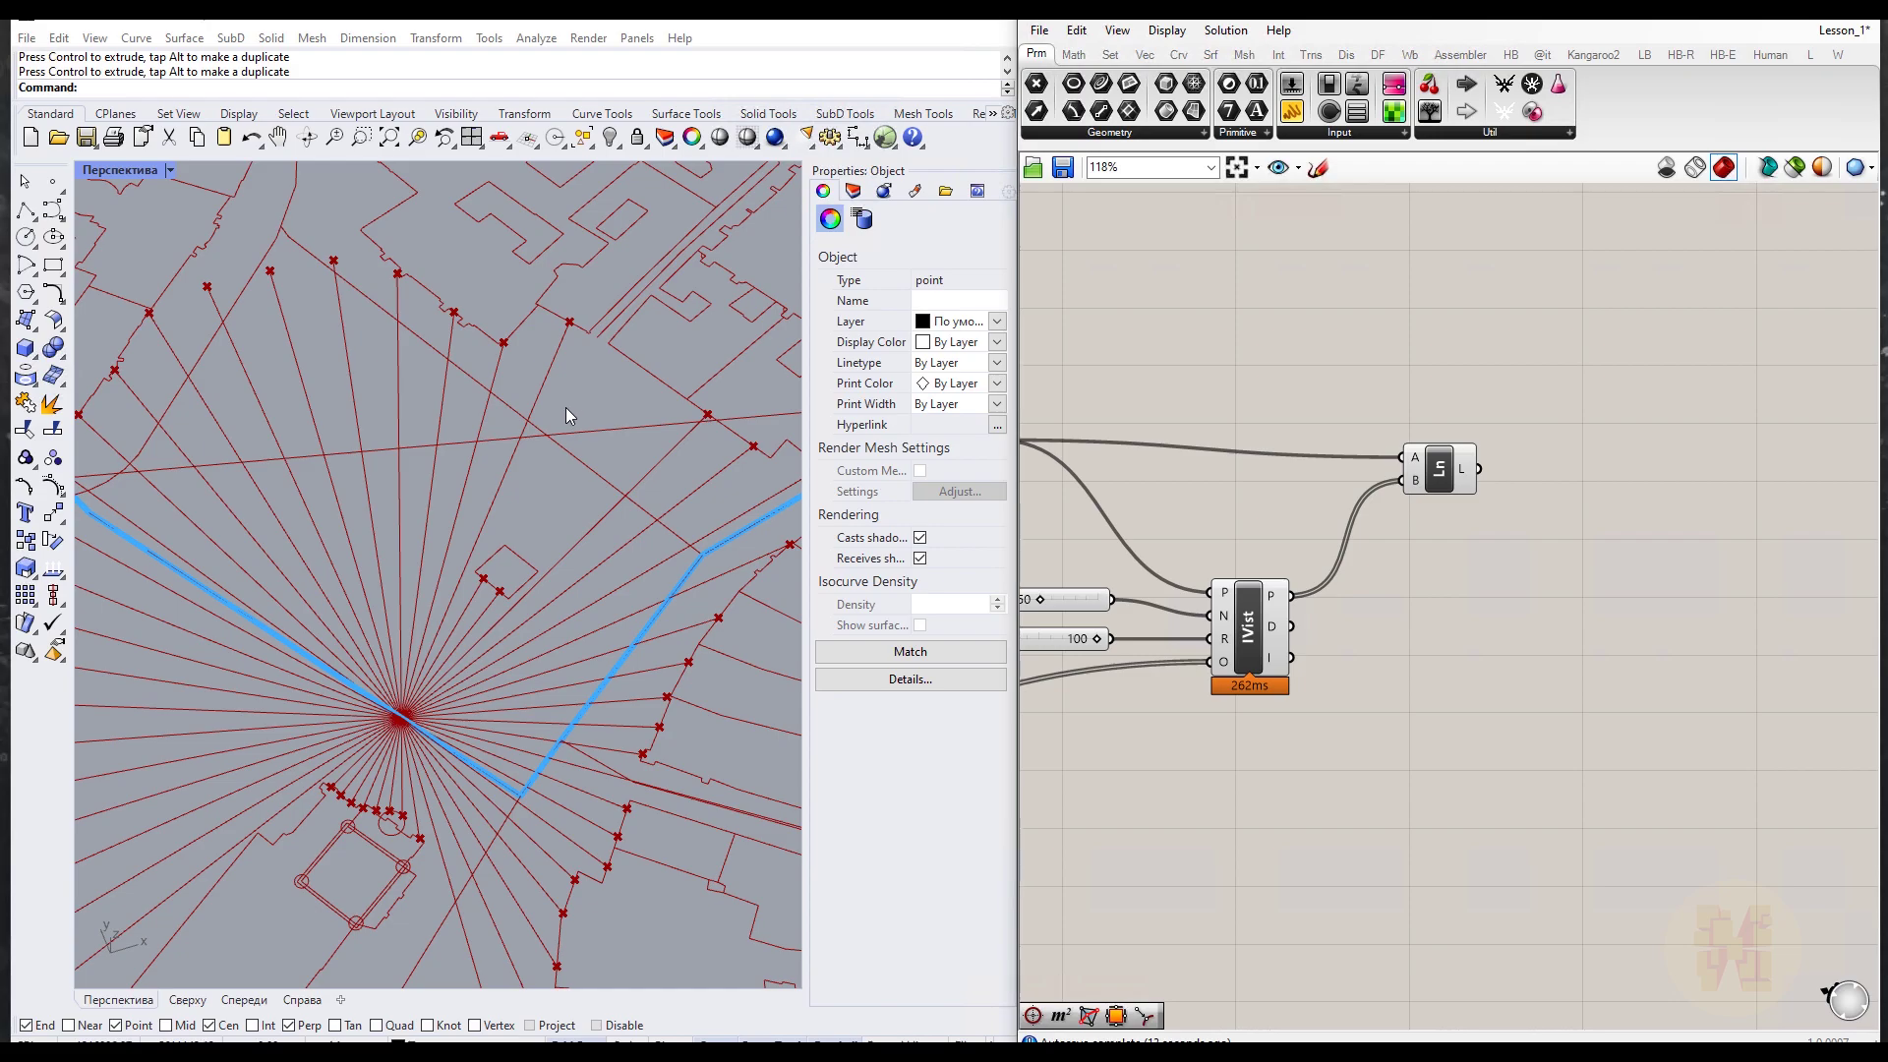
right_drag(486, 670, 326, 838)
right_drag(1201, 732, 1563, 772)
right_drag(1279, 727, 1464, 782)
scroll(1270, 727, up, 1)
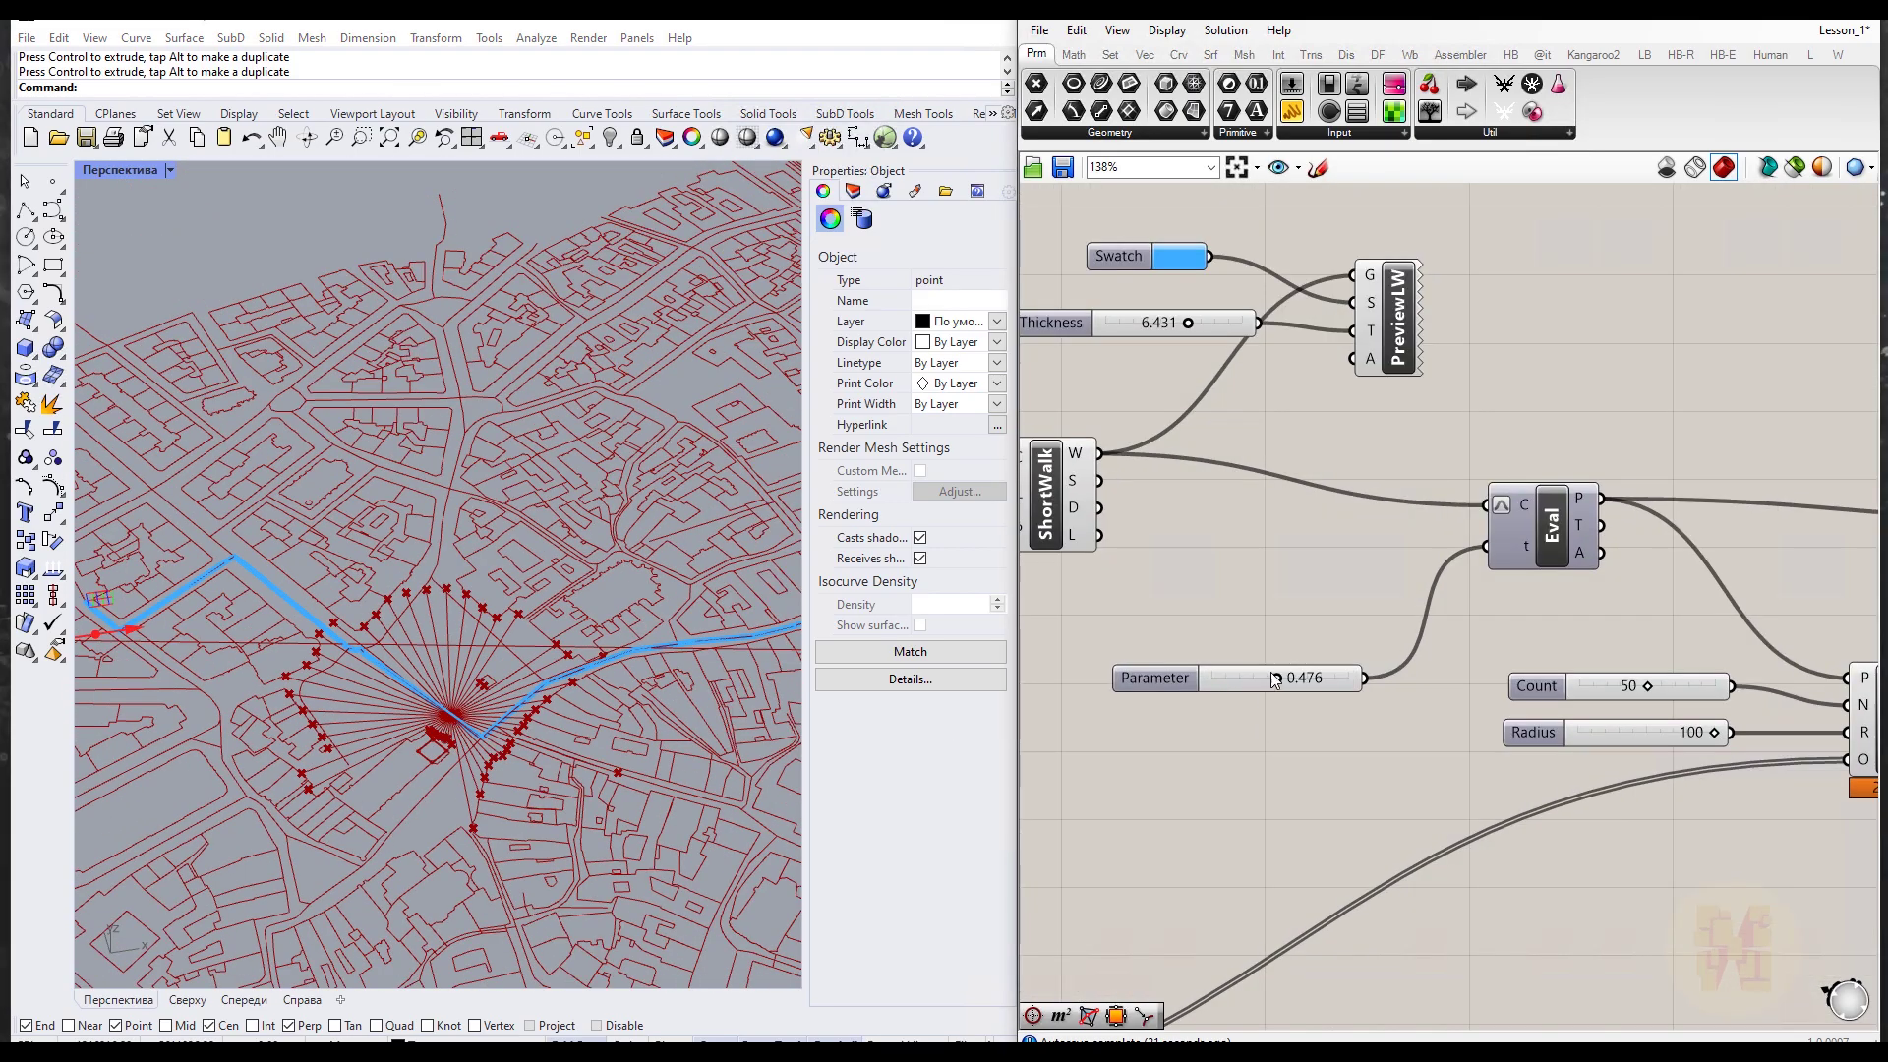
Step: Move the evaluated point along the route by setting the Parameter slider to 0.245
drag(1270, 679, 1241, 679)
scroll(677, 639, up, 2)
scroll(674, 632, up, 5)
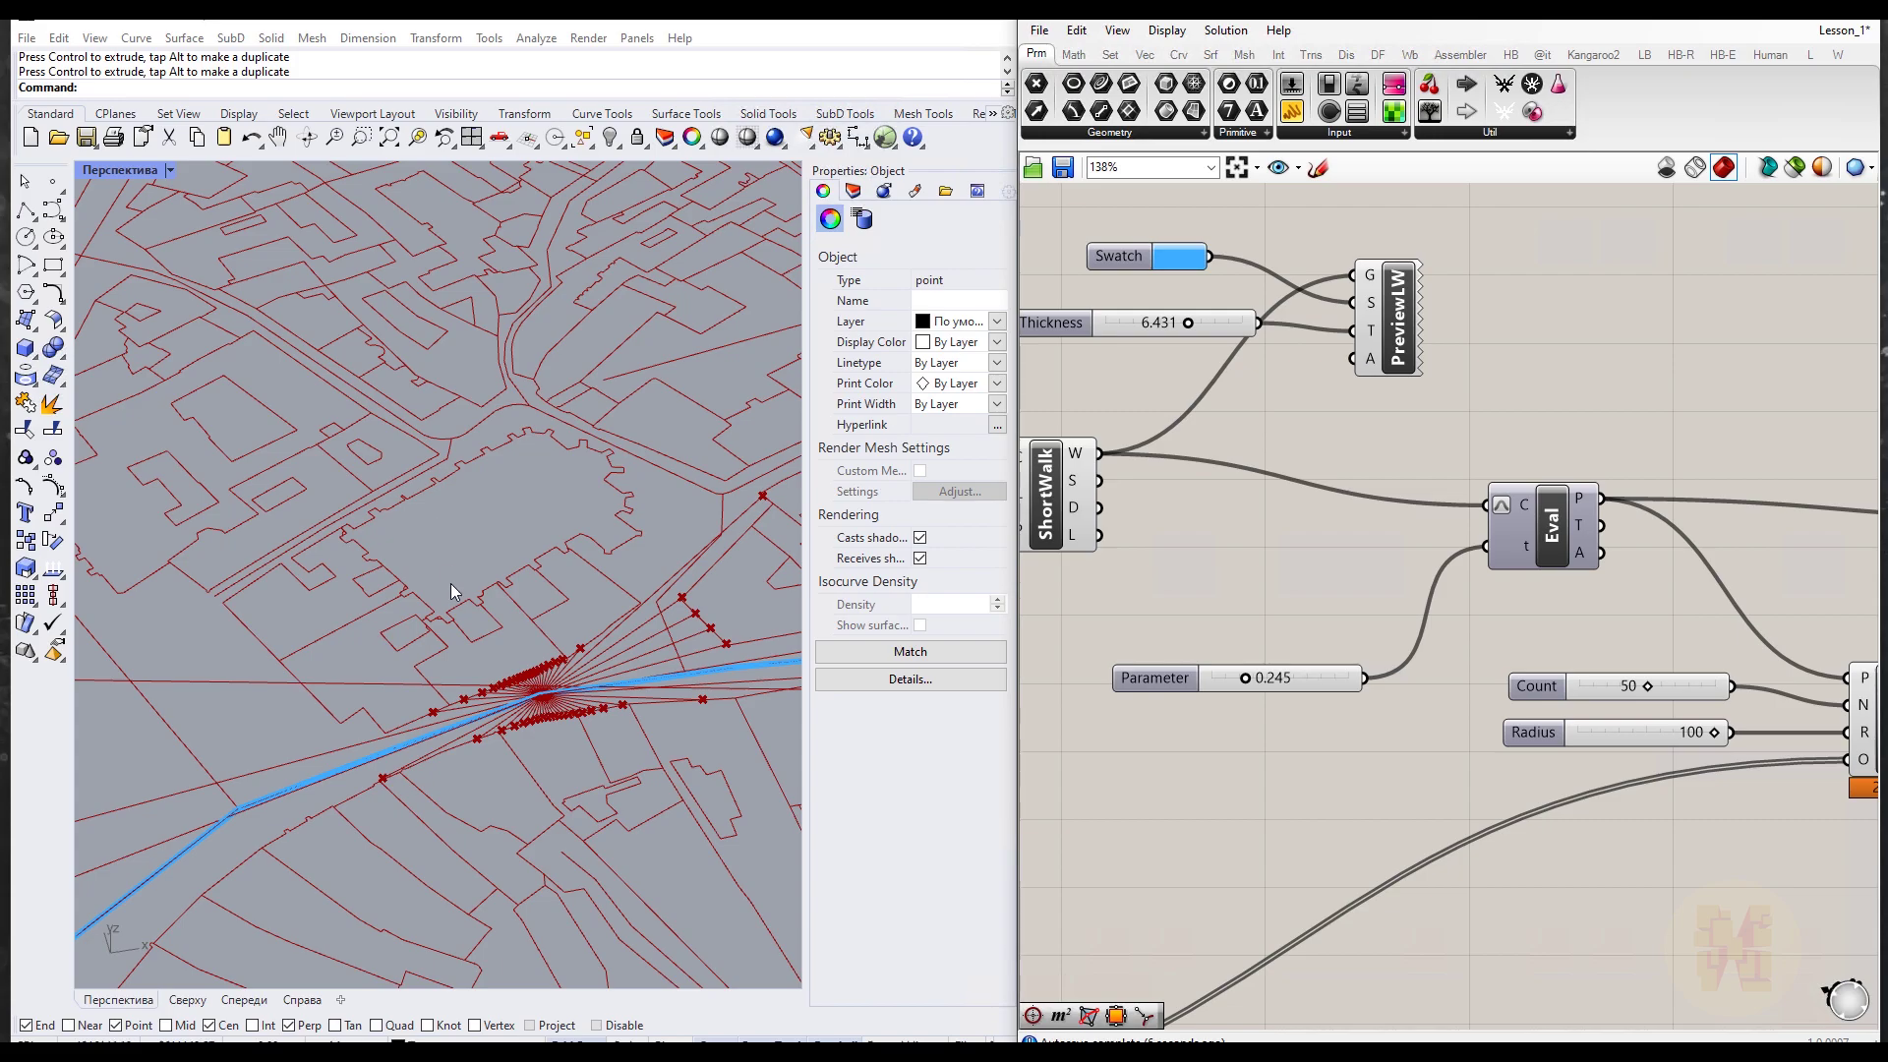
scroll(469, 605, down, 8)
scroll(186, 664, up, 5)
scroll(661, 673, down, 3)
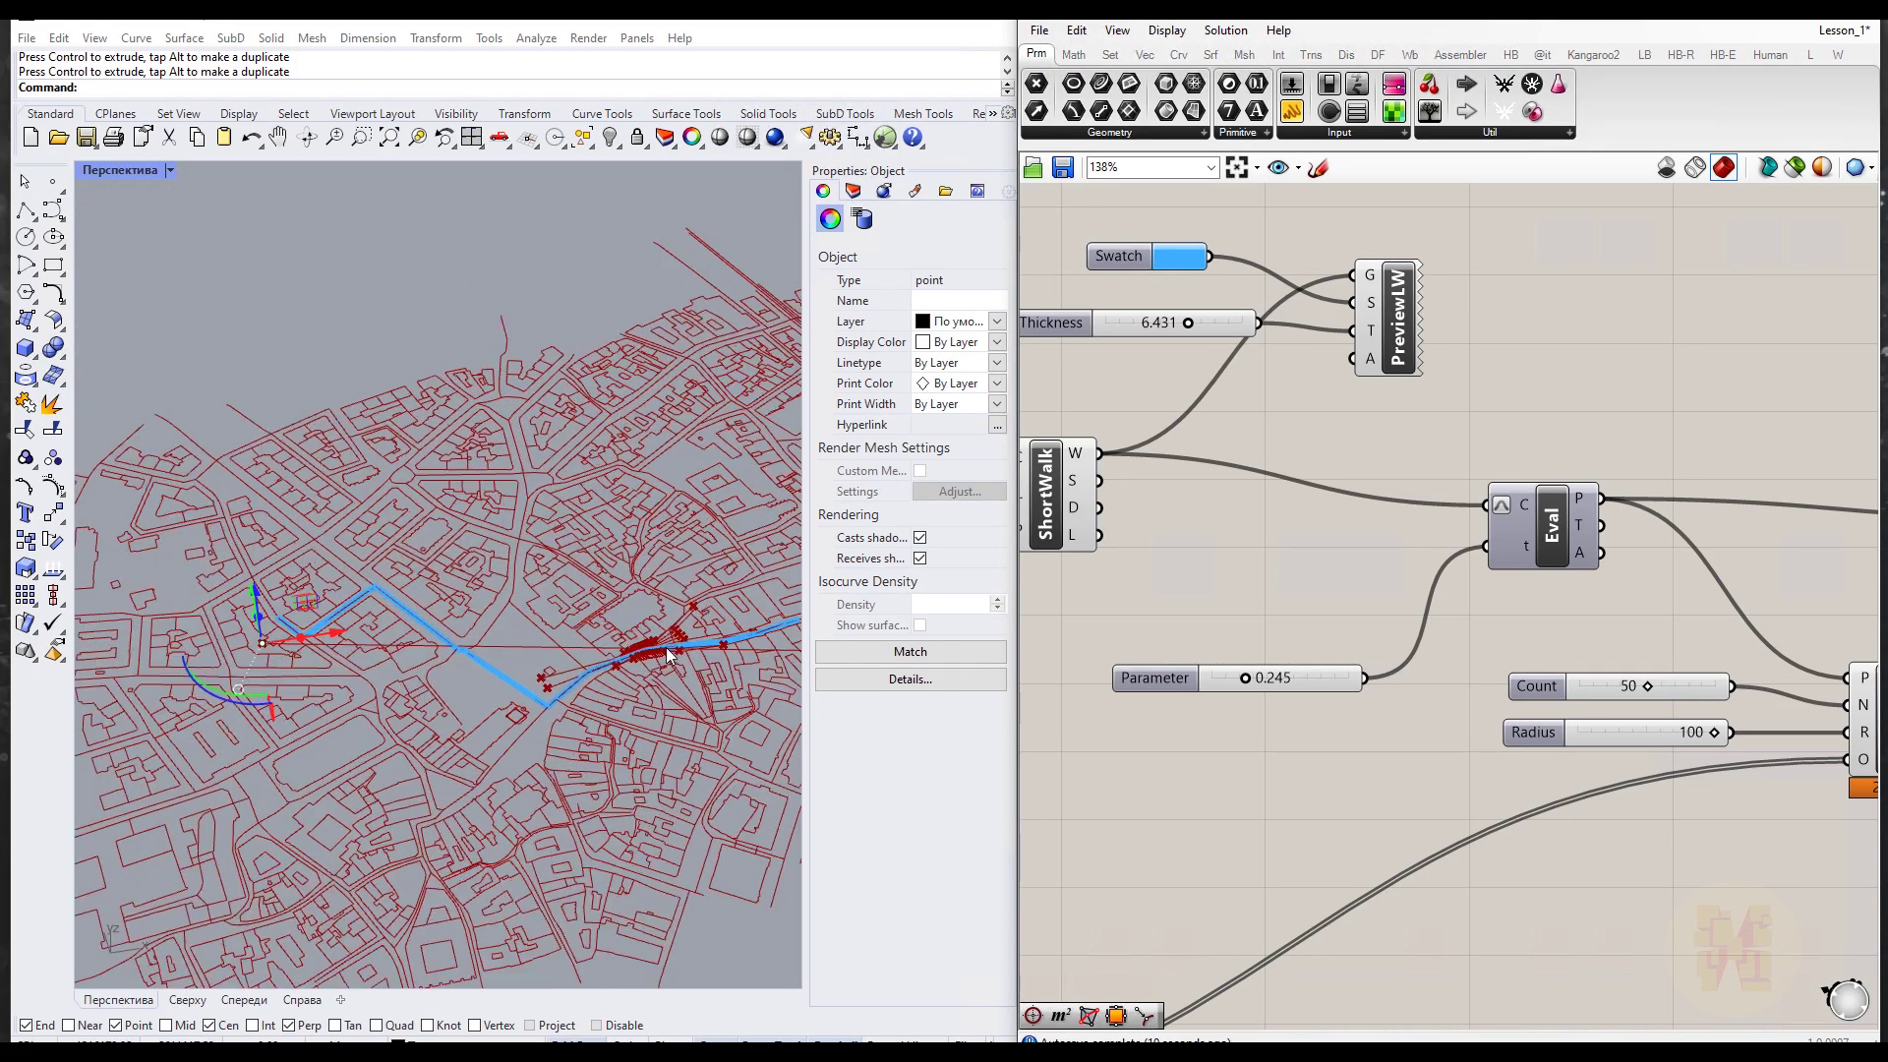
Step: Turn off the preview of the Line component feeding ShortWalk's P input
scroll(1131, 763, down, 2)
right_drag(1131, 763, 1614, 750)
click(1231, 590)
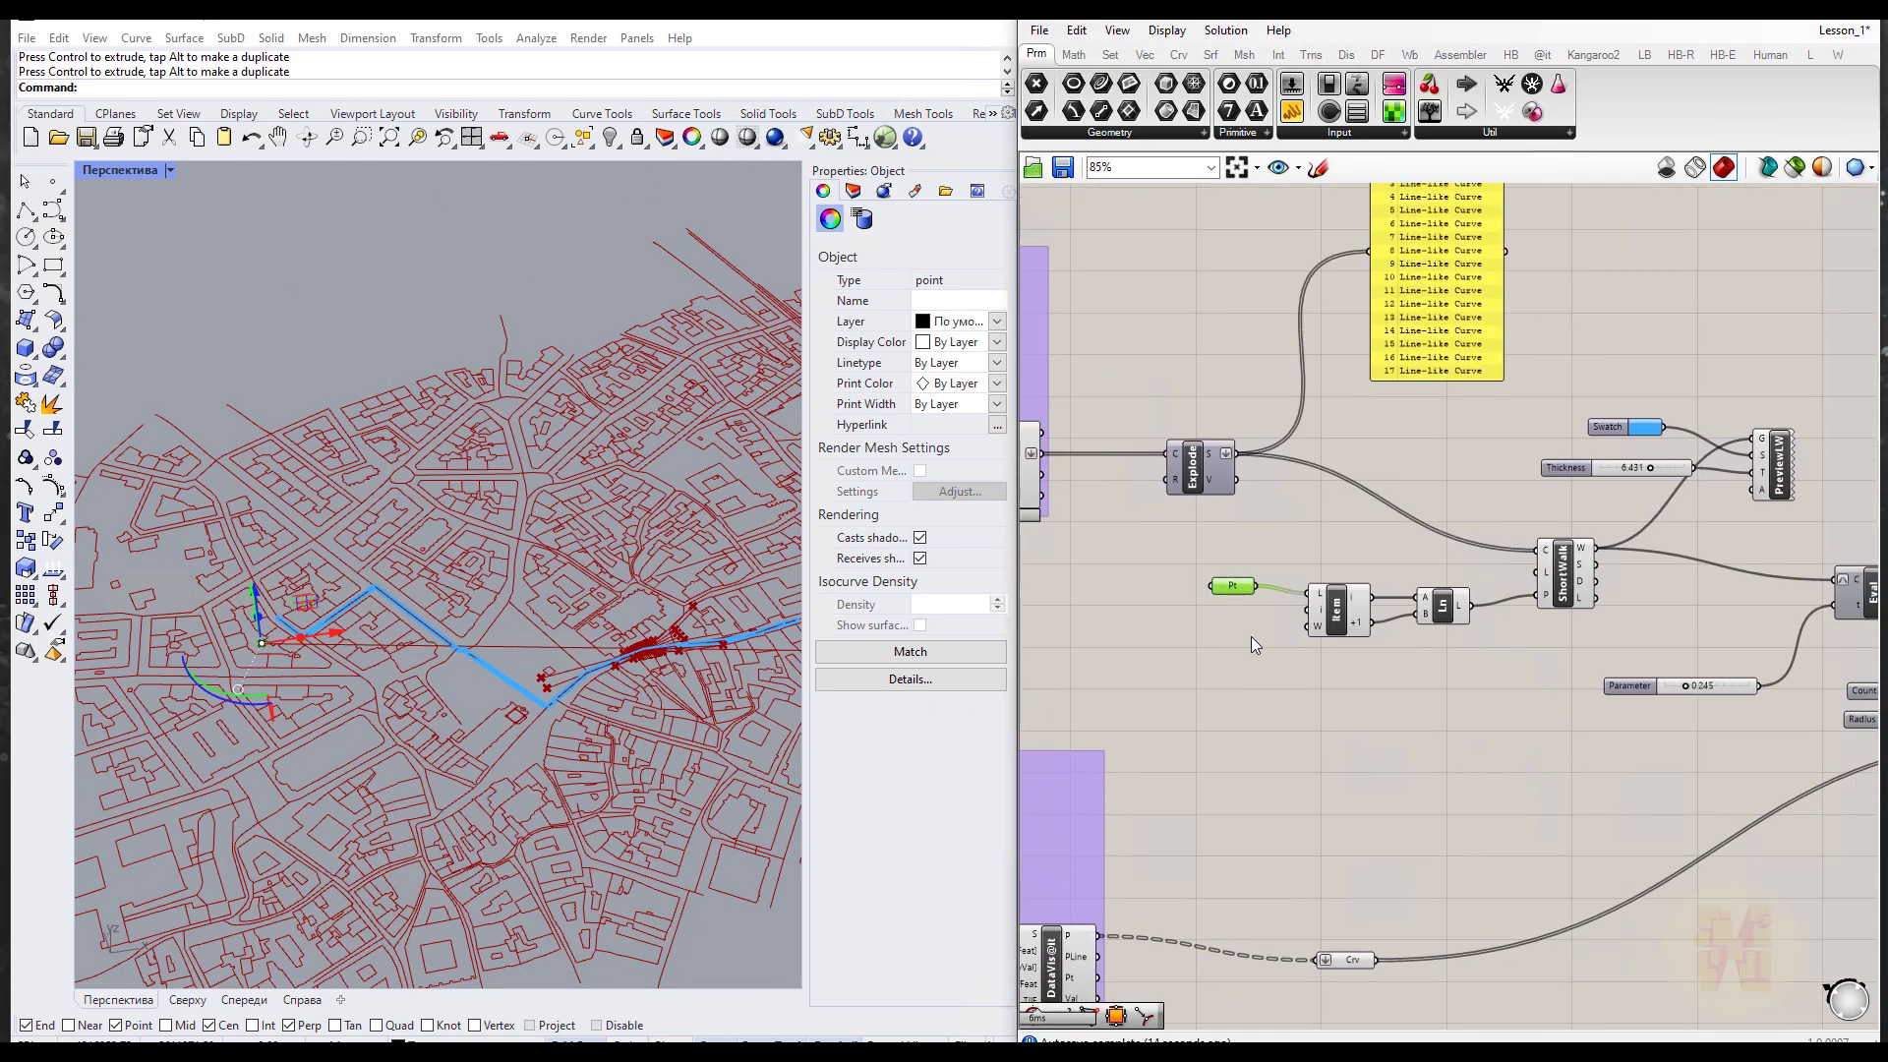
click(1442, 607)
right_click(1453, 706)
click(1502, 757)
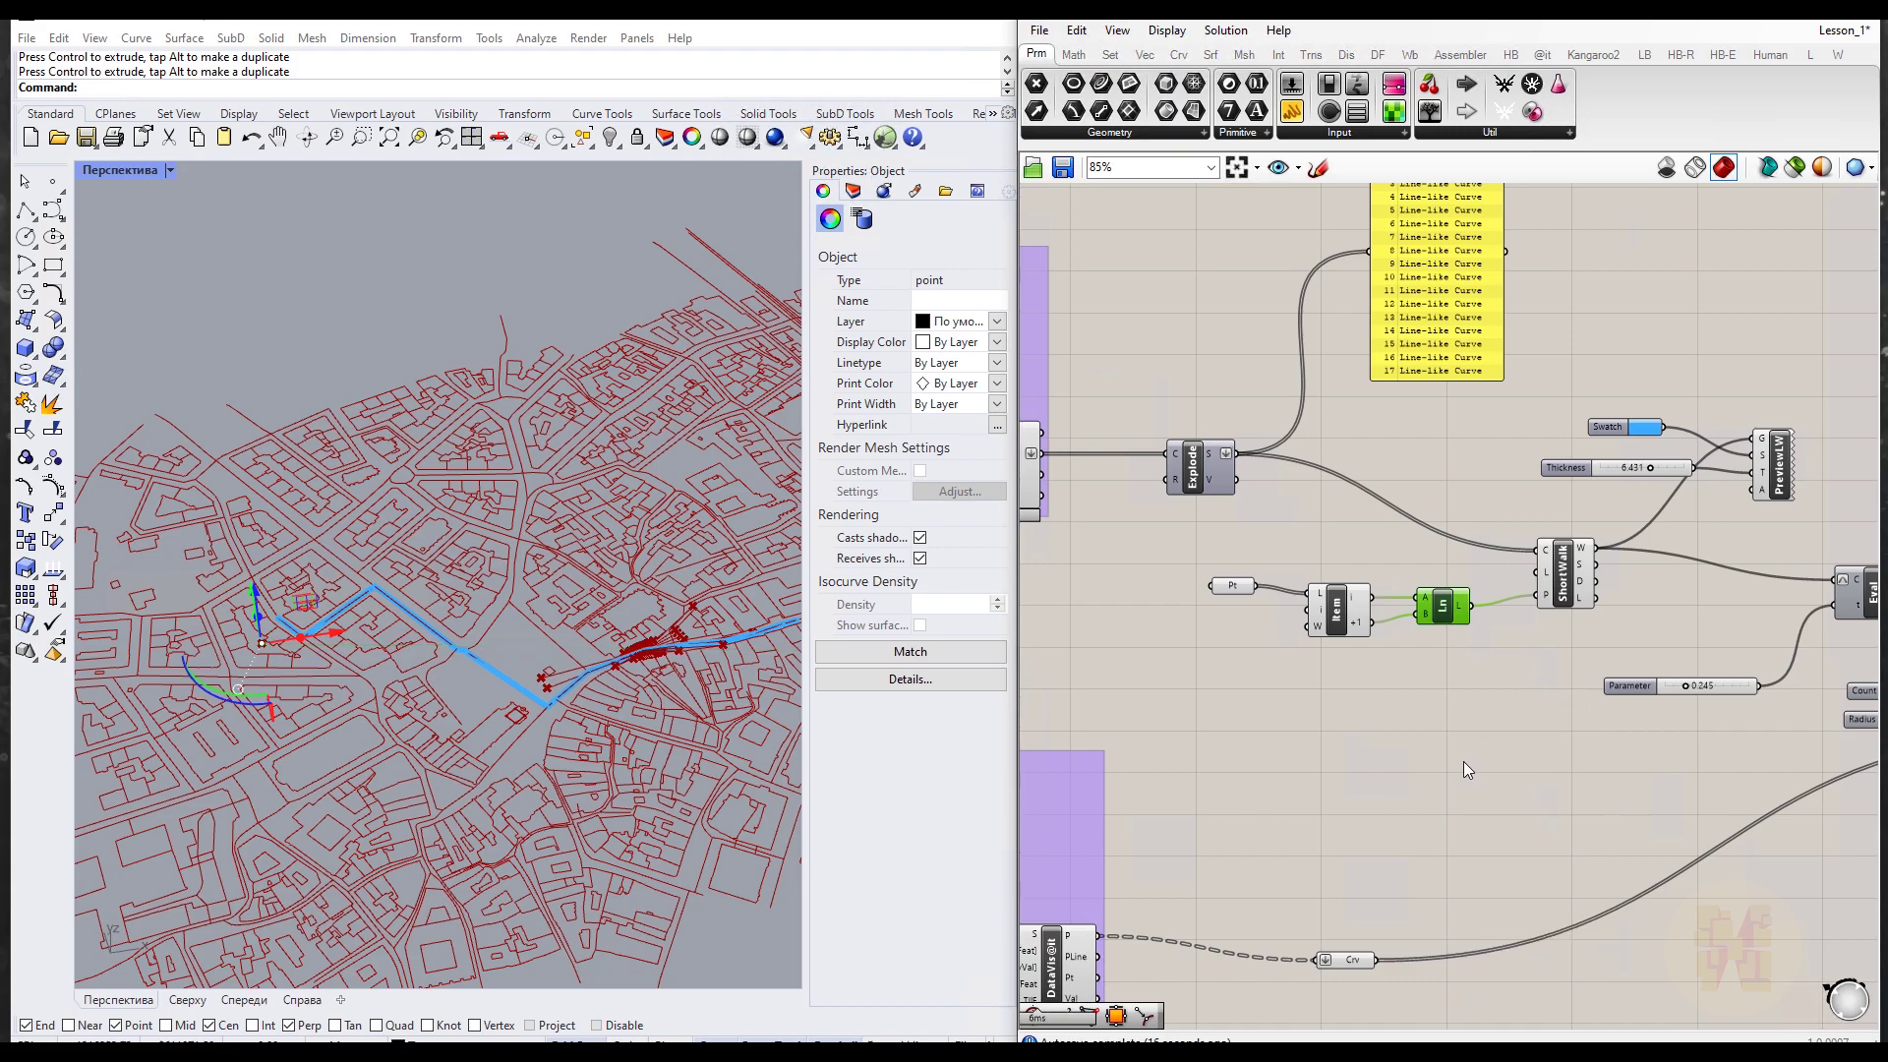
right_drag(1437, 767, 1062, 787)
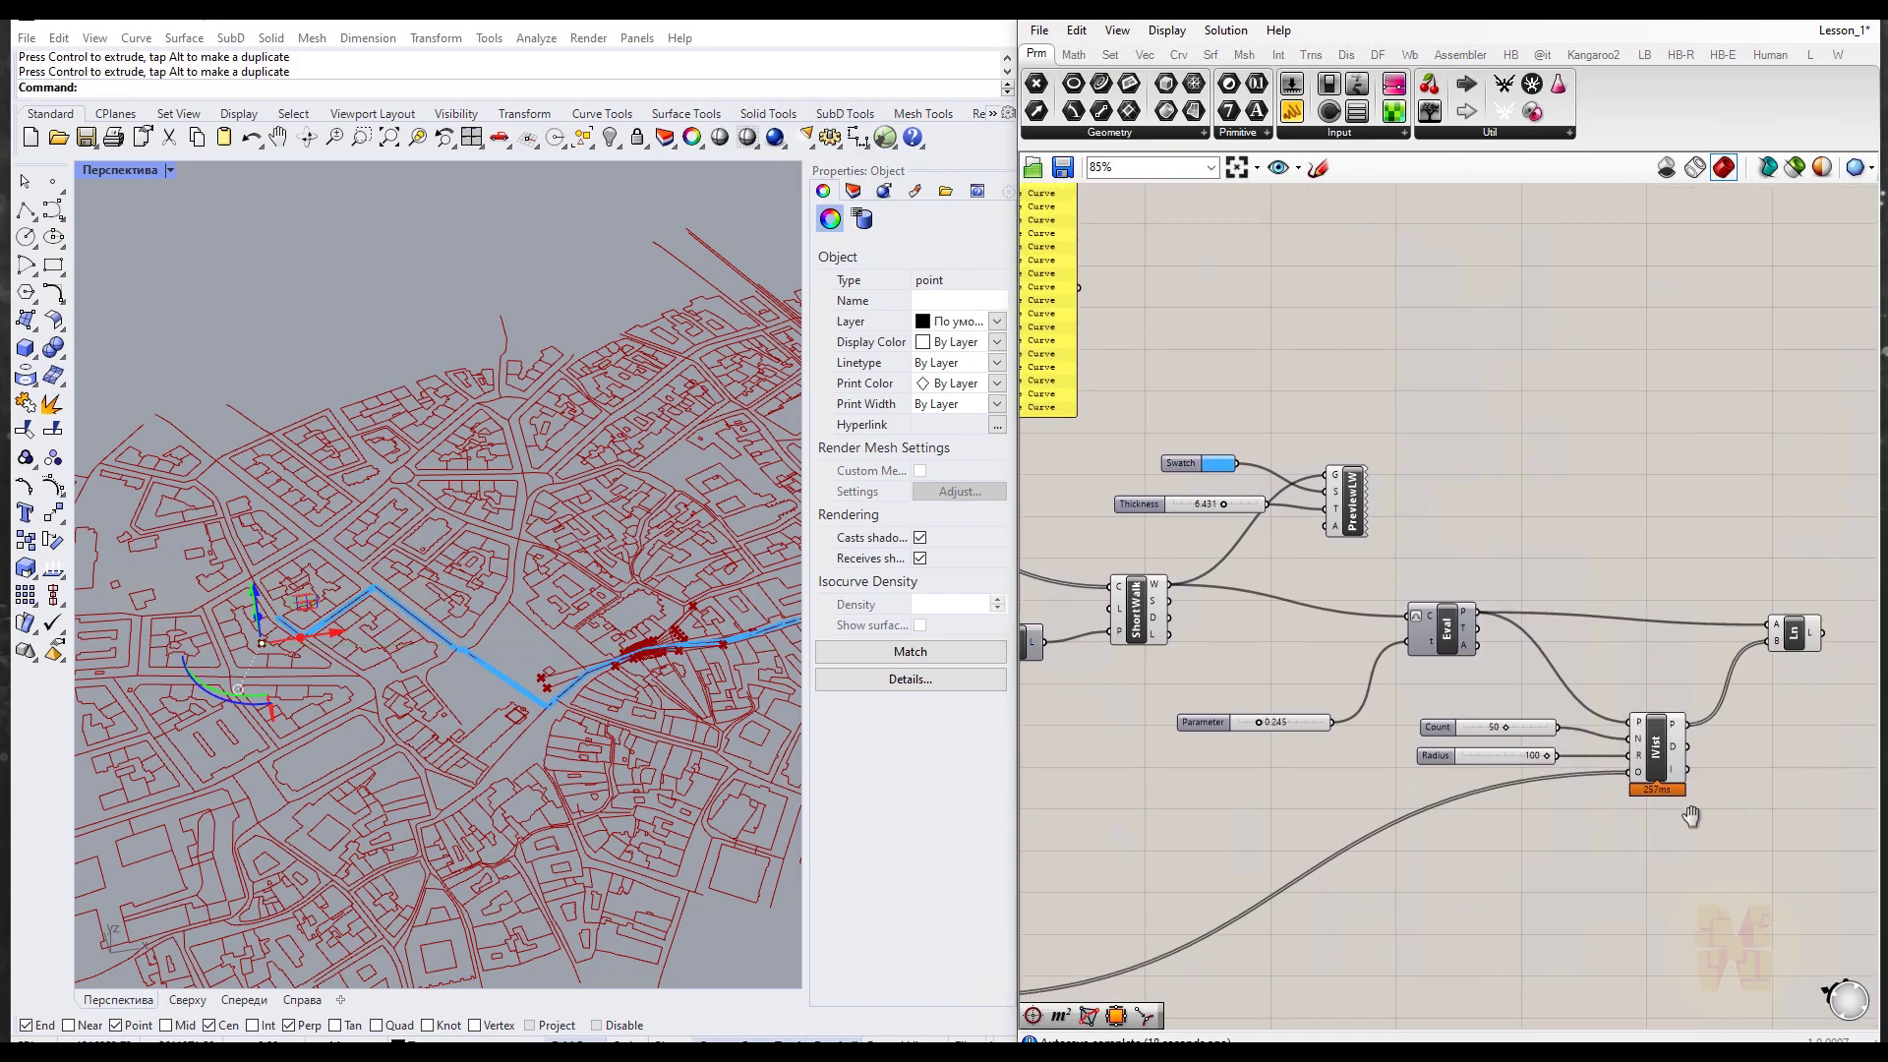
Step: Shift the route point with its isovist by setting the Parameter slider to 0.541
scroll(1485, 814, up, 4)
scroll(683, 638, up, 2)
scroll(649, 650, up, 8)
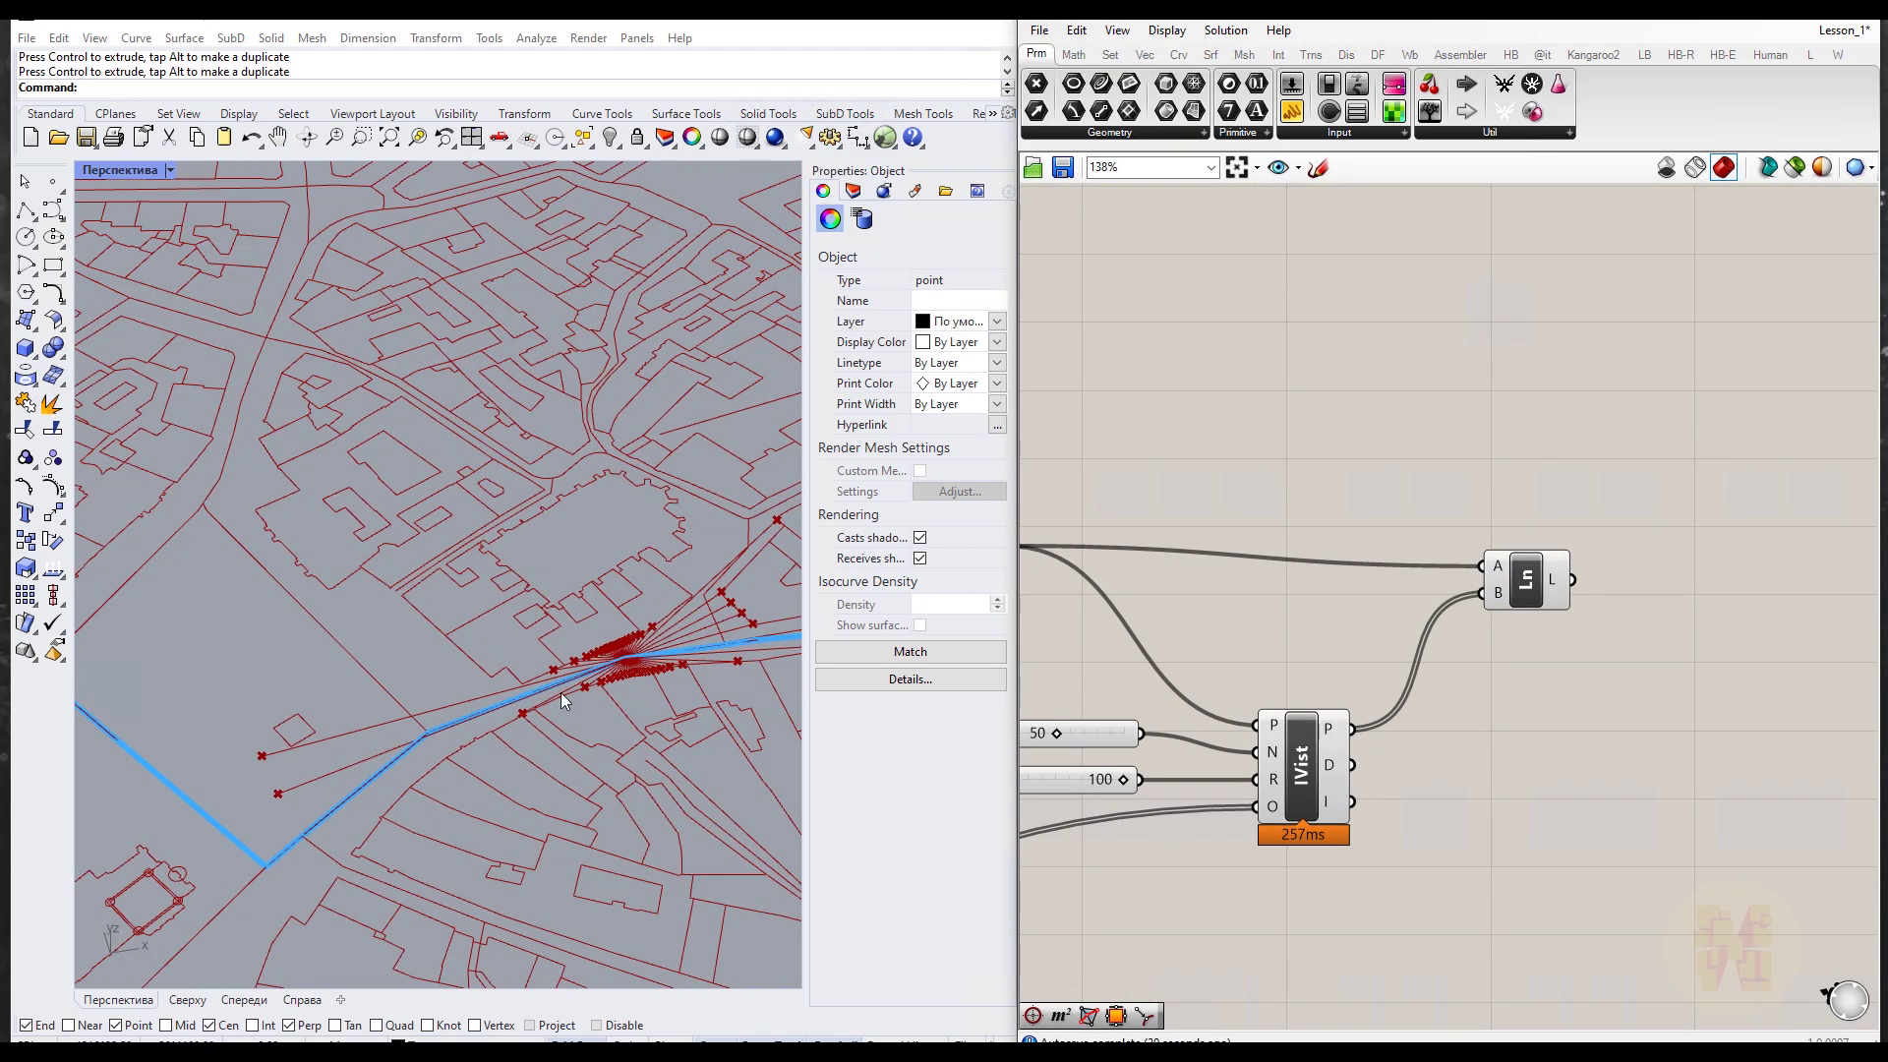
right_drag(1093, 867, 1516, 733)
right_drag(1189, 728, 1349, 780)
right_drag(1416, 707, 1550, 699)
right_drag(1354, 819, 1425, 788)
scroll(1420, 789, down, 2)
scroll(1401, 725, up, 2)
drag(1374, 693, 1421, 688)
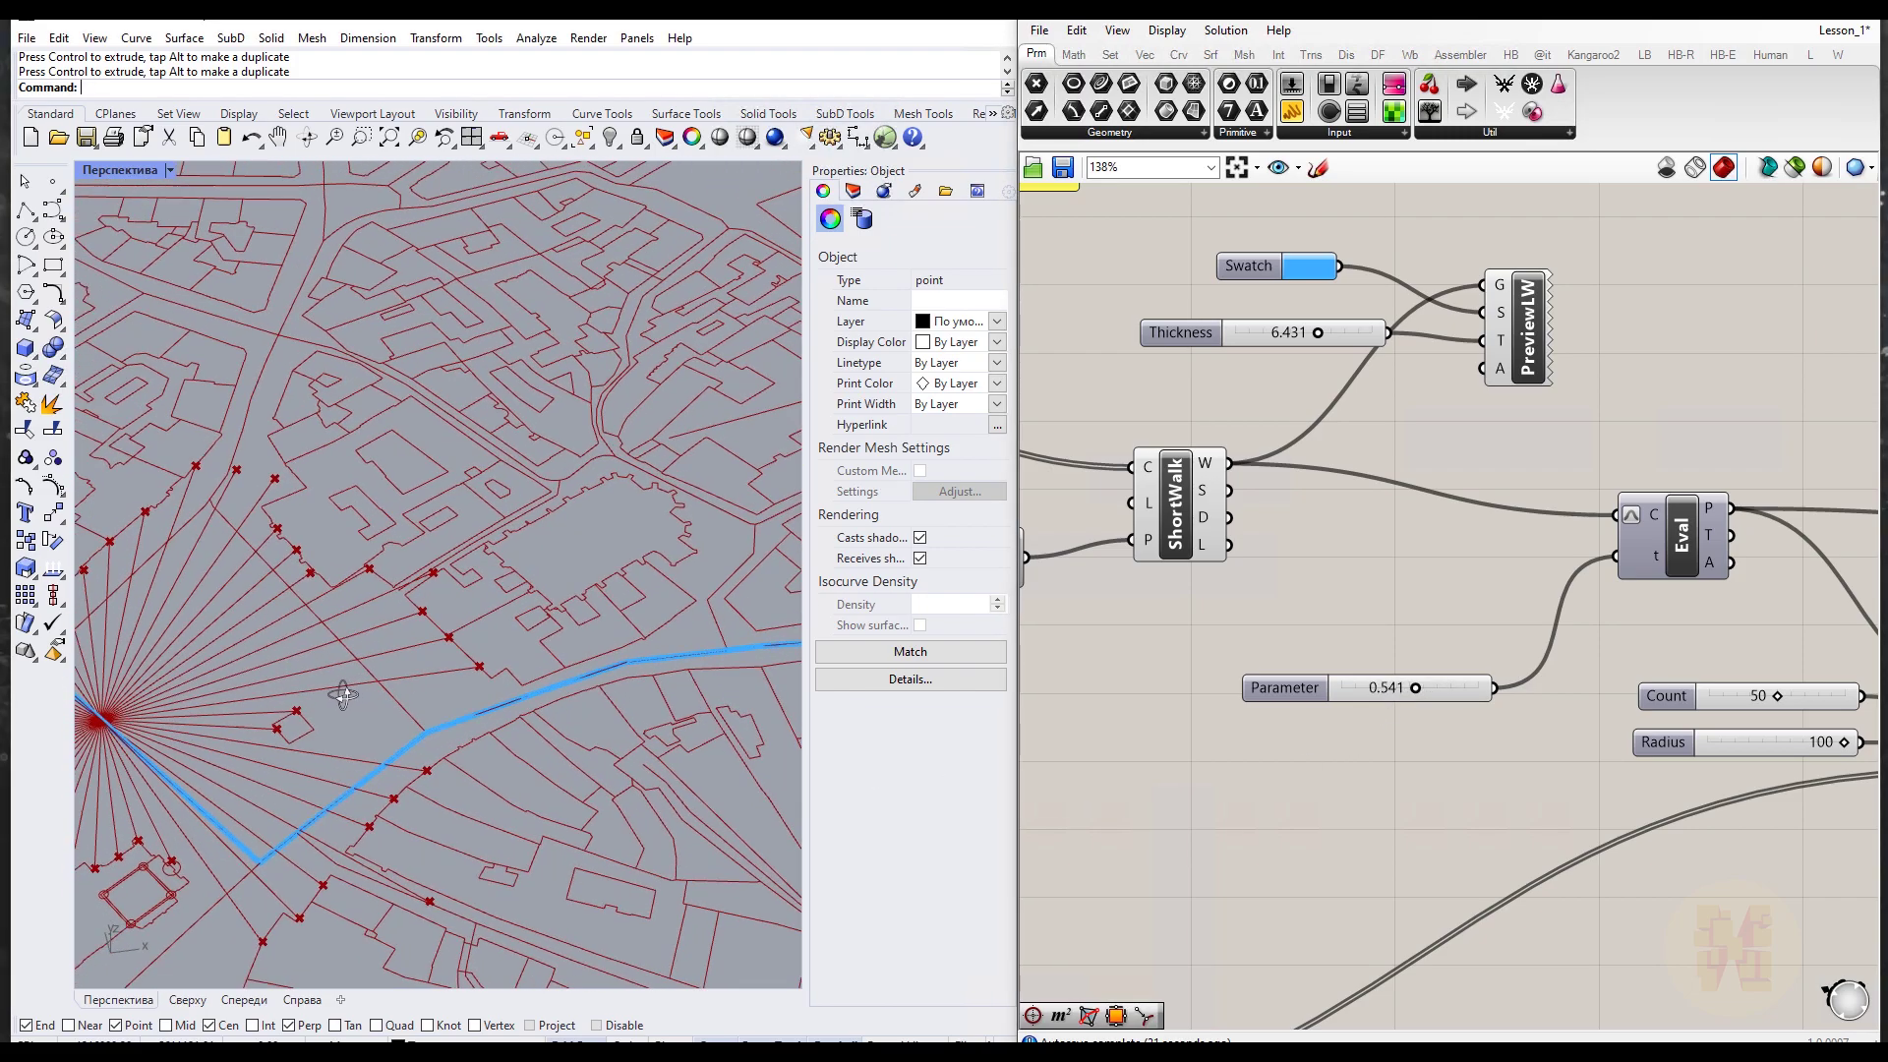
shift+right_drag(303, 700, 688, 669)
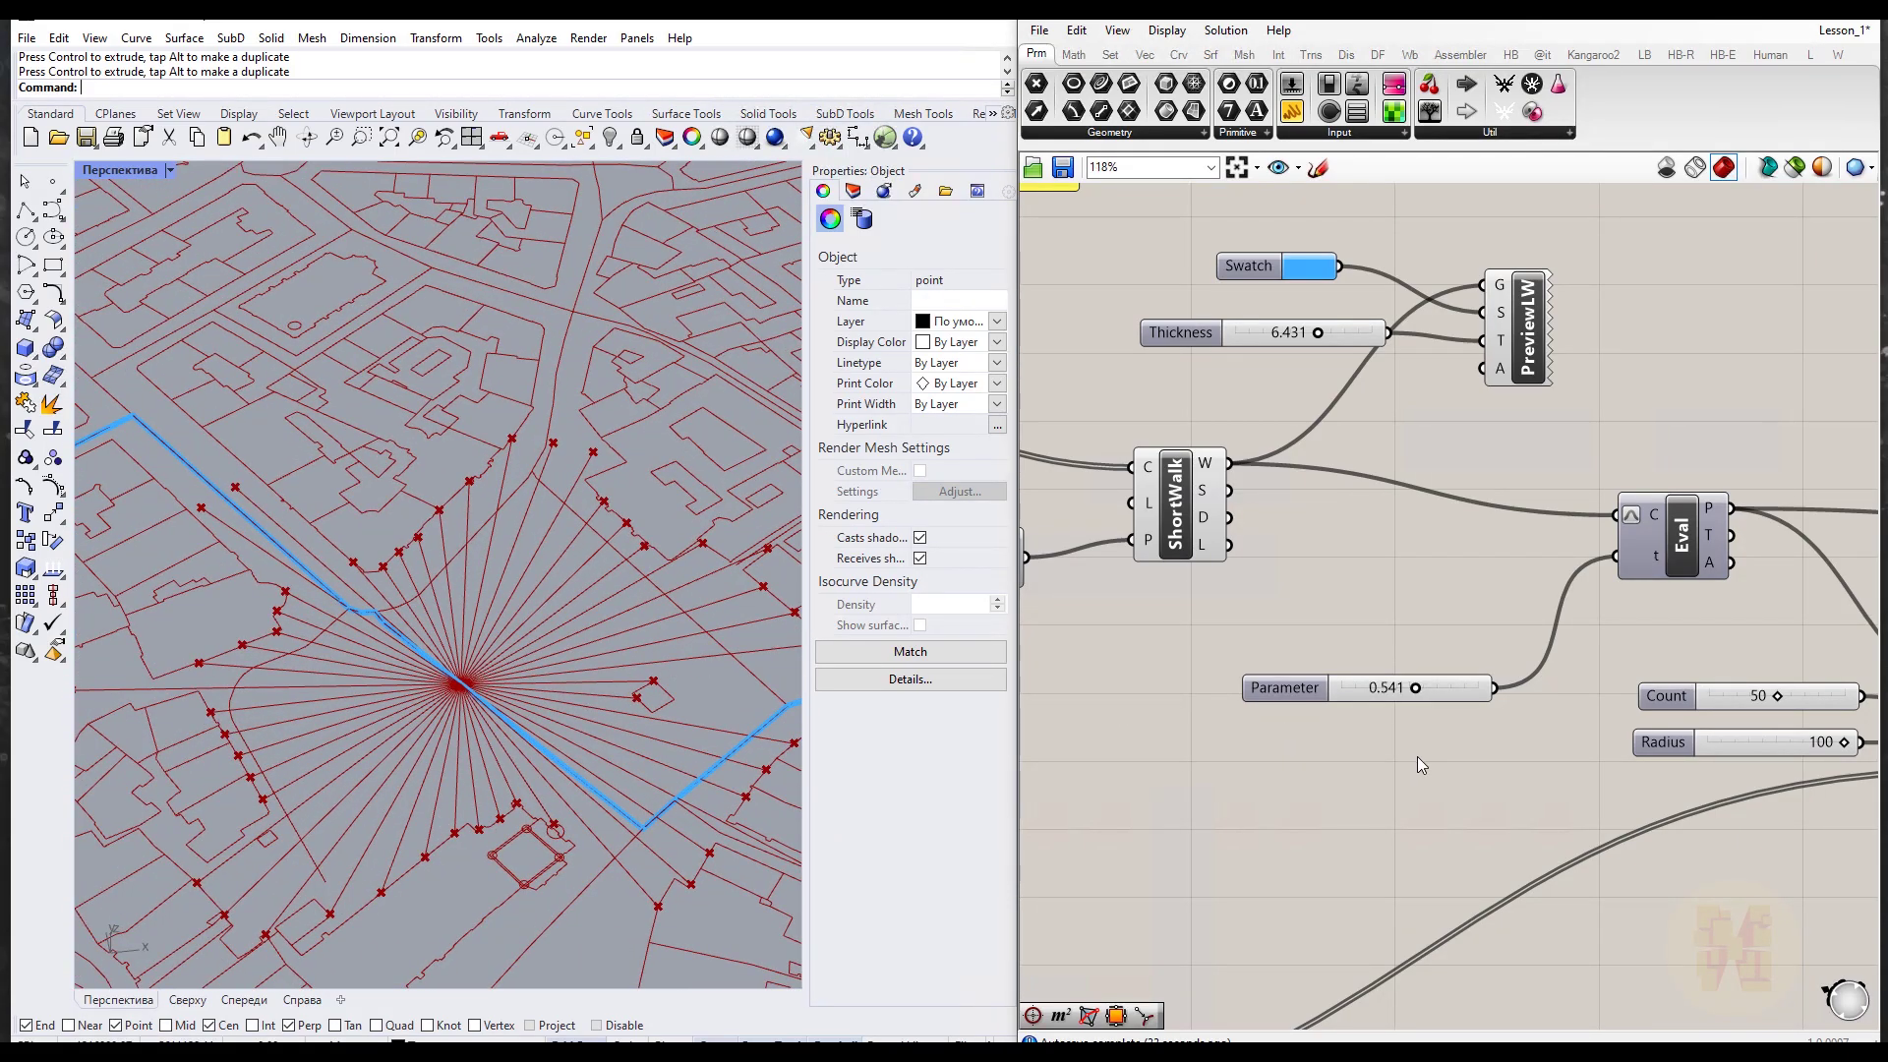
Step: Raise the maximum of the Radius slider feeding IsoVist's R input to 500
scroll(1418, 757, down, 3)
scroll(1414, 729, up, 4)
scroll(1414, 730, up, 2)
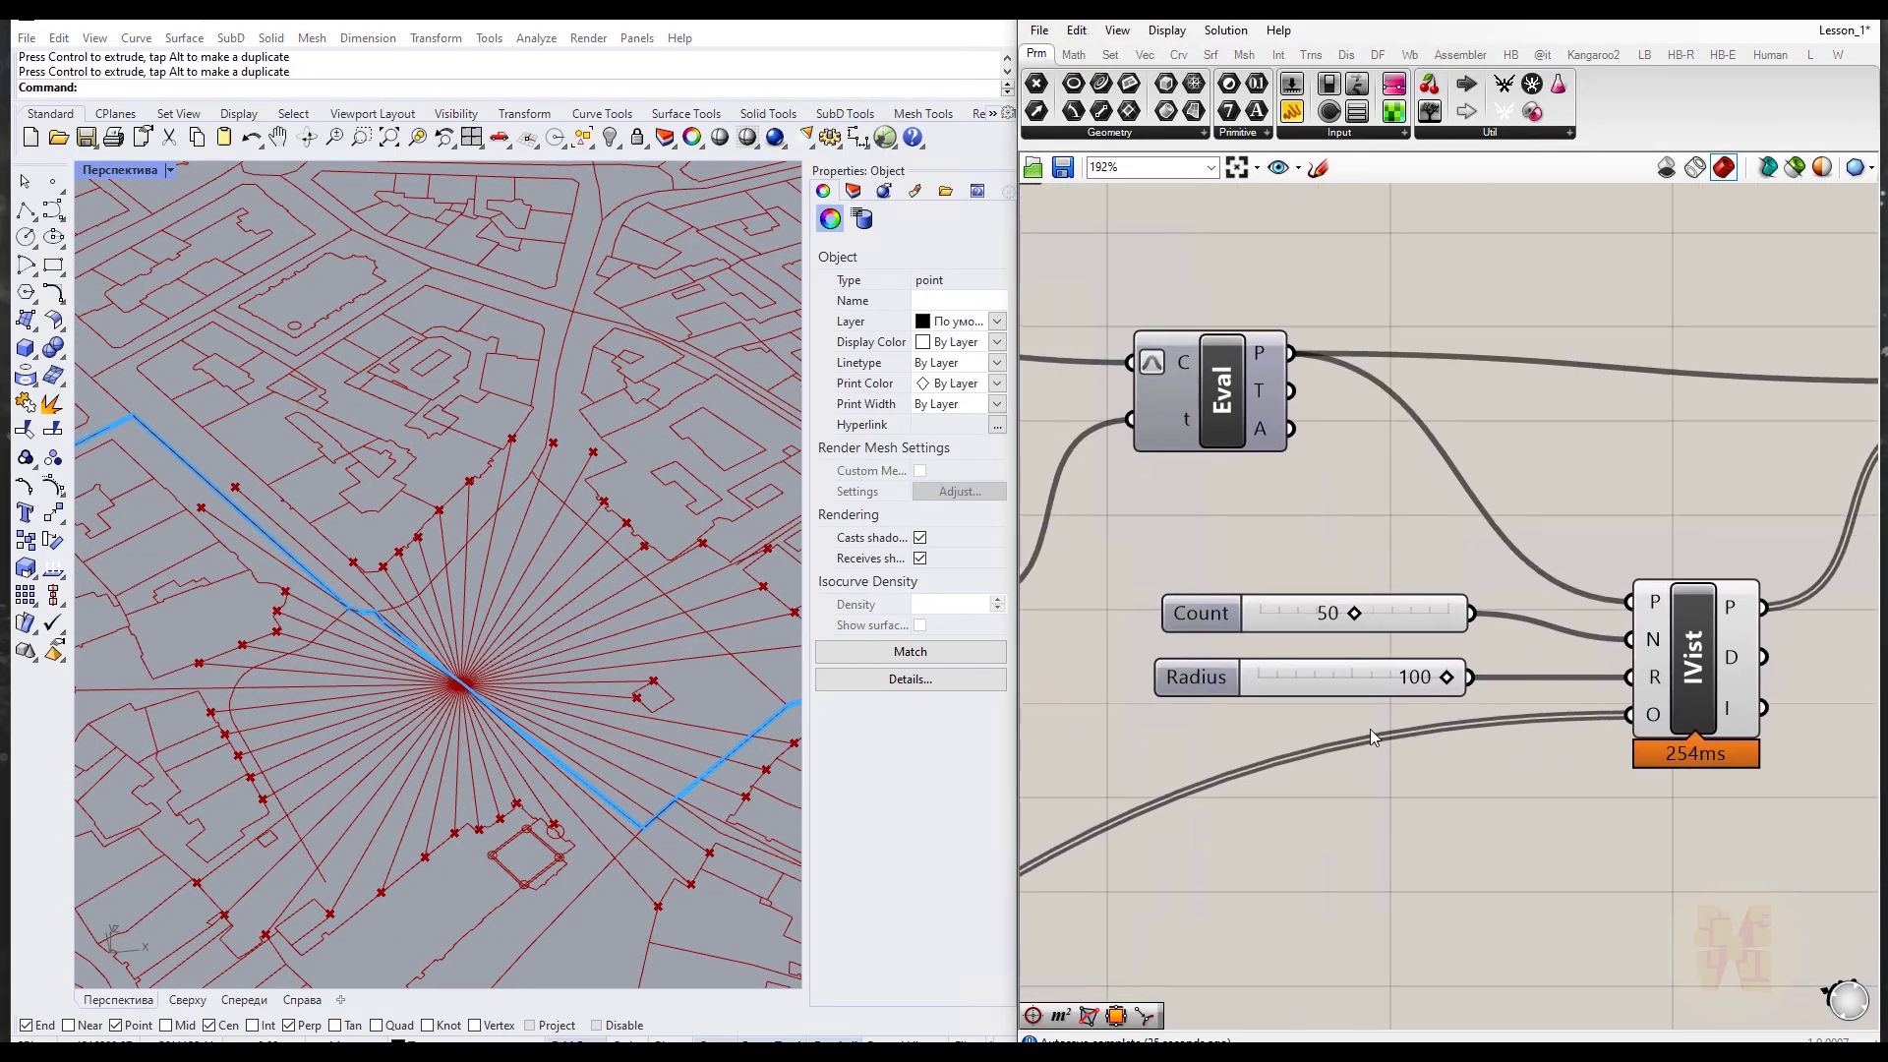
double_click(1216, 688)
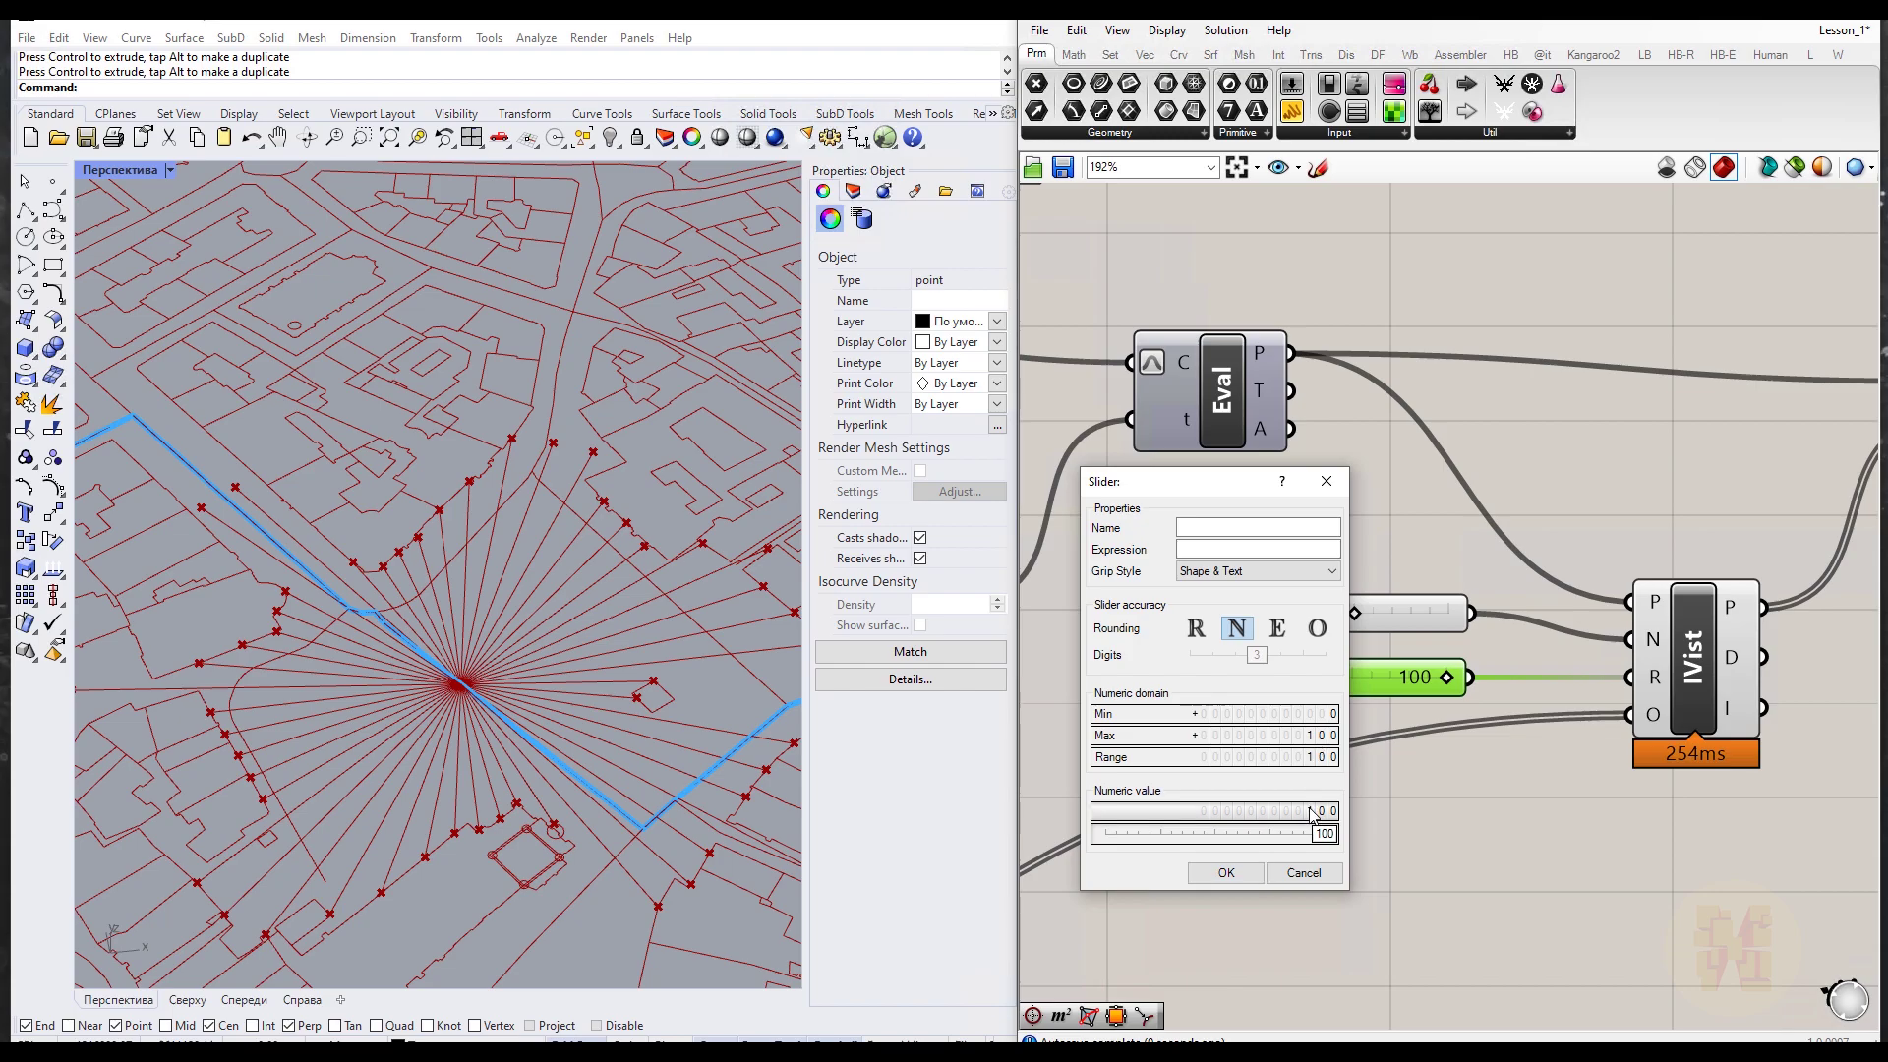
click(1323, 834)
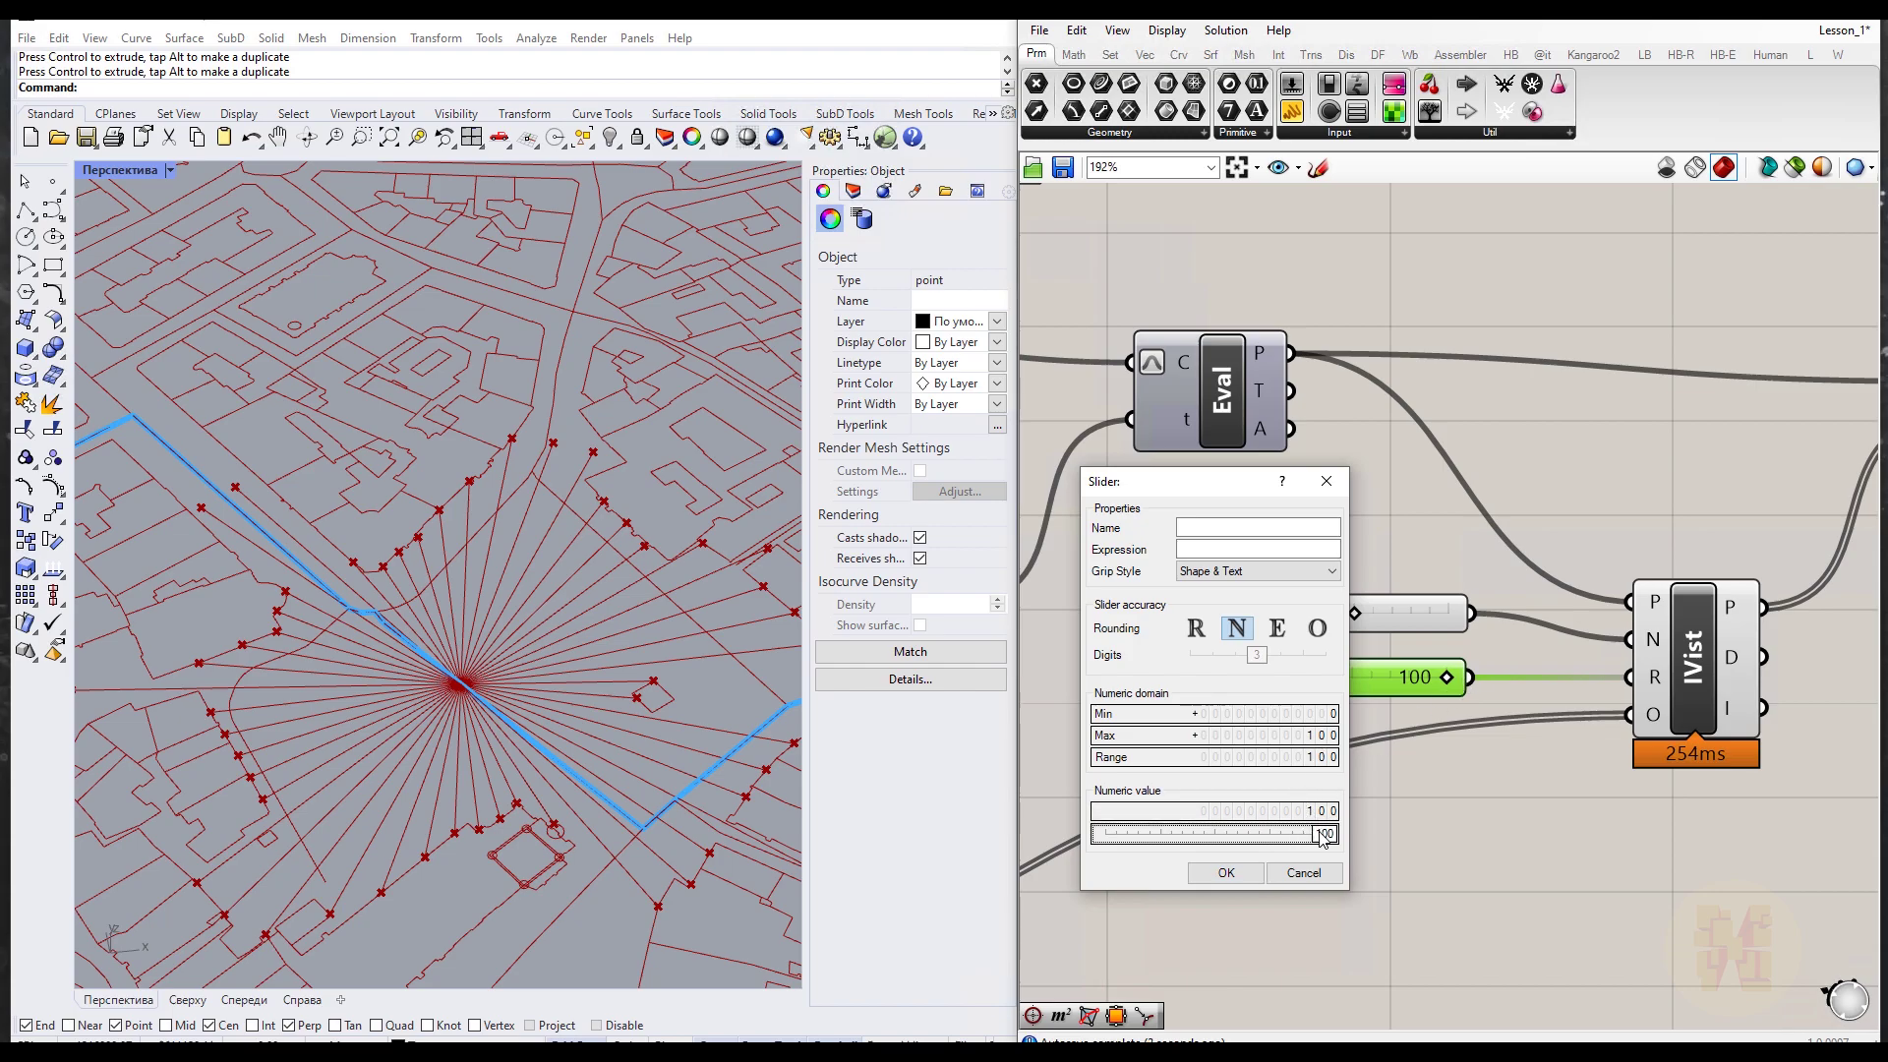
text(200)
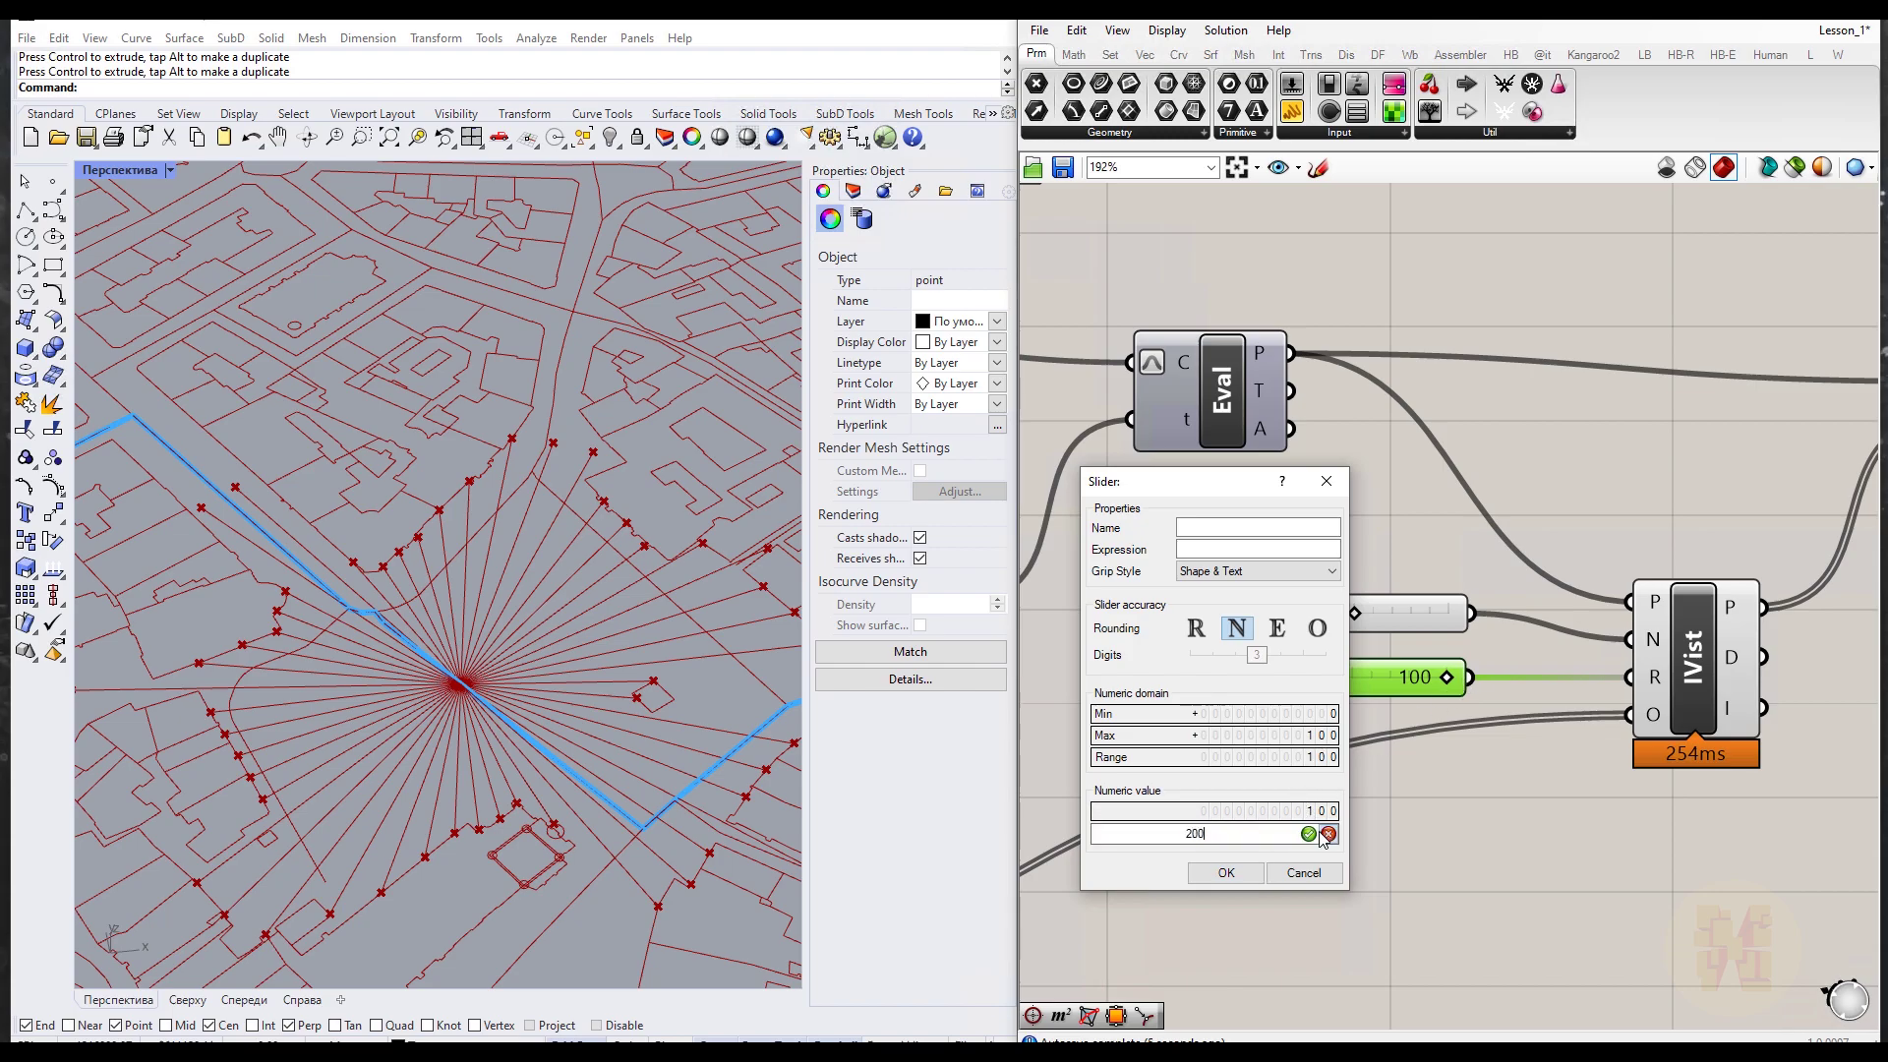
click(1327, 834)
click(1328, 738)
text(500)
click(1309, 736)
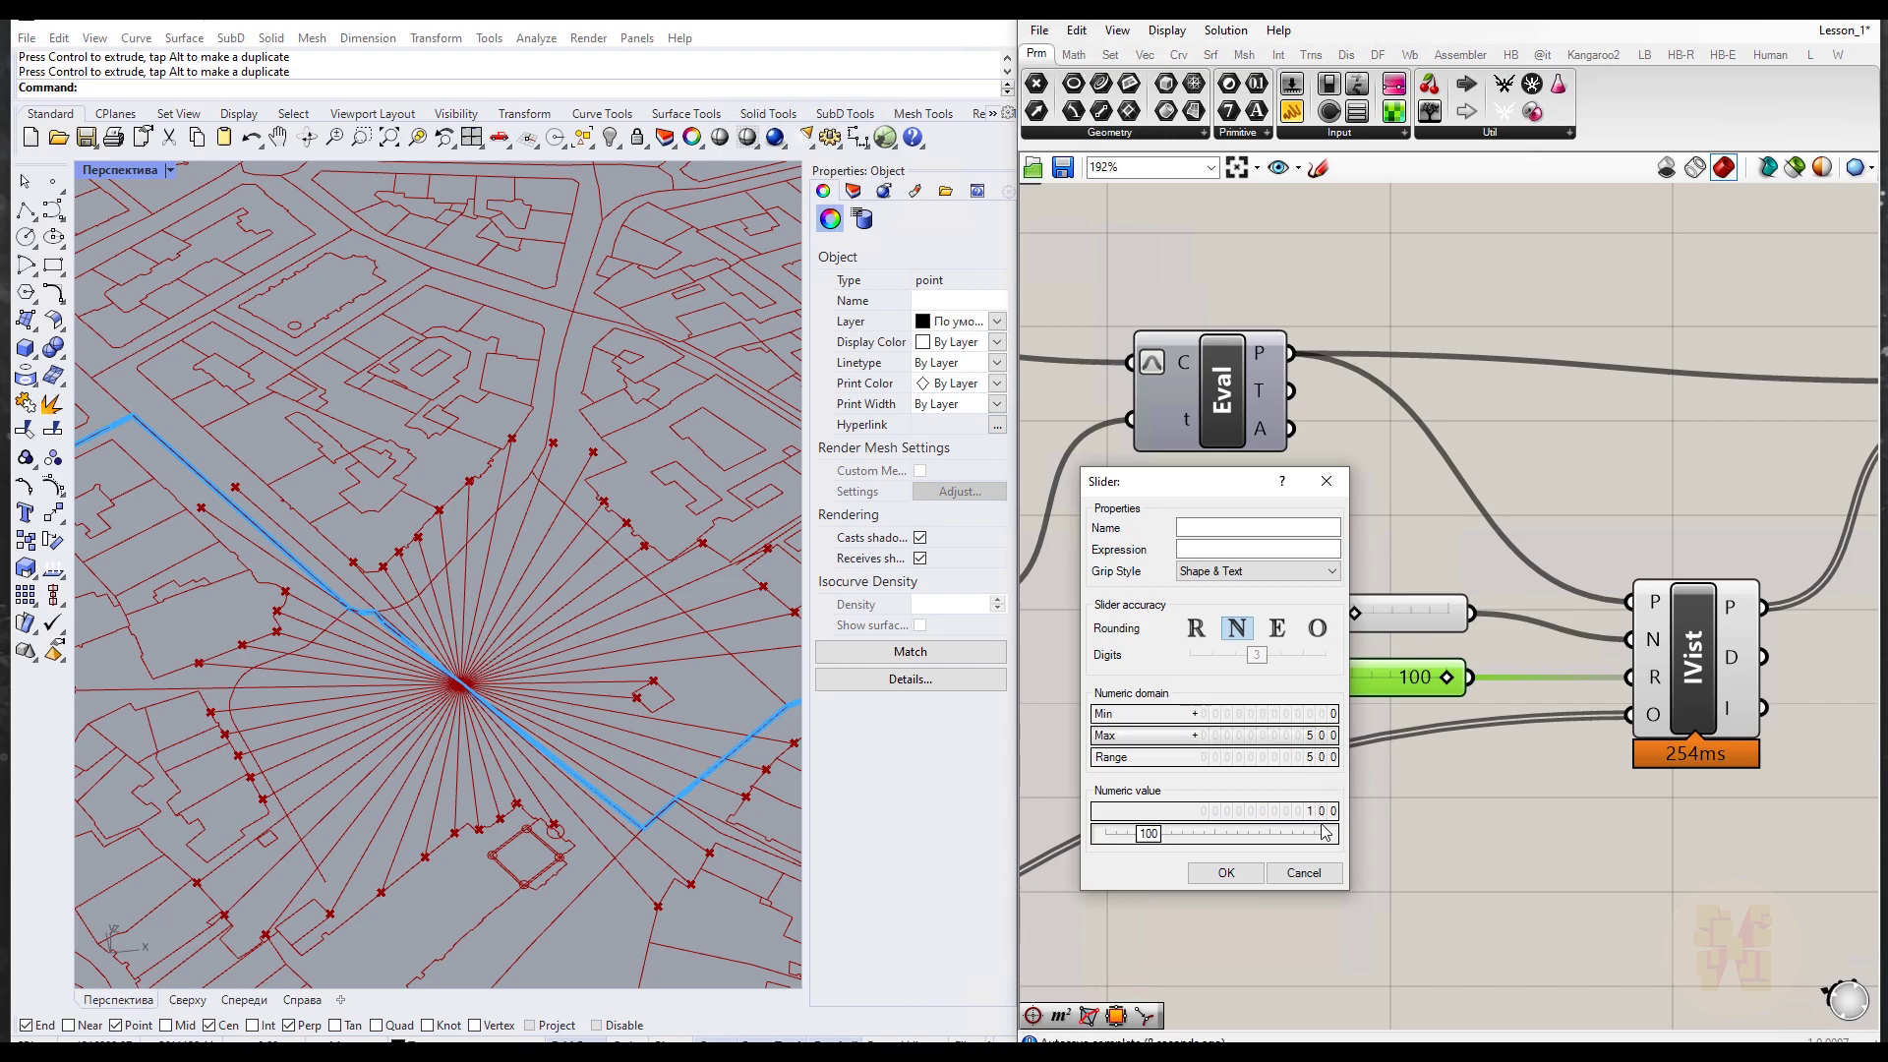
click(1227, 873)
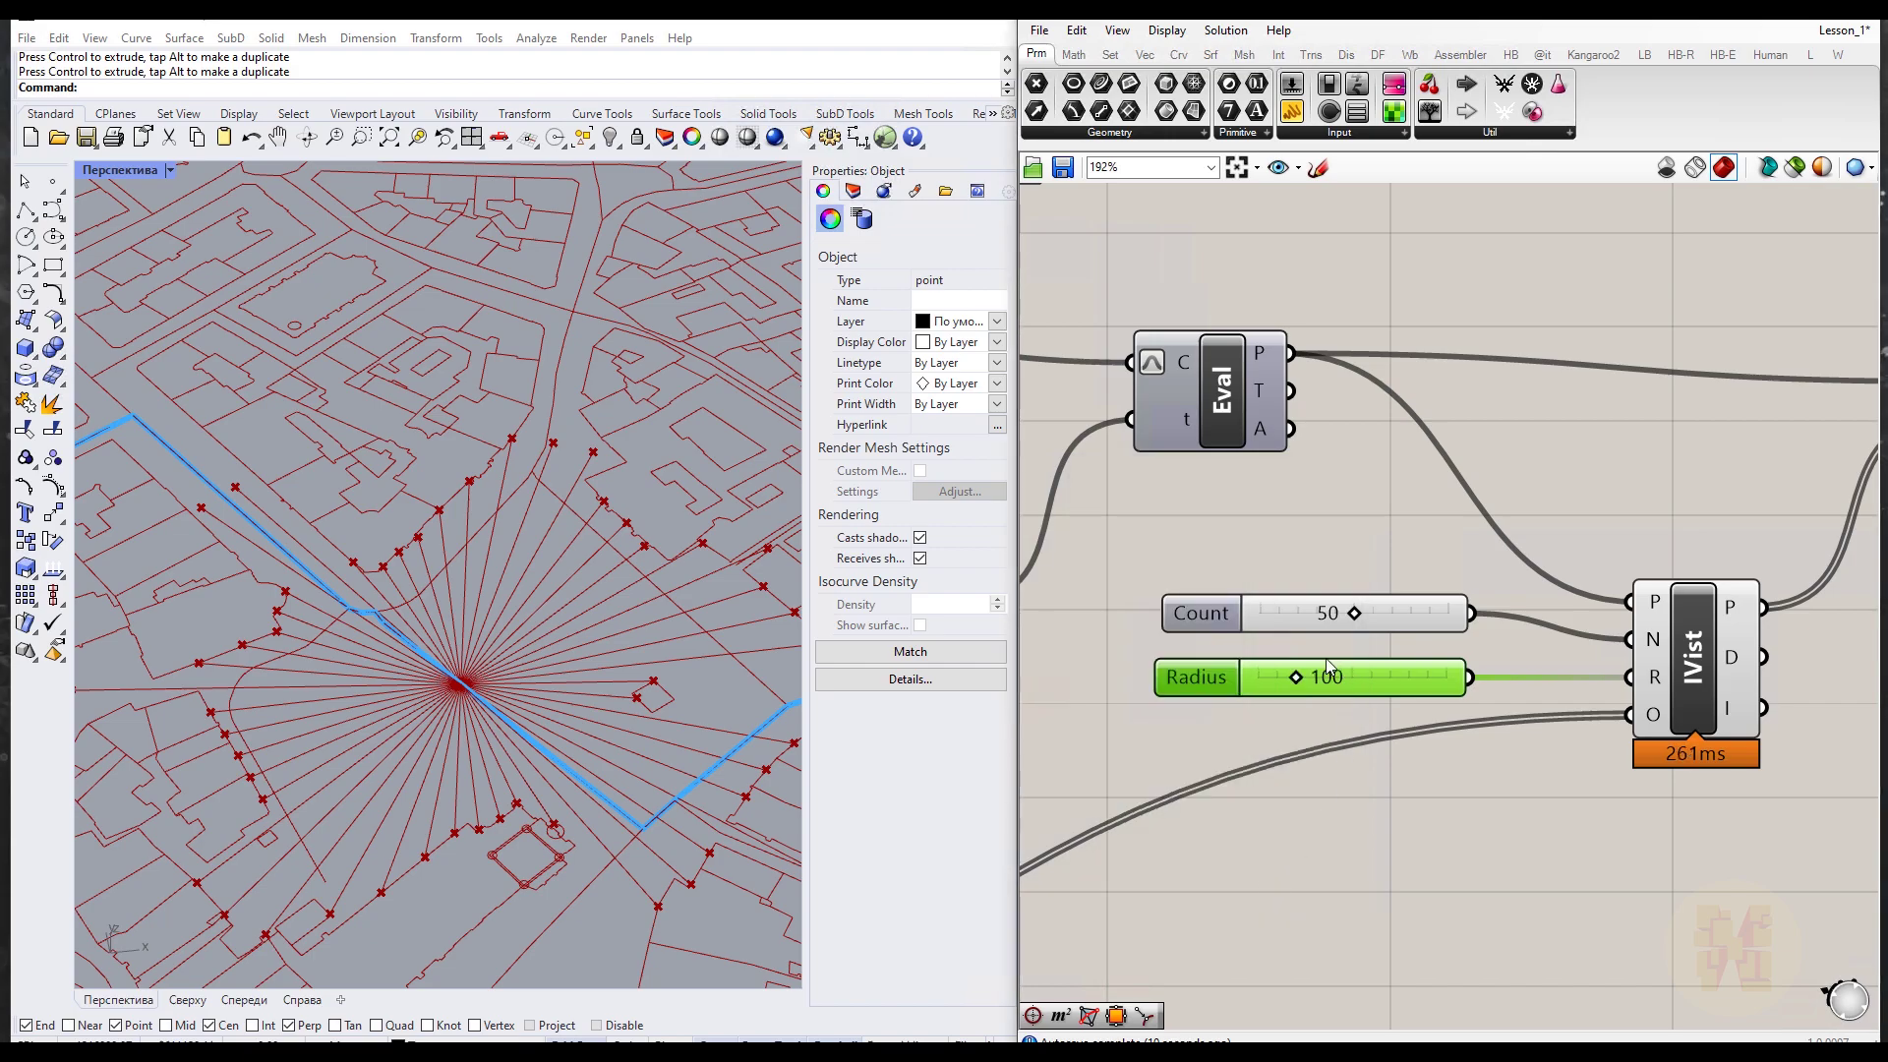
Step: Set the isovist's Radius slider to 160 and its Count slider to 88
drag(1298, 678, 1348, 676)
scroll(471, 657, down, 9)
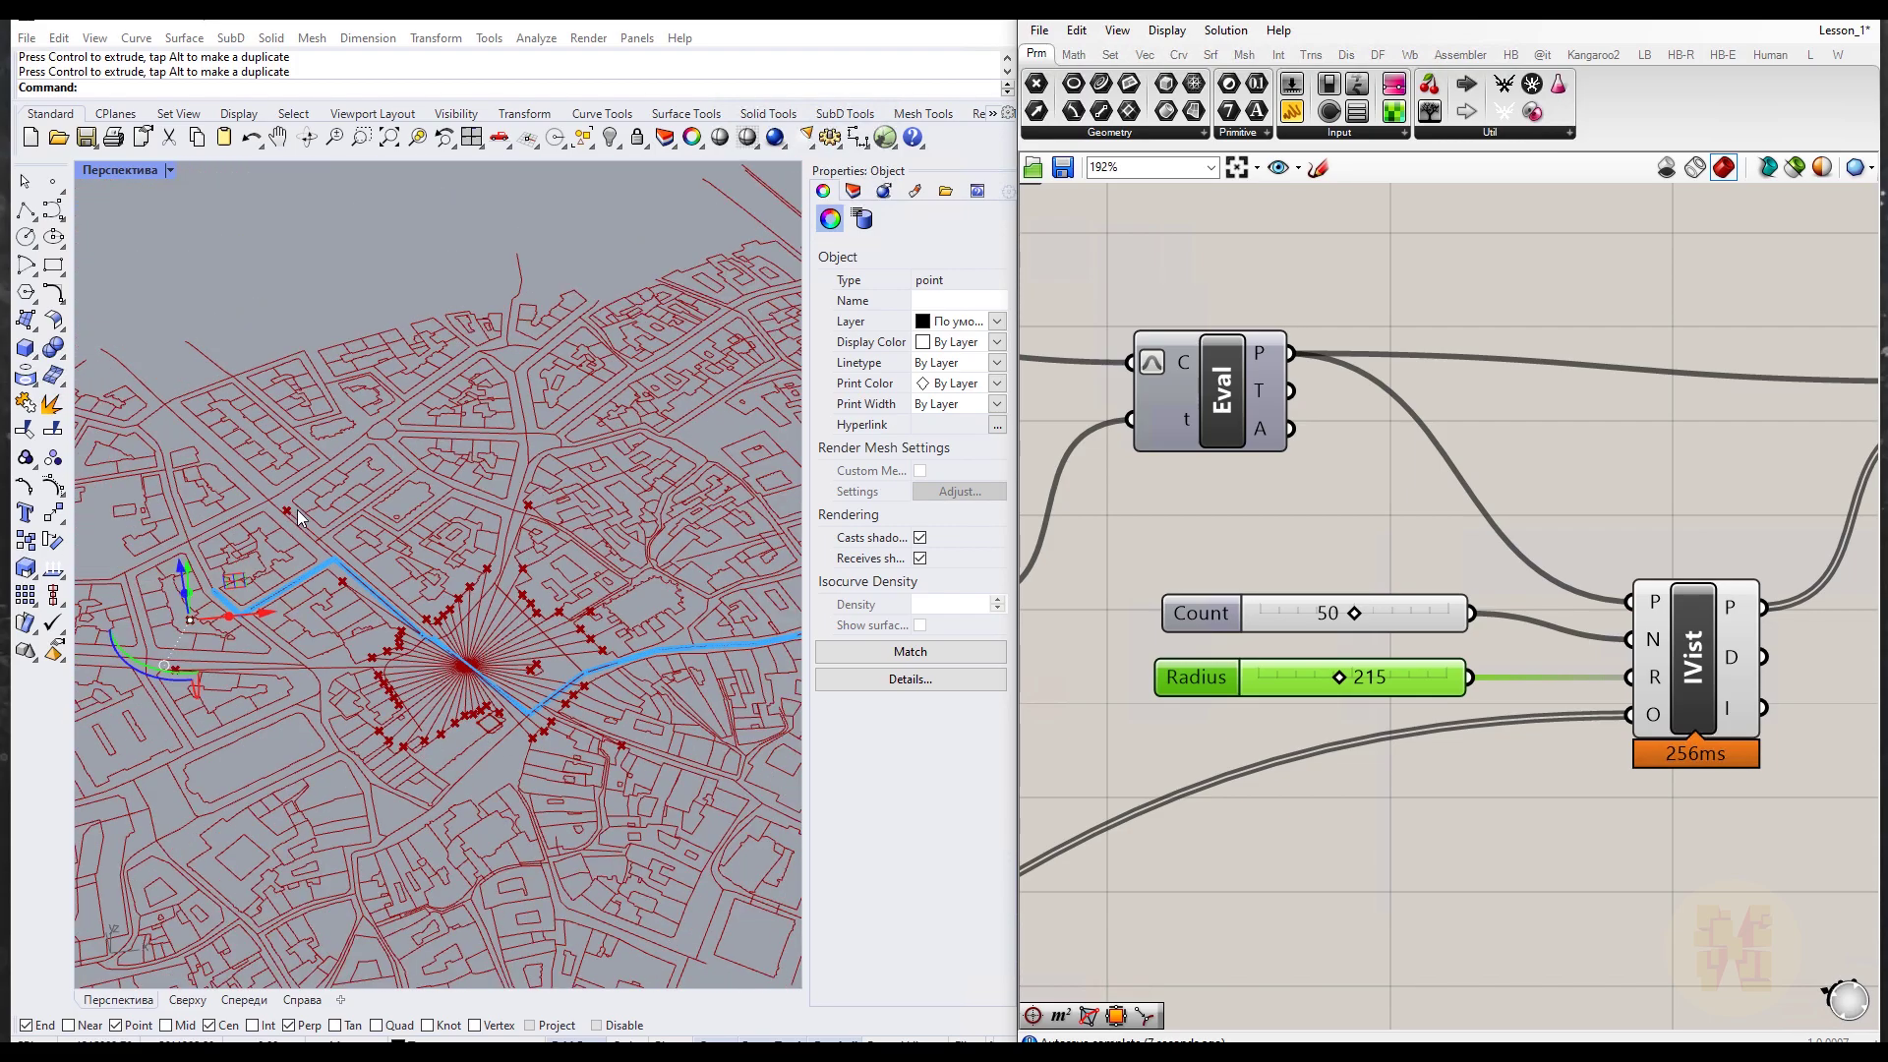
drag(1342, 678, 1319, 678)
scroll(498, 675, up, 5)
drag(1355, 611, 1440, 617)
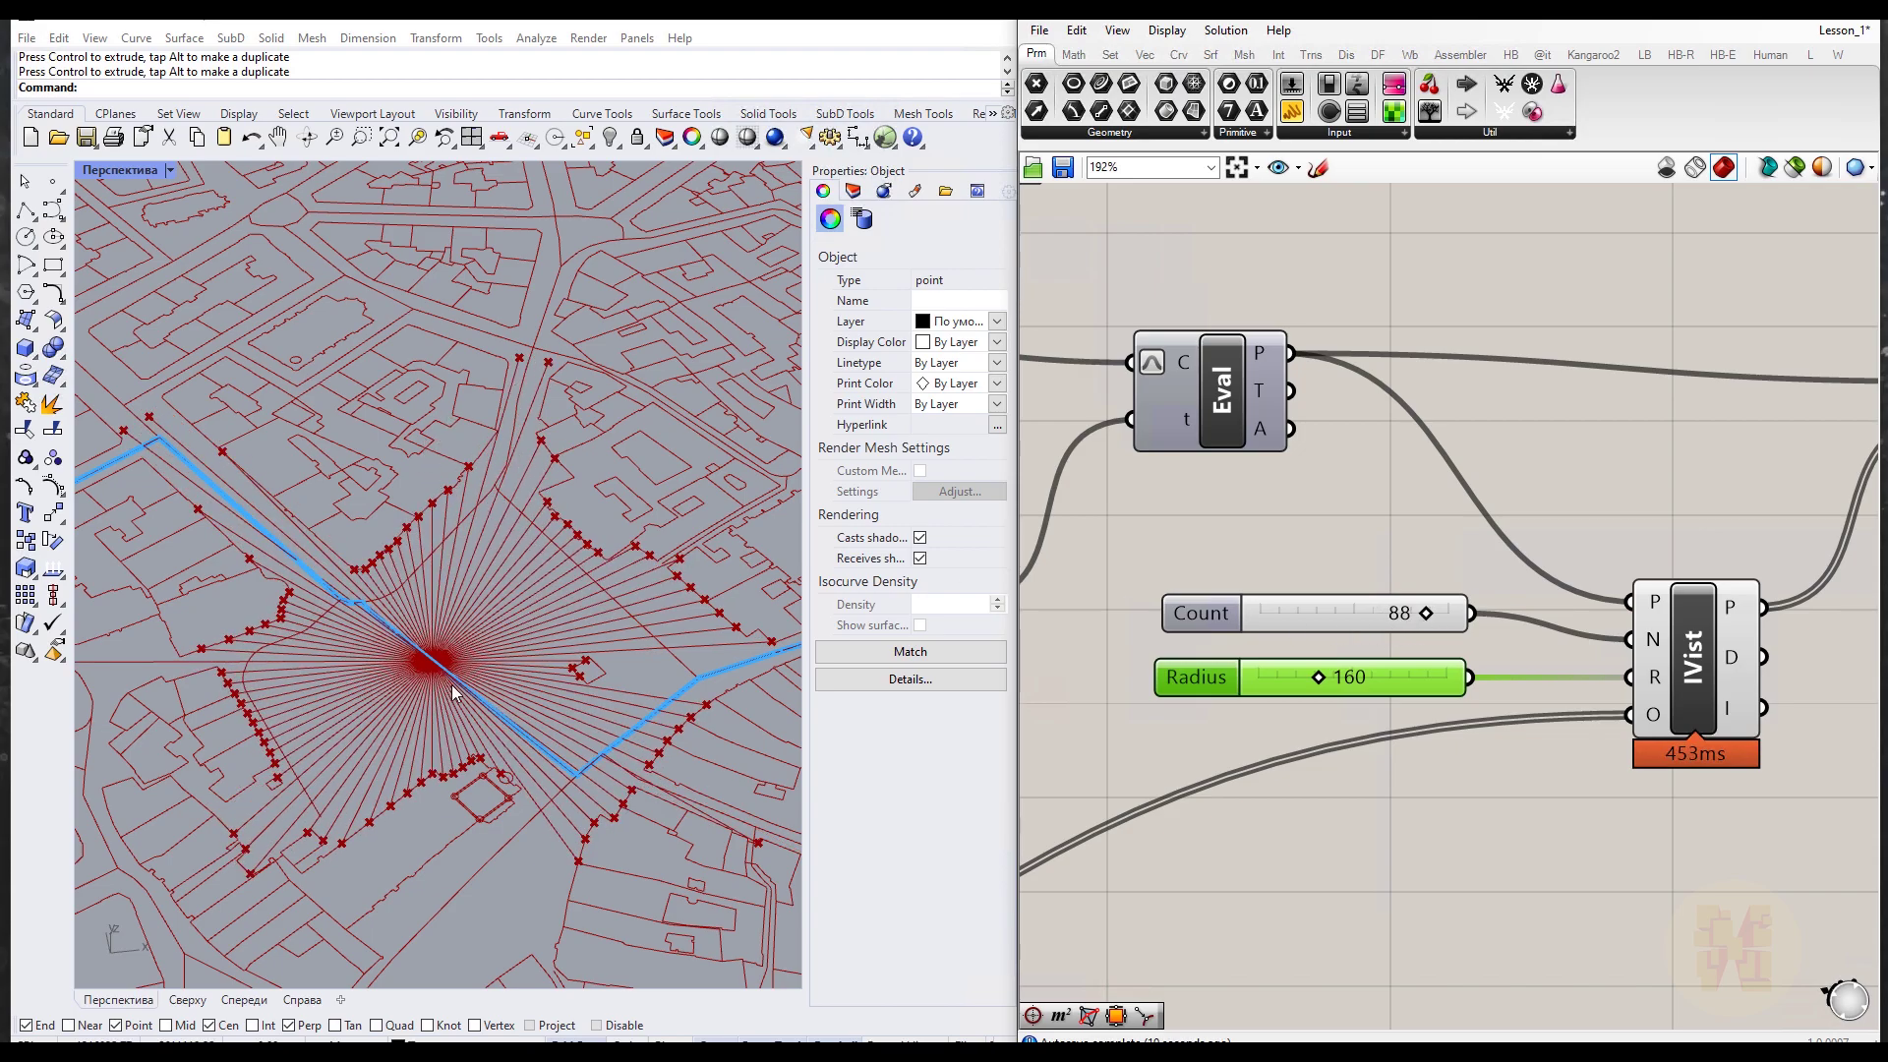
scroll(1294, 785, down, 4)
scroll(1212, 720, up, 4)
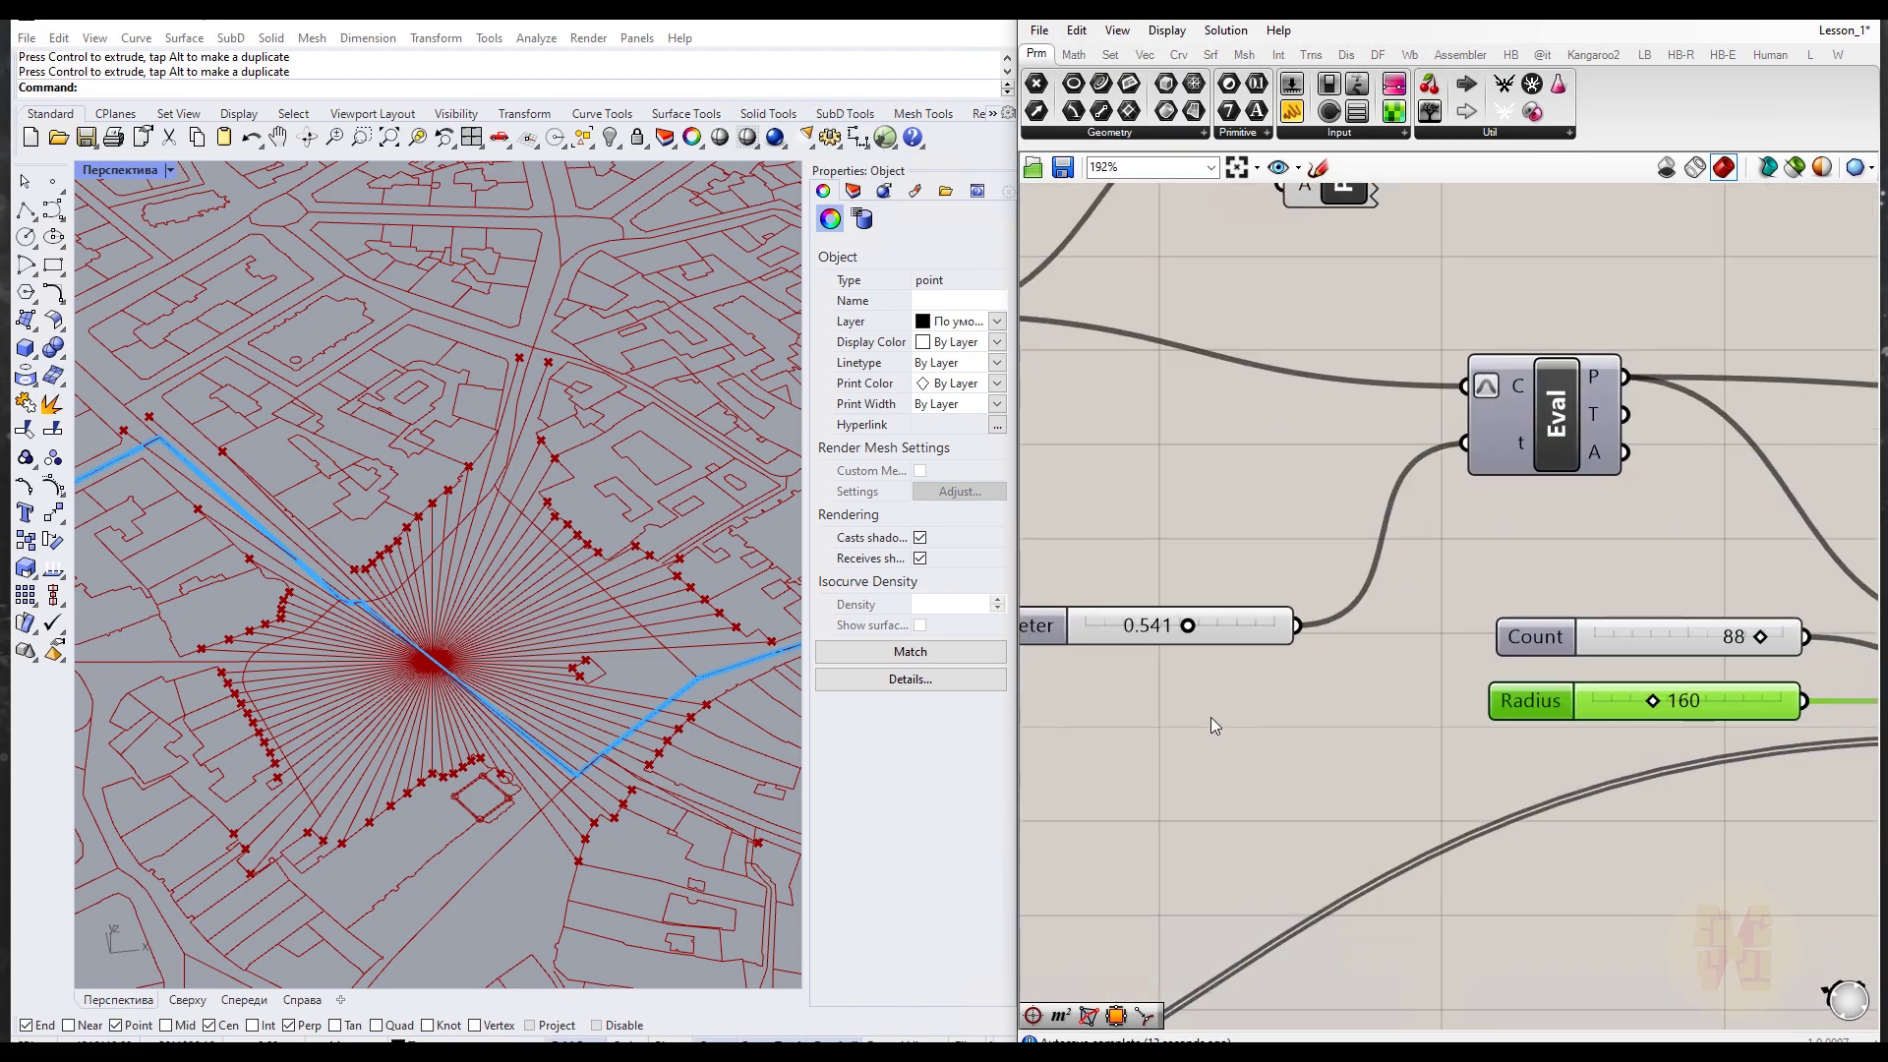
Step: Set the route point's Parameter slider to 0.635 and the isovist's Count slider to 47
drag(1188, 634, 1206, 634)
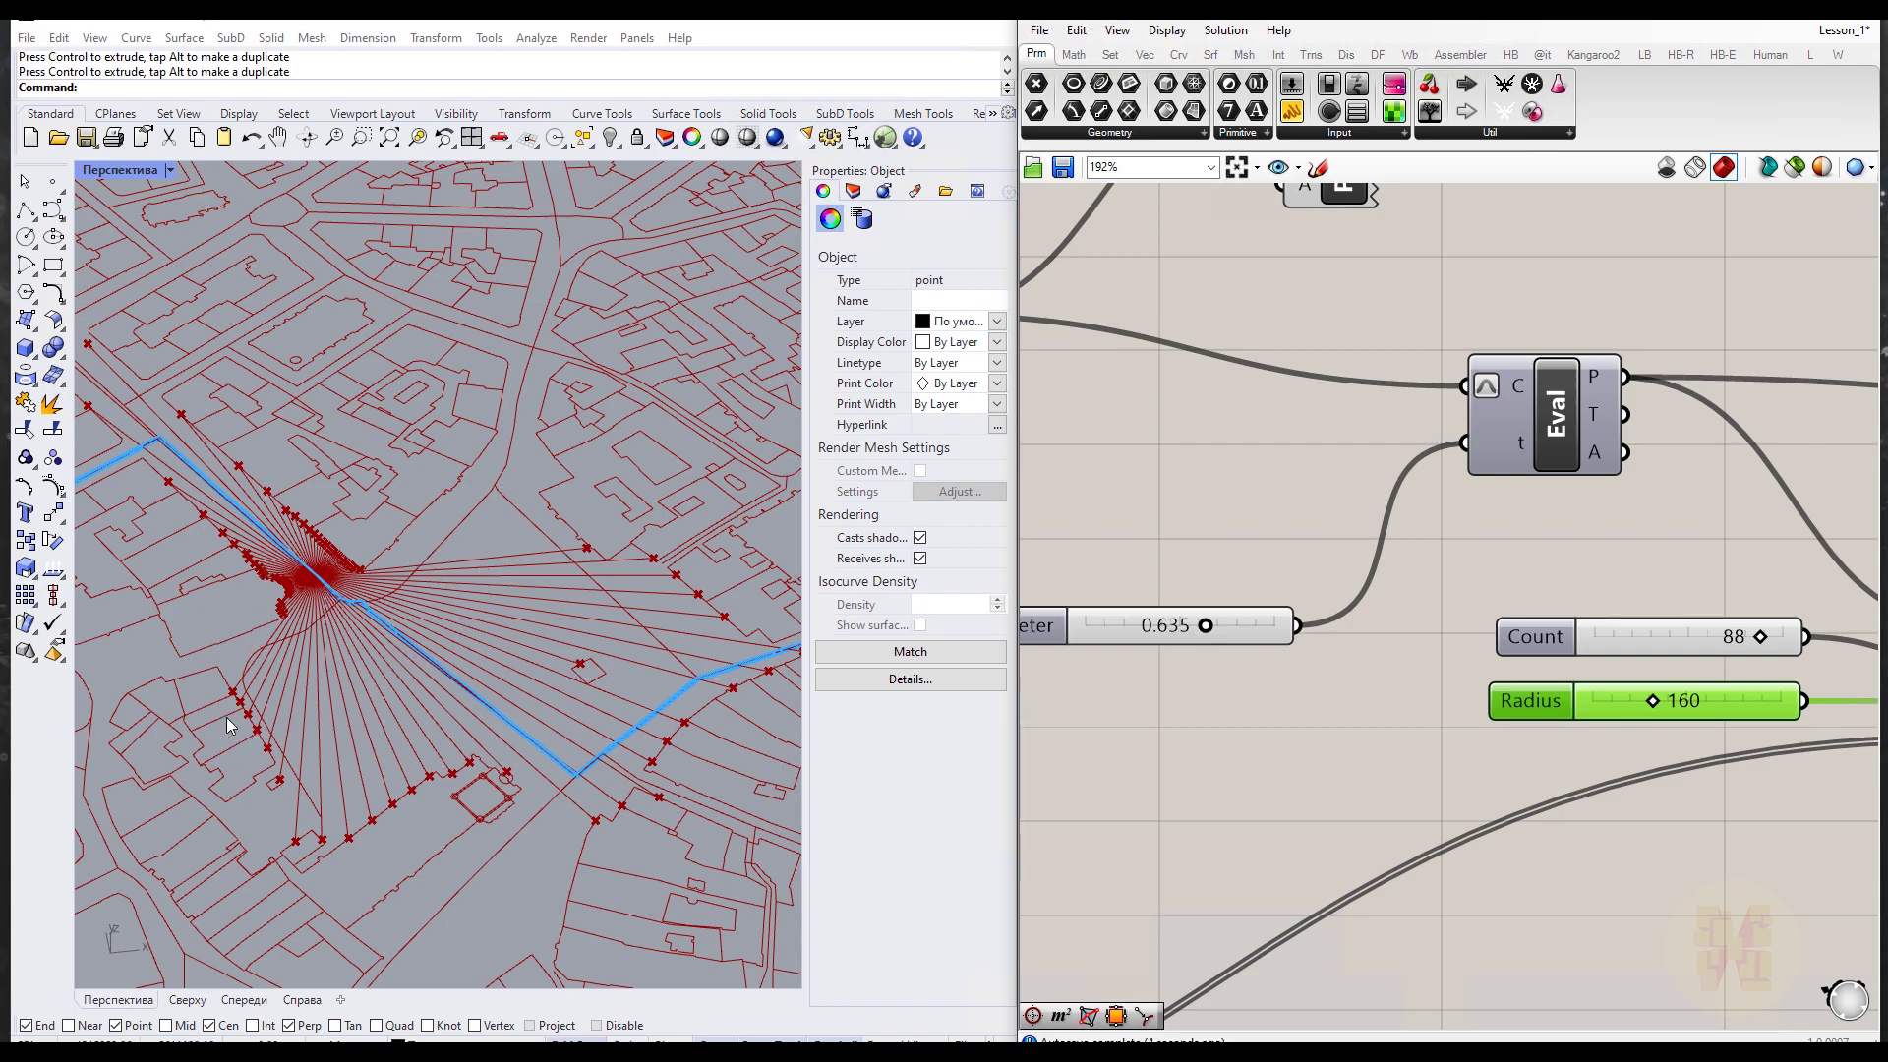
drag(1762, 635, 1664, 635)
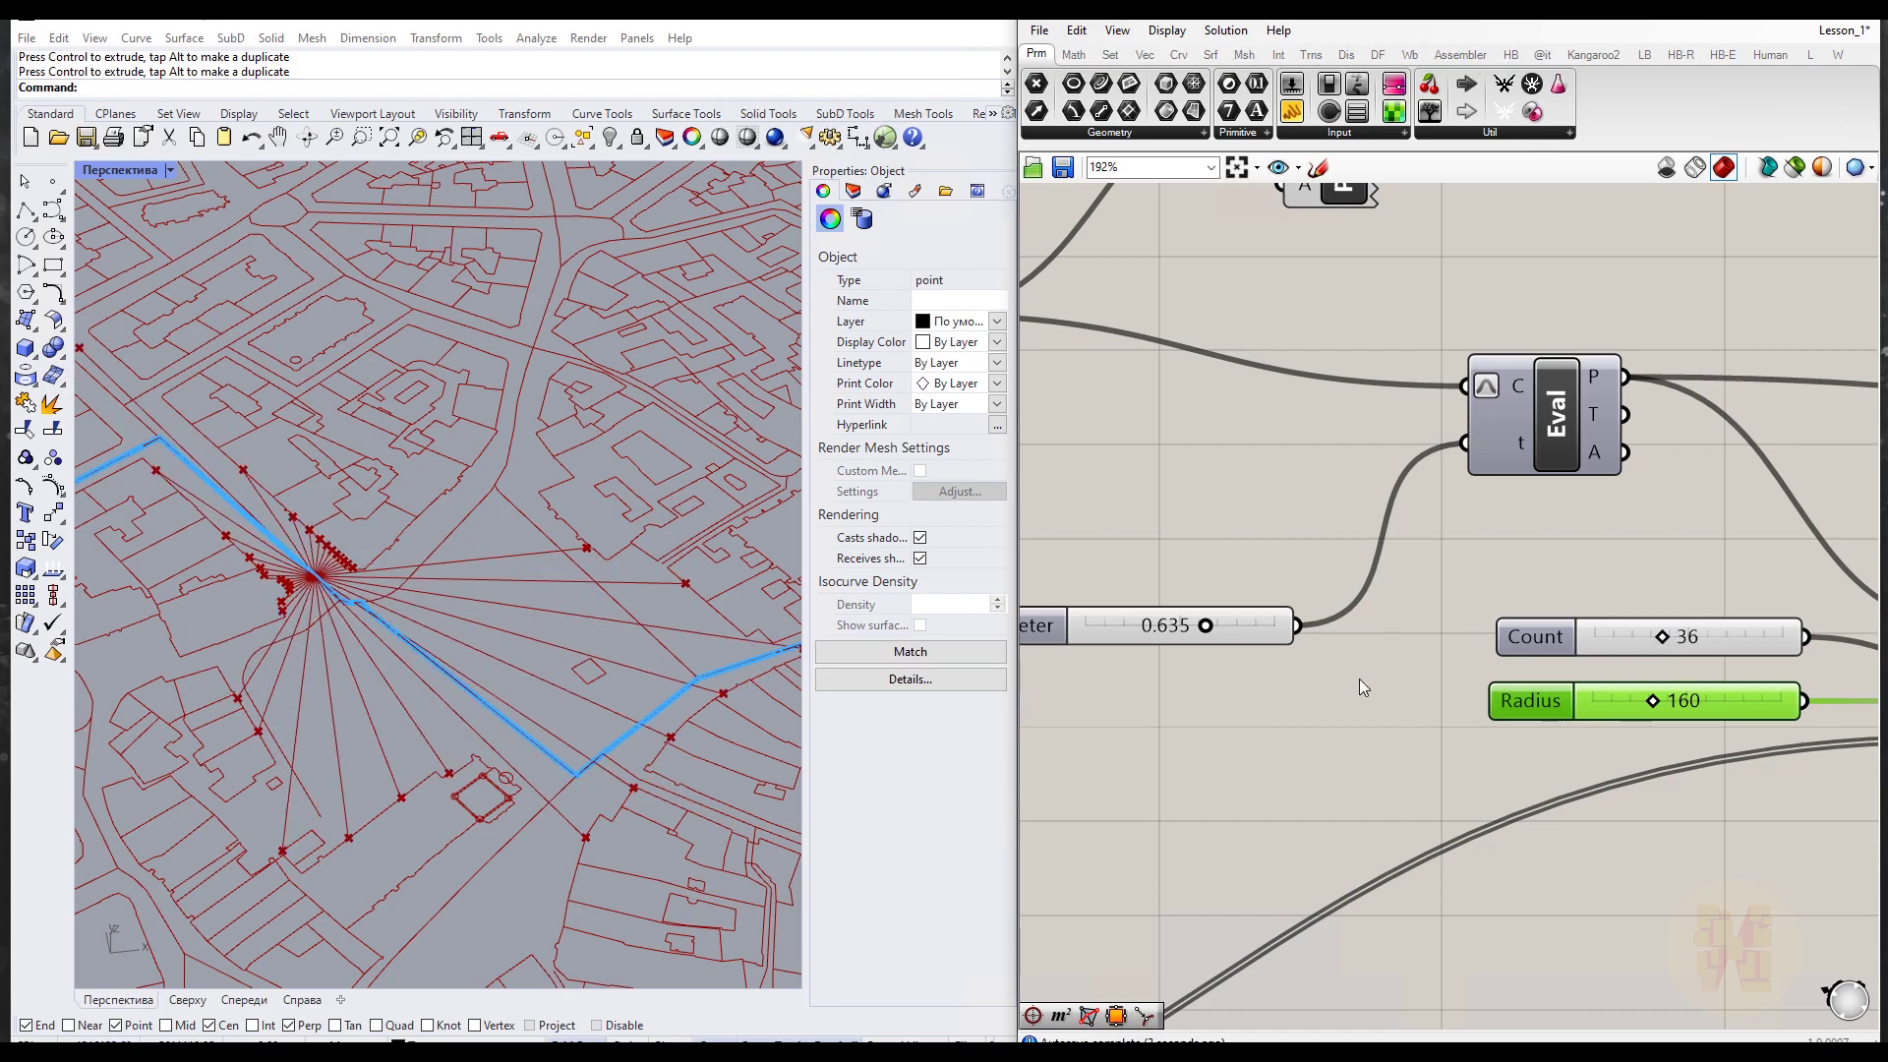
drag(1656, 635, 1685, 651)
Step: Add a PolyLine component on the empty canvas below the Line component that draws the isovist rays
scroll(1448, 785, down, 4)
right_drag(1440, 793, 983, 717)
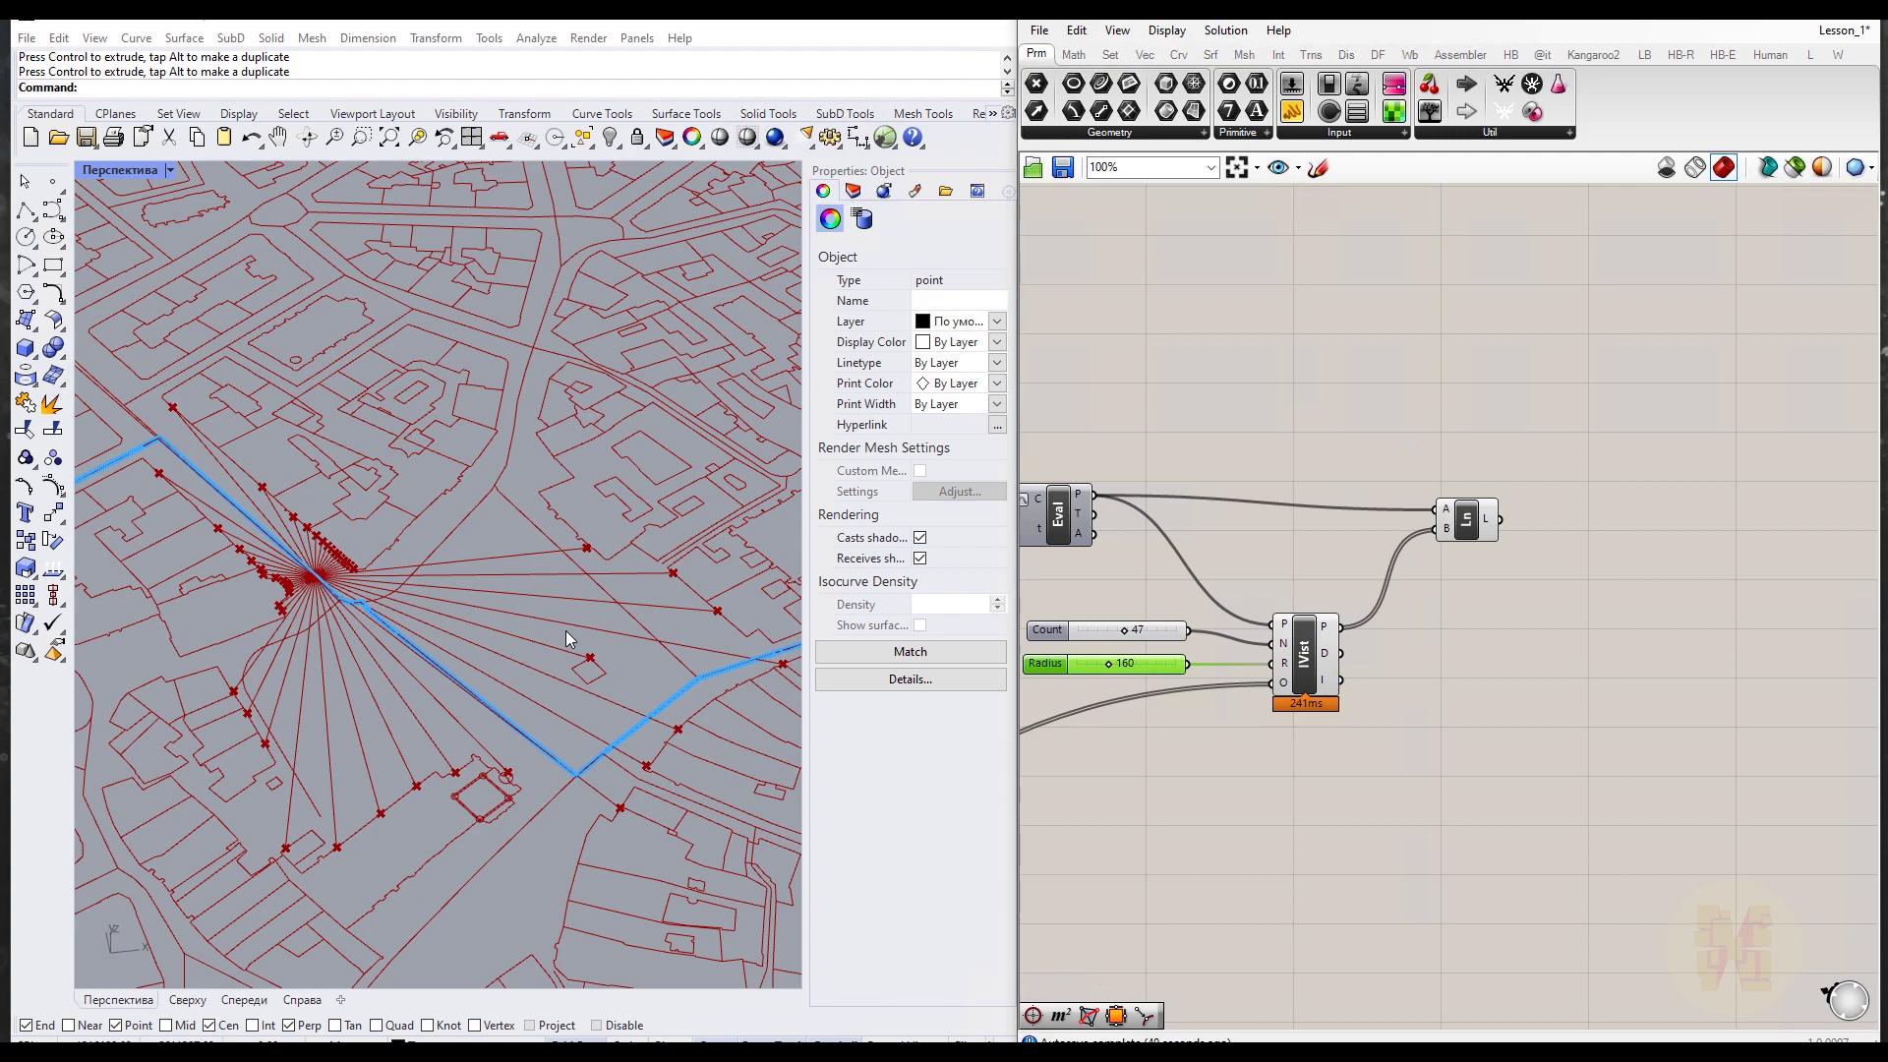
right_click(1548, 651)
click(1485, 628)
right_drag(1485, 637, 1361, 581)
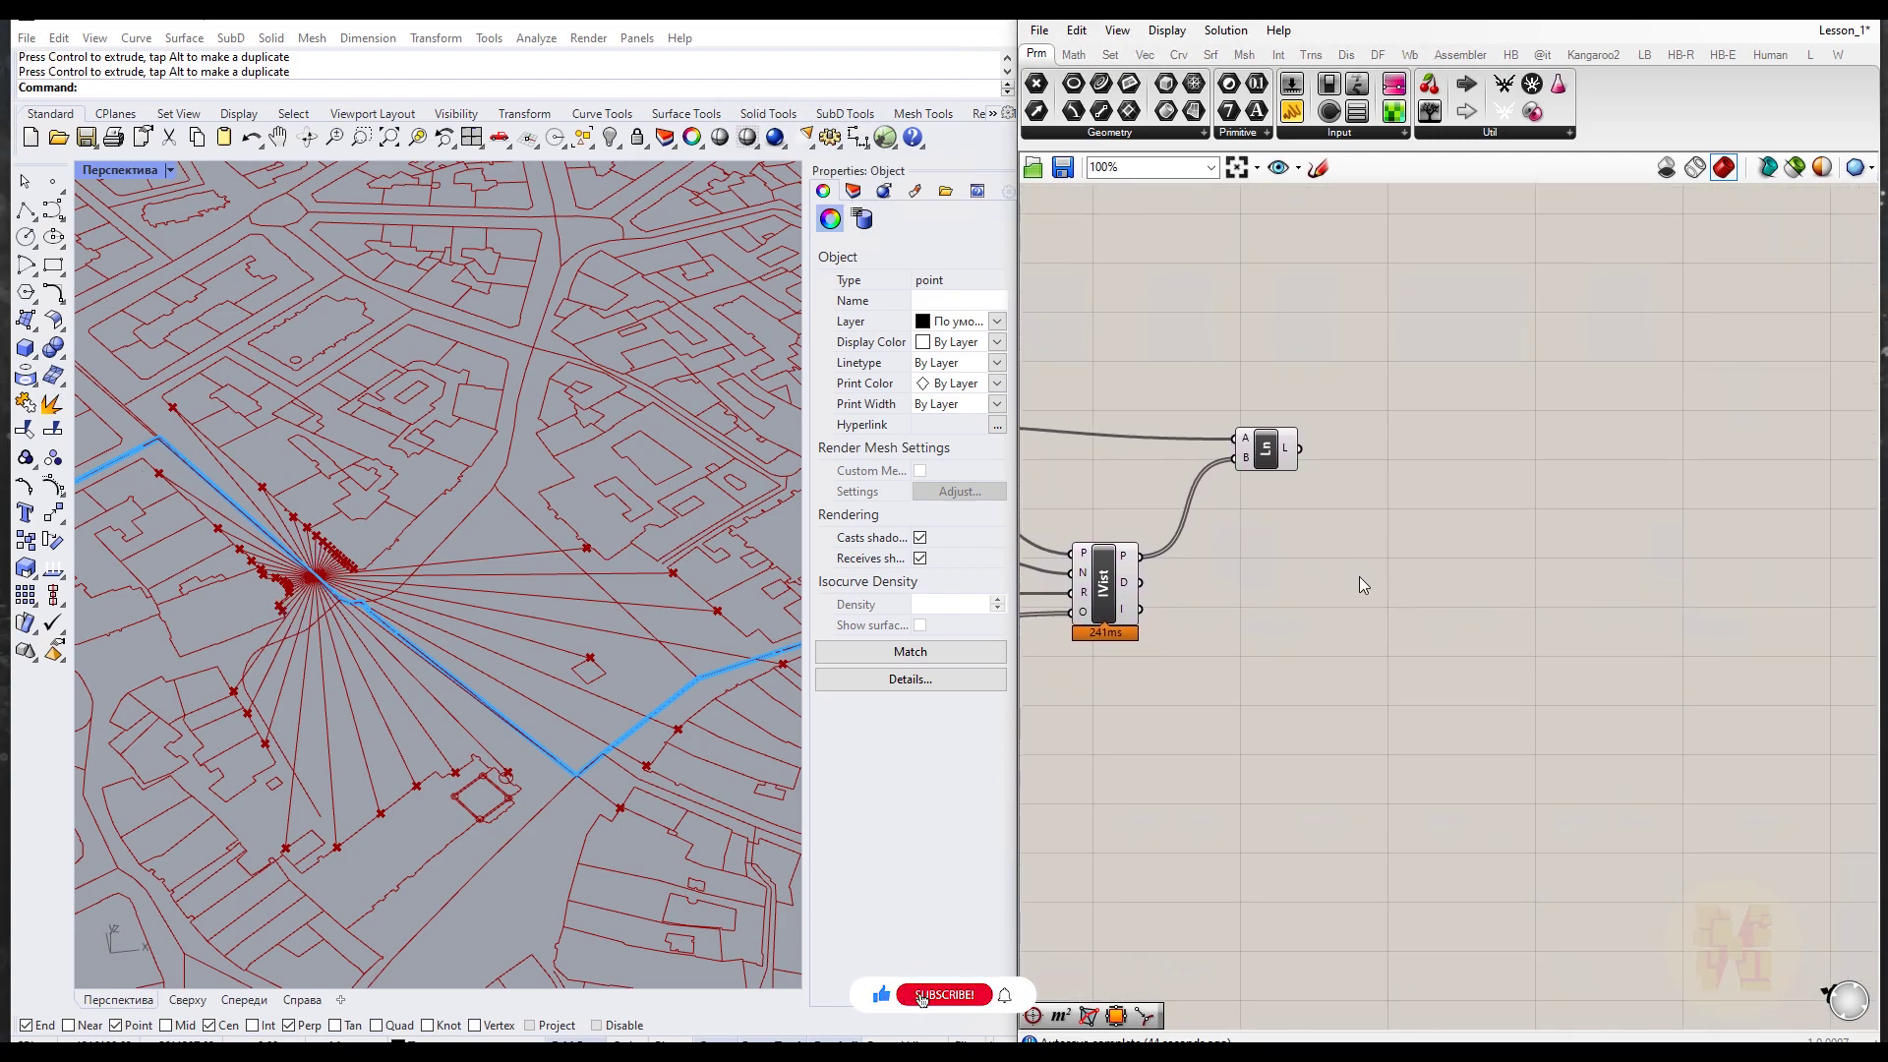
double_click(1343, 662)
text(p)
key(BackSpace)
text(polyline)
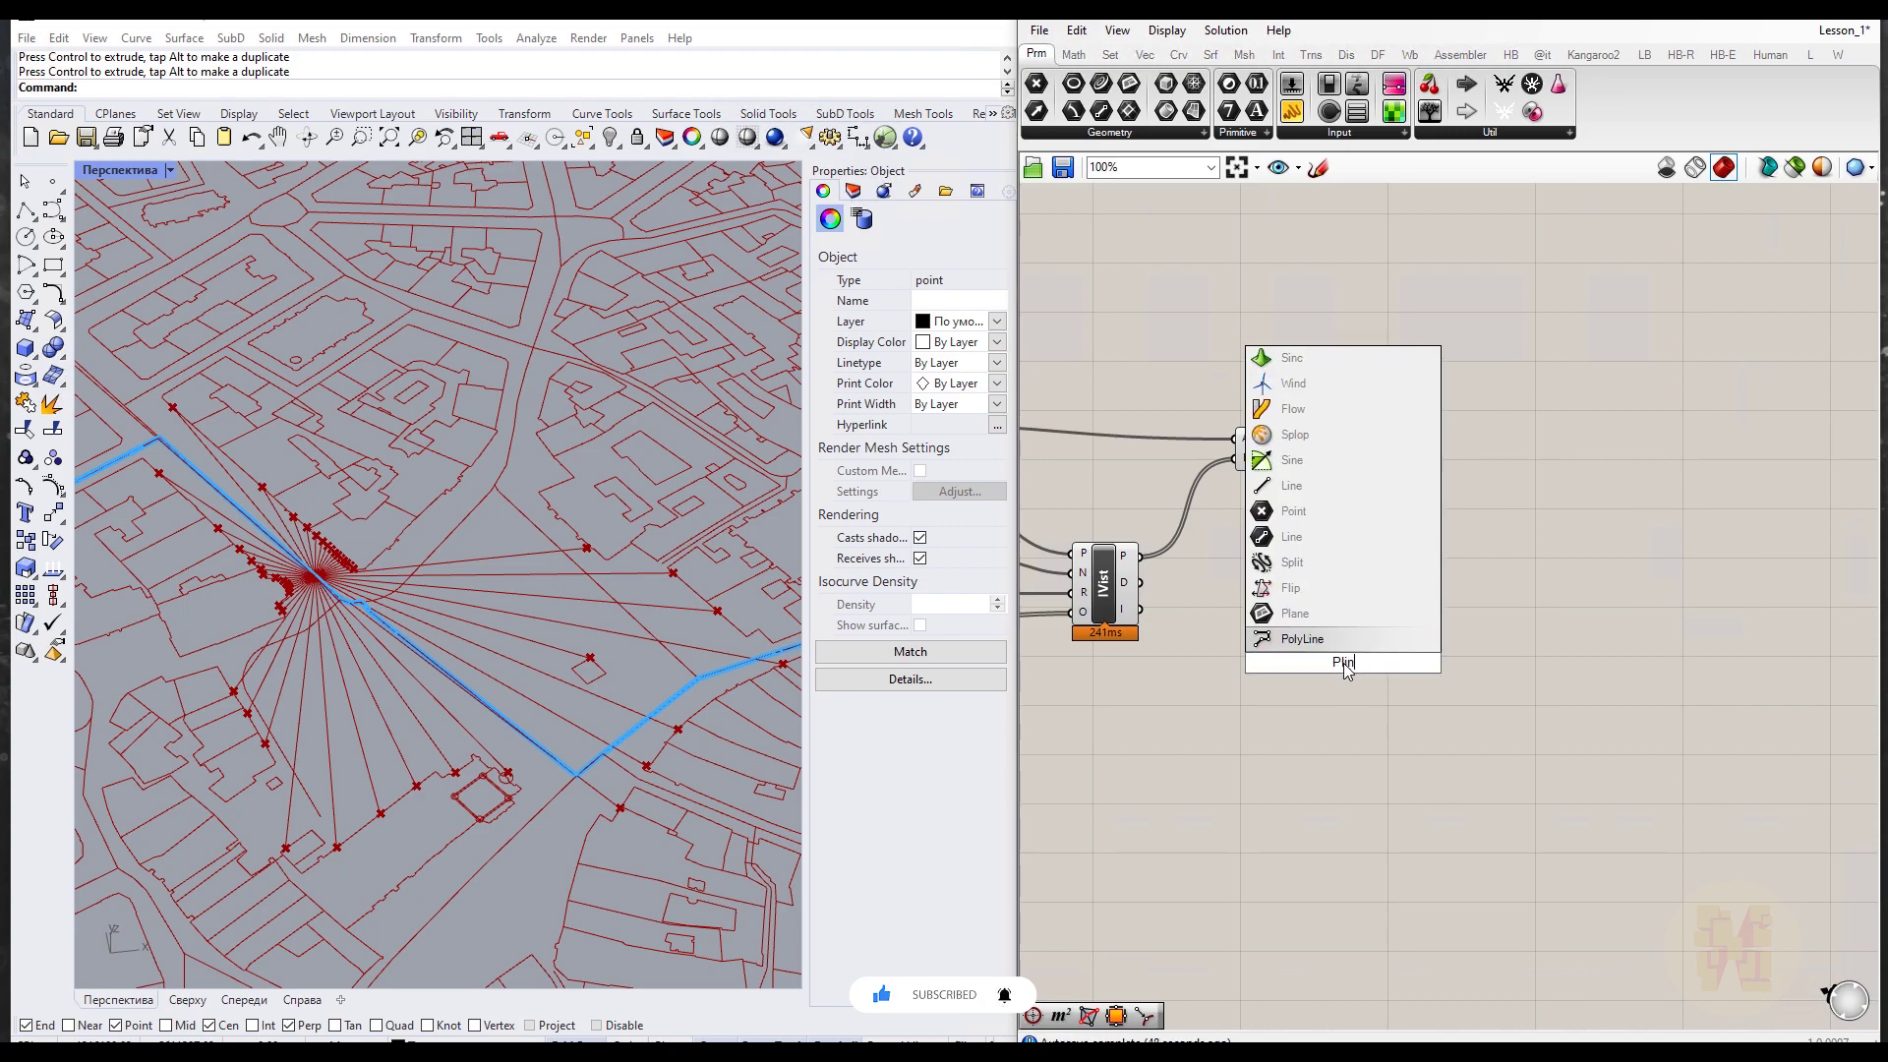
key(Return)
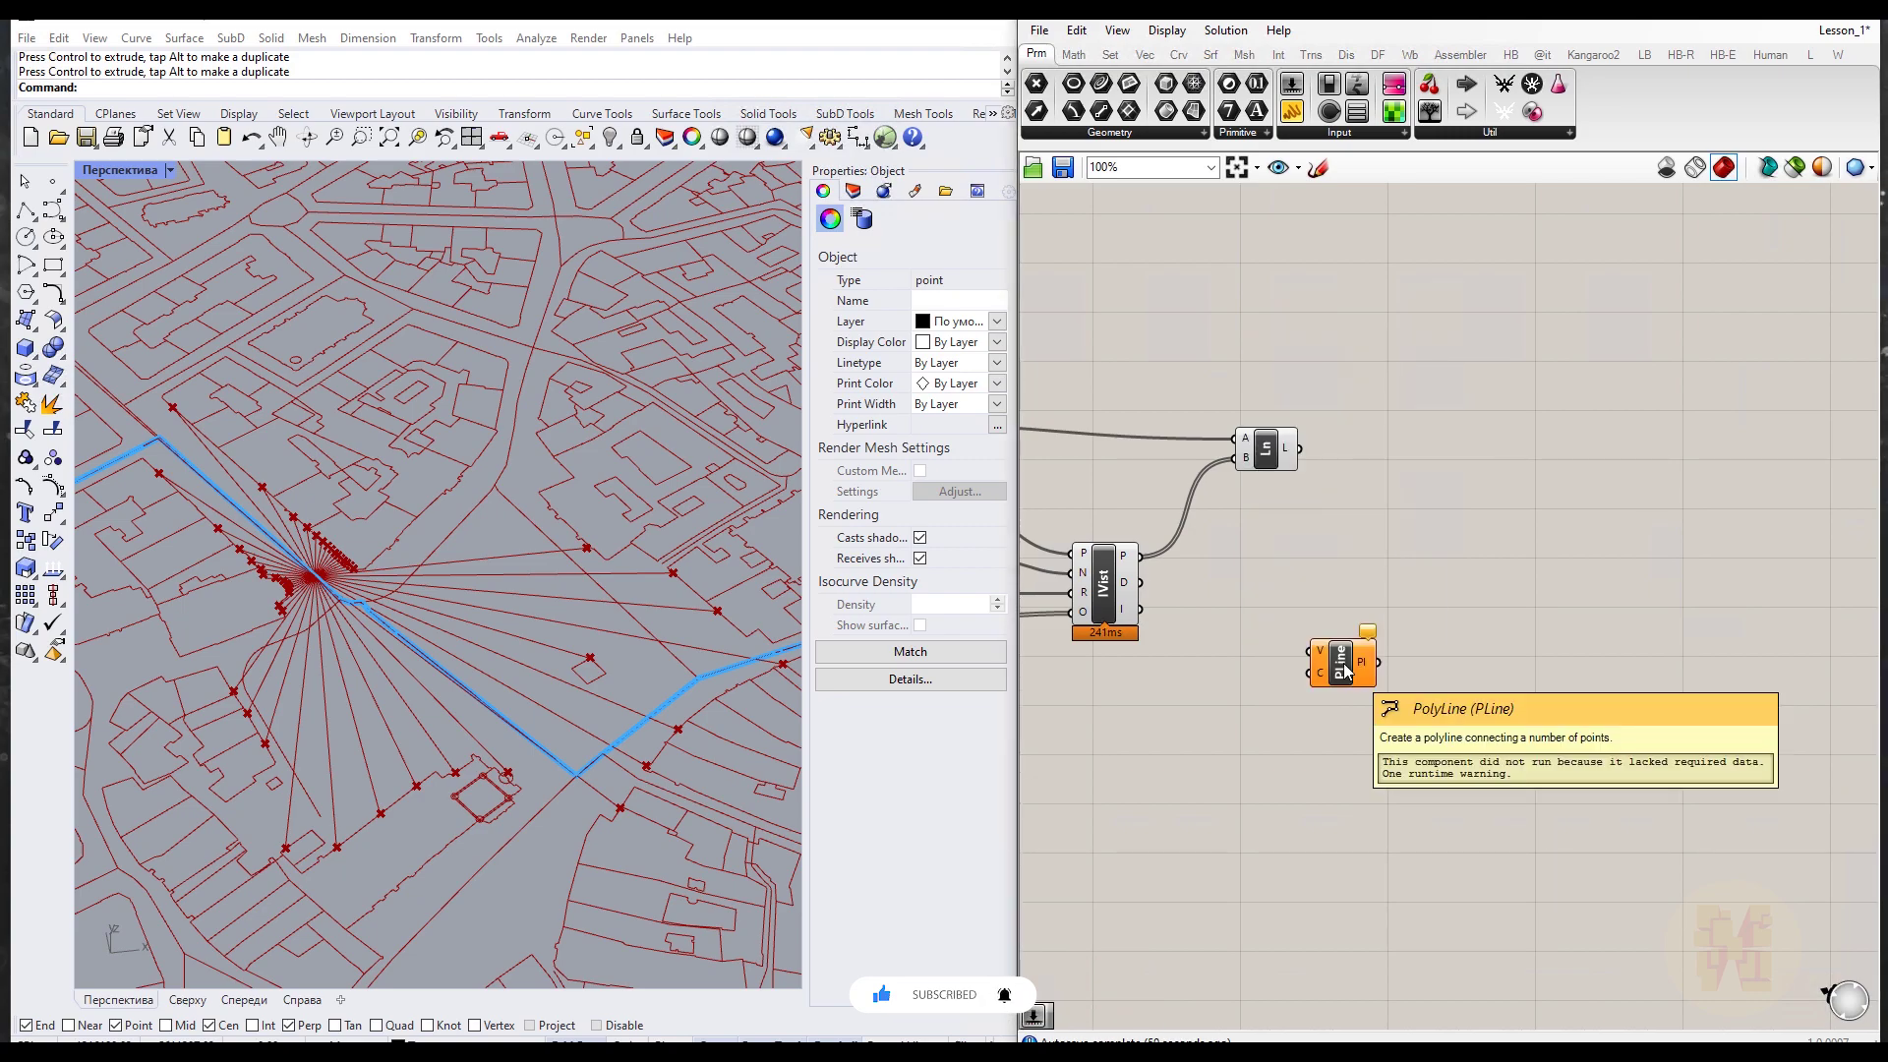
Step: Connect IsoVist's P output to the PolyLine's V input and compare the resulting outline with the rays
scroll(1182, 654, up, 2)
drag(1272, 570, 1358, 650)
click(1401, 672)
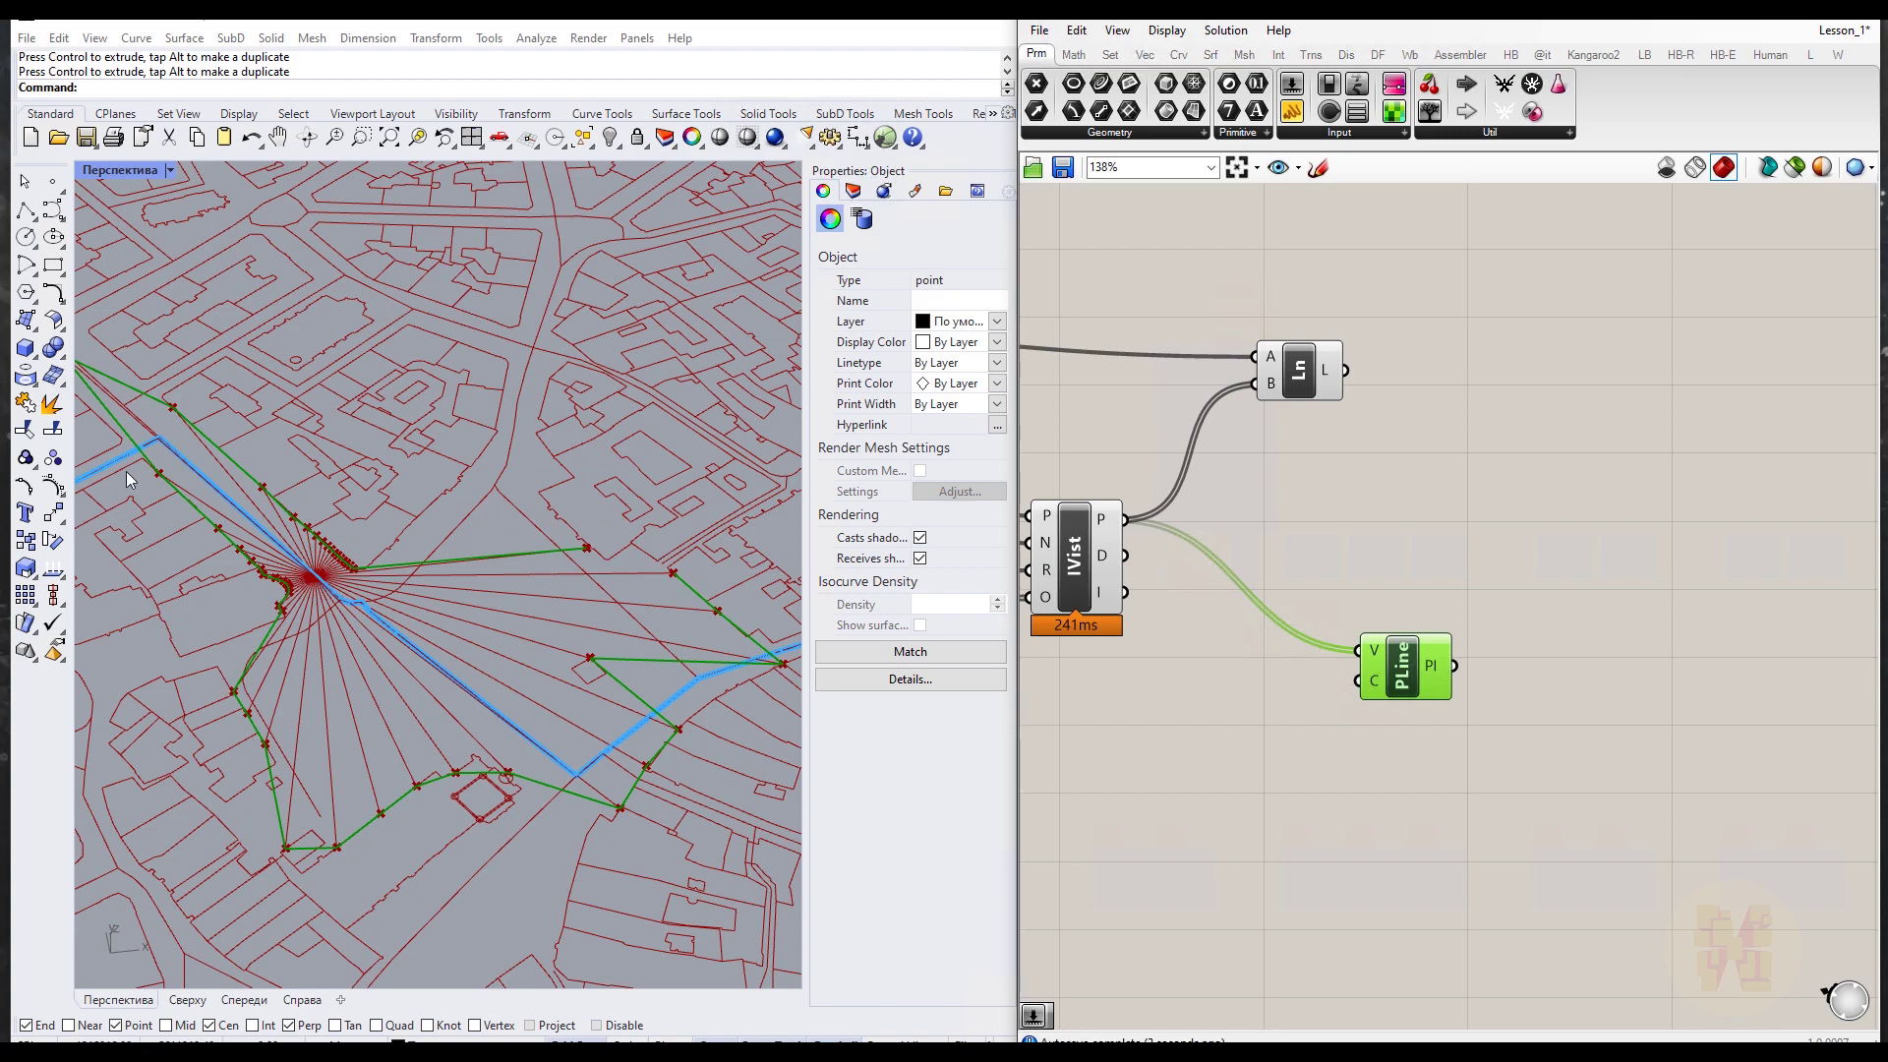
click(1290, 487)
click(1299, 366)
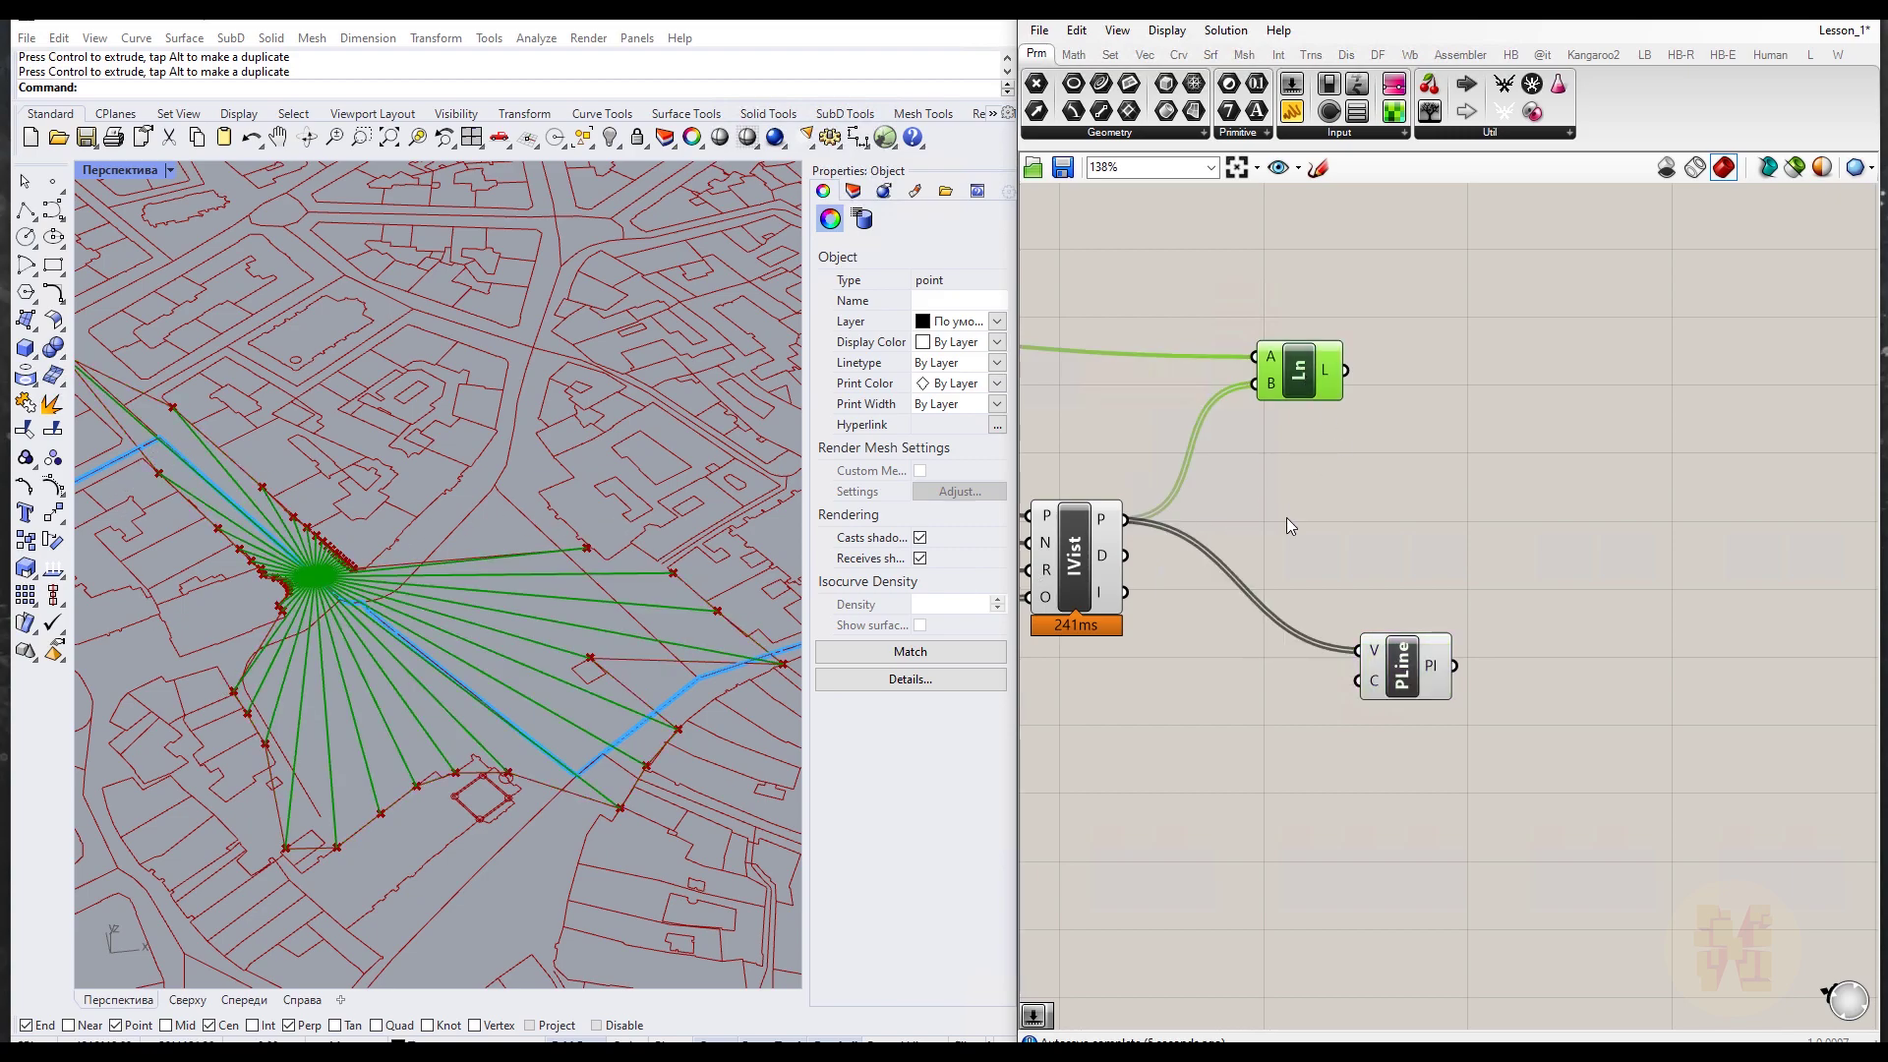
Step: Turn off the preview of the IsoVist component to hide its point markers
scroll(1286, 518, down, 2)
right_drag(1287, 517, 1446, 555)
right_drag(1236, 493, 1342, 500)
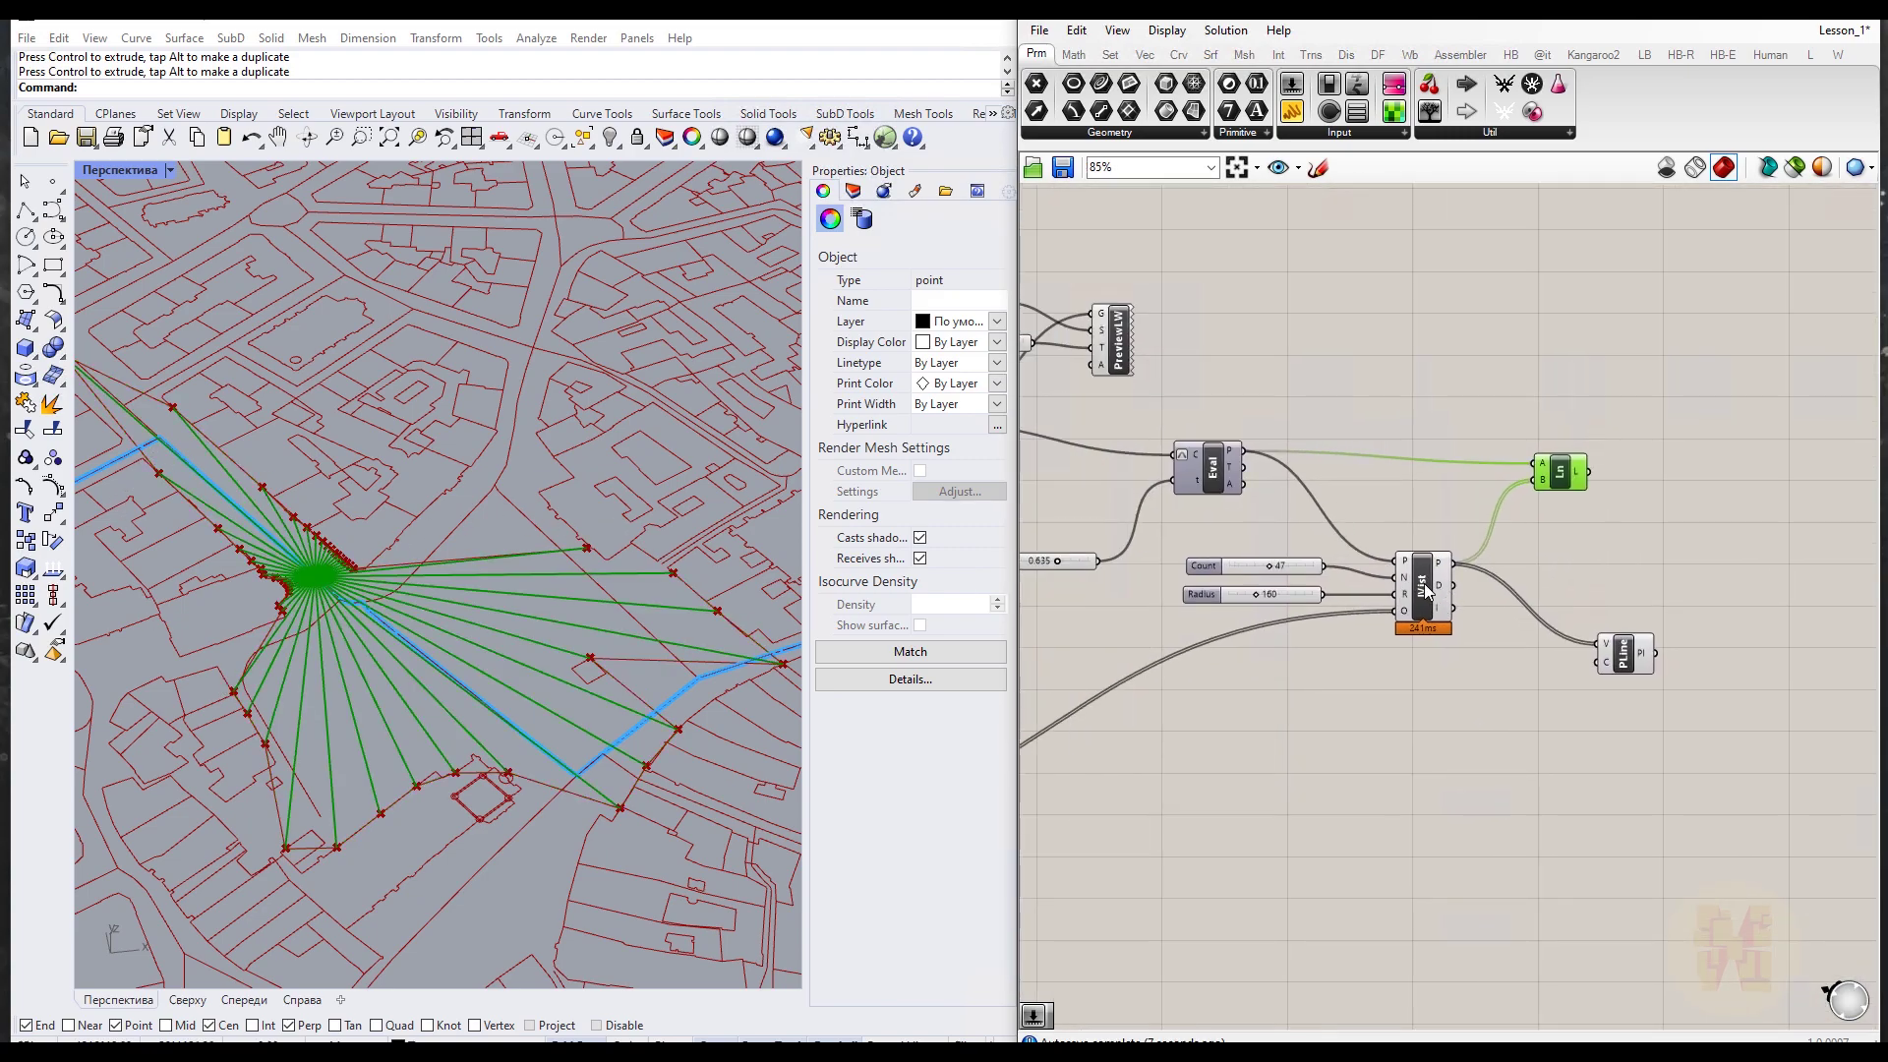
click(1427, 590)
right_click(1426, 503)
click(1496, 535)
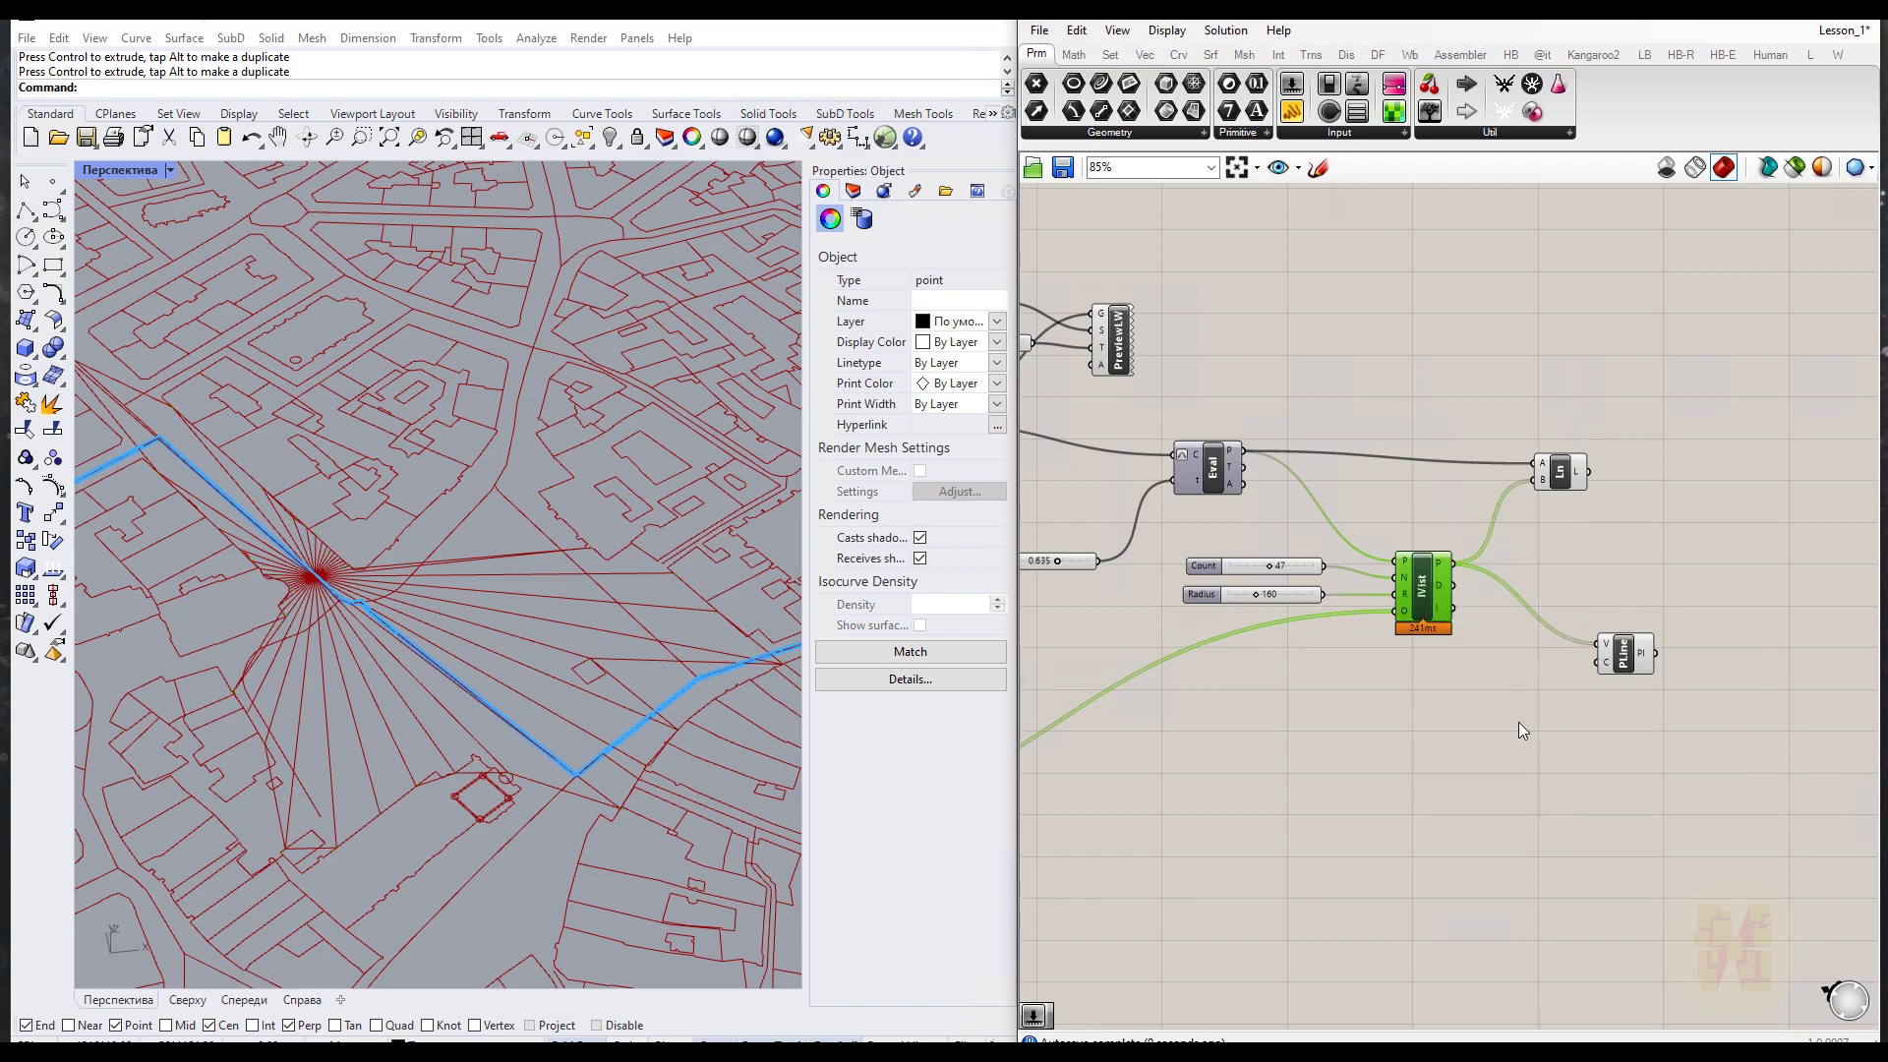
Step: Close the isovist polyline by inverting its C input, and inspect the outline around the route point
right_drag(1518, 730, 1398, 679)
click(1485, 621)
scroll(1485, 629, up, 3)
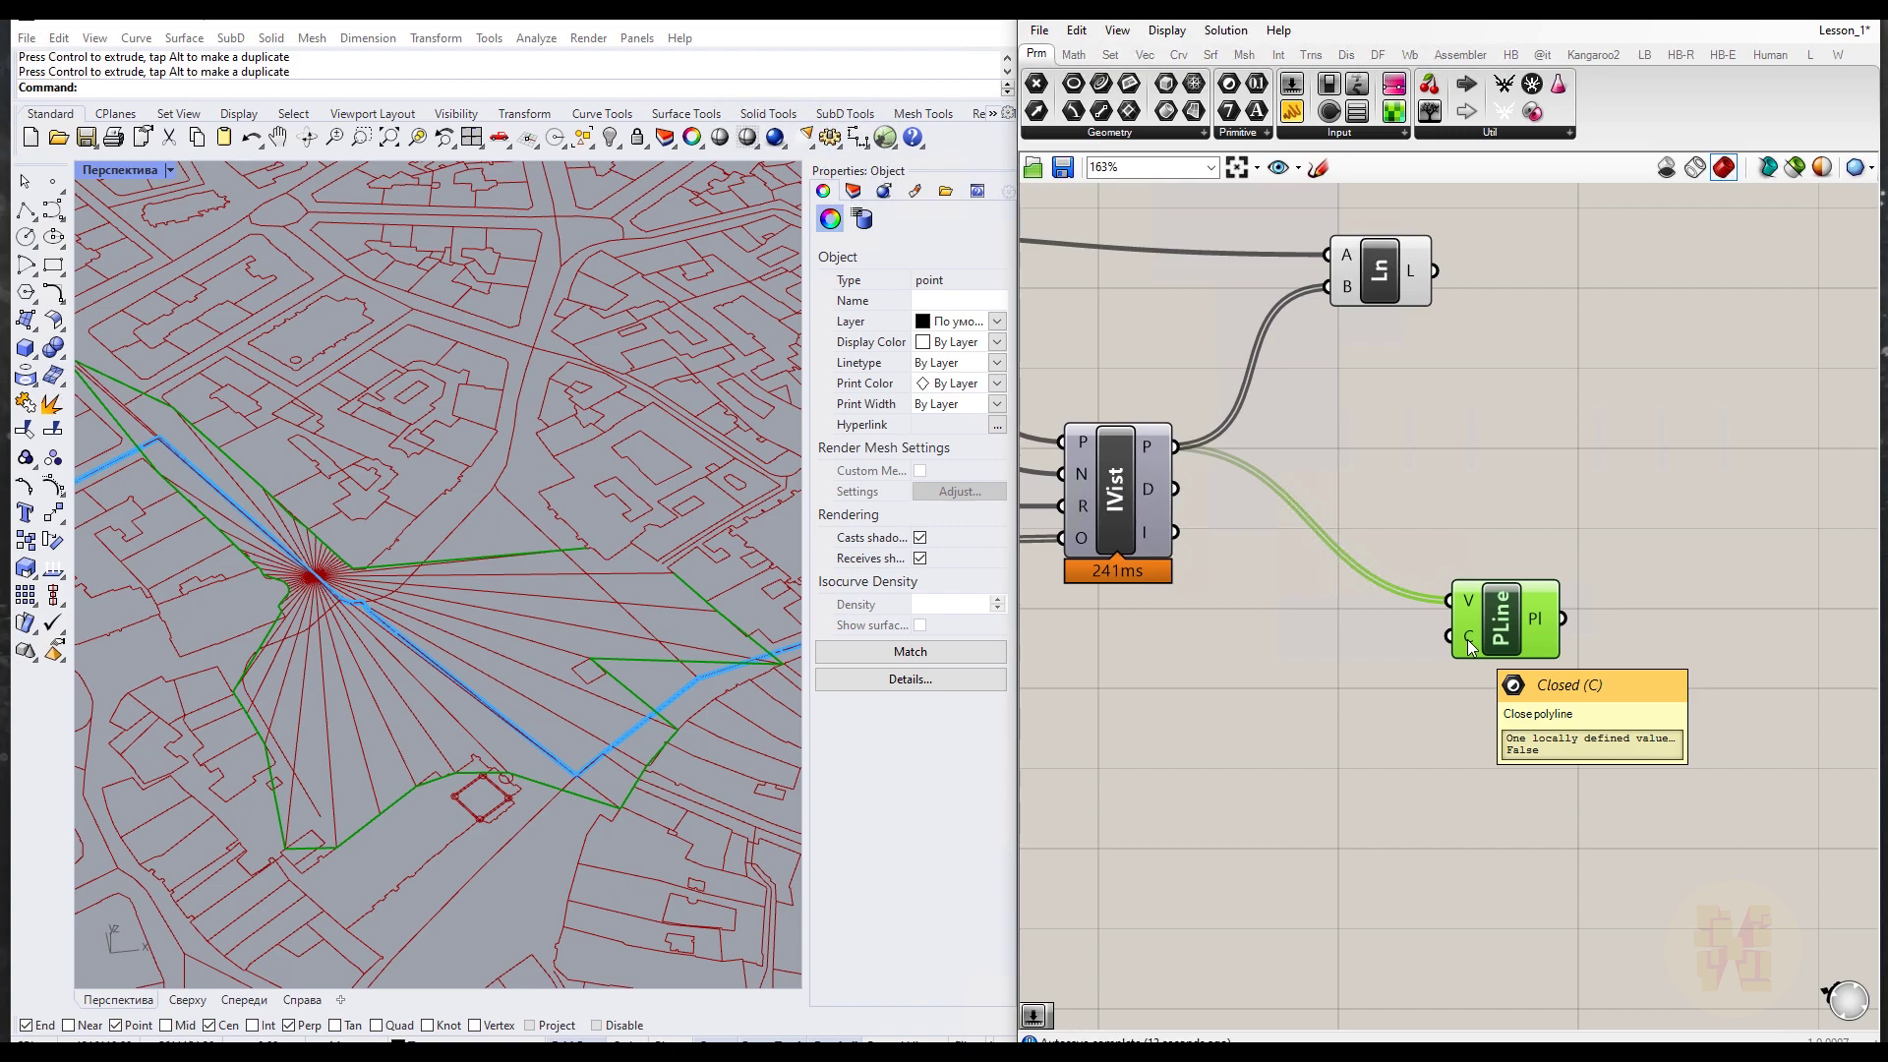
double_click(1254, 712)
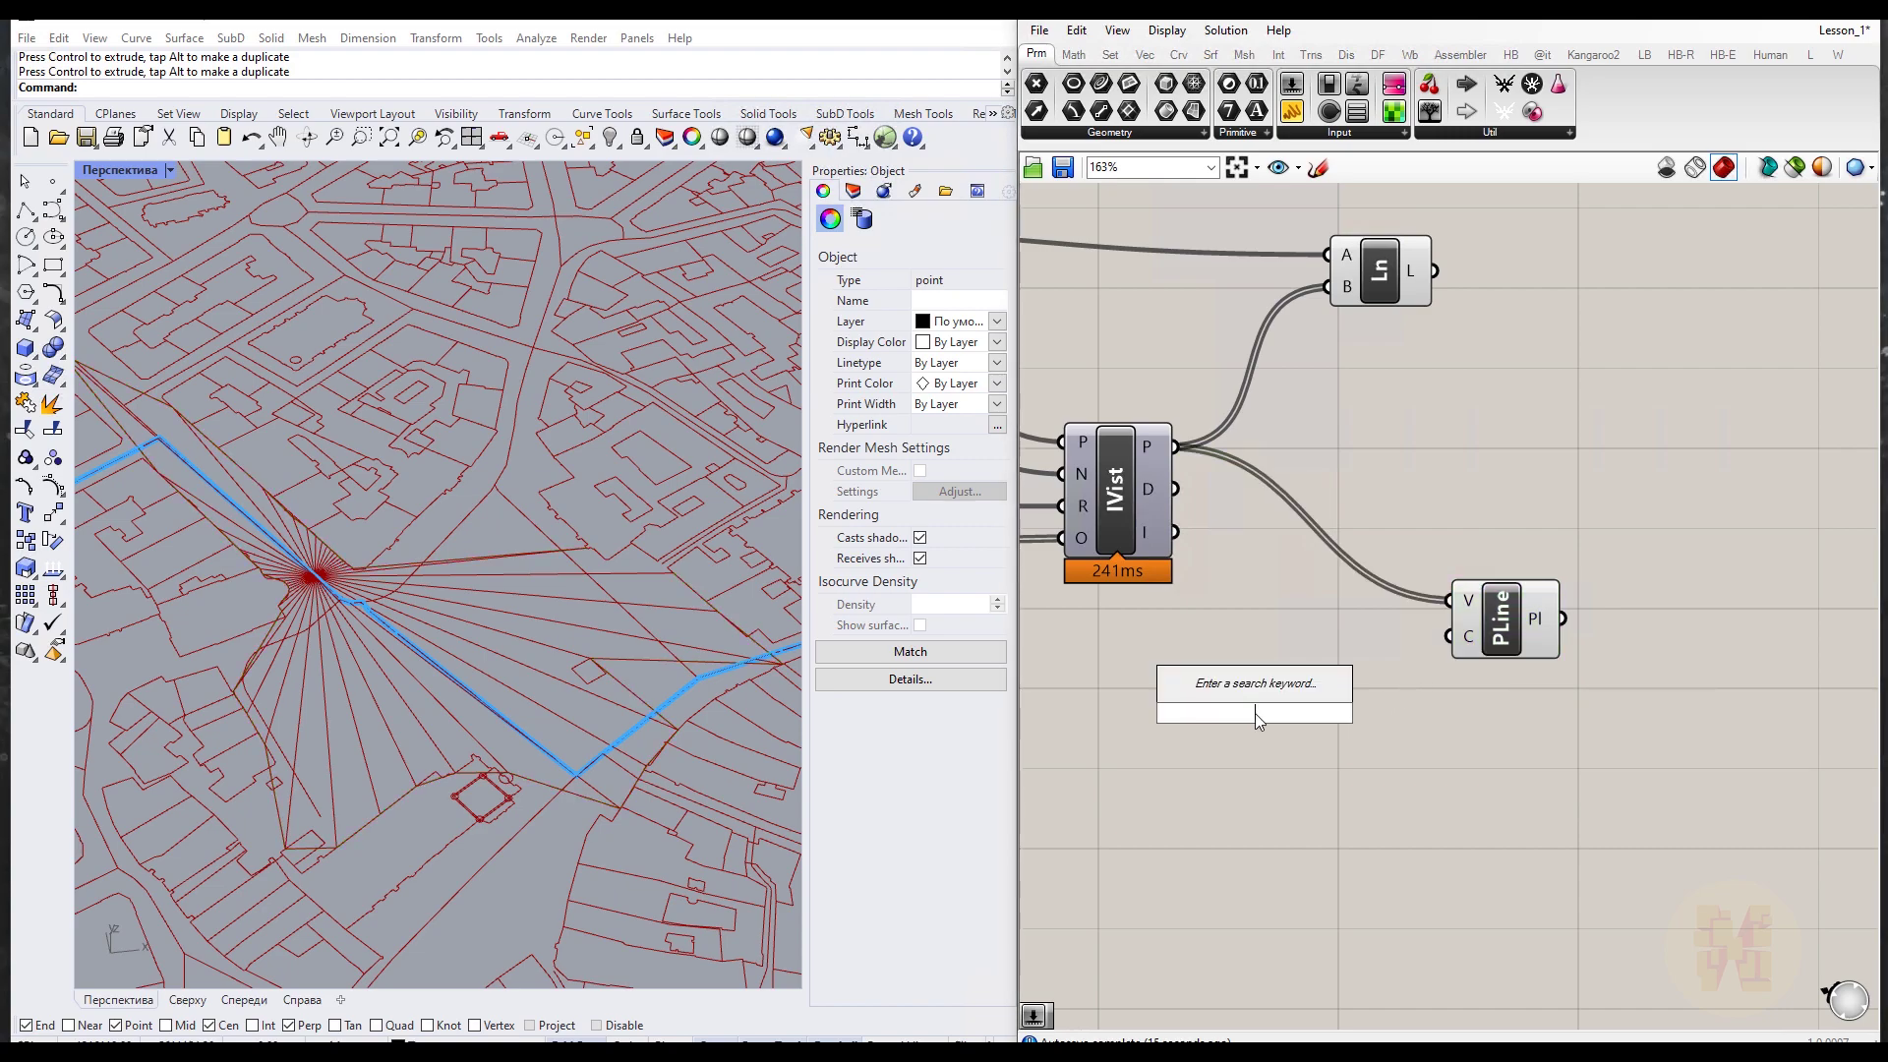
right_click(1470, 640)
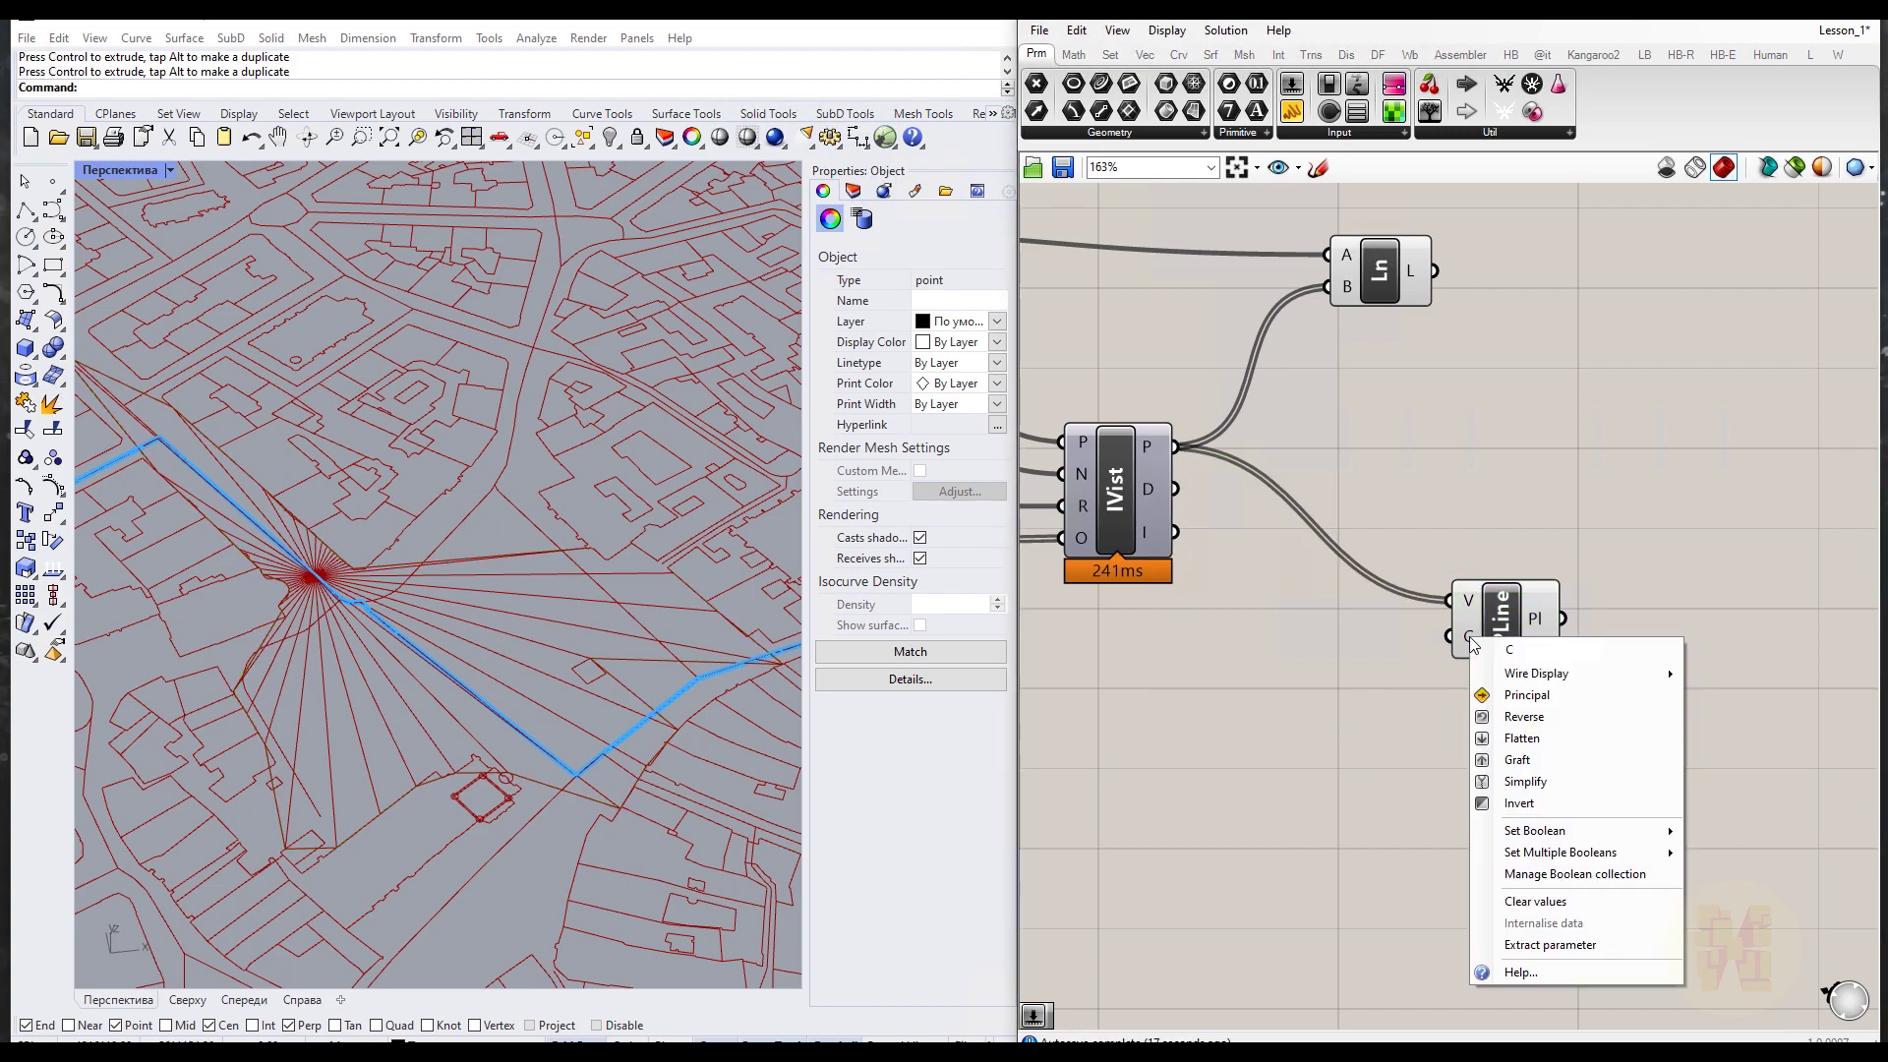
click(1517, 803)
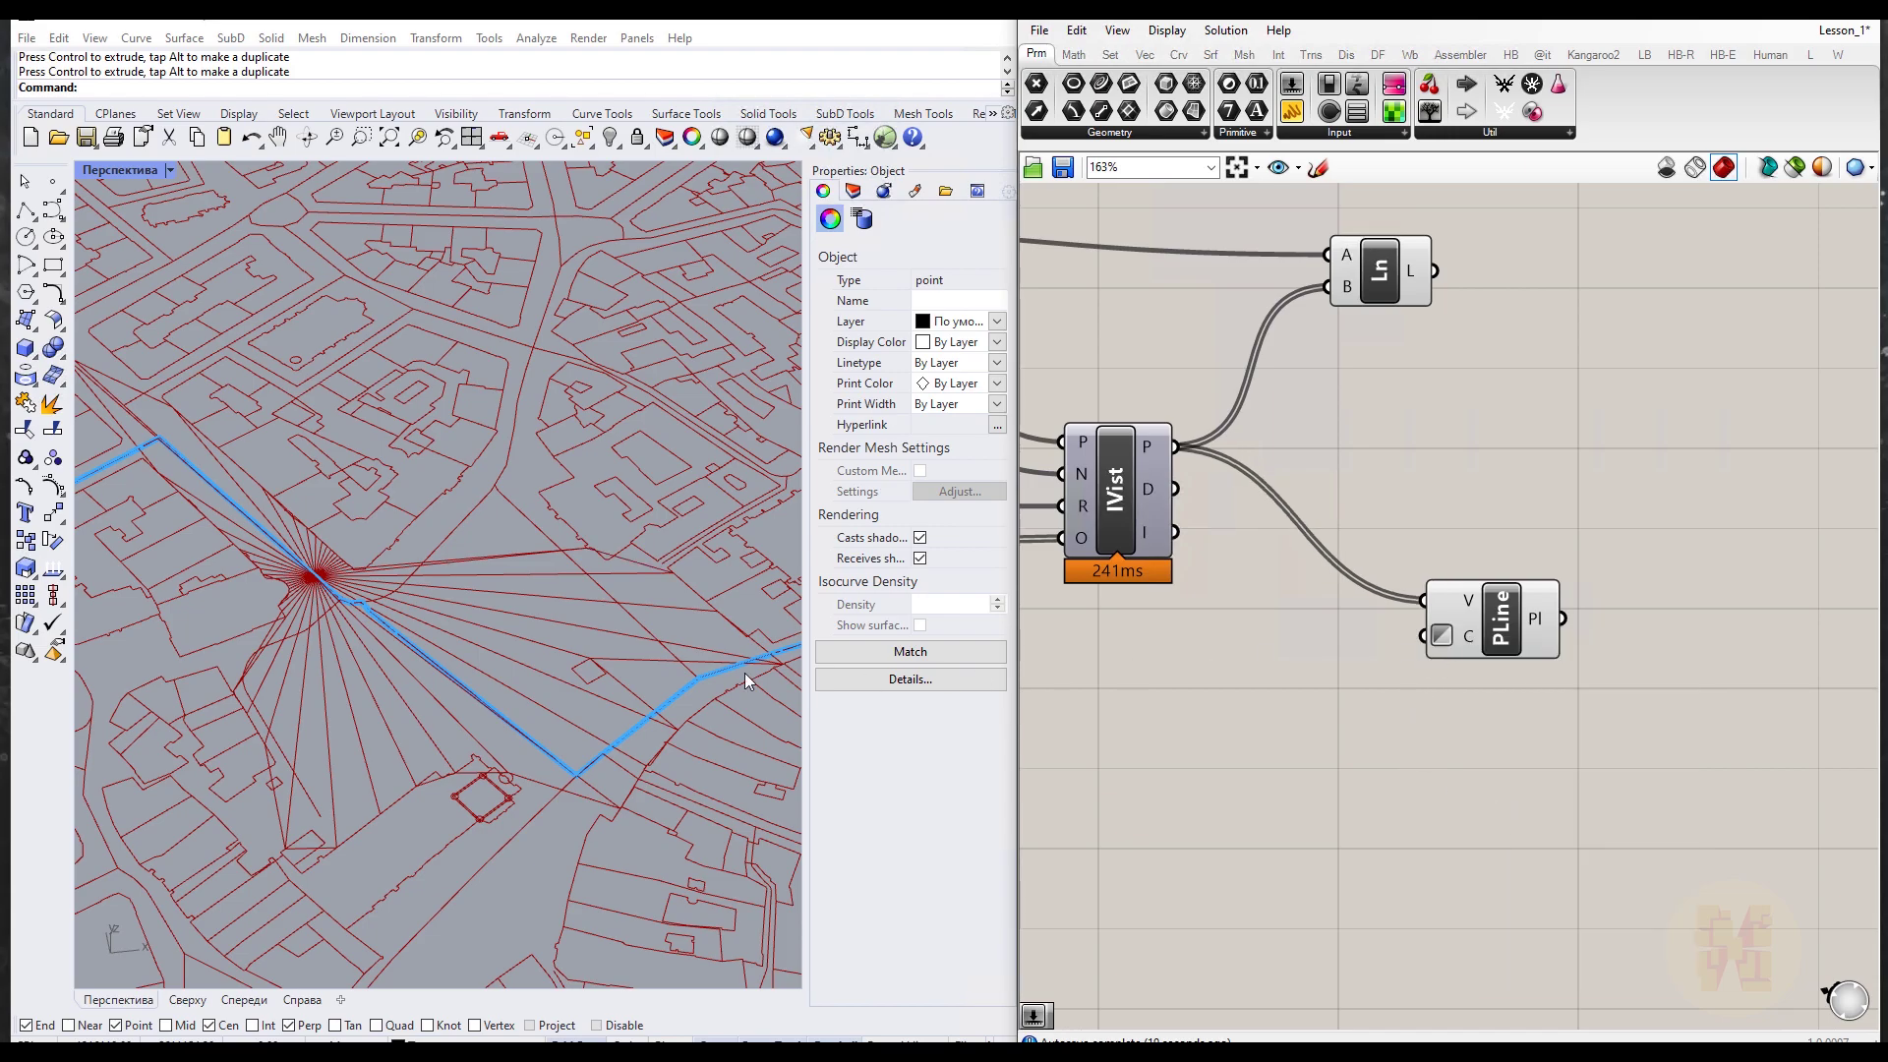
click(1502, 620)
right_drag(1538, 708, 1471, 694)
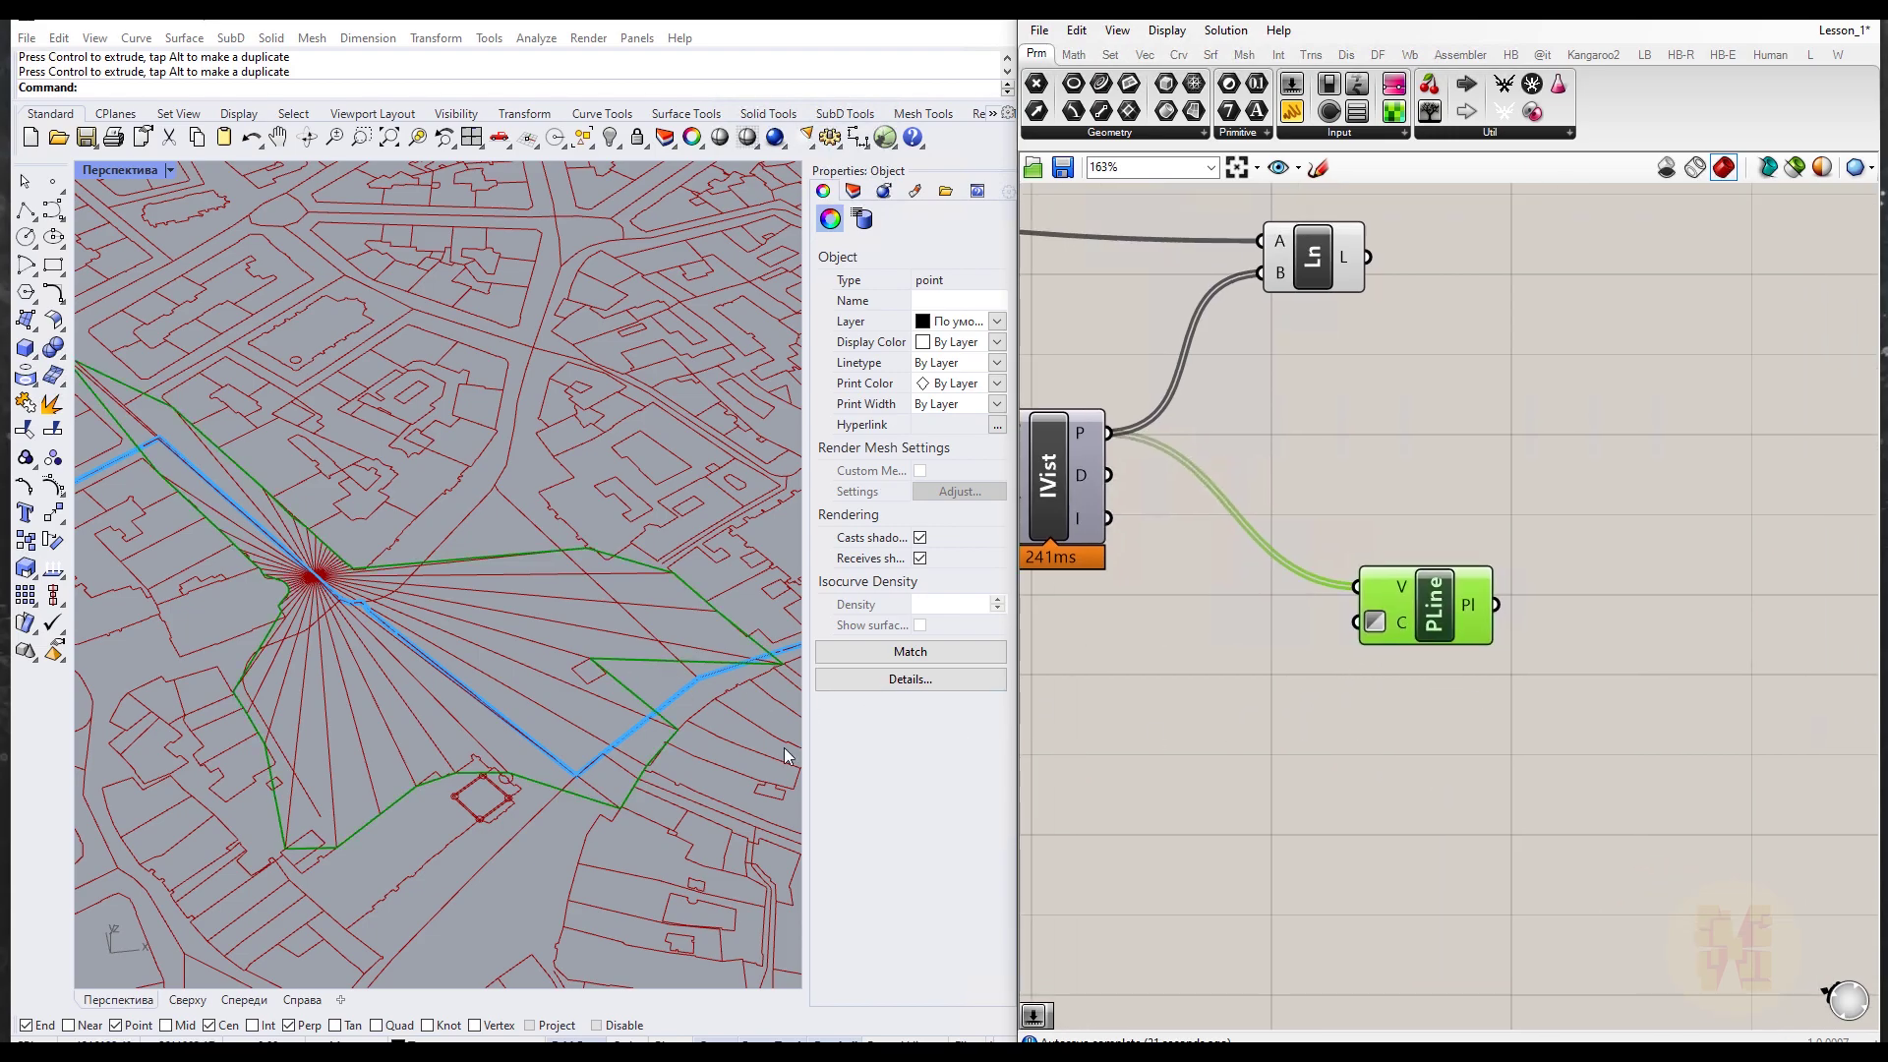
scroll(674, 593, up, 5)
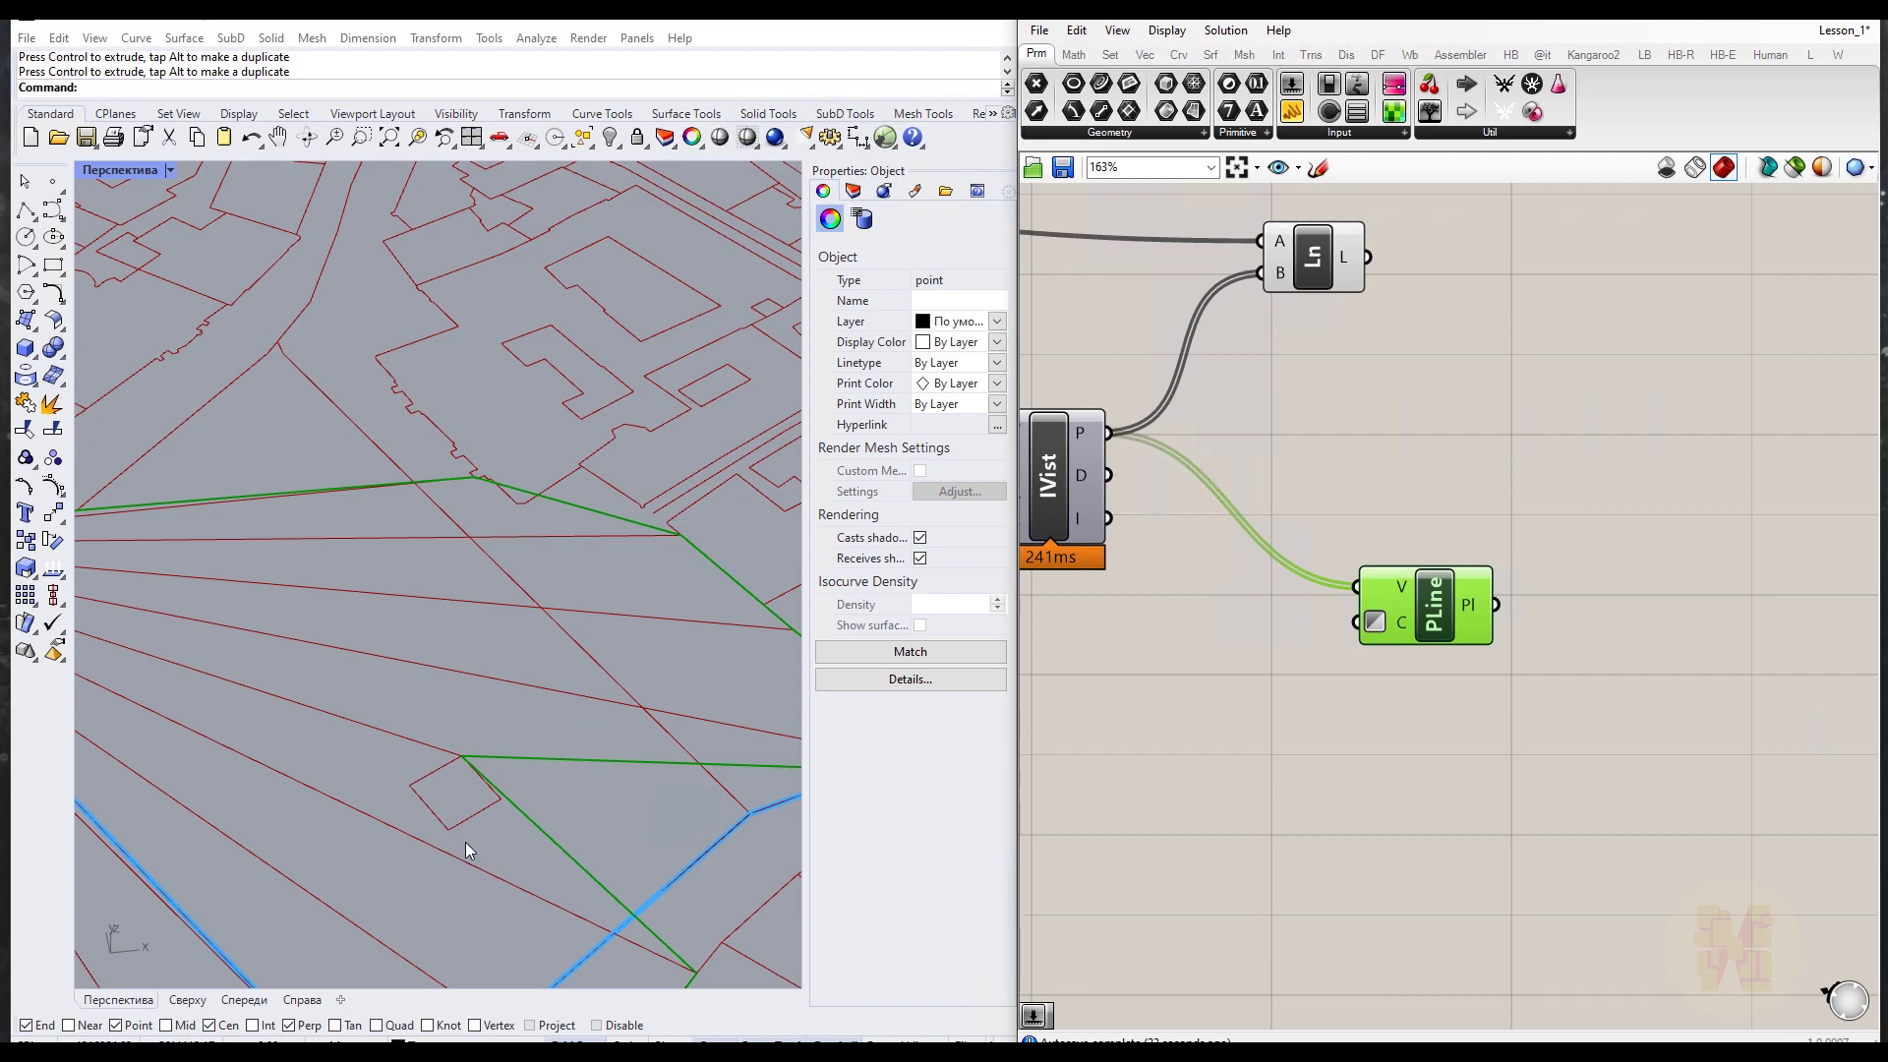
scroll(581, 699, down, 8)
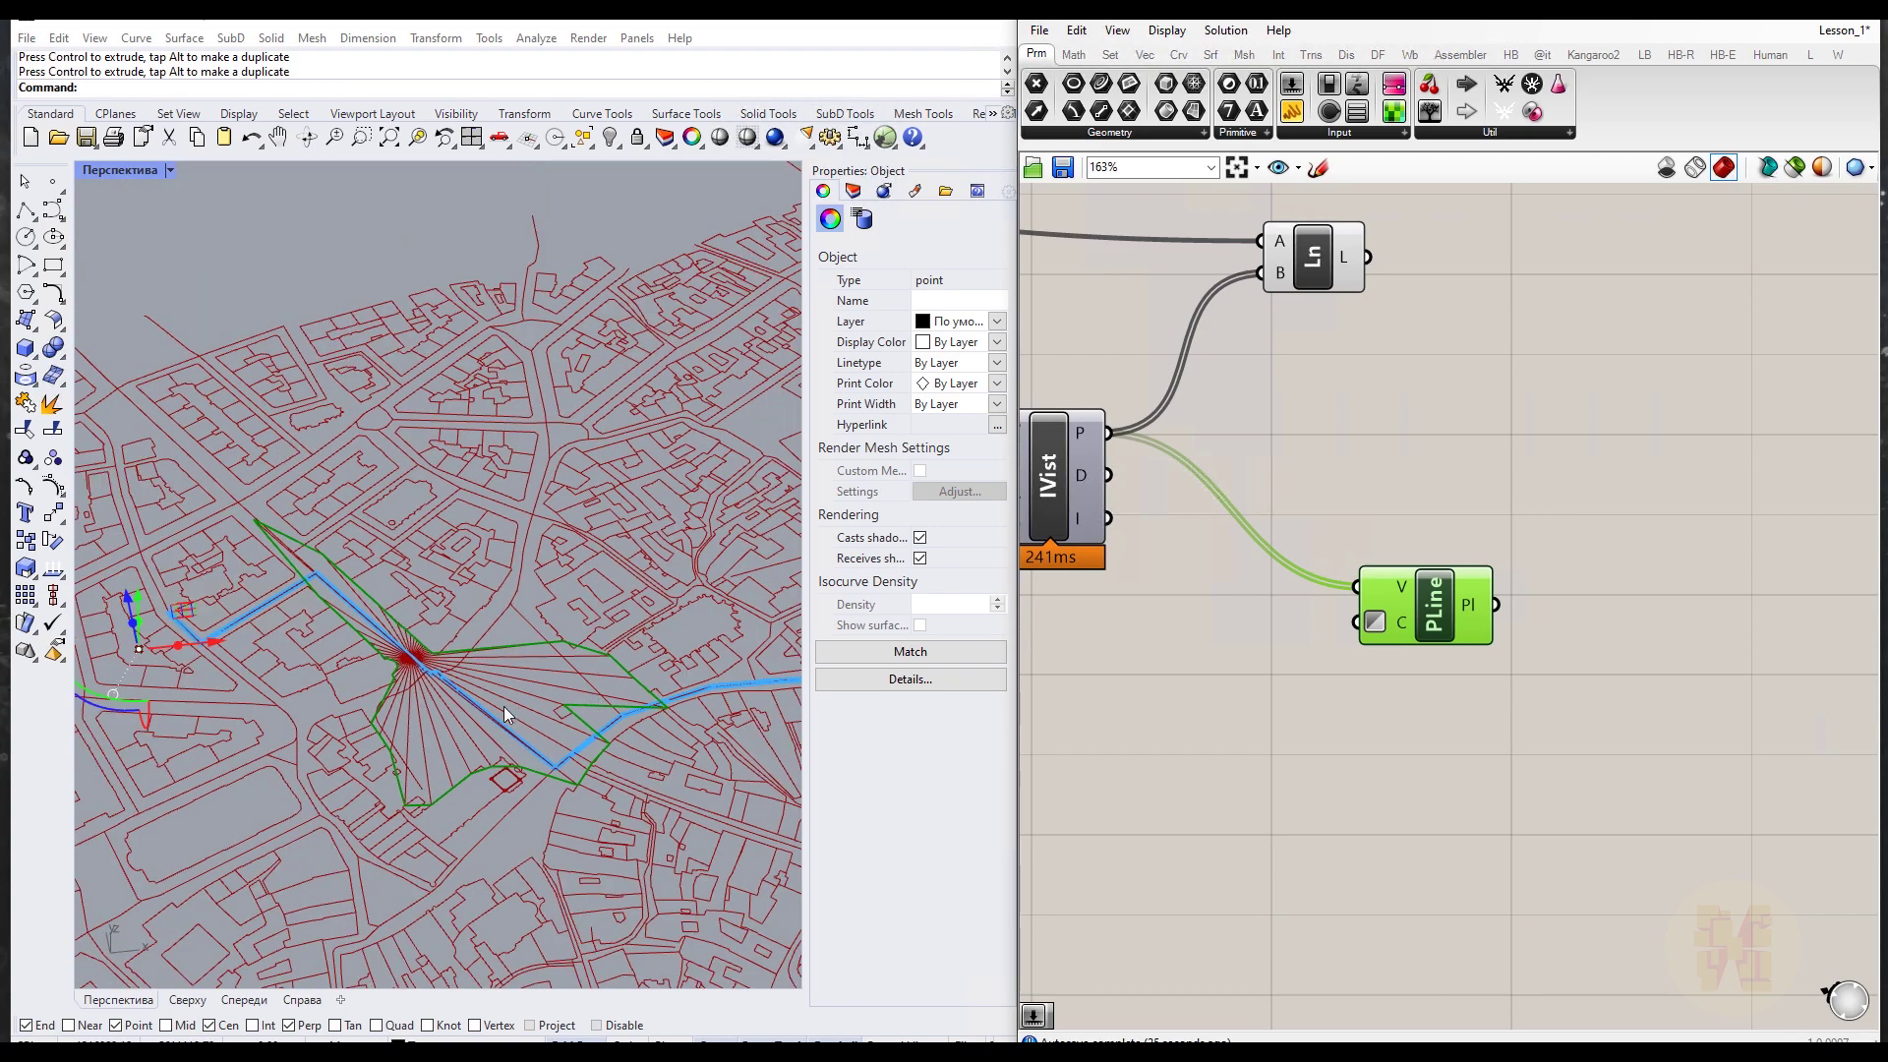
scroll(512, 706, up, 1)
click(1416, 765)
double_click(1427, 744)
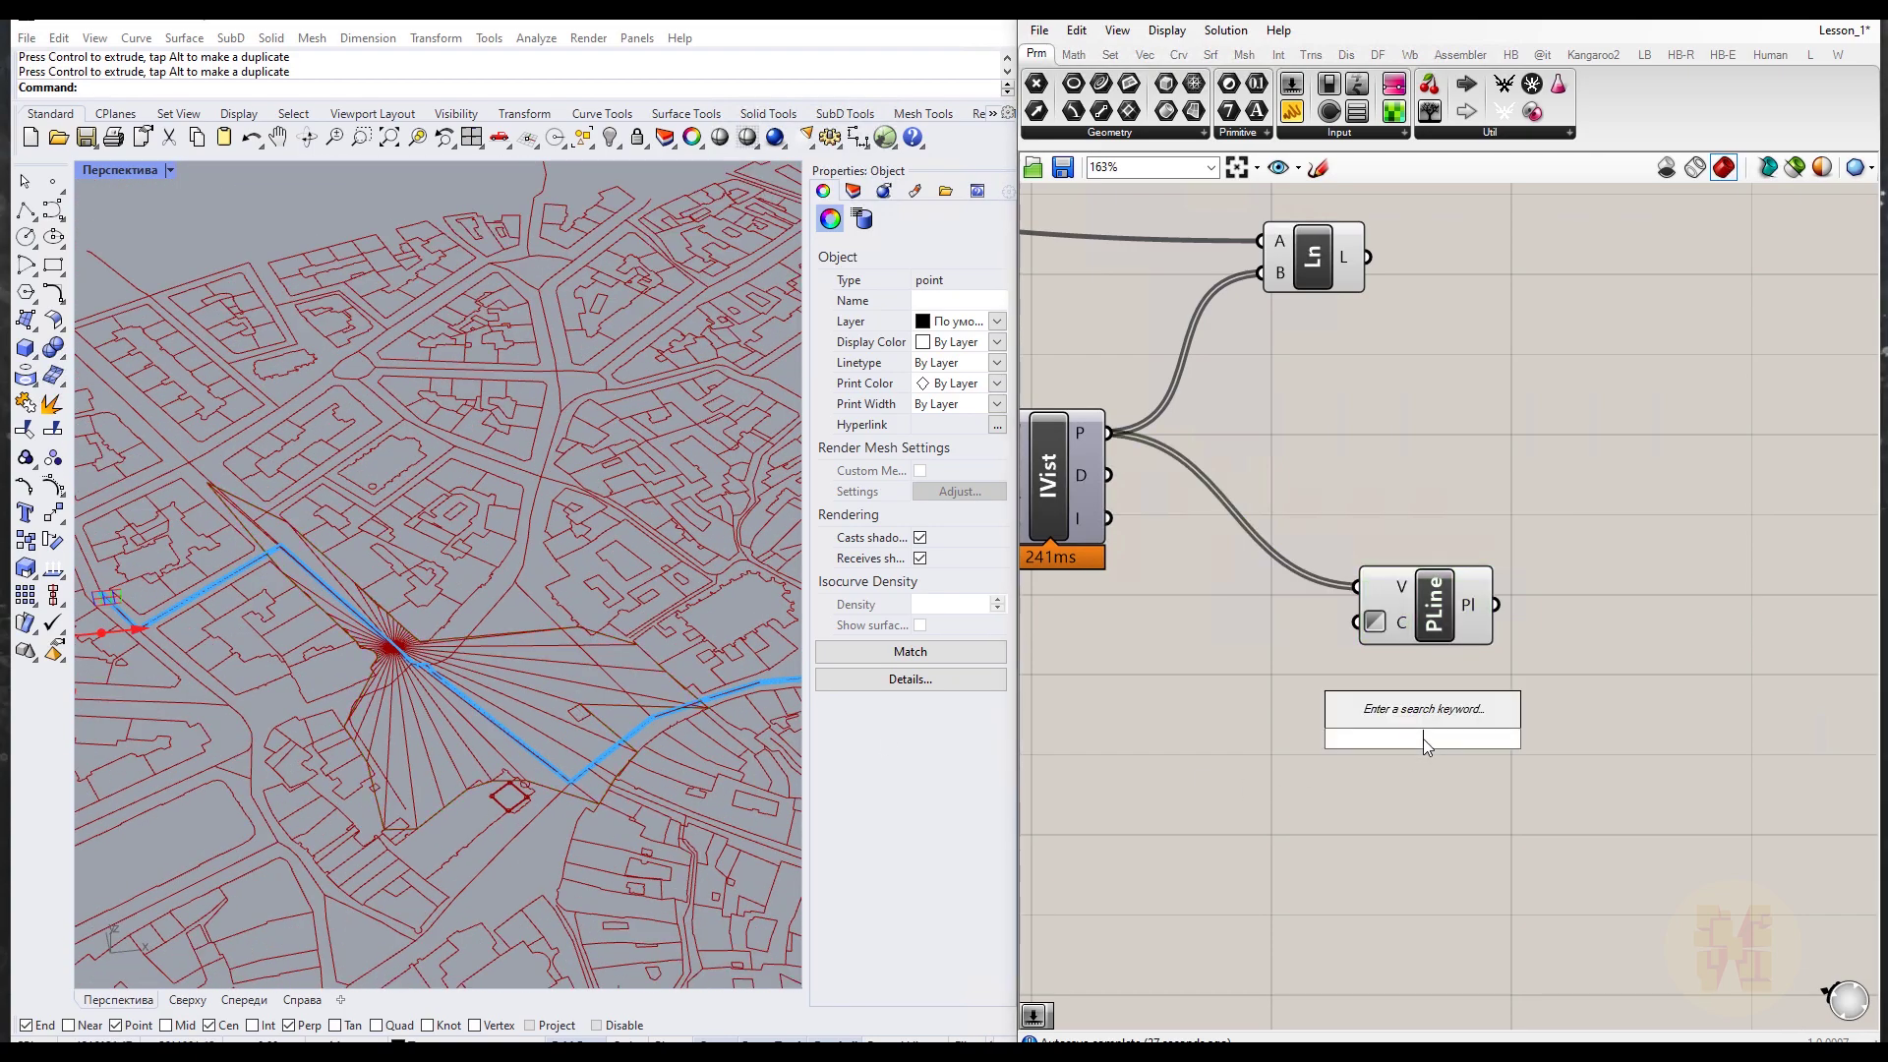
text(pline)
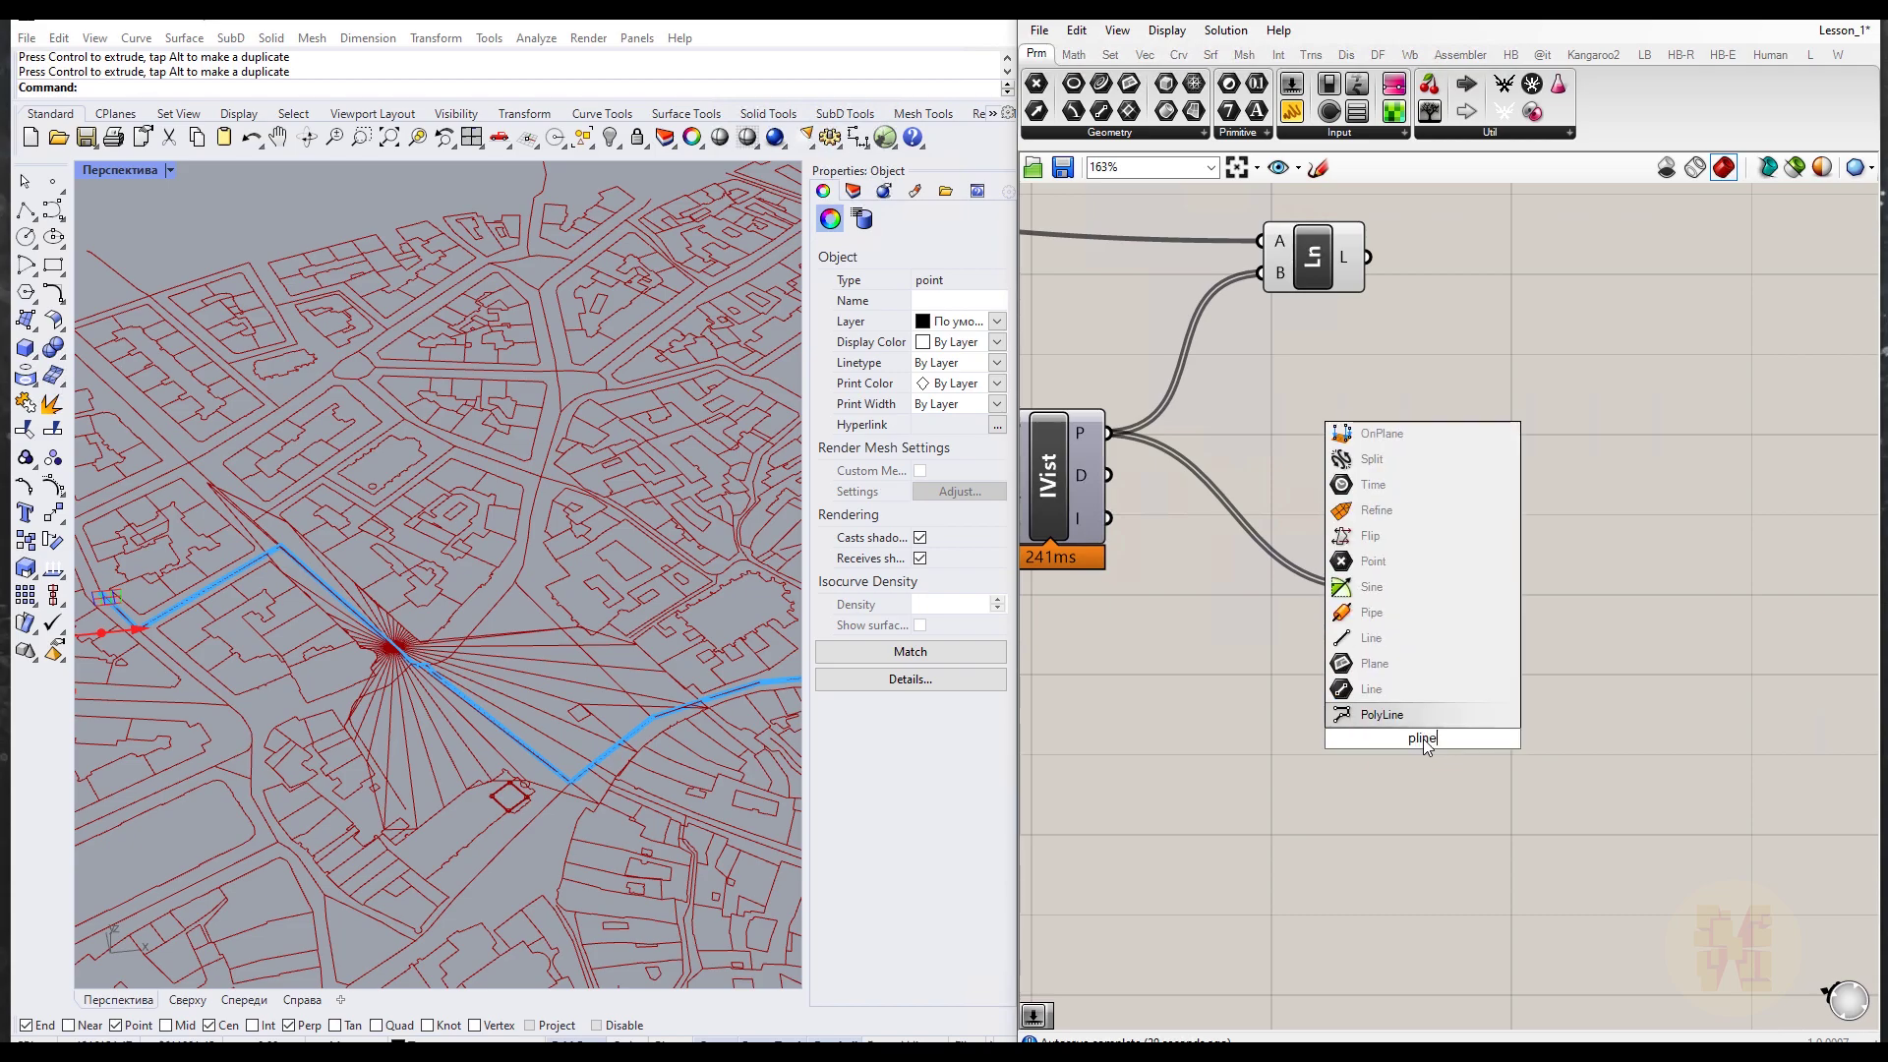
key(BackSpace)
key(BackSpace)
key(BackSpace)
key(BackSpace)
key(BackSpace)
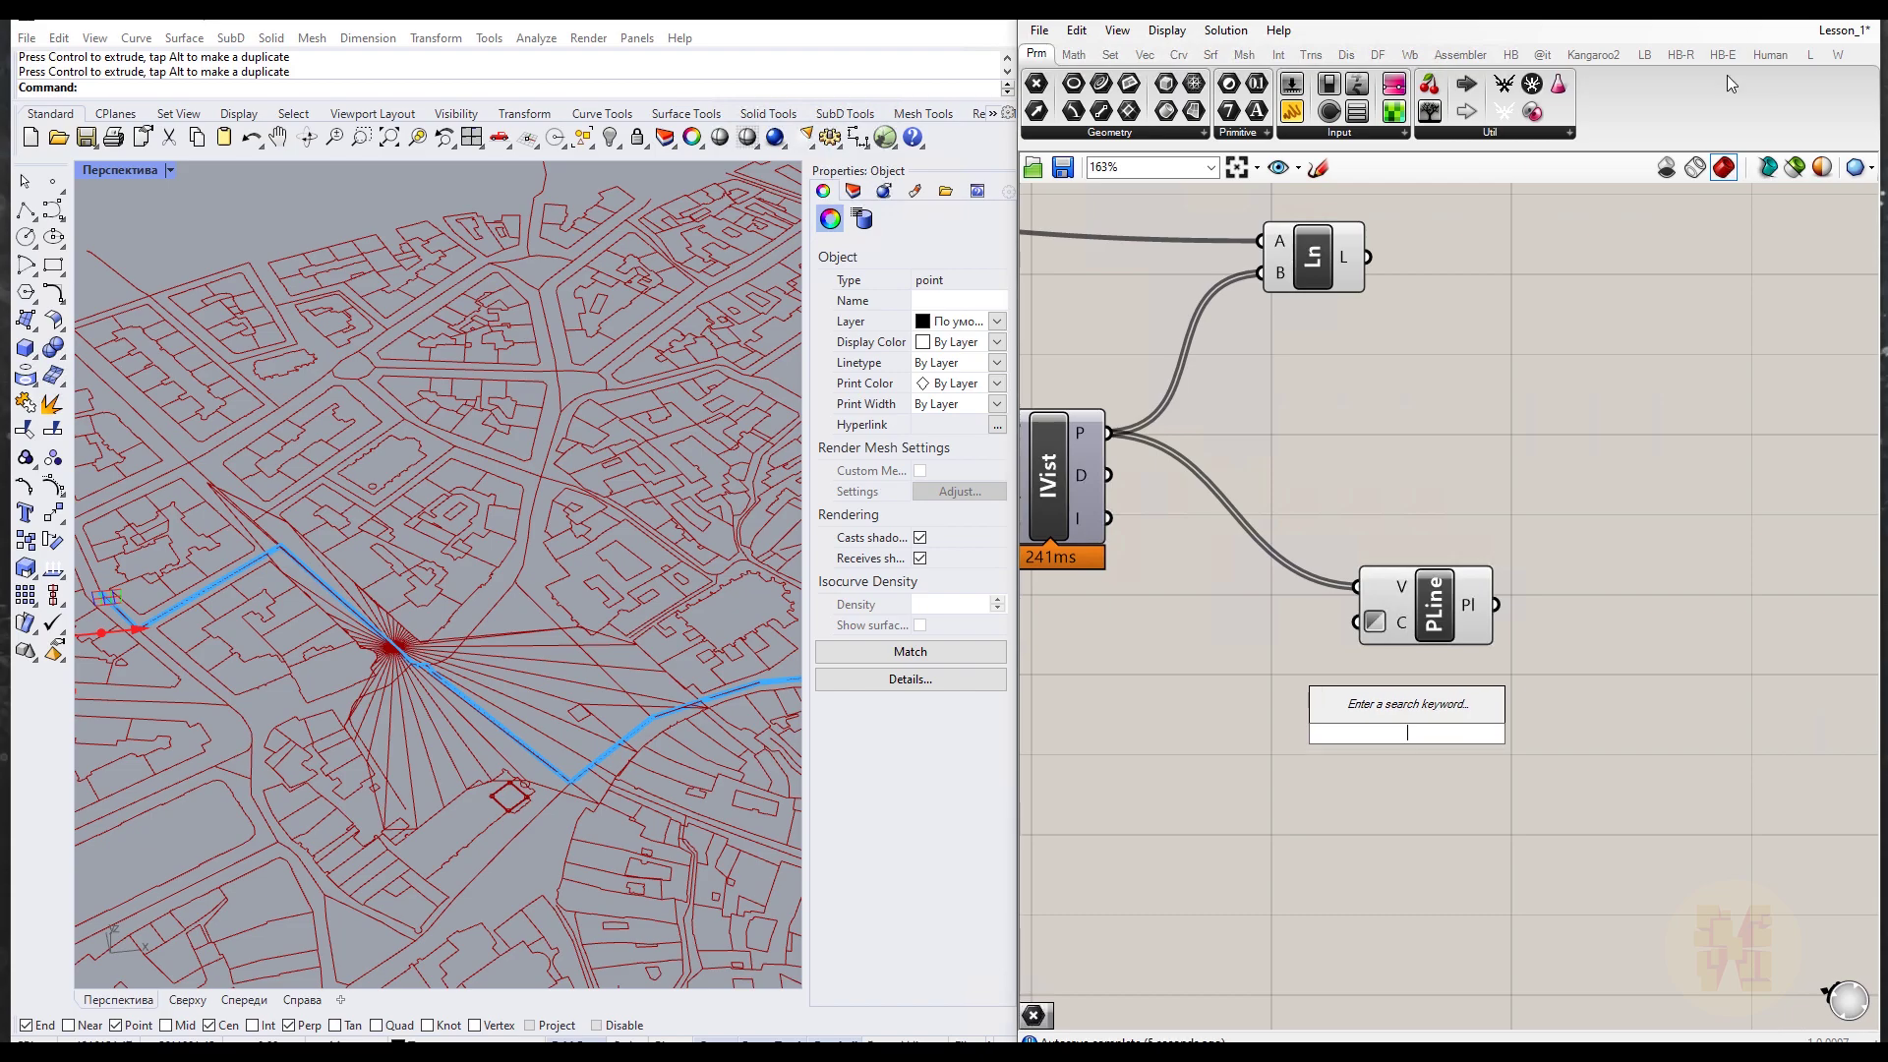
Step: Add a Nurbs Curve component below the PolyLine component and hide the PolyLine outline
text(bur)
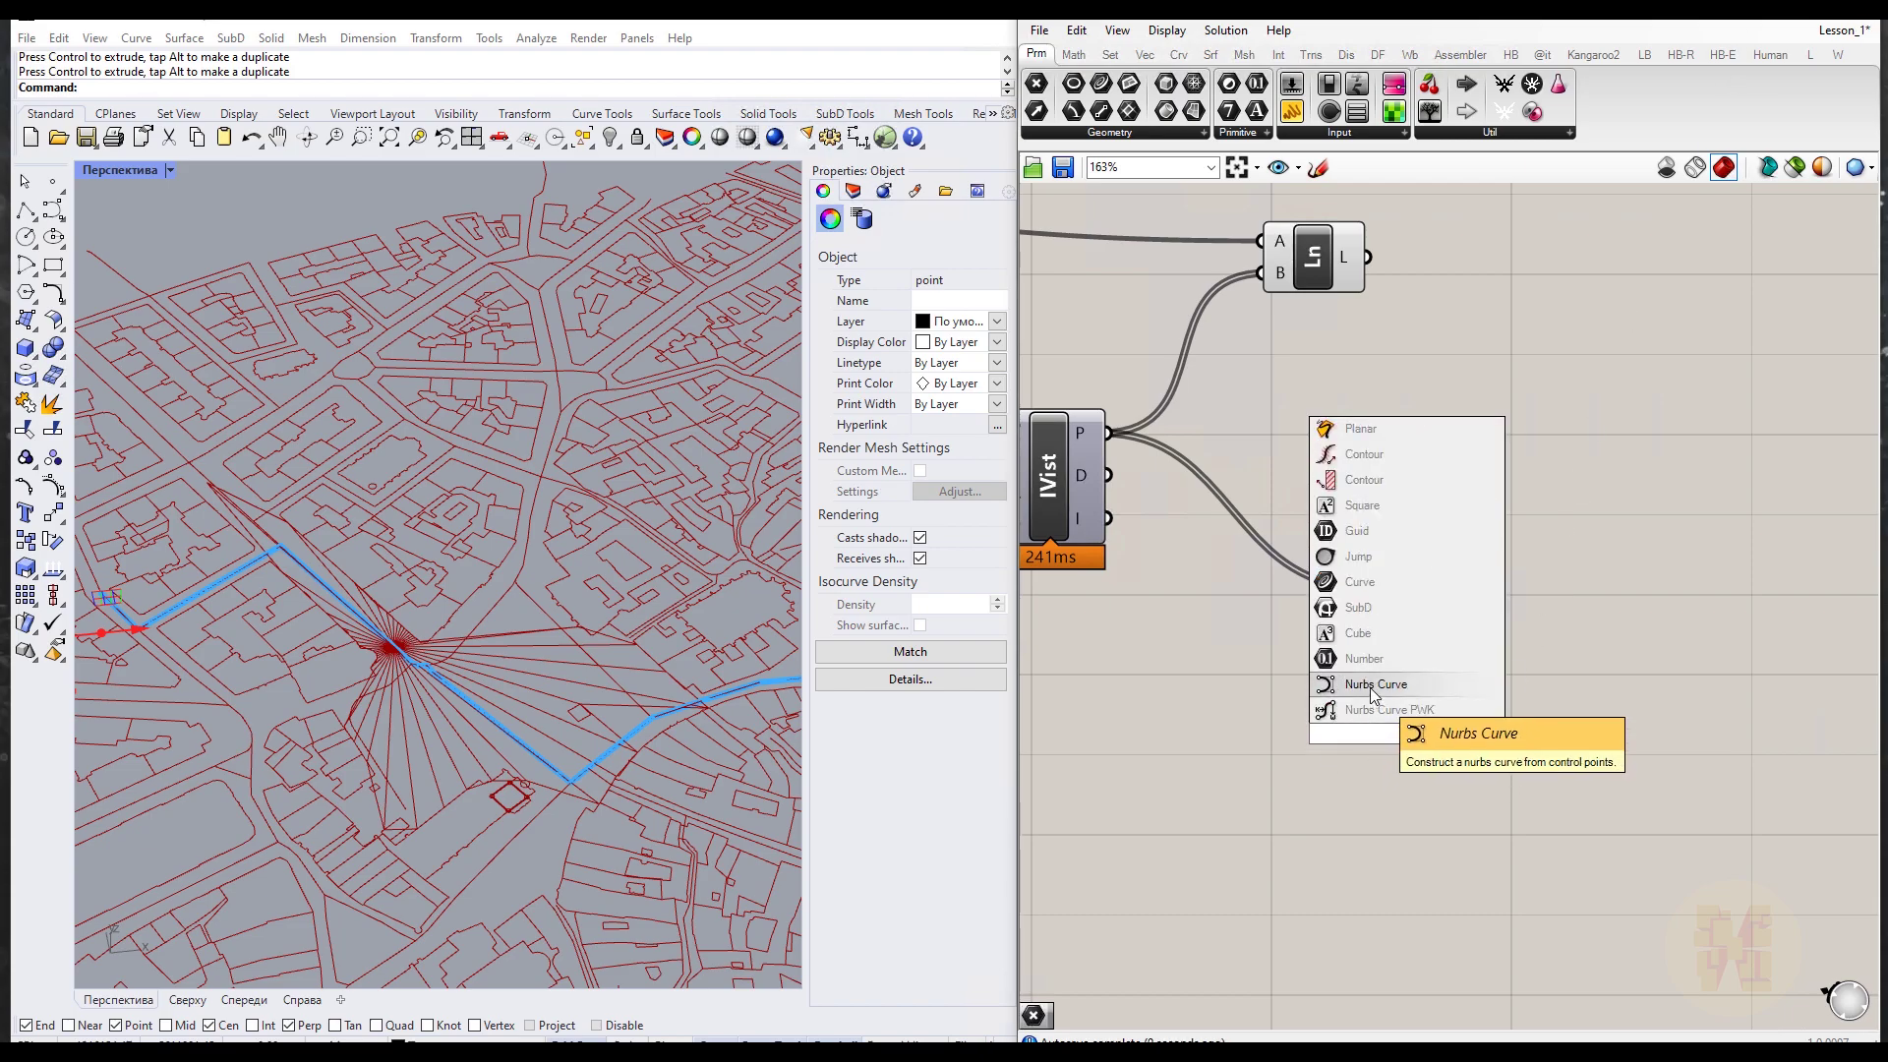
click(1371, 686)
click(1448, 610)
right_click(1448, 610)
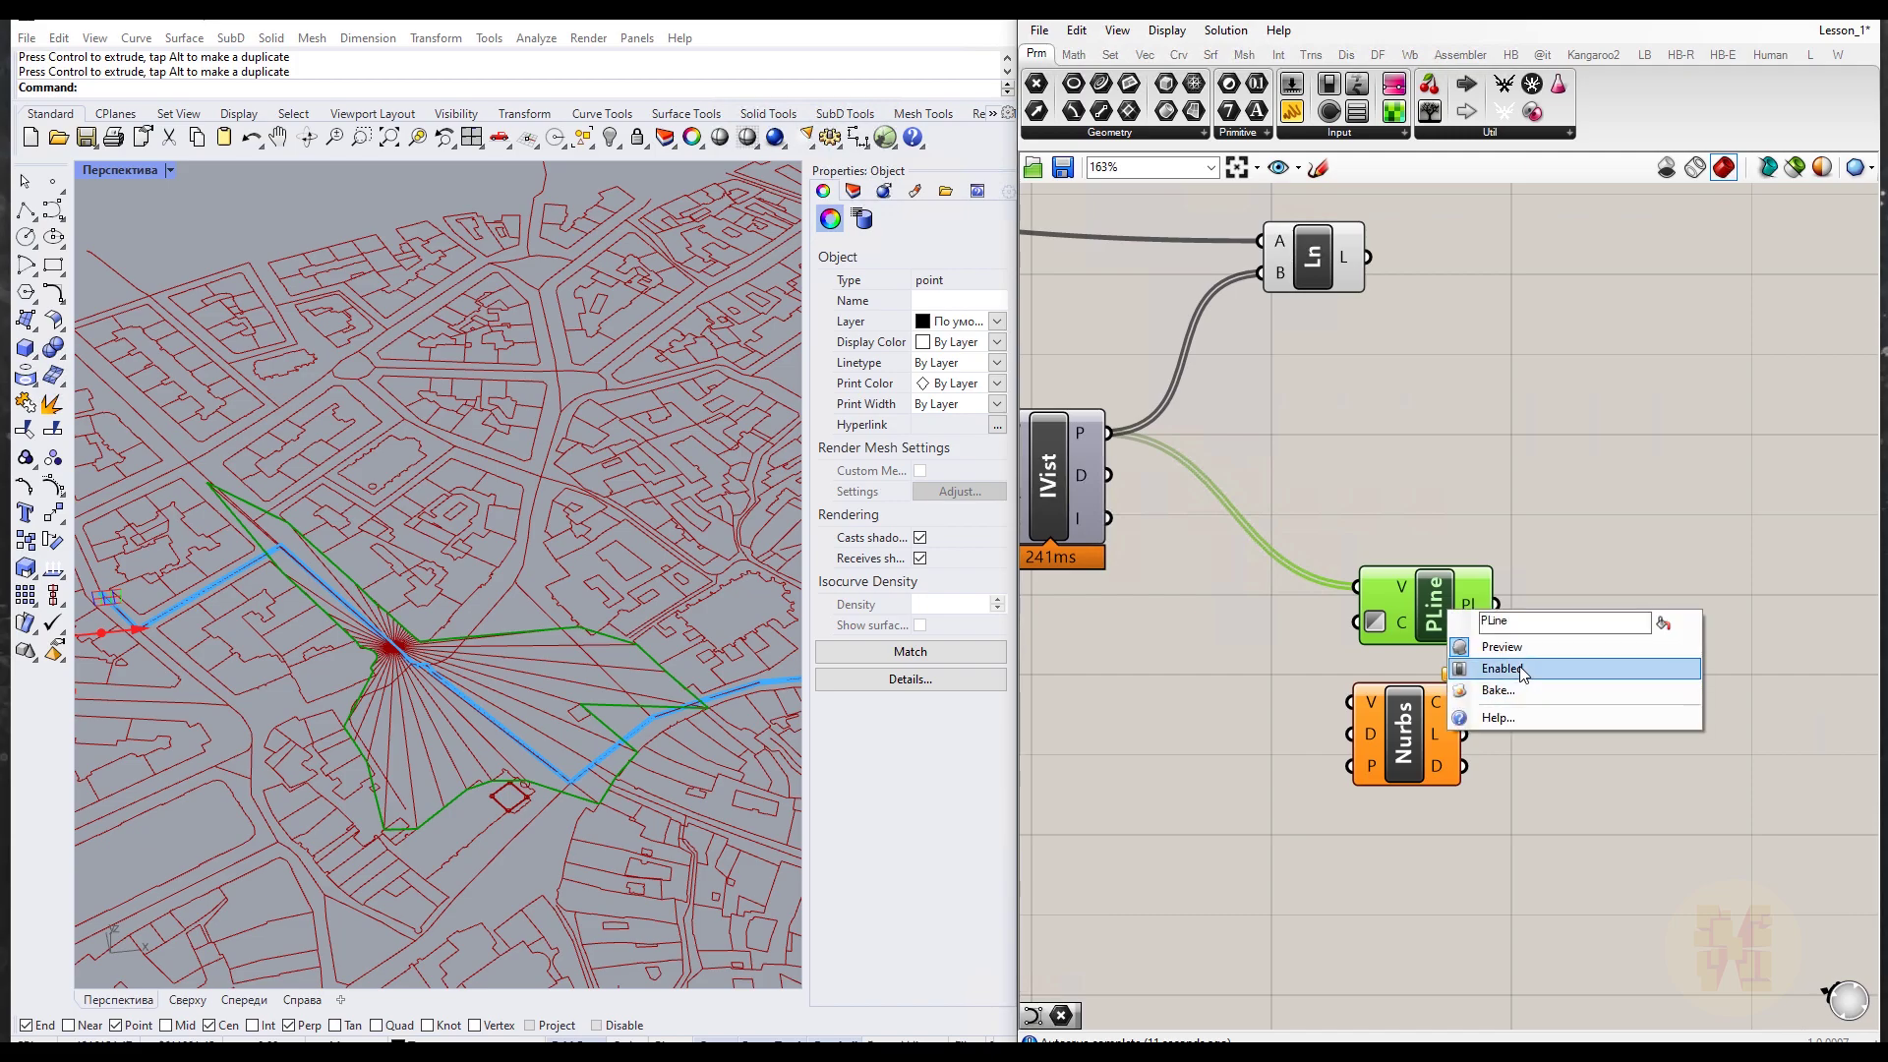
click(1523, 670)
Step: Connect IsoVist's P output to the Nurbs Curve's V input and check the resulting curve and its input options
drag(1108, 432, 1349, 701)
right_drag(509, 741, 419, 586)
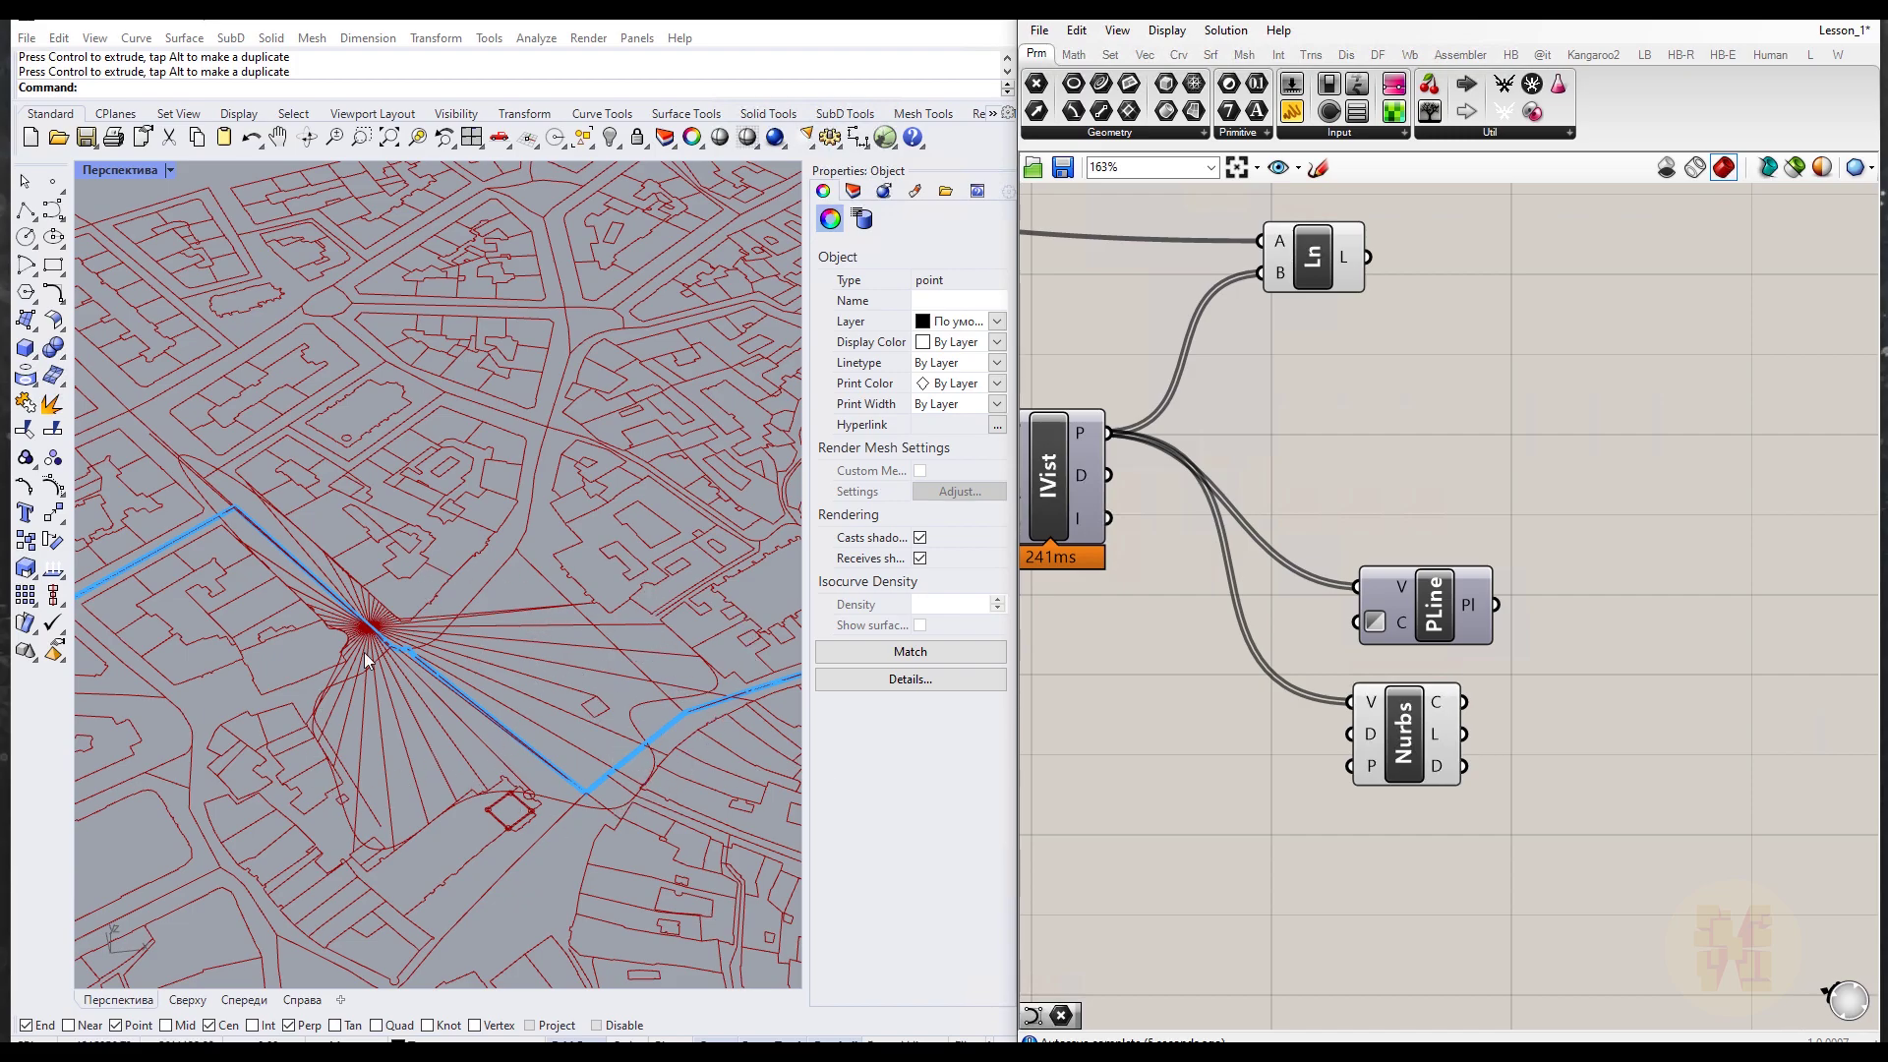
right_click(1372, 769)
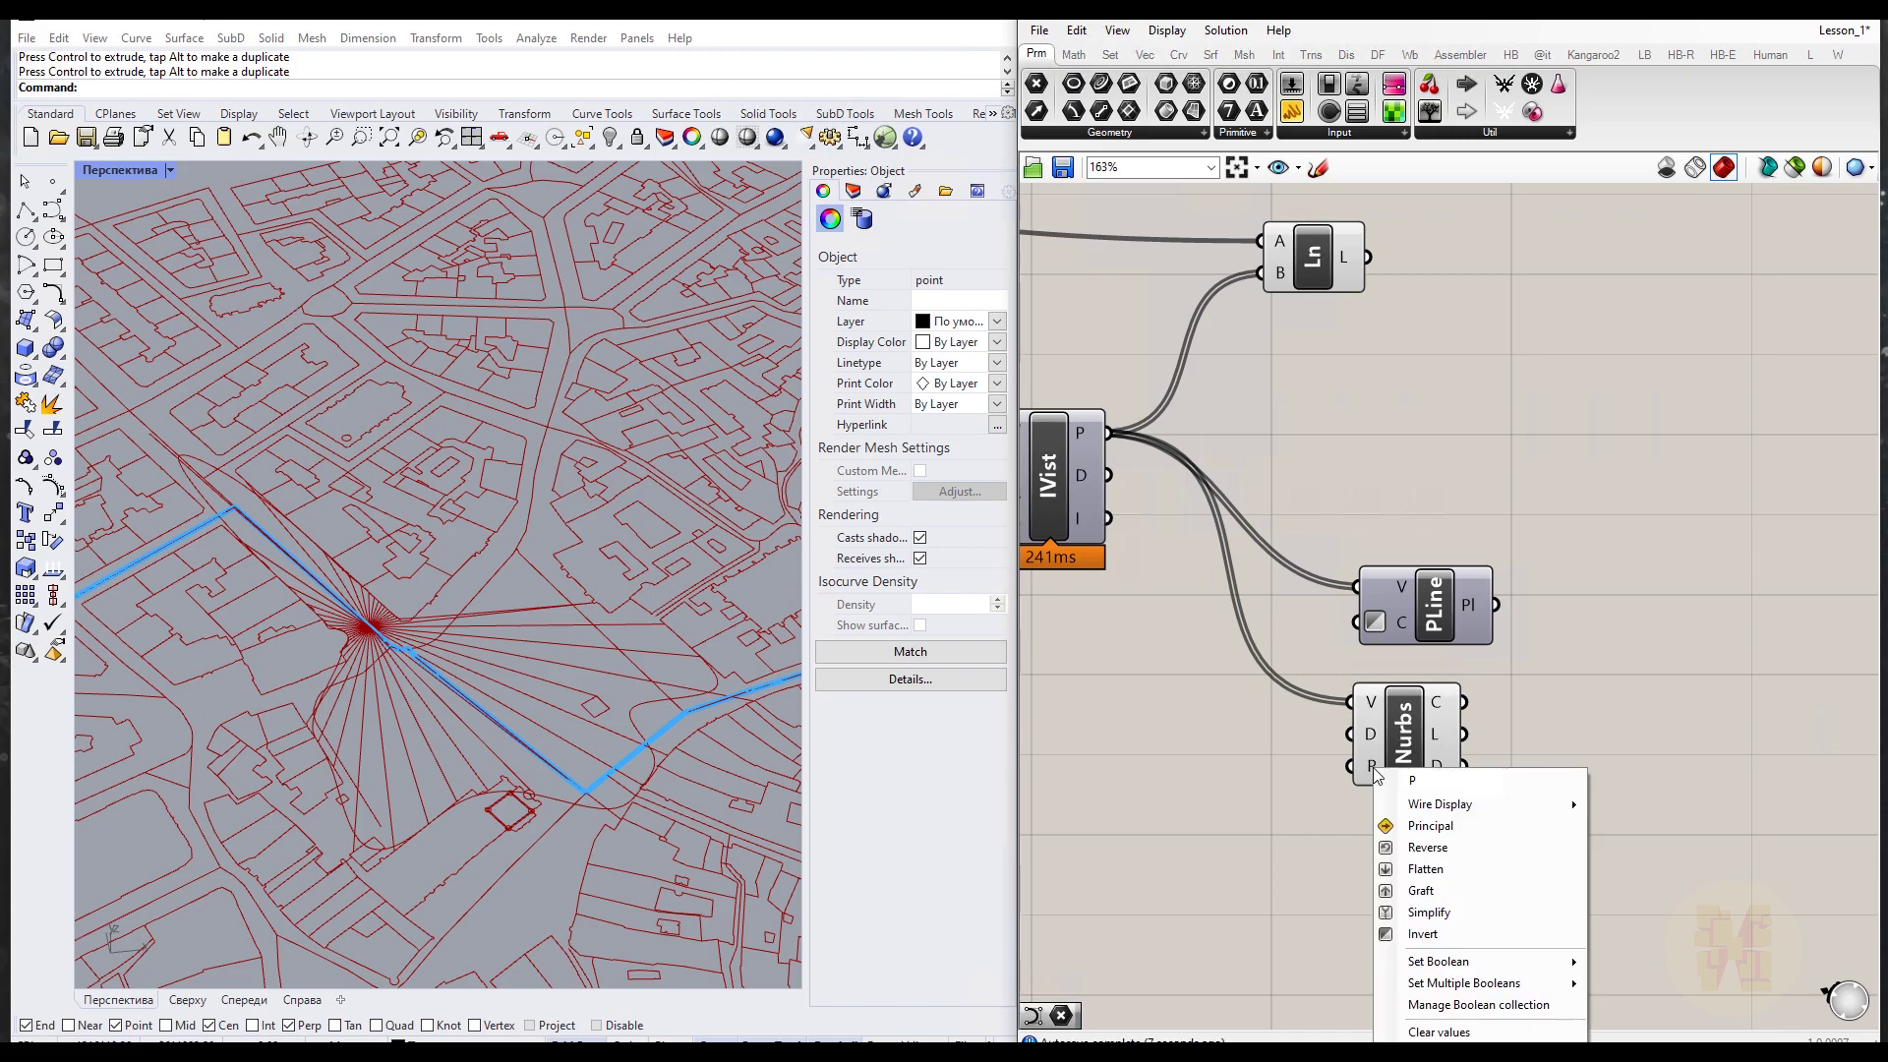
click(1312, 793)
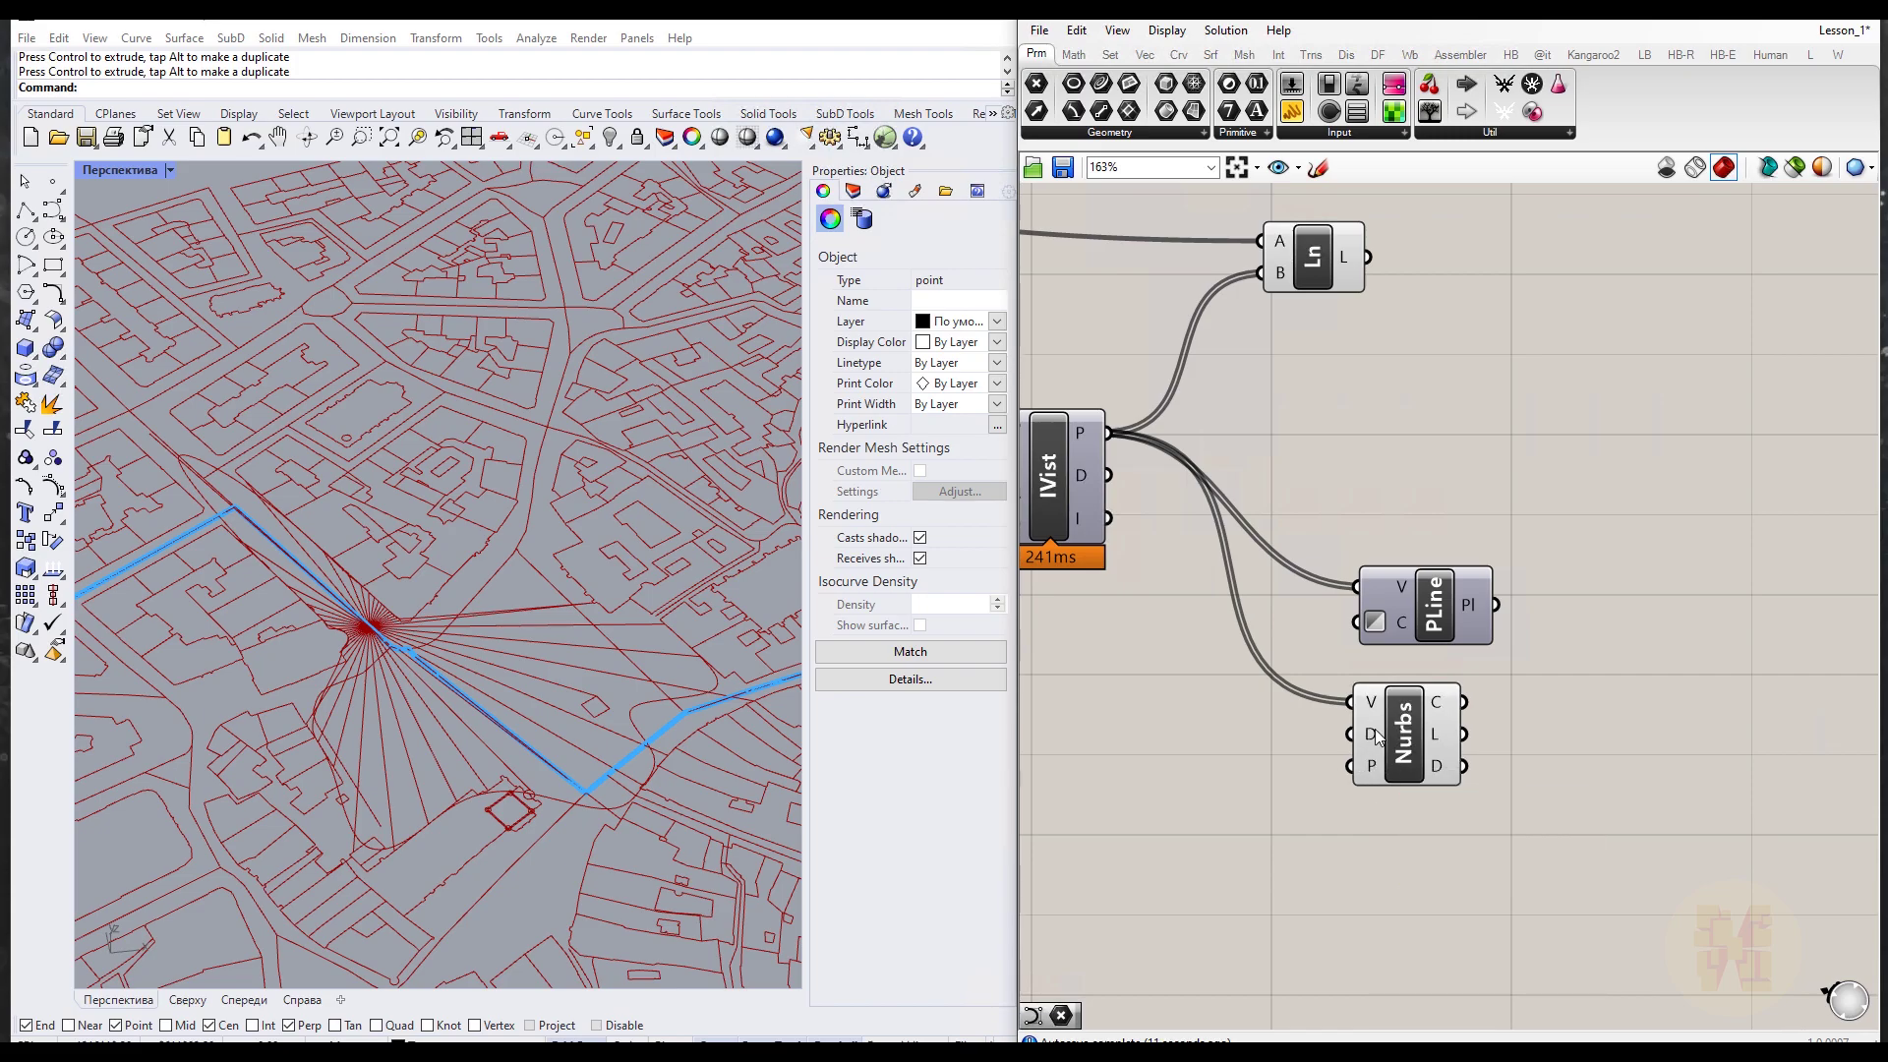
scroll(1396, 729, up, 2)
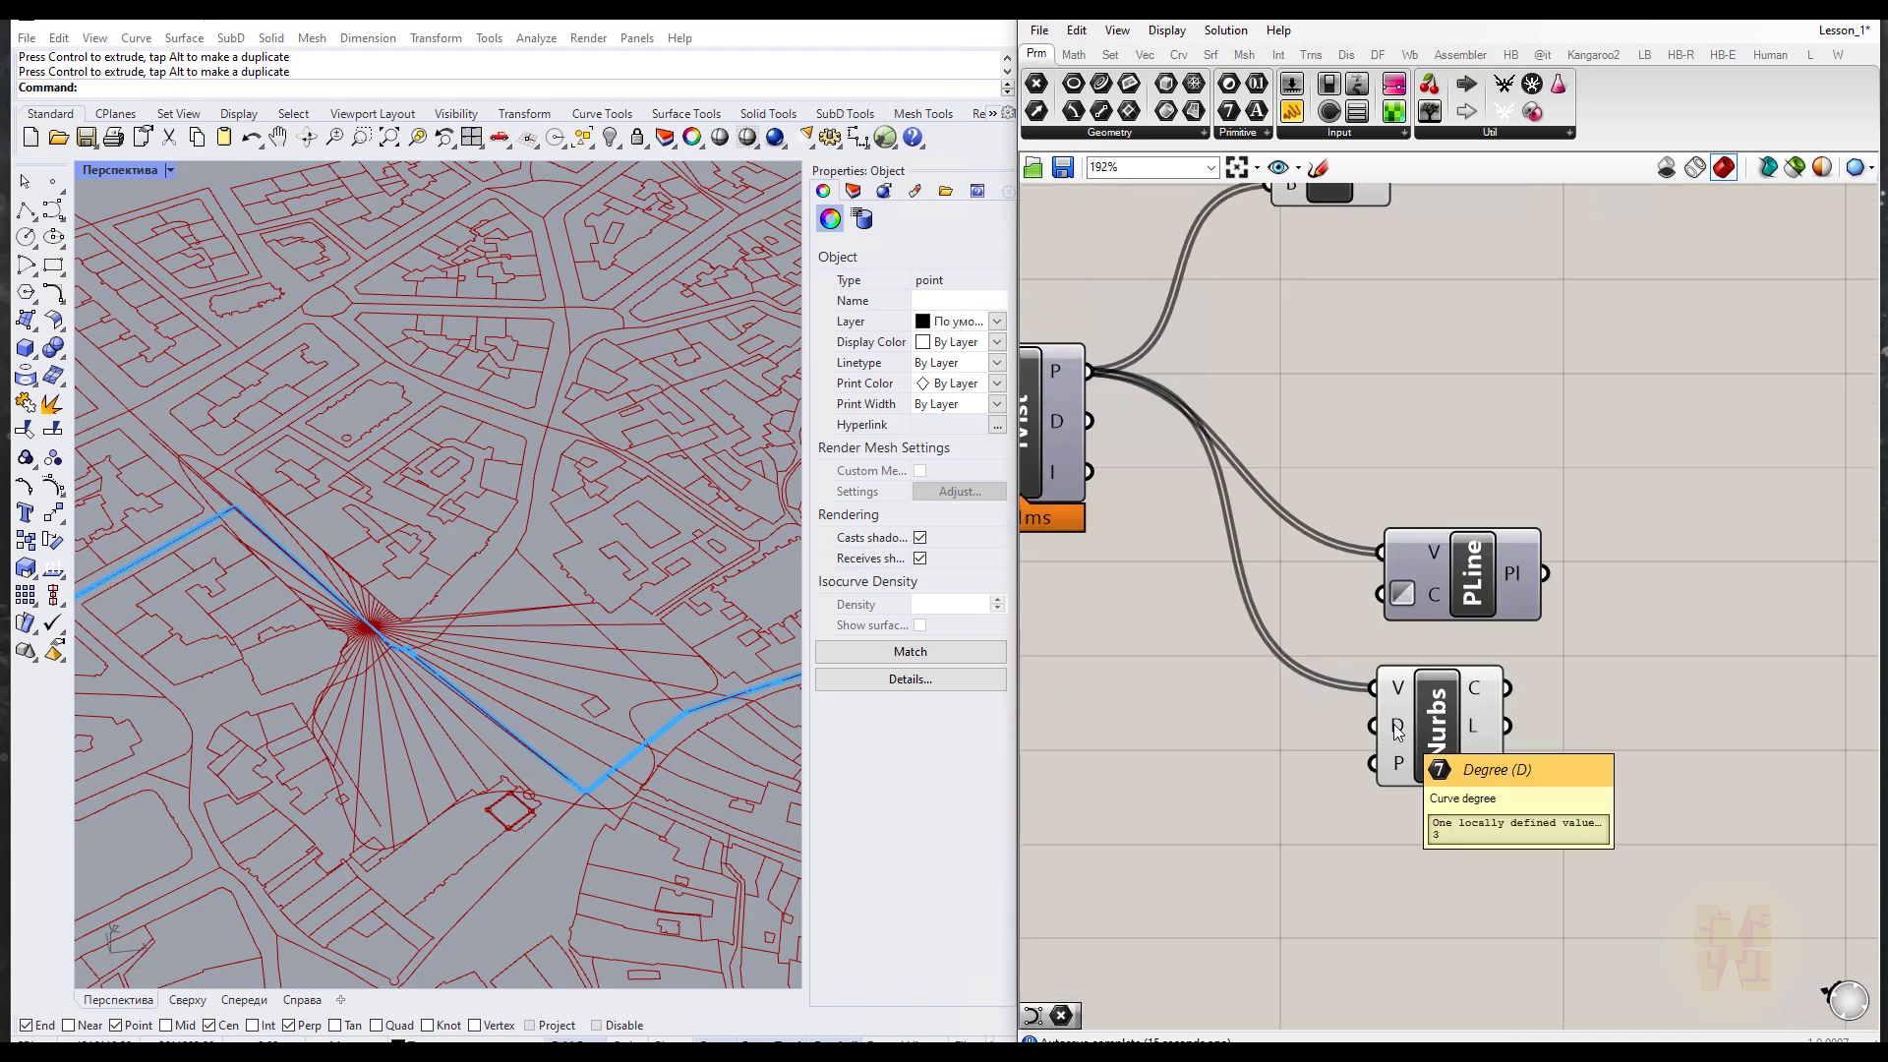
Step: Add a number slider initialised at 10, connect it to the Nurbs Curve's D input, and set the degree to 2
double_click(1088, 730)
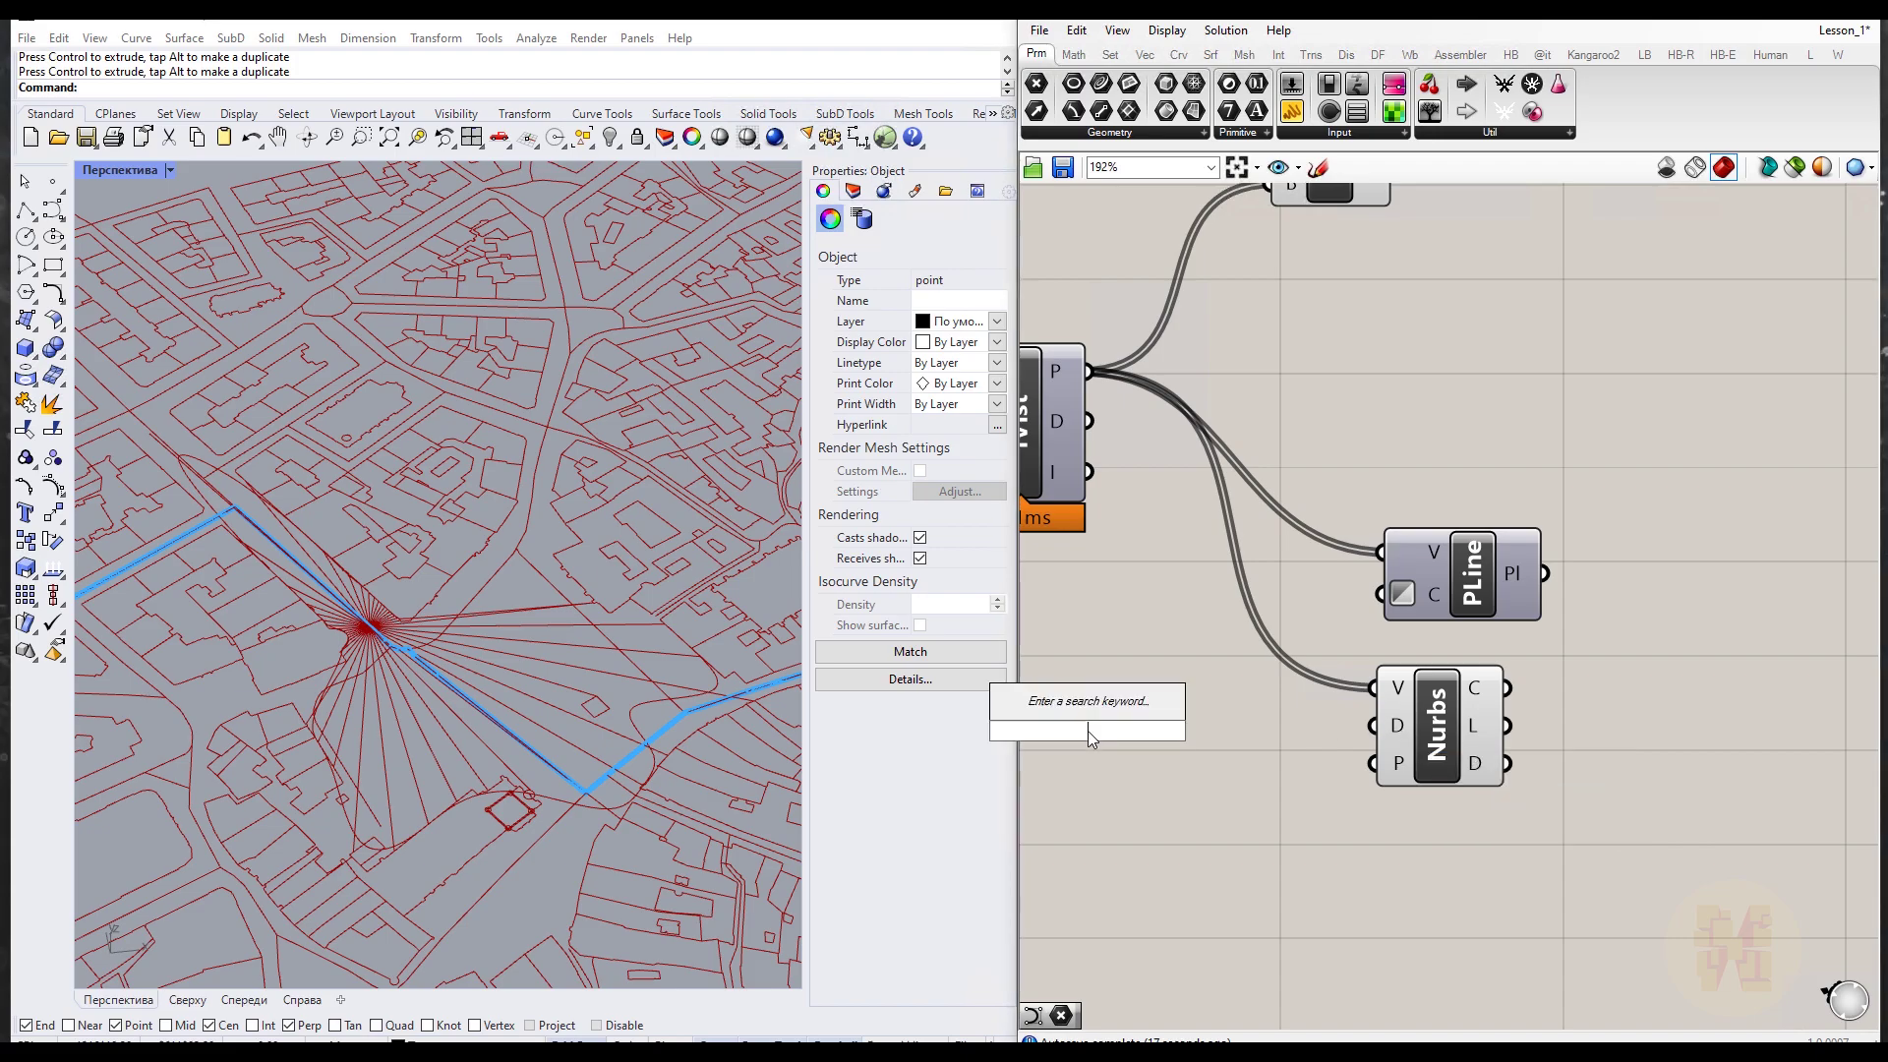
text(10)
key(Return)
drag(1241, 729, 1374, 726)
right_drag(1170, 824, 1328, 821)
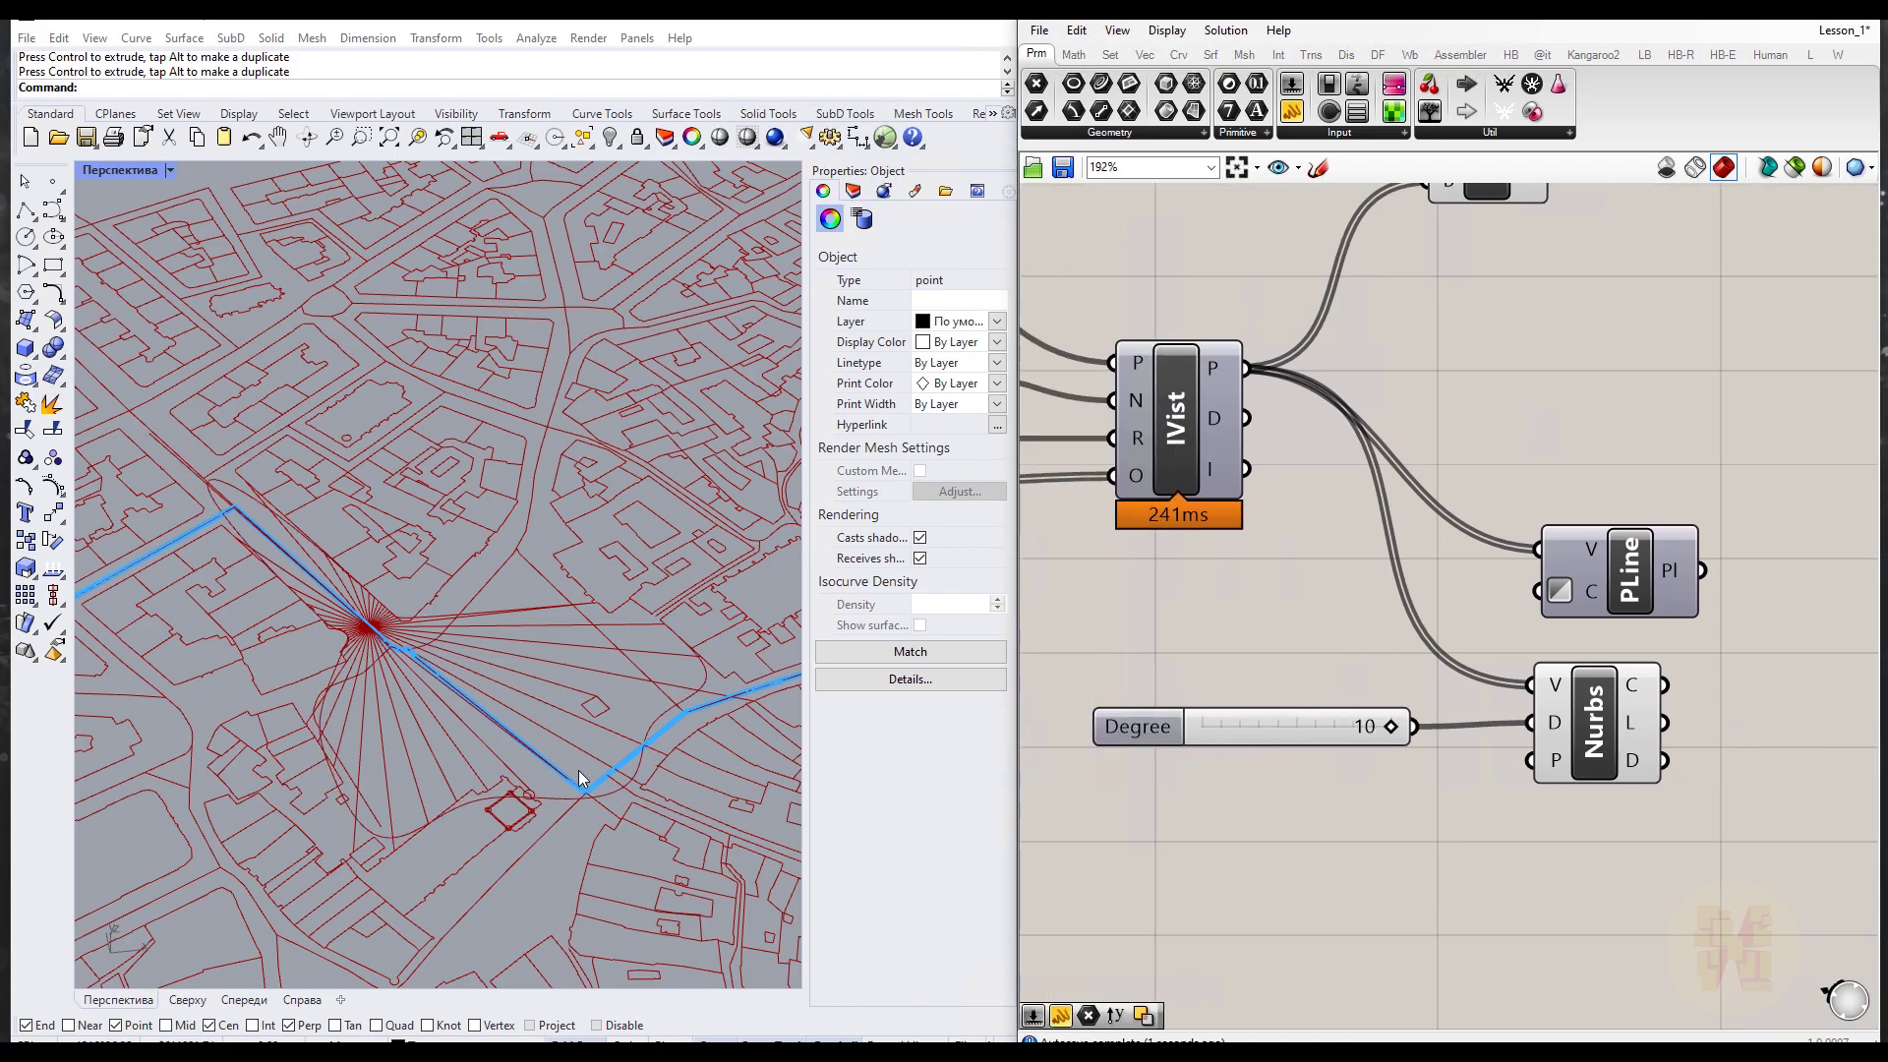
drag(1391, 728, 1240, 750)
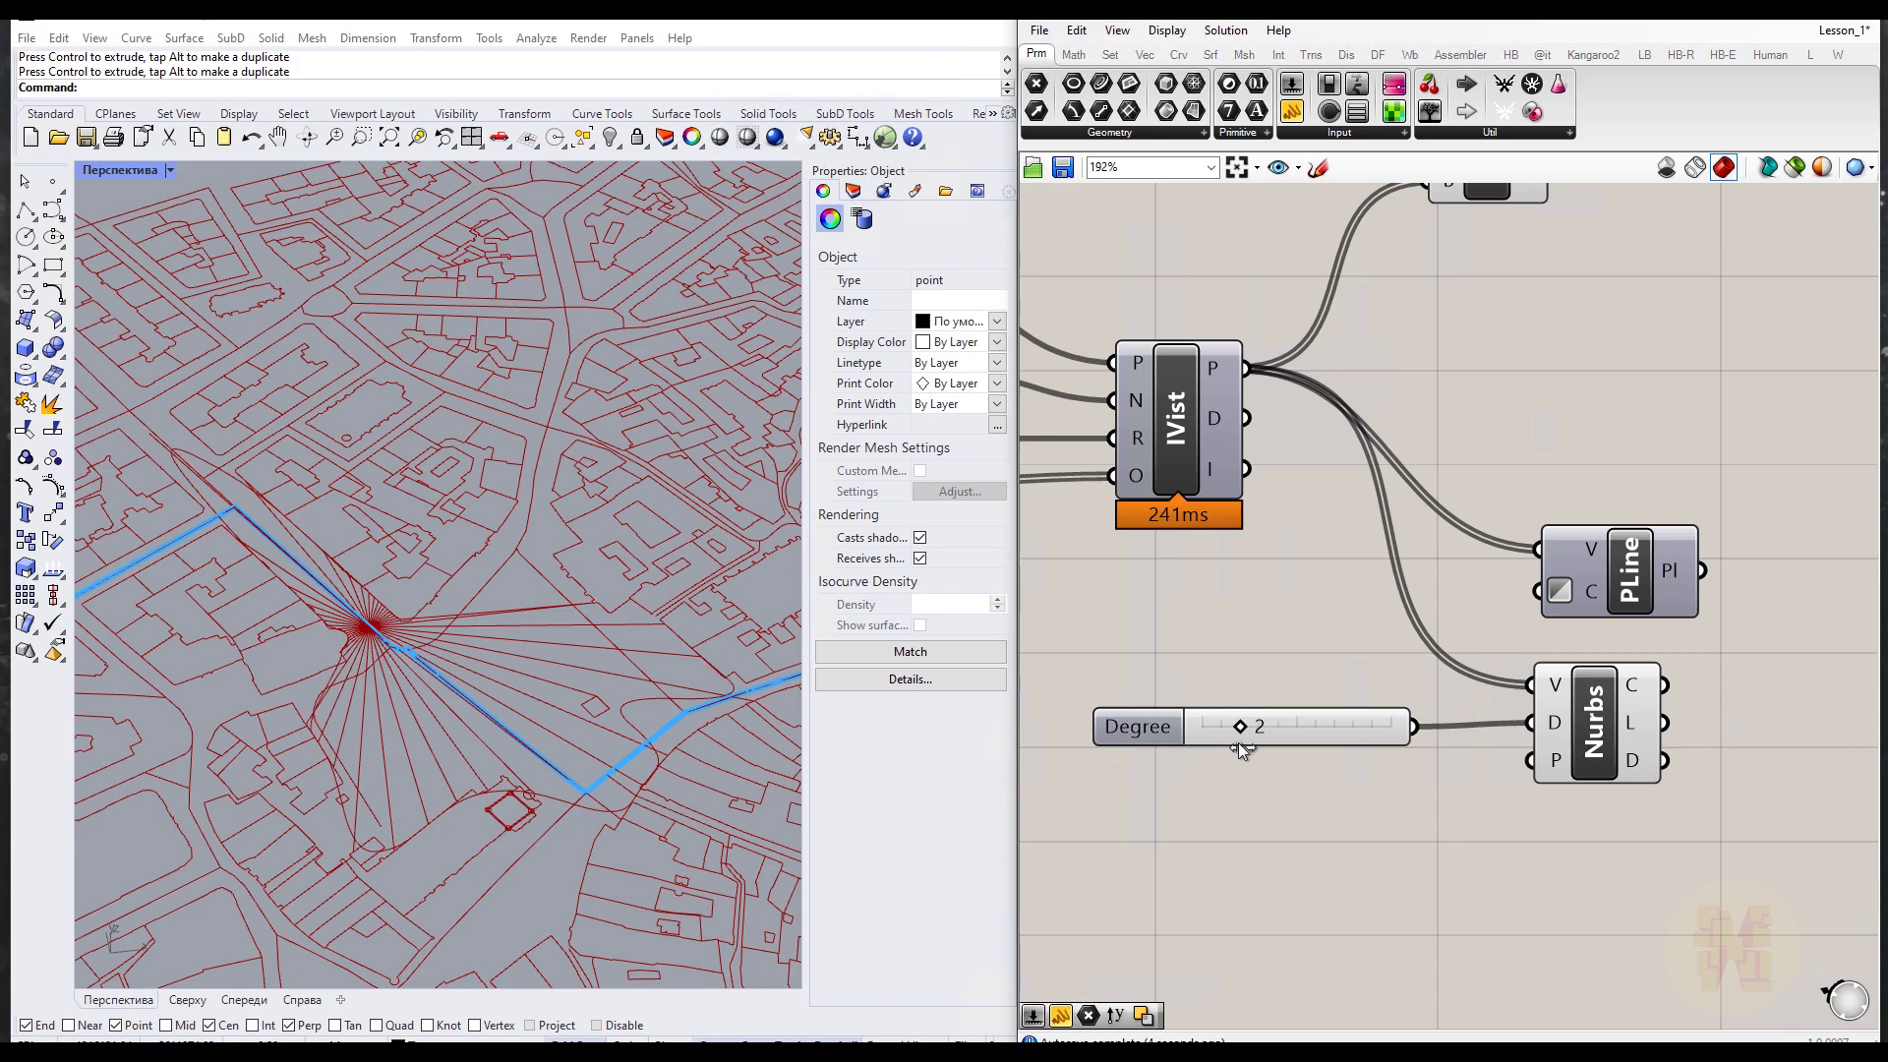
scroll(1377, 775, down, 4)
right_drag(1434, 743, 1222, 671)
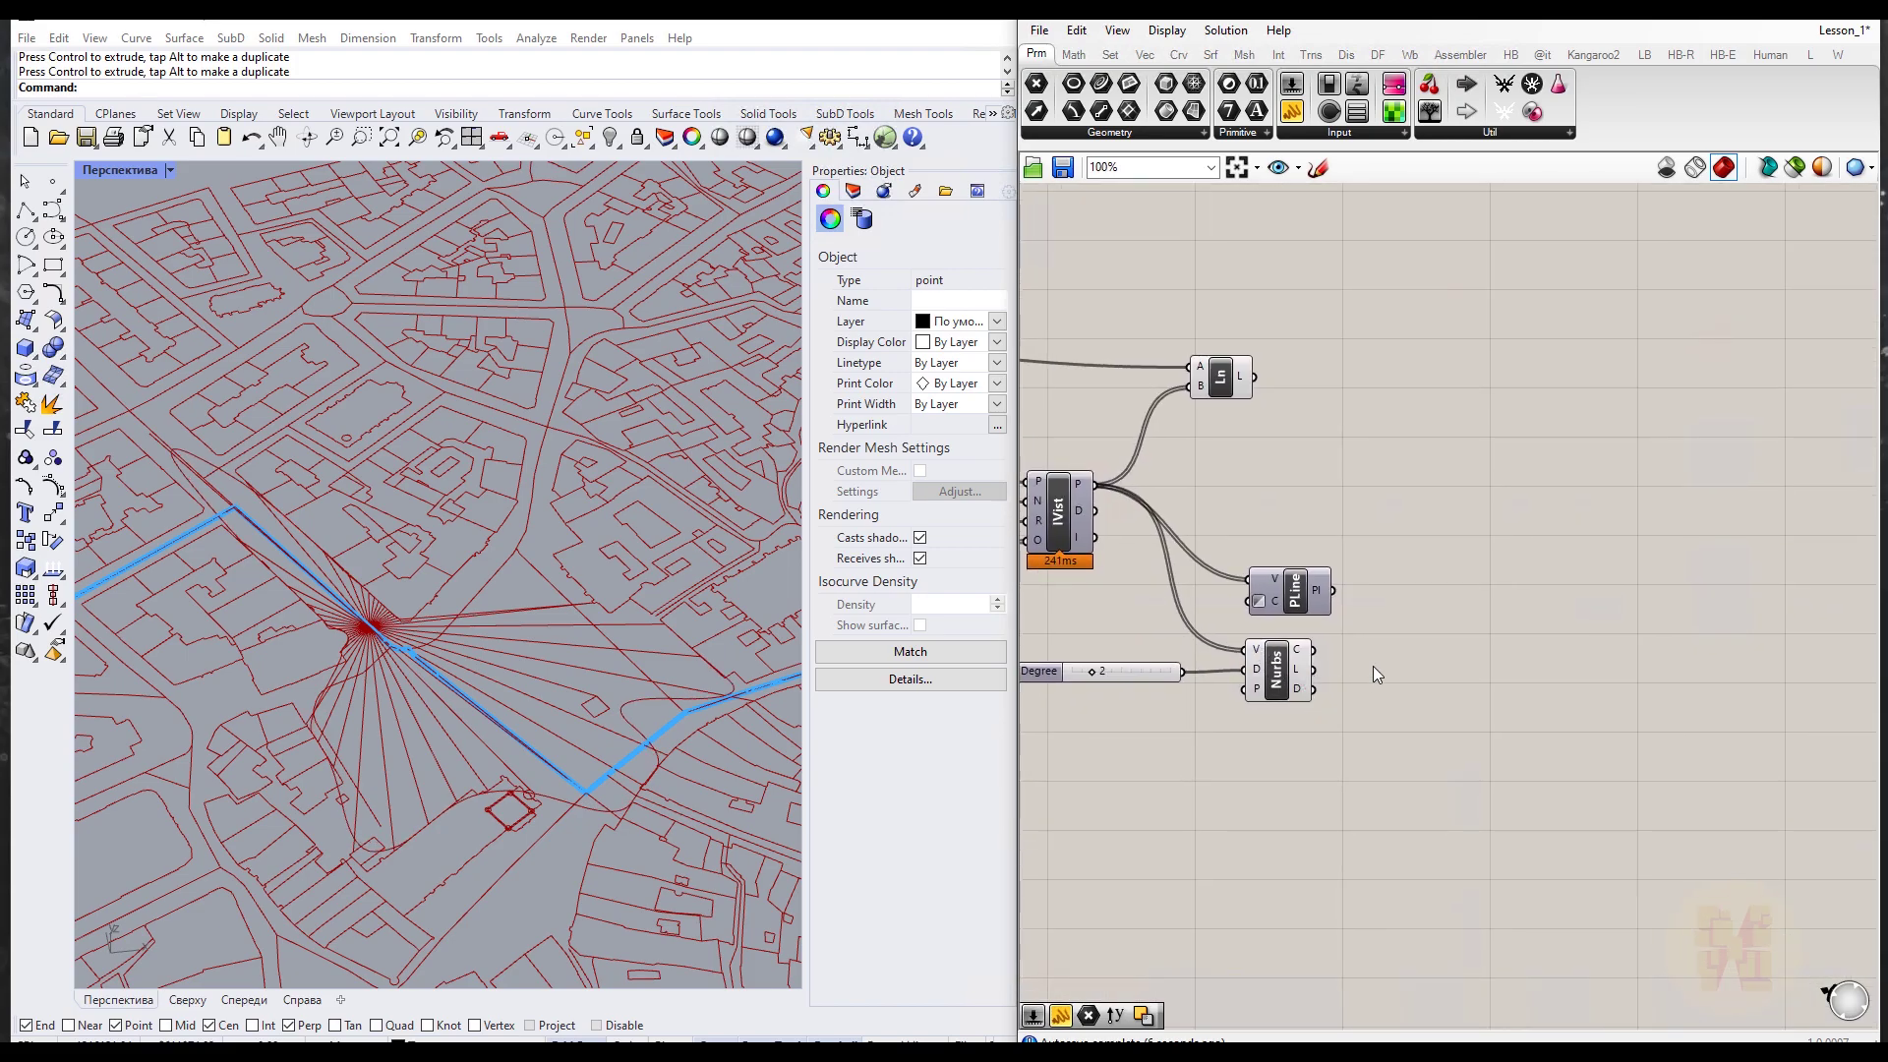
scroll(1372, 667, up, 3)
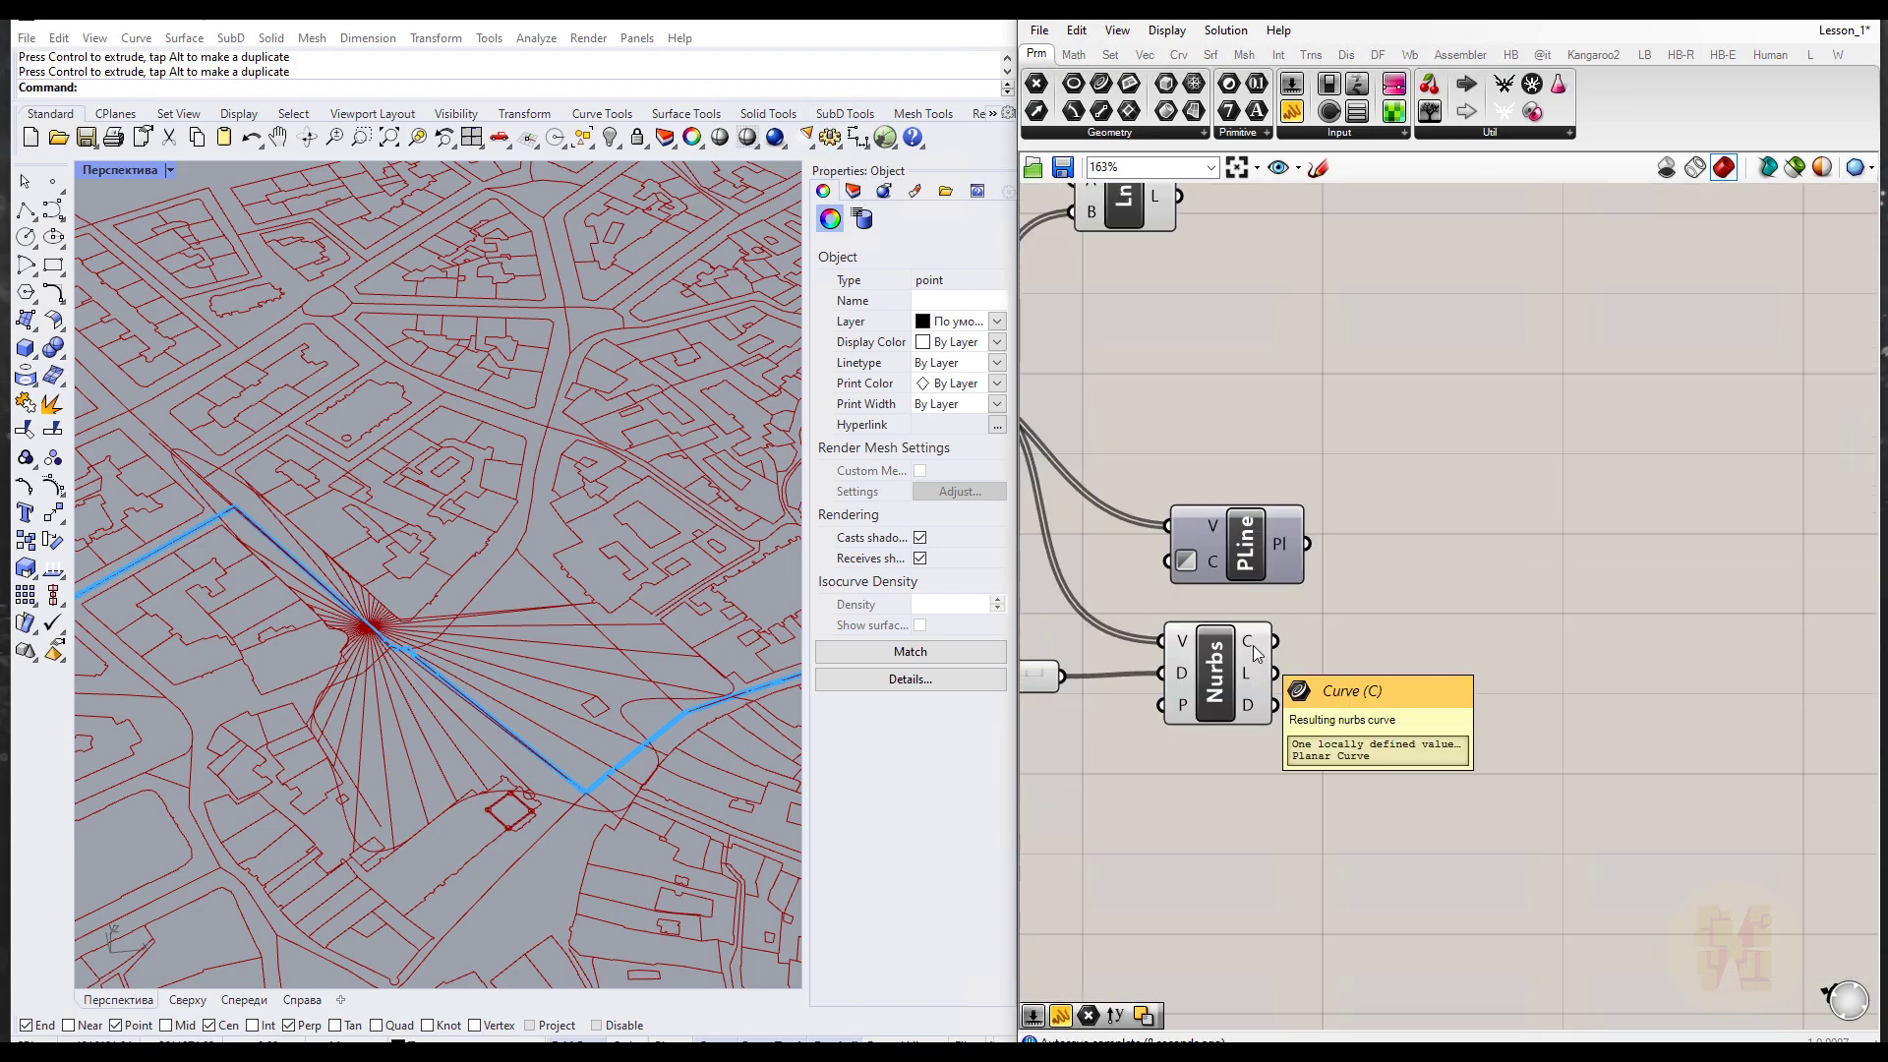
double_click(1514, 696)
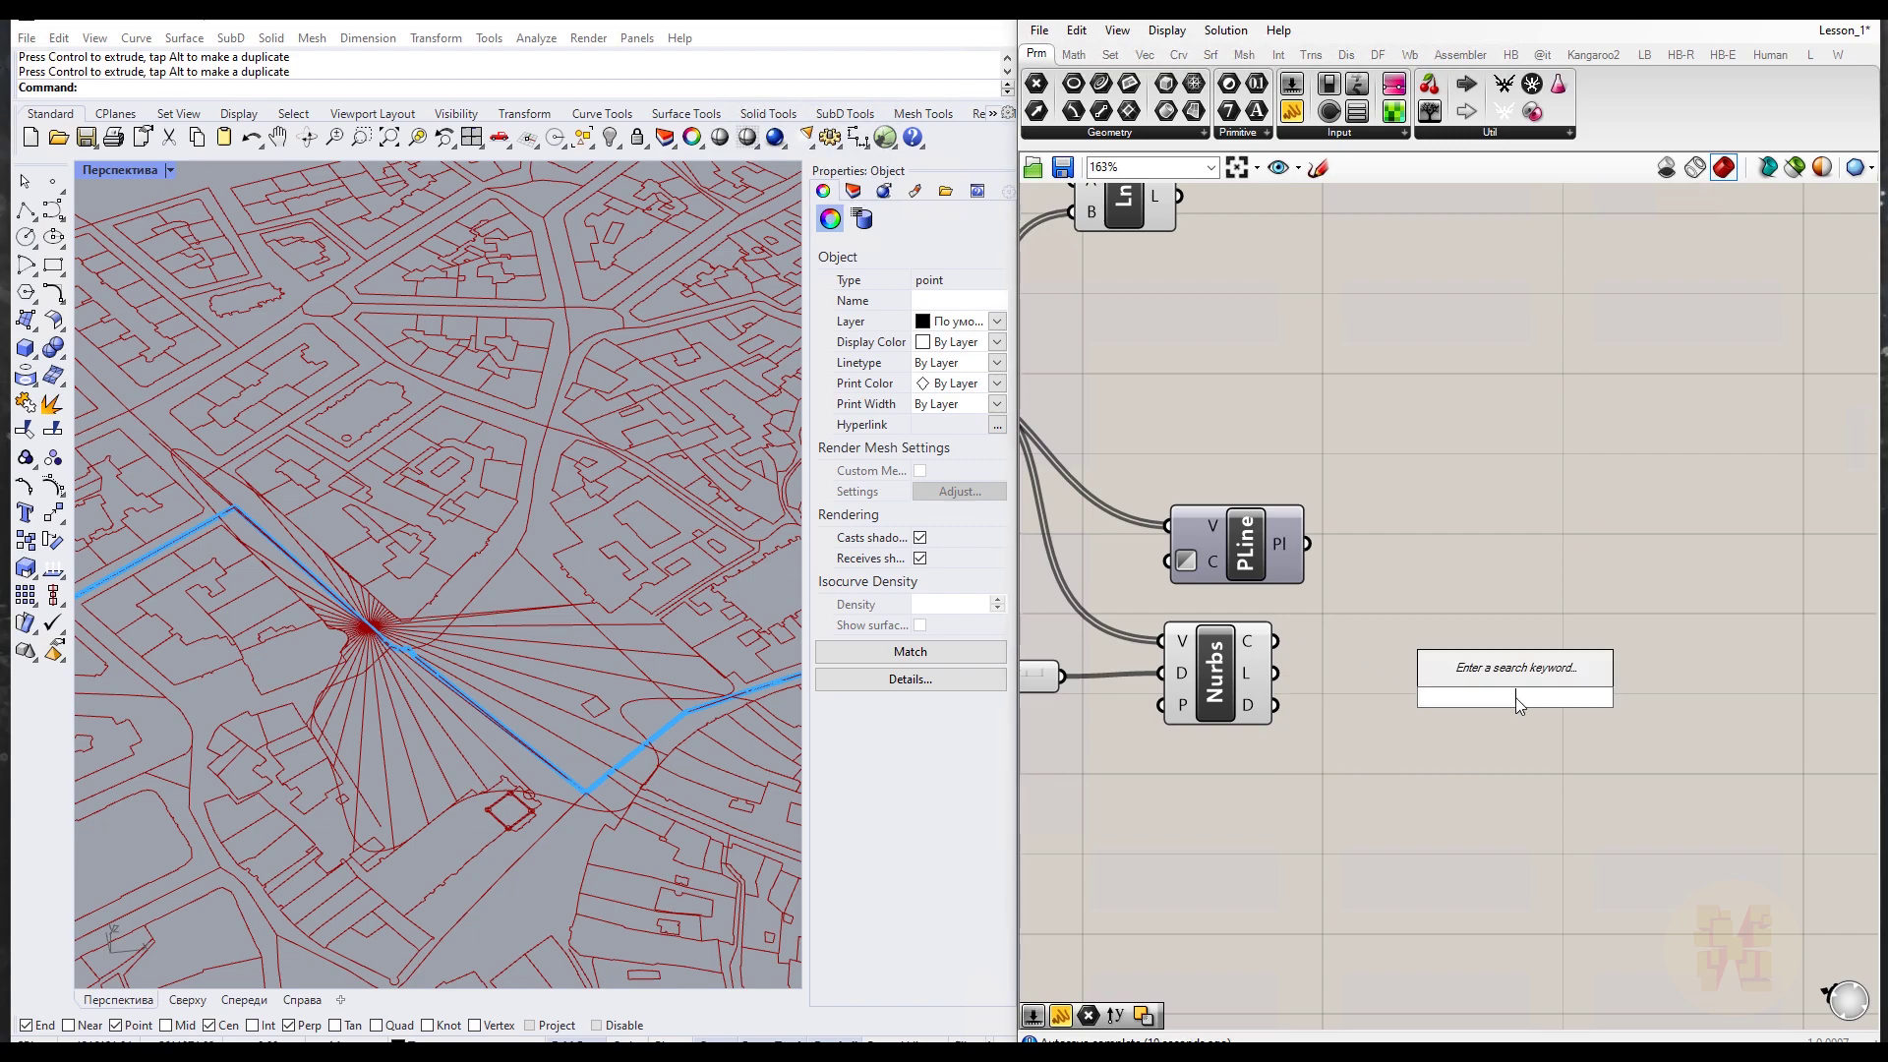
text(curve)
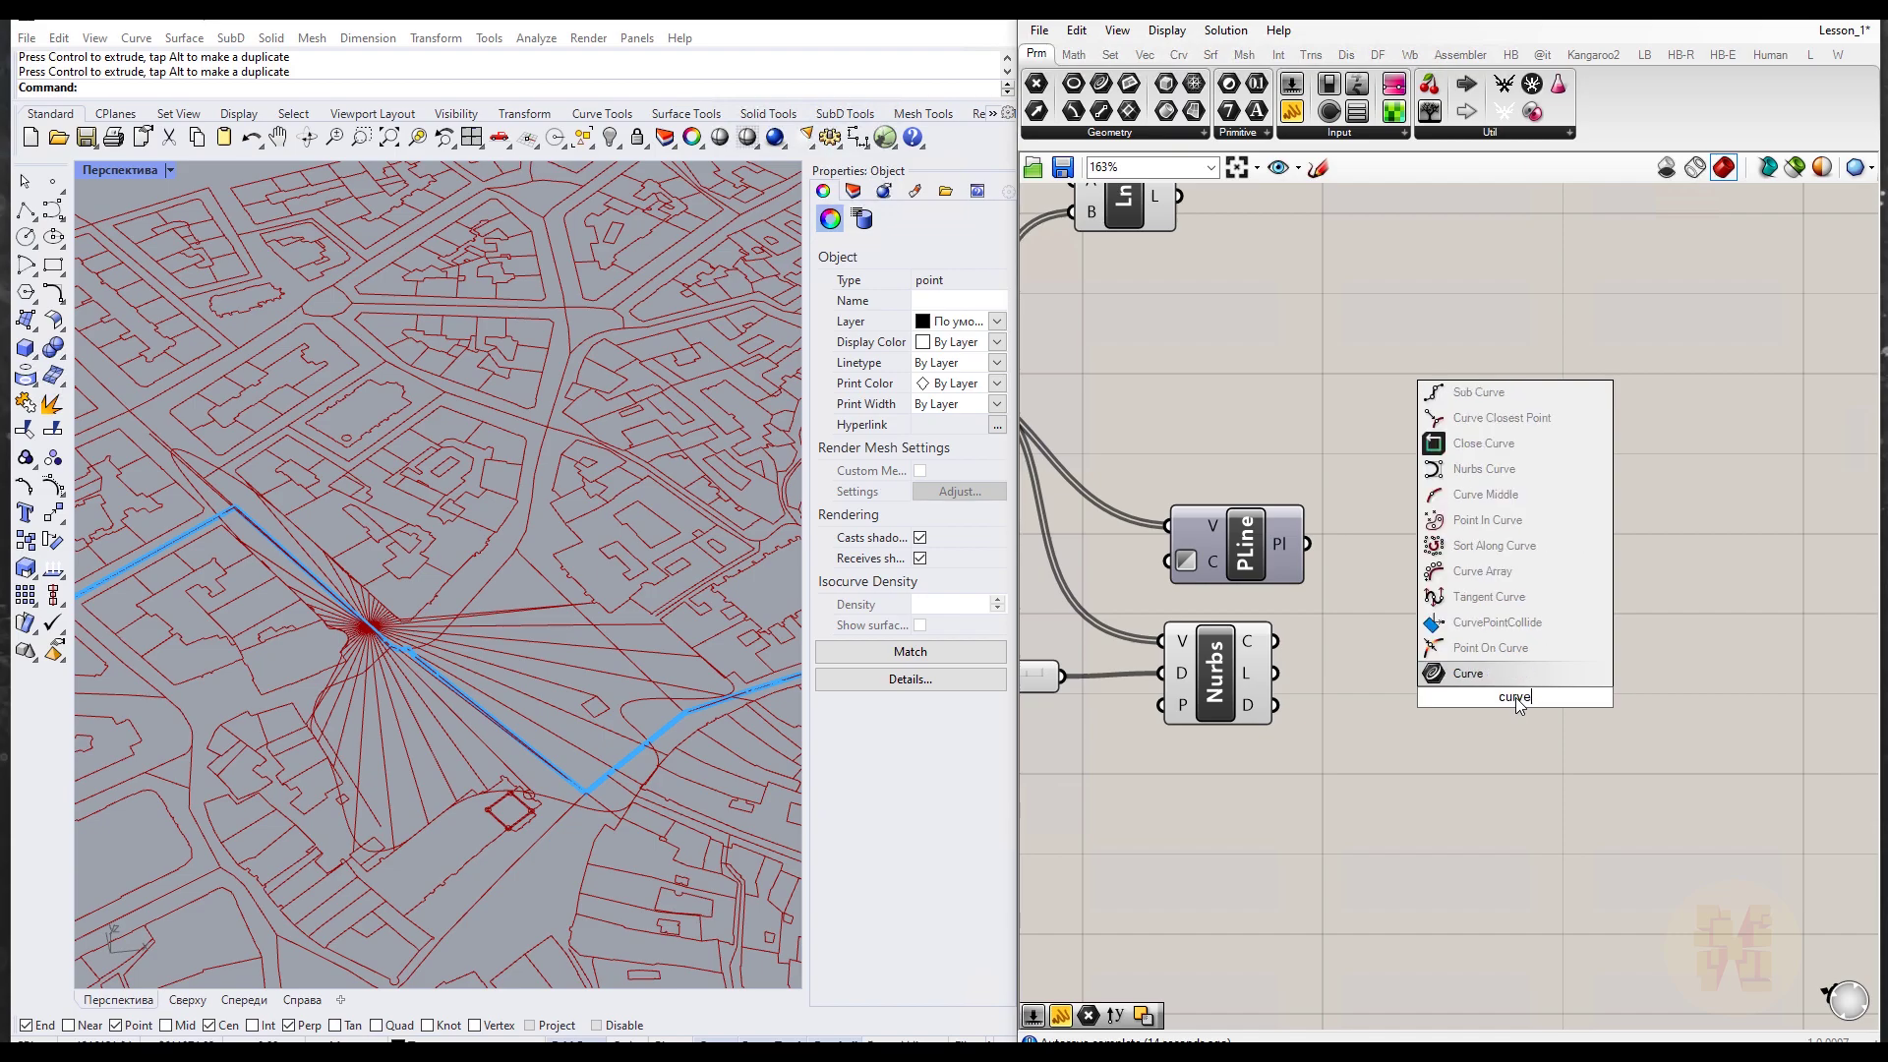
text( sur)
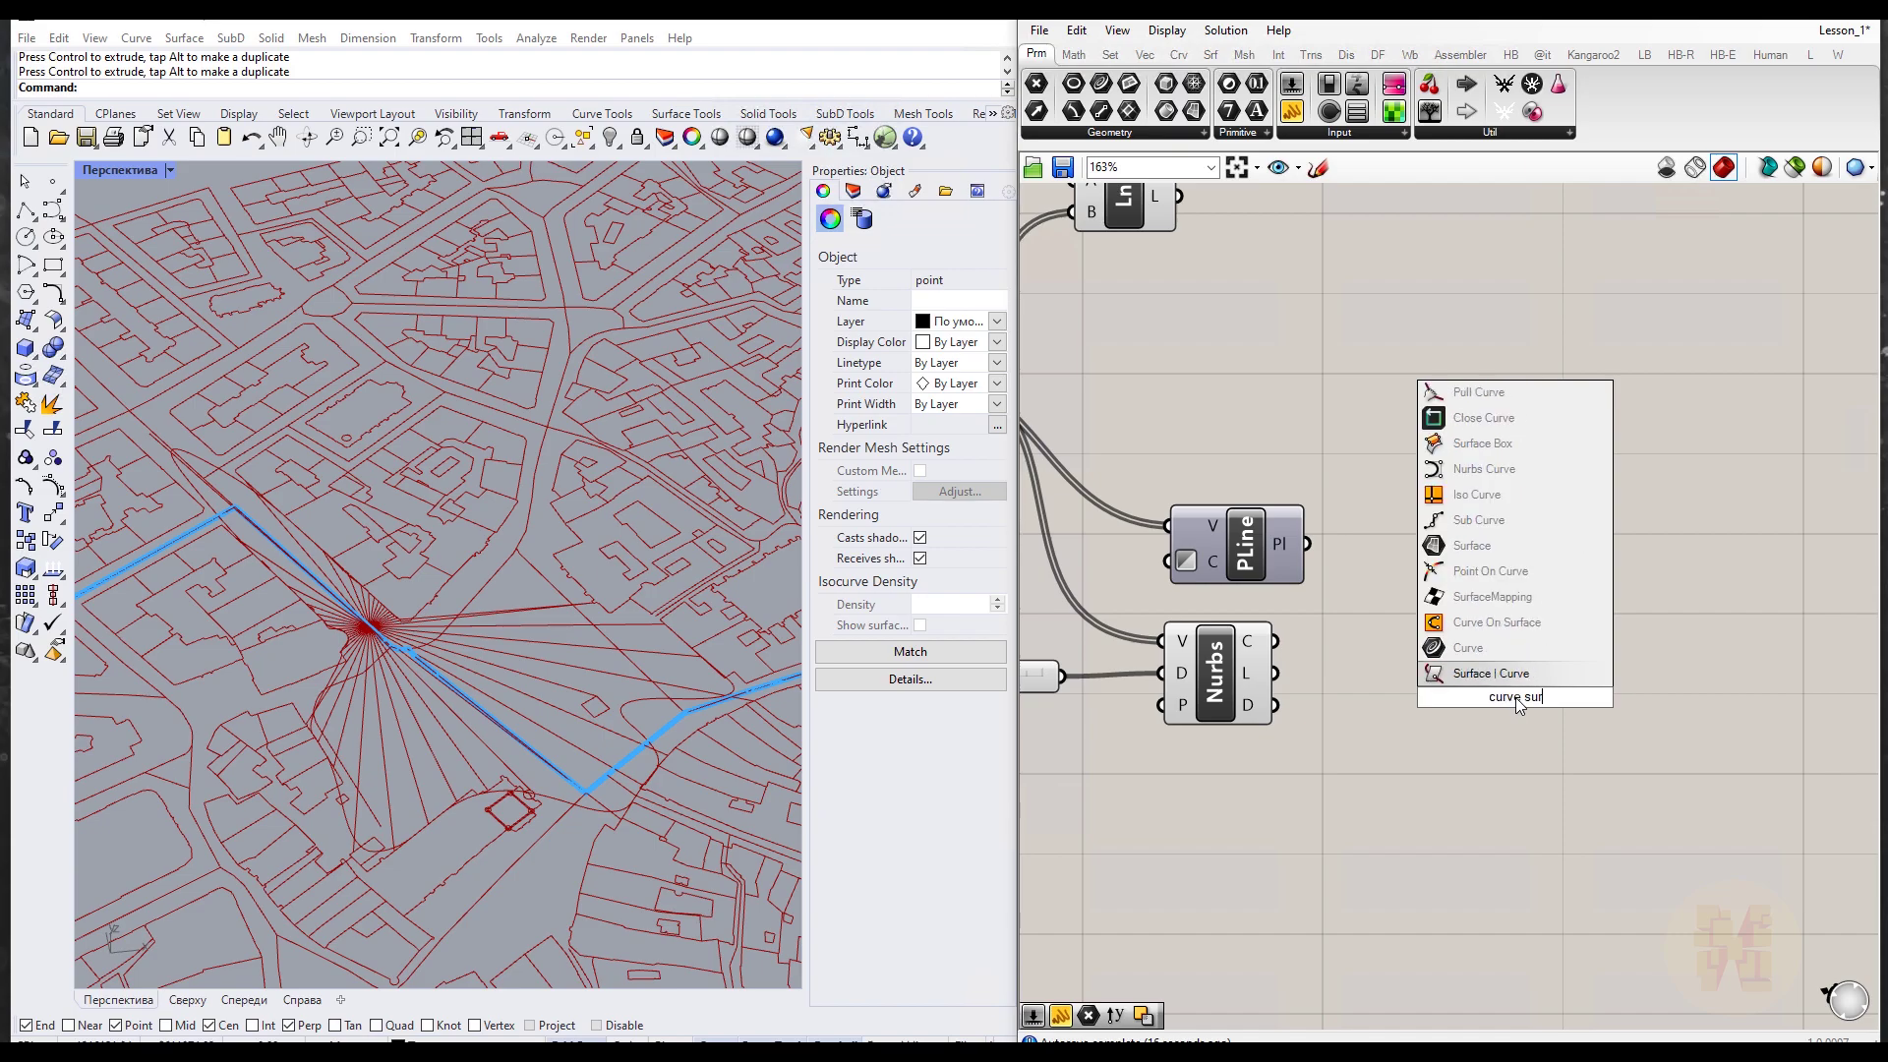
text(fac)
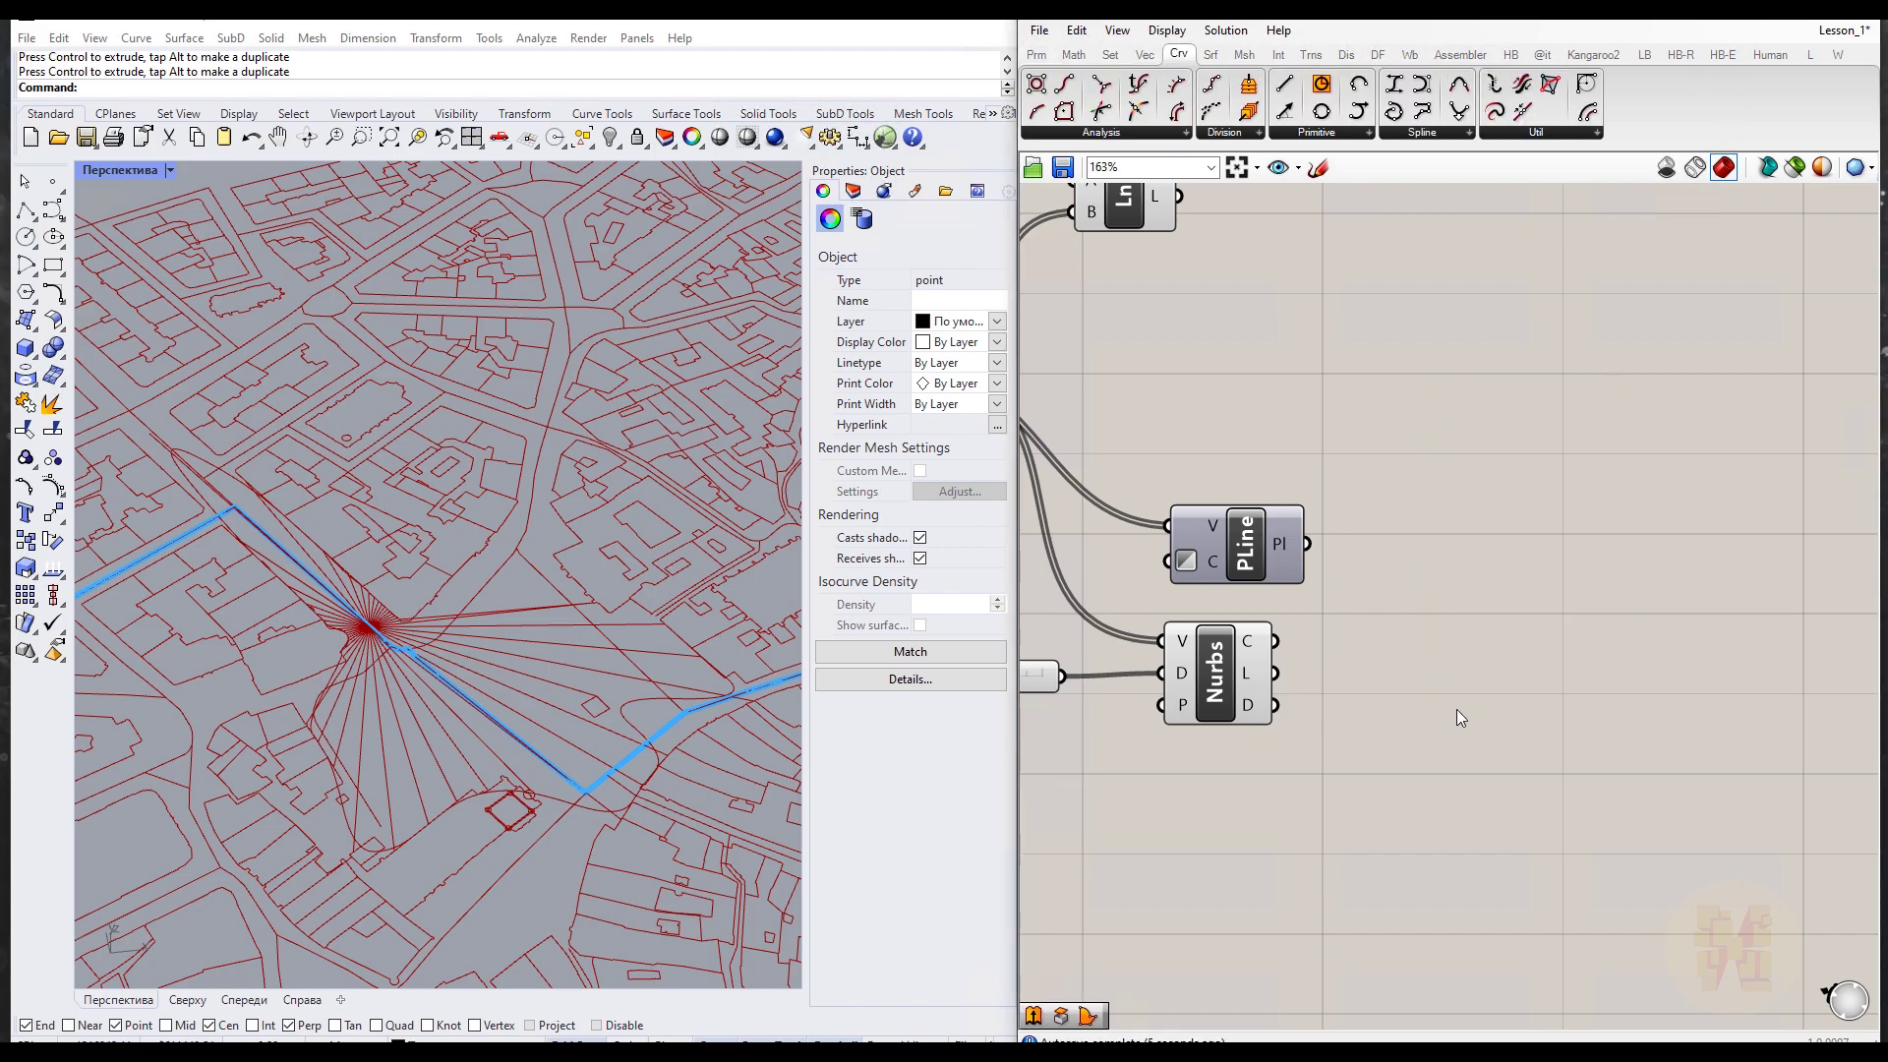
Step: Add a Patch component beside the Nurbs Curve and connect the Nurbs Curve's C output to its C input
double_click(1472, 698)
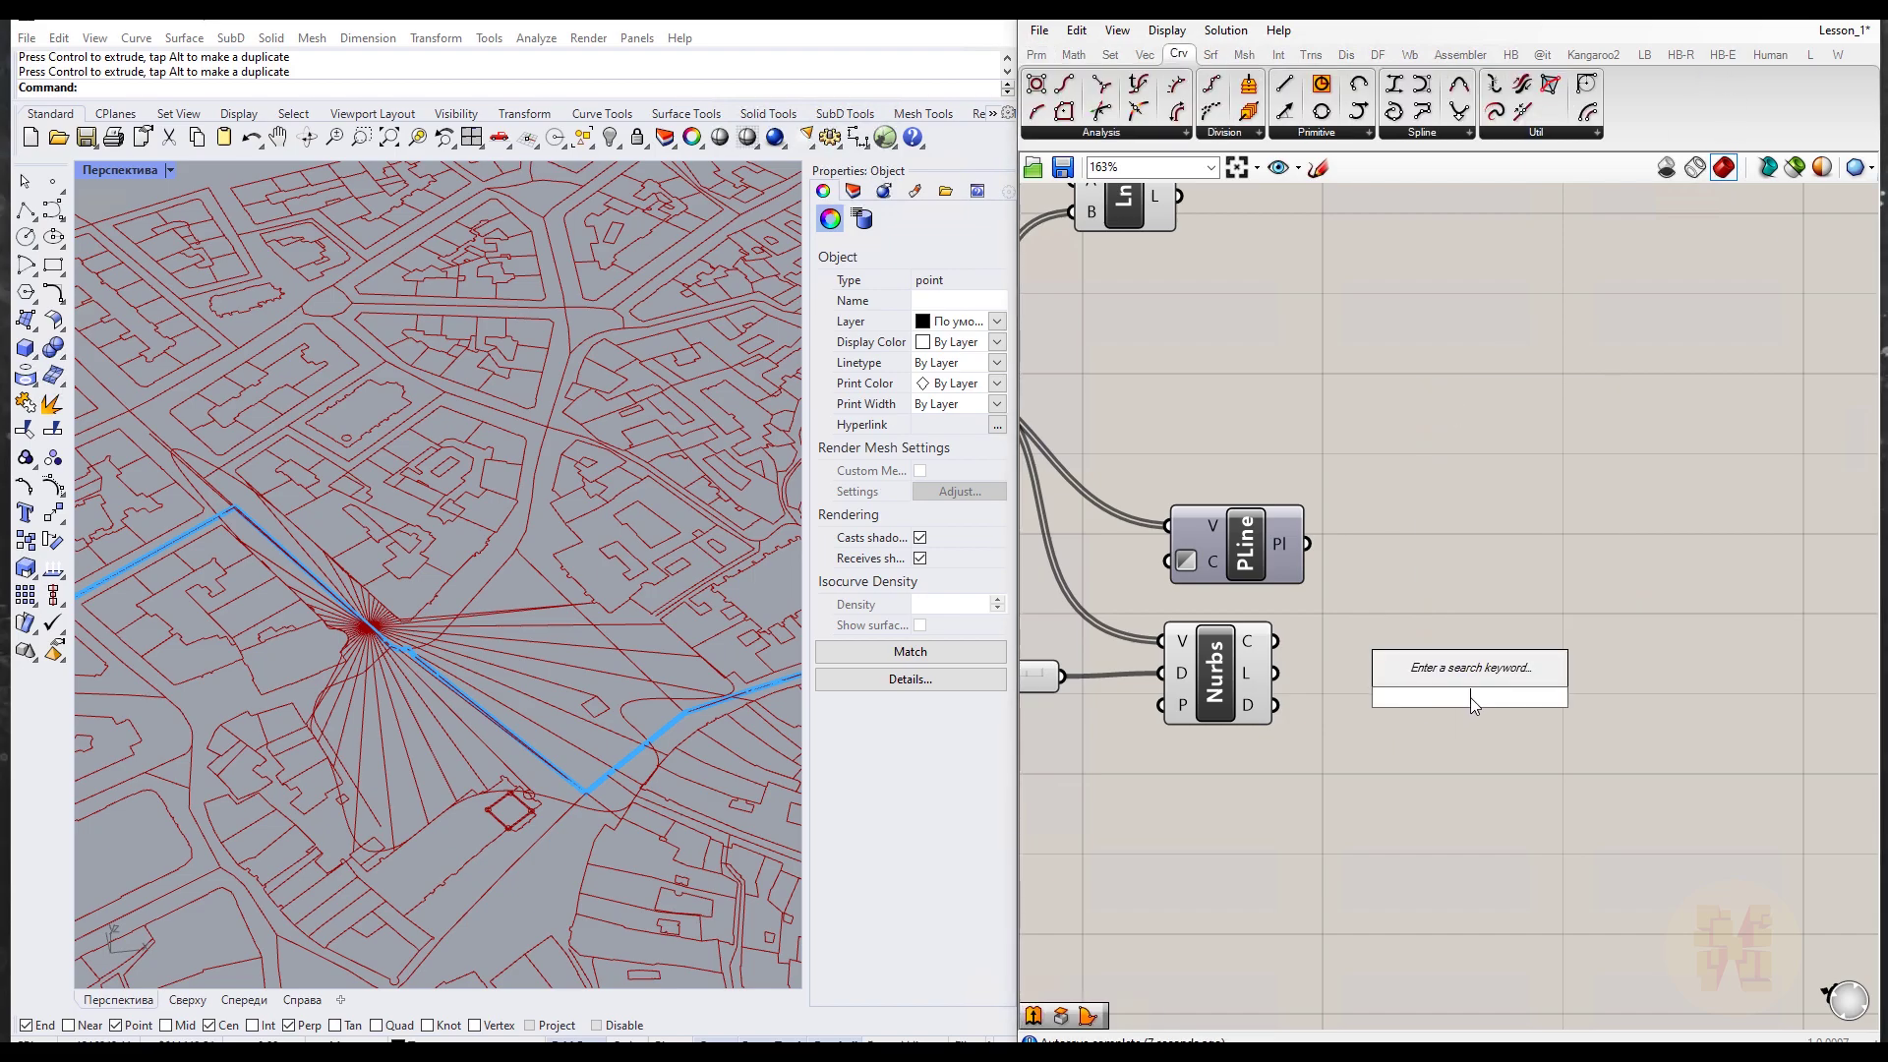
text(pat)
key(Return)
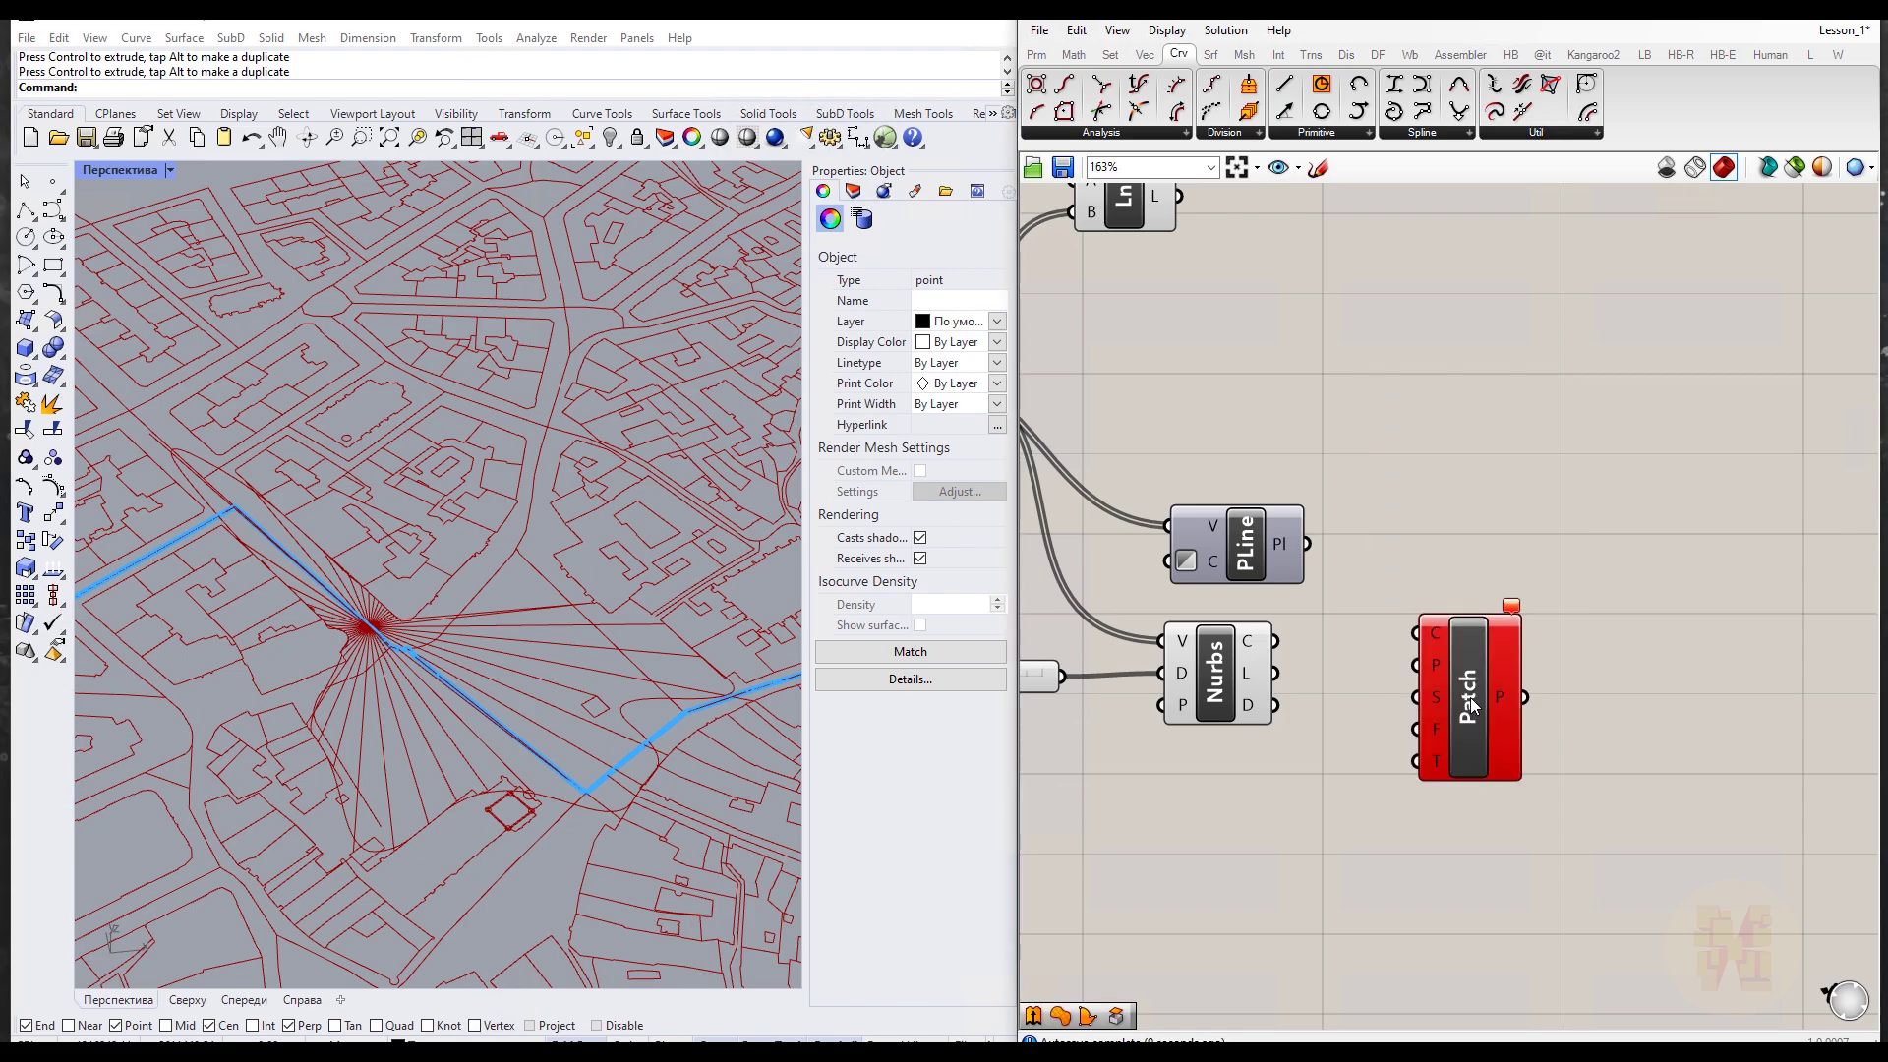
drag(1275, 644, 1418, 634)
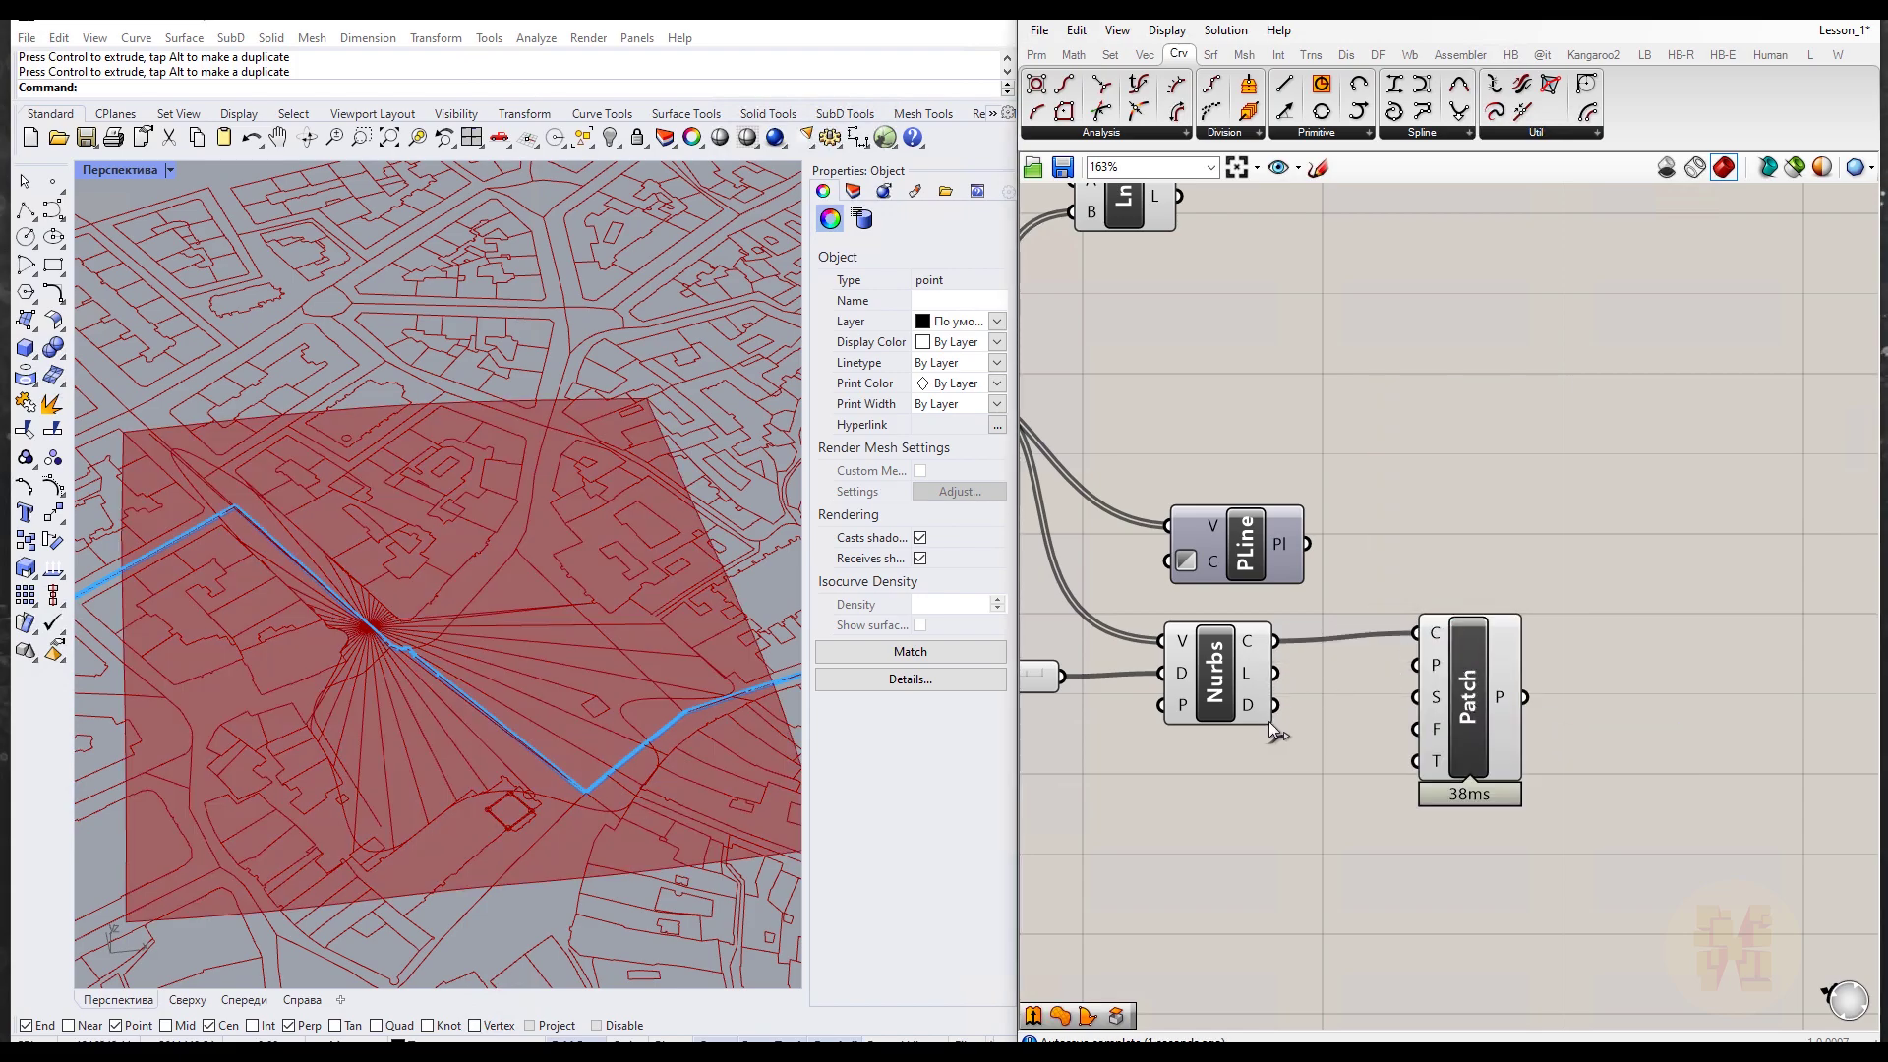
Step: Make the Nurbs curve periodic by inverting its P input so the patch is trimmed to the isovist outline
right_click(1182, 707)
click(1259, 868)
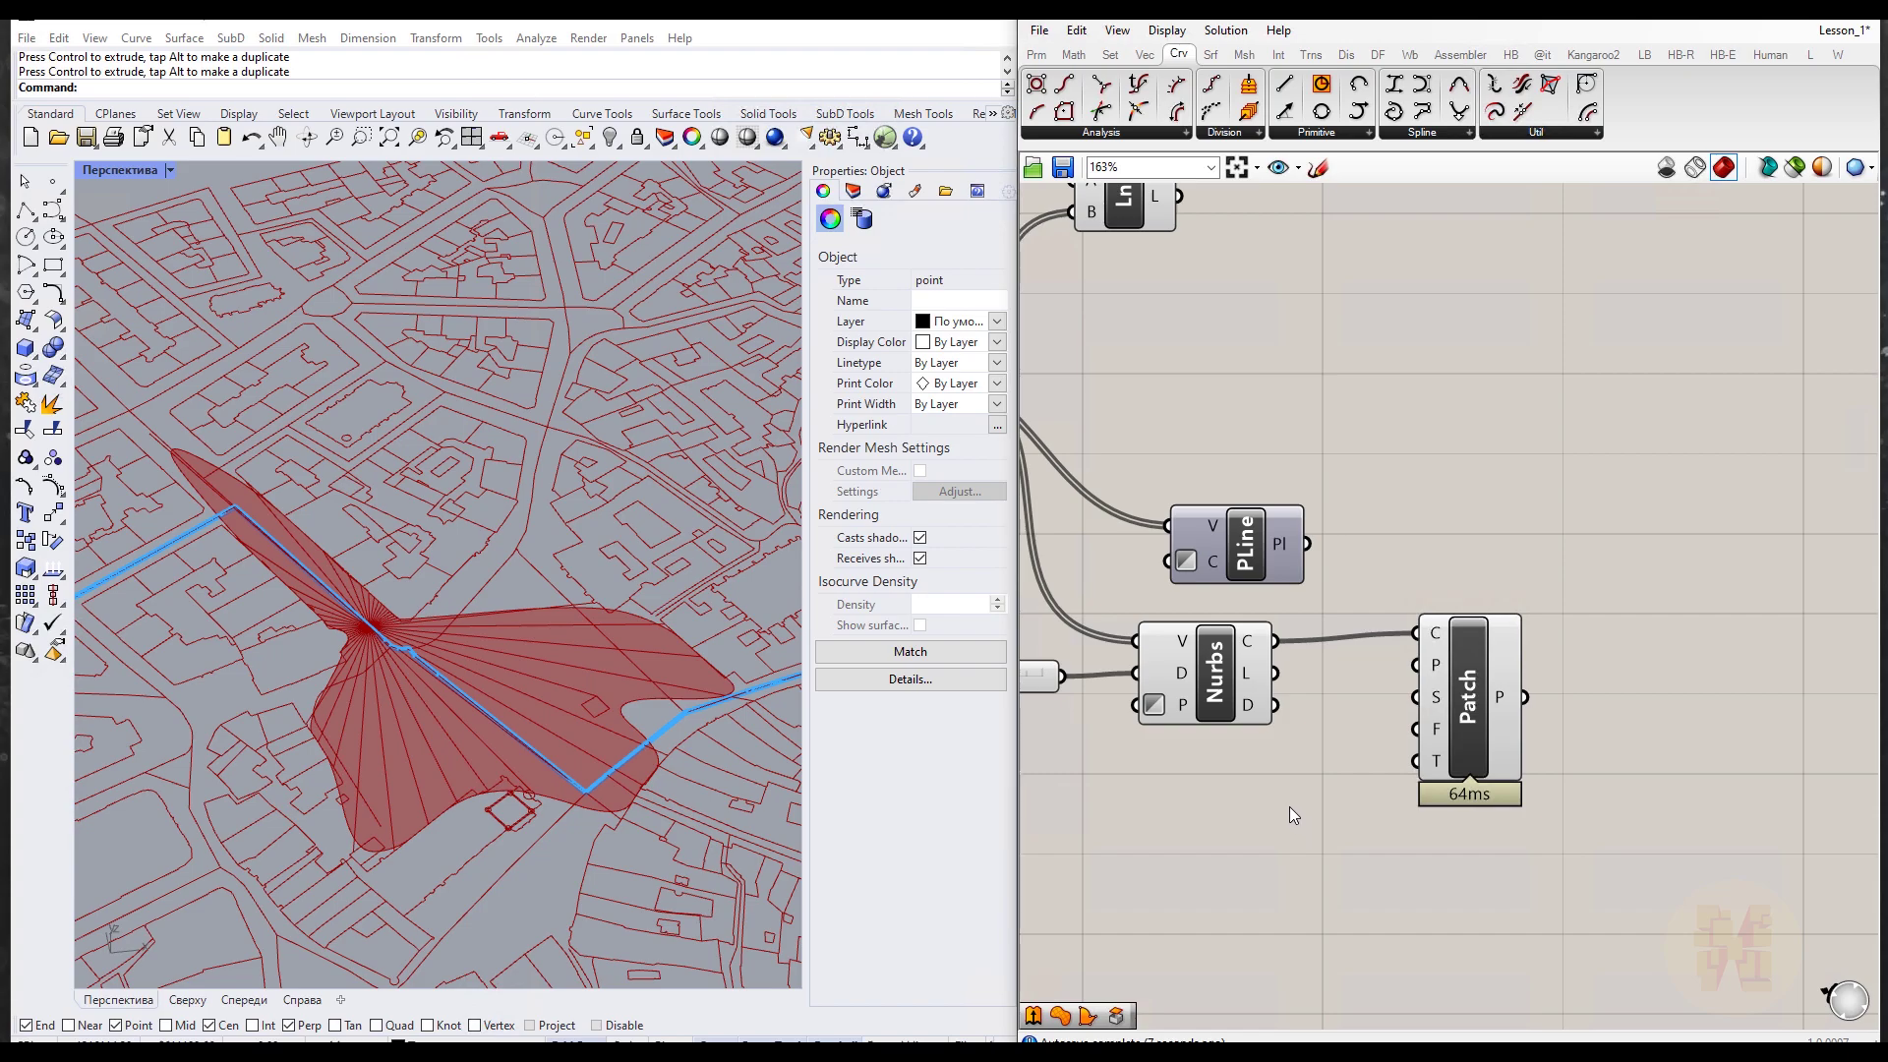
scroll(1395, 569, down, 1)
scroll(1520, 578, up, 1)
Step: Add a Custom Preview component beside the Patch and connect the Patch's P output to its G input
right_drag(1593, 511, 1466, 449)
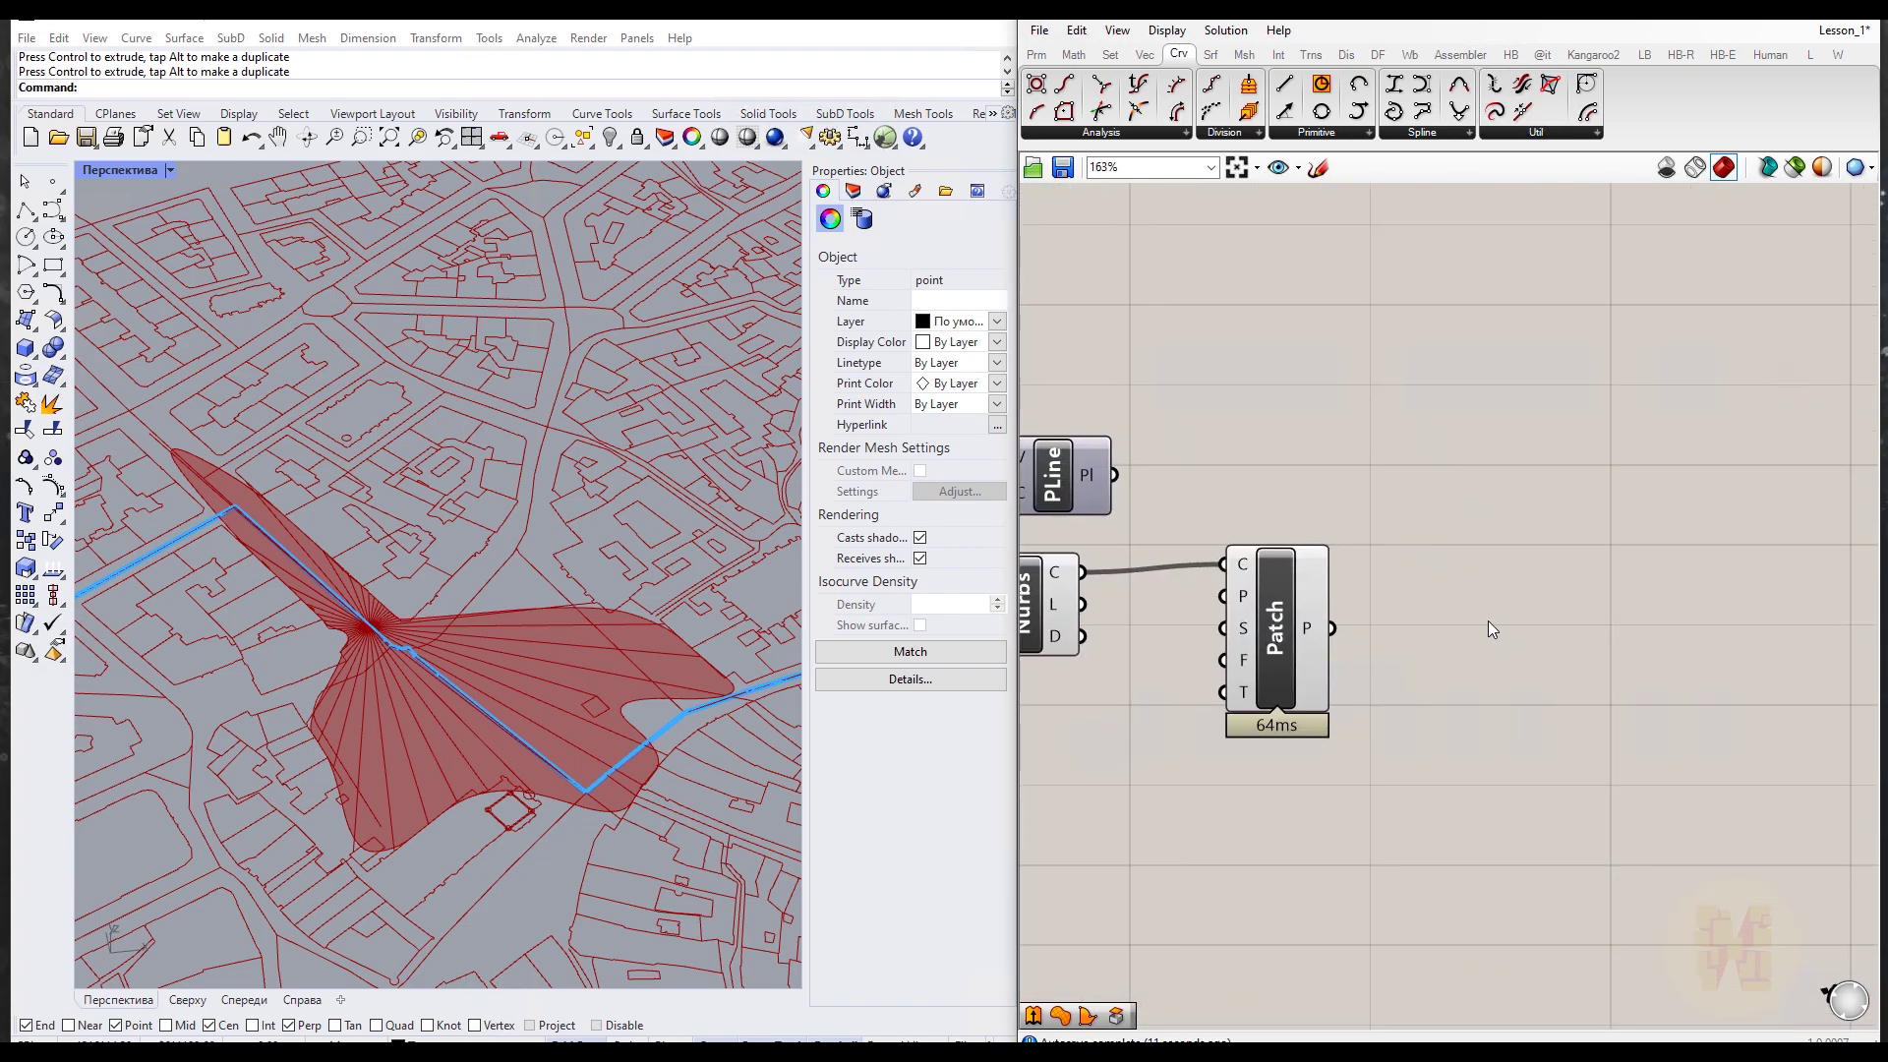
double_click(1429, 466)
text(pre)
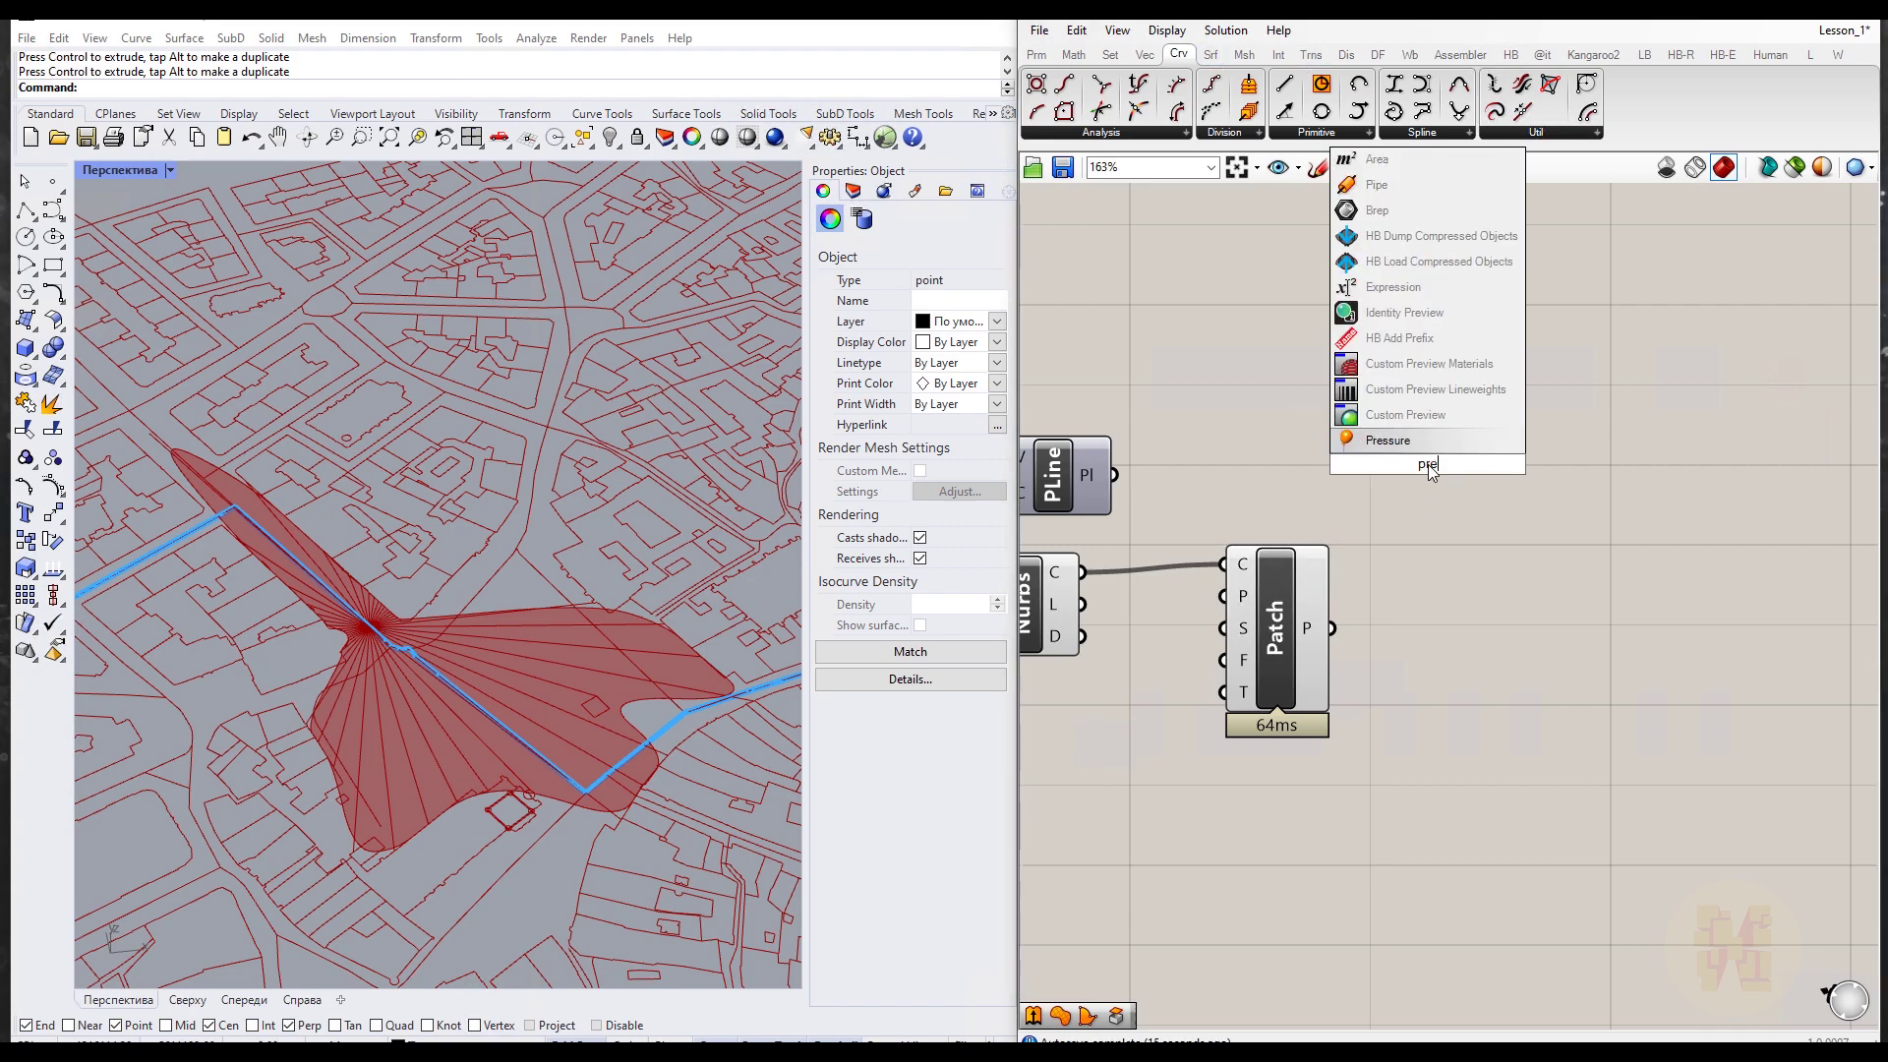
key(Up)
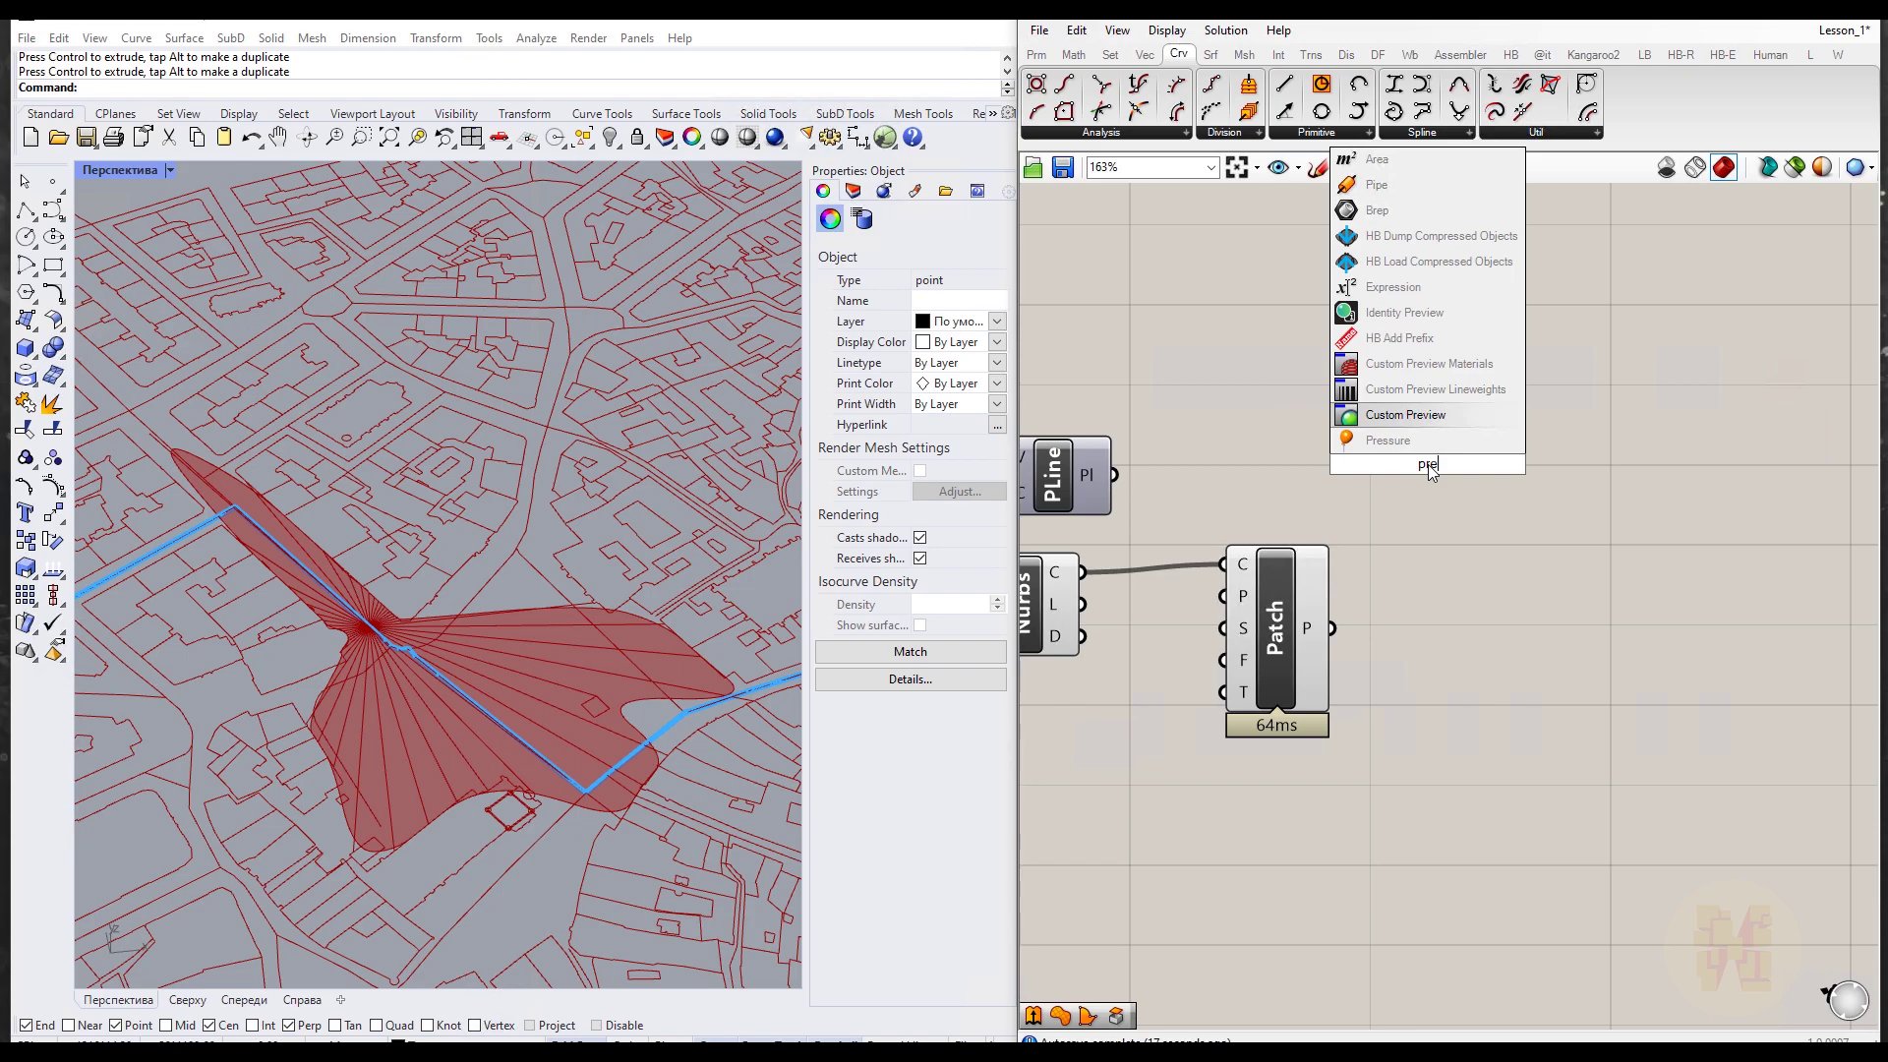
key(Return)
drag(1428, 464, 1497, 633)
Step: Turn off the default previews of the Patch and Nurbs Curve components
click(1276, 629)
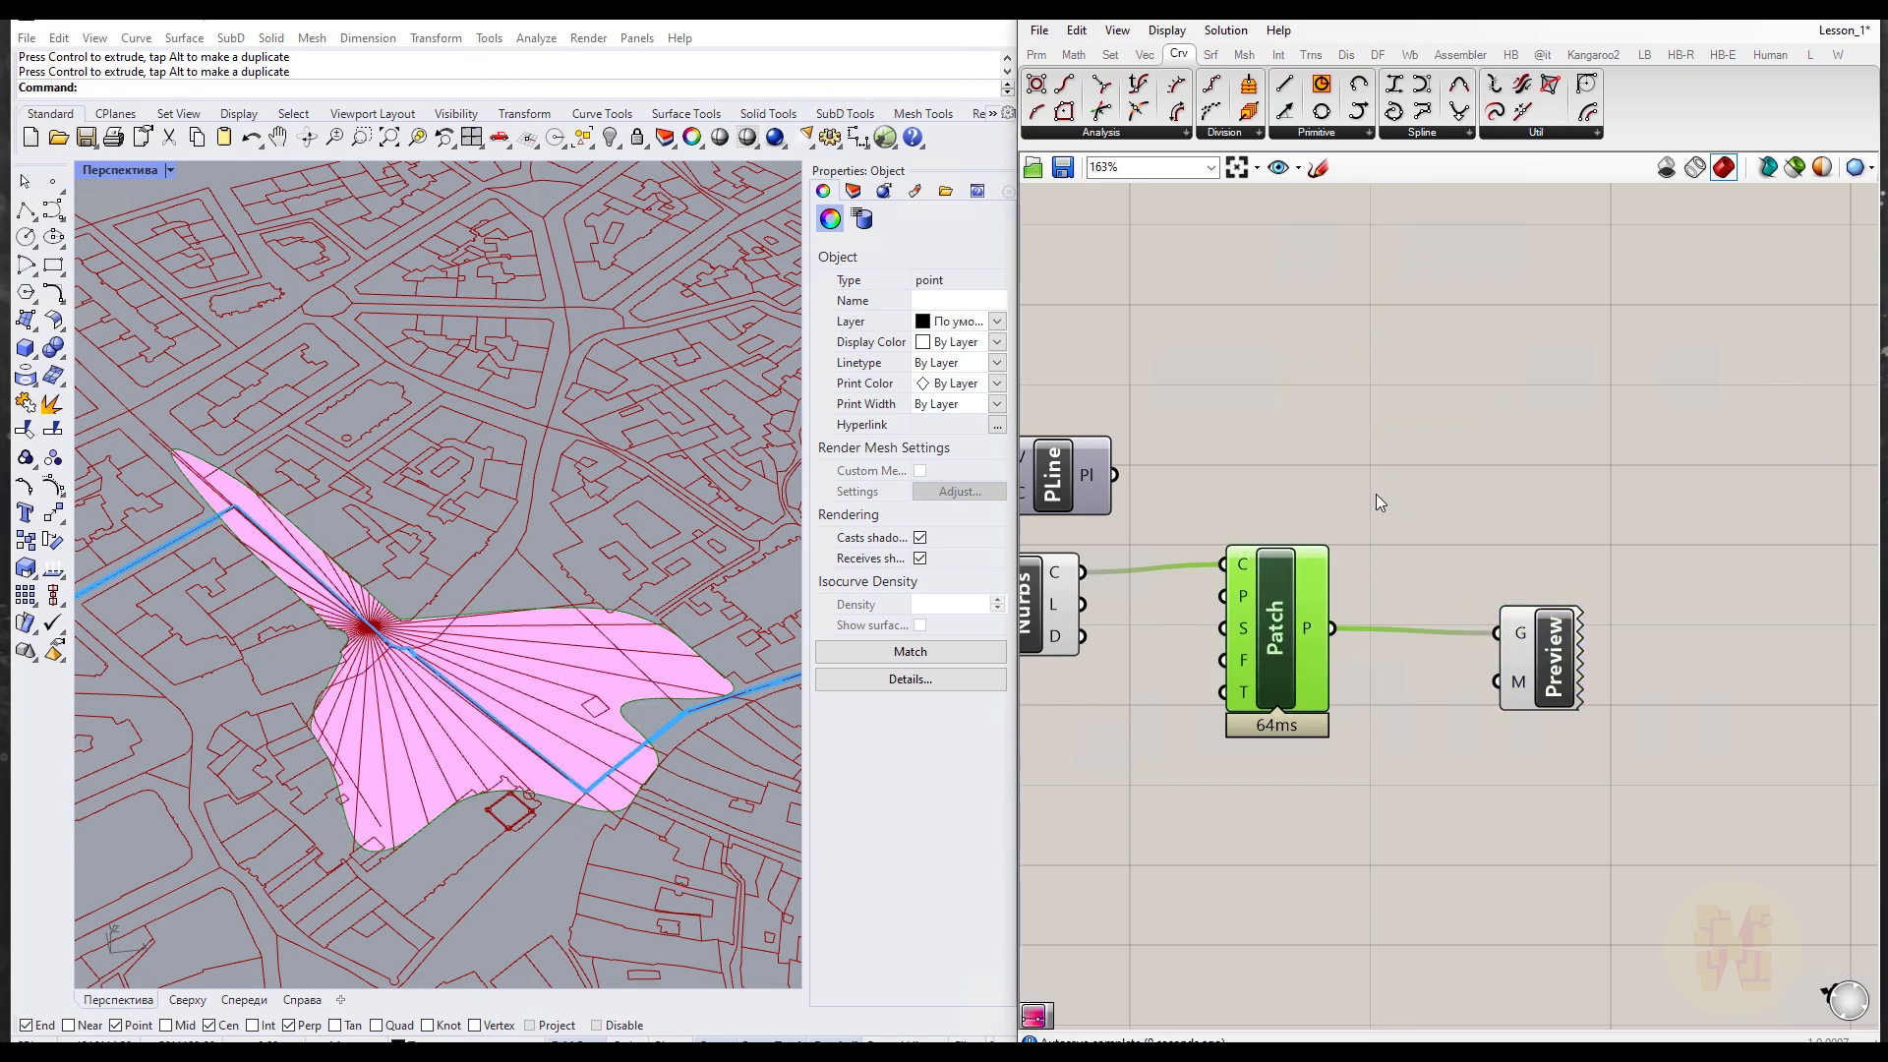
right_click(1377, 495)
click(1455, 533)
scroll(1180, 542, down, 2)
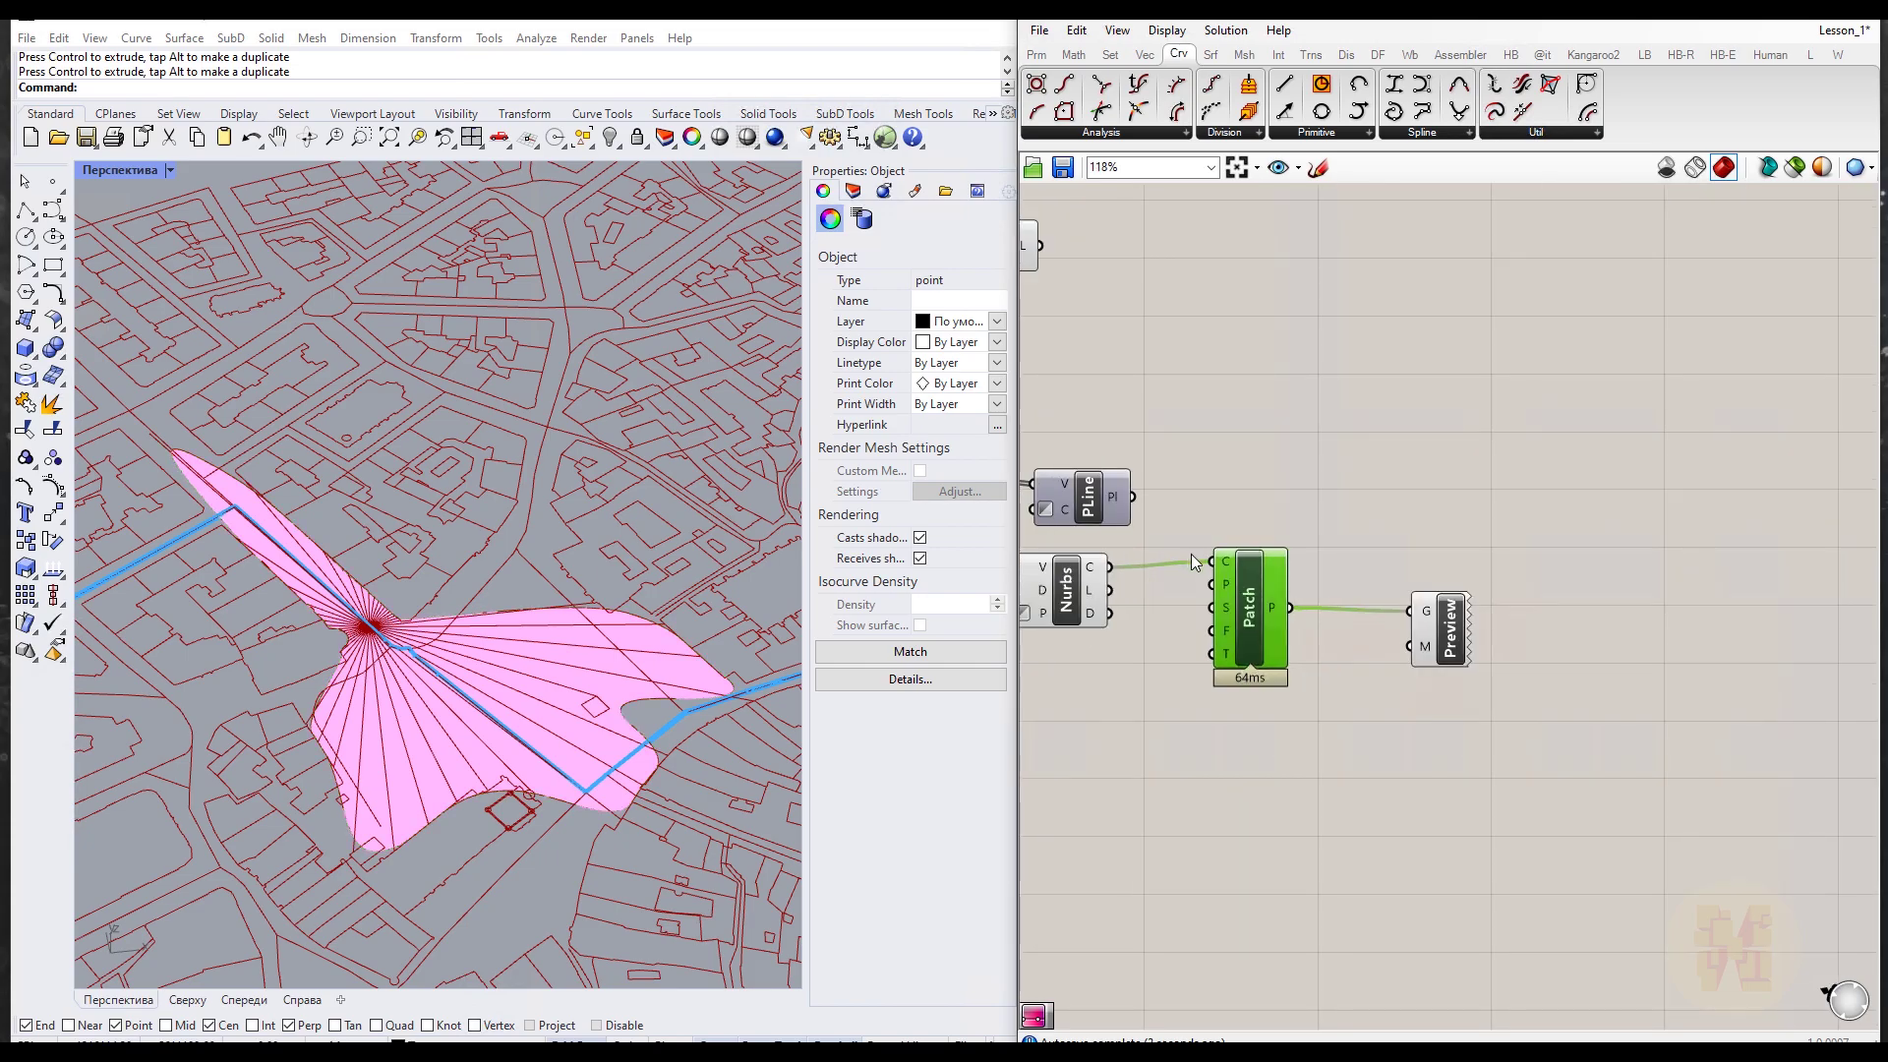
right_drag(1188, 552, 1383, 551)
click(1259, 607)
right_click(1424, 458)
click(1489, 498)
click(1570, 730)
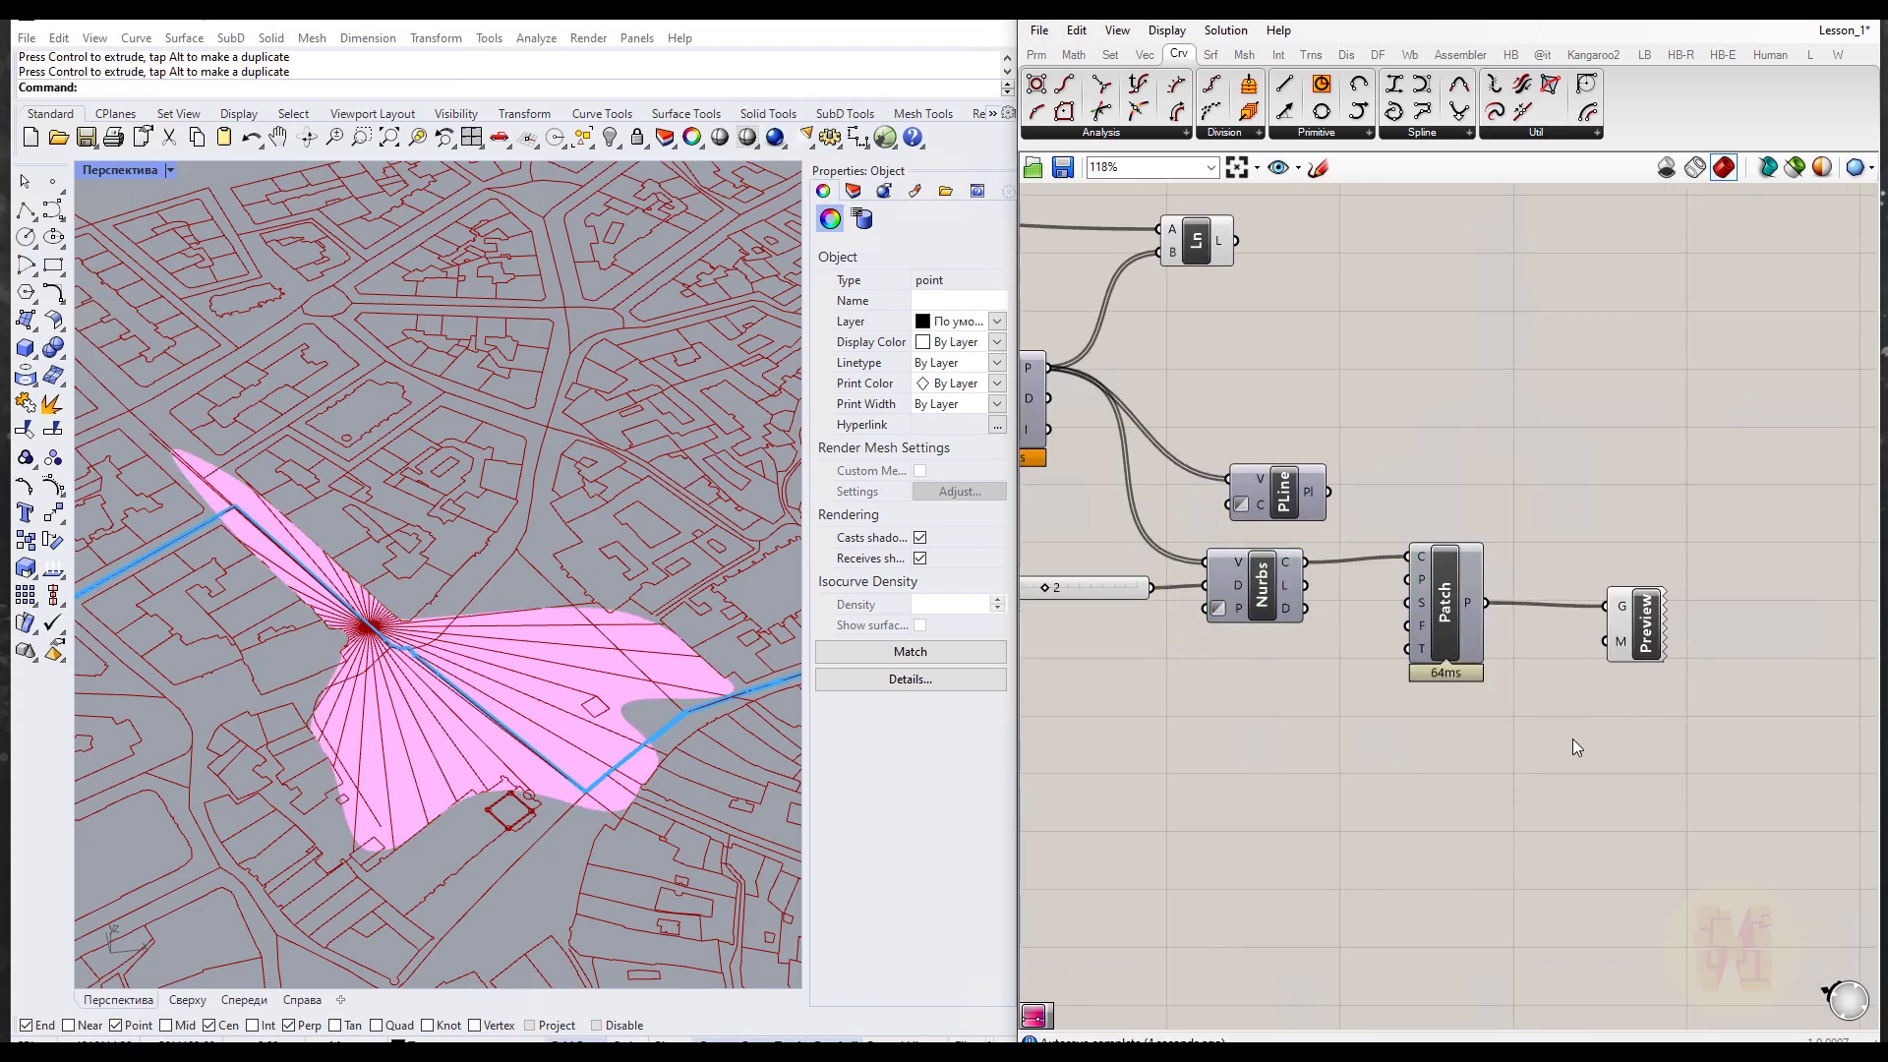
Step: Move the Custom Preview component lower on the canvas and check the Patch component's preview setting
right_drag(1569, 730, 1541, 579)
drag(1612, 496, 1619, 512)
right_click(1426, 466)
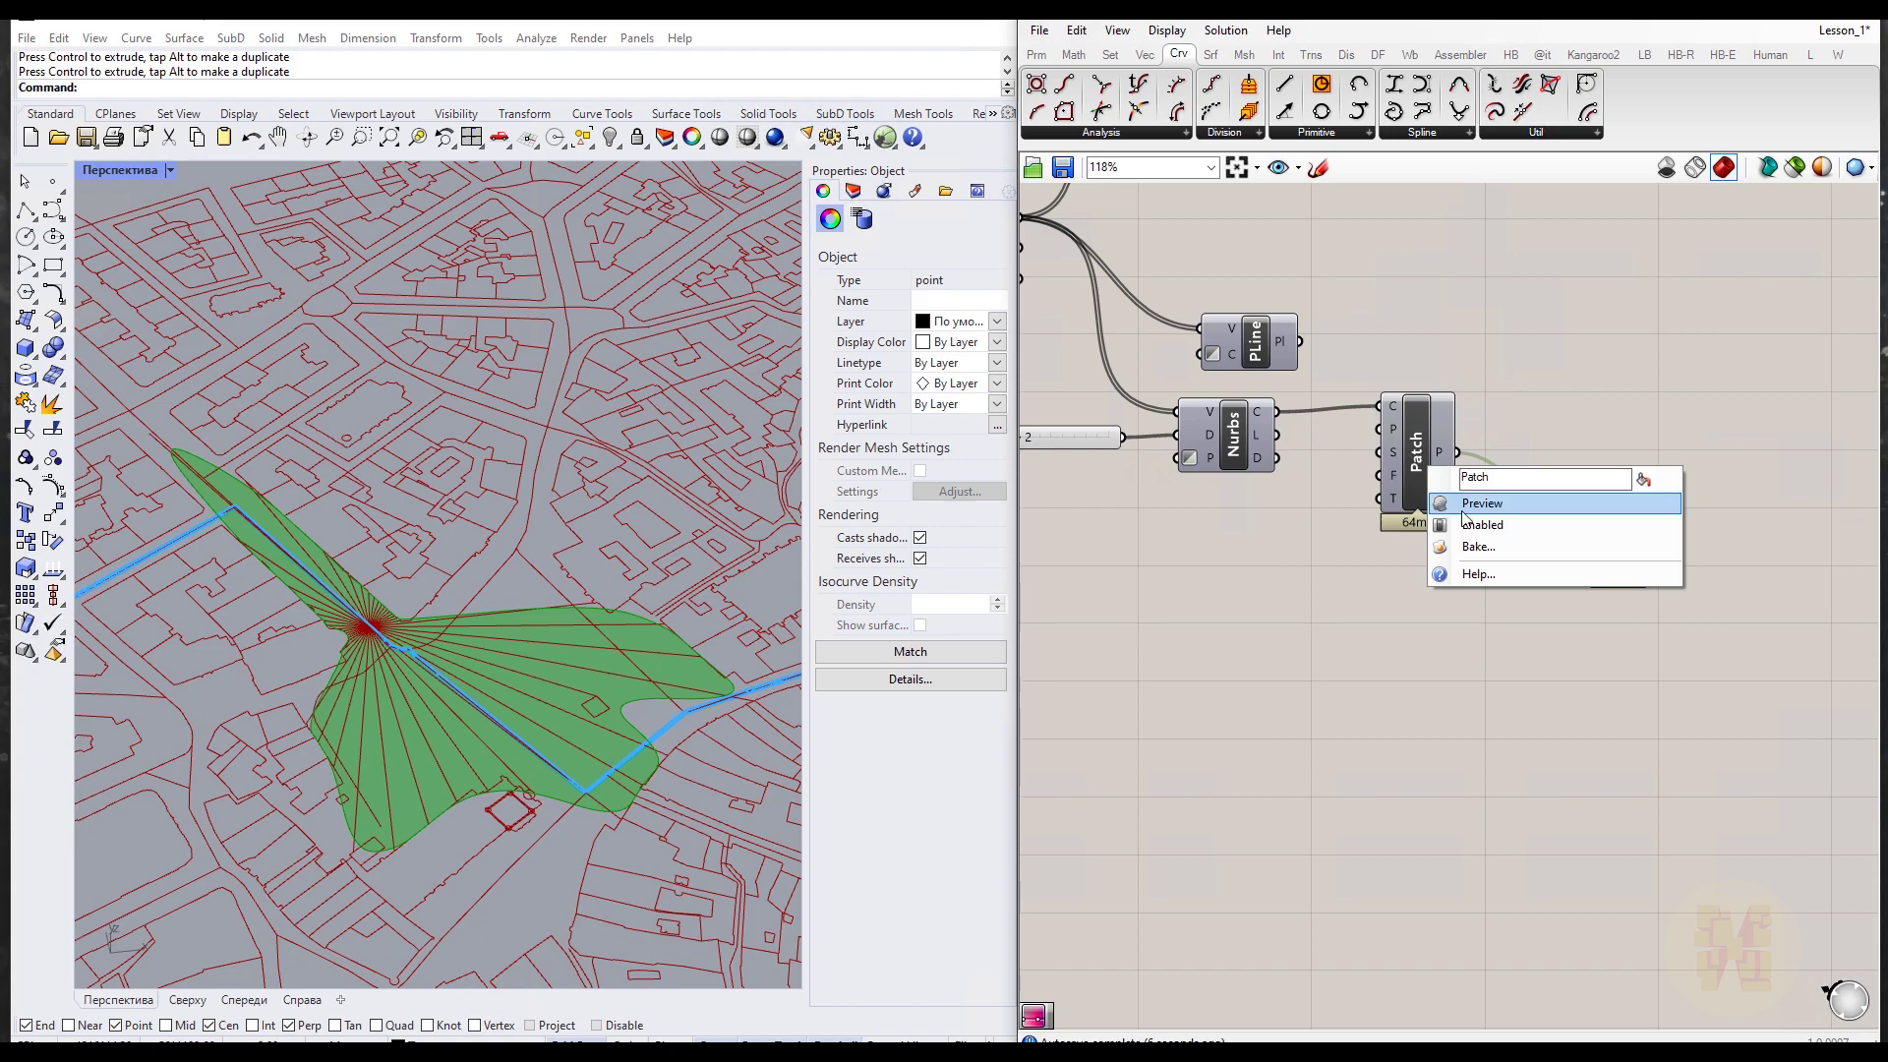
click(1531, 503)
right_drag(1497, 665, 1479, 567)
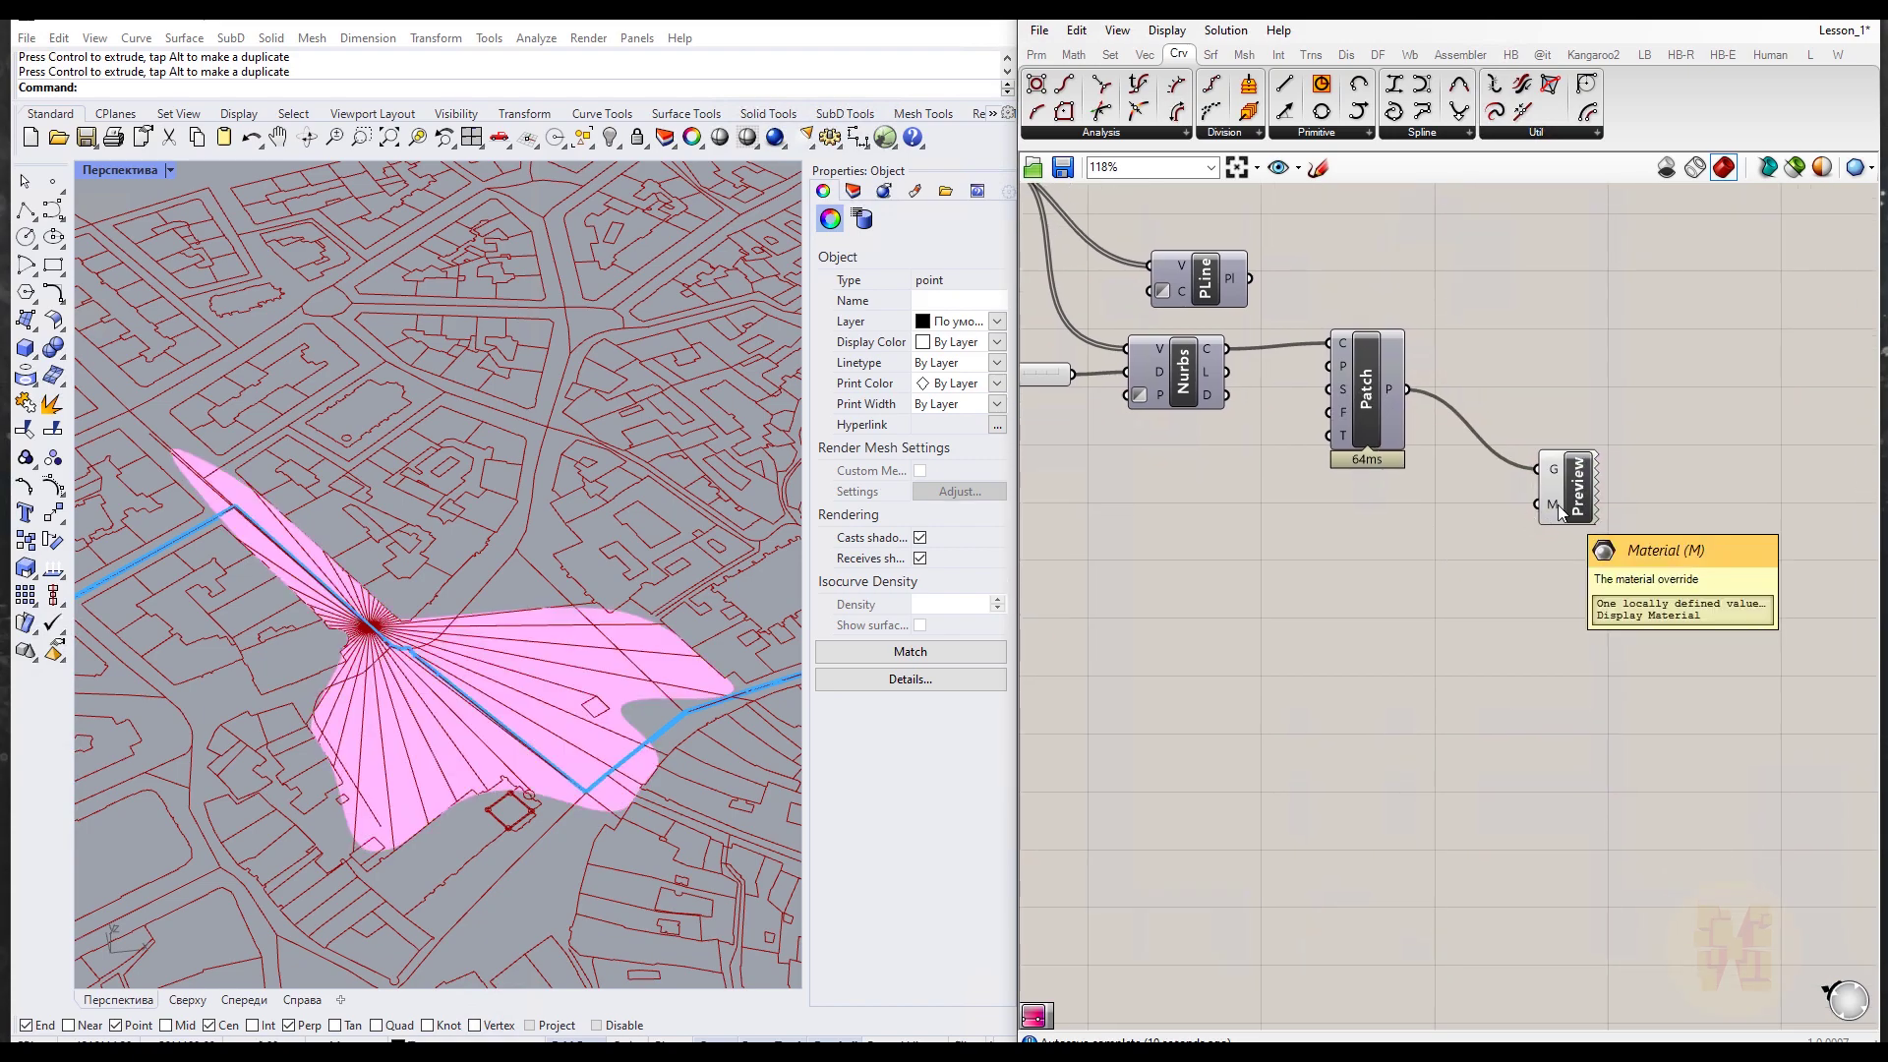
double_click(1365, 602)
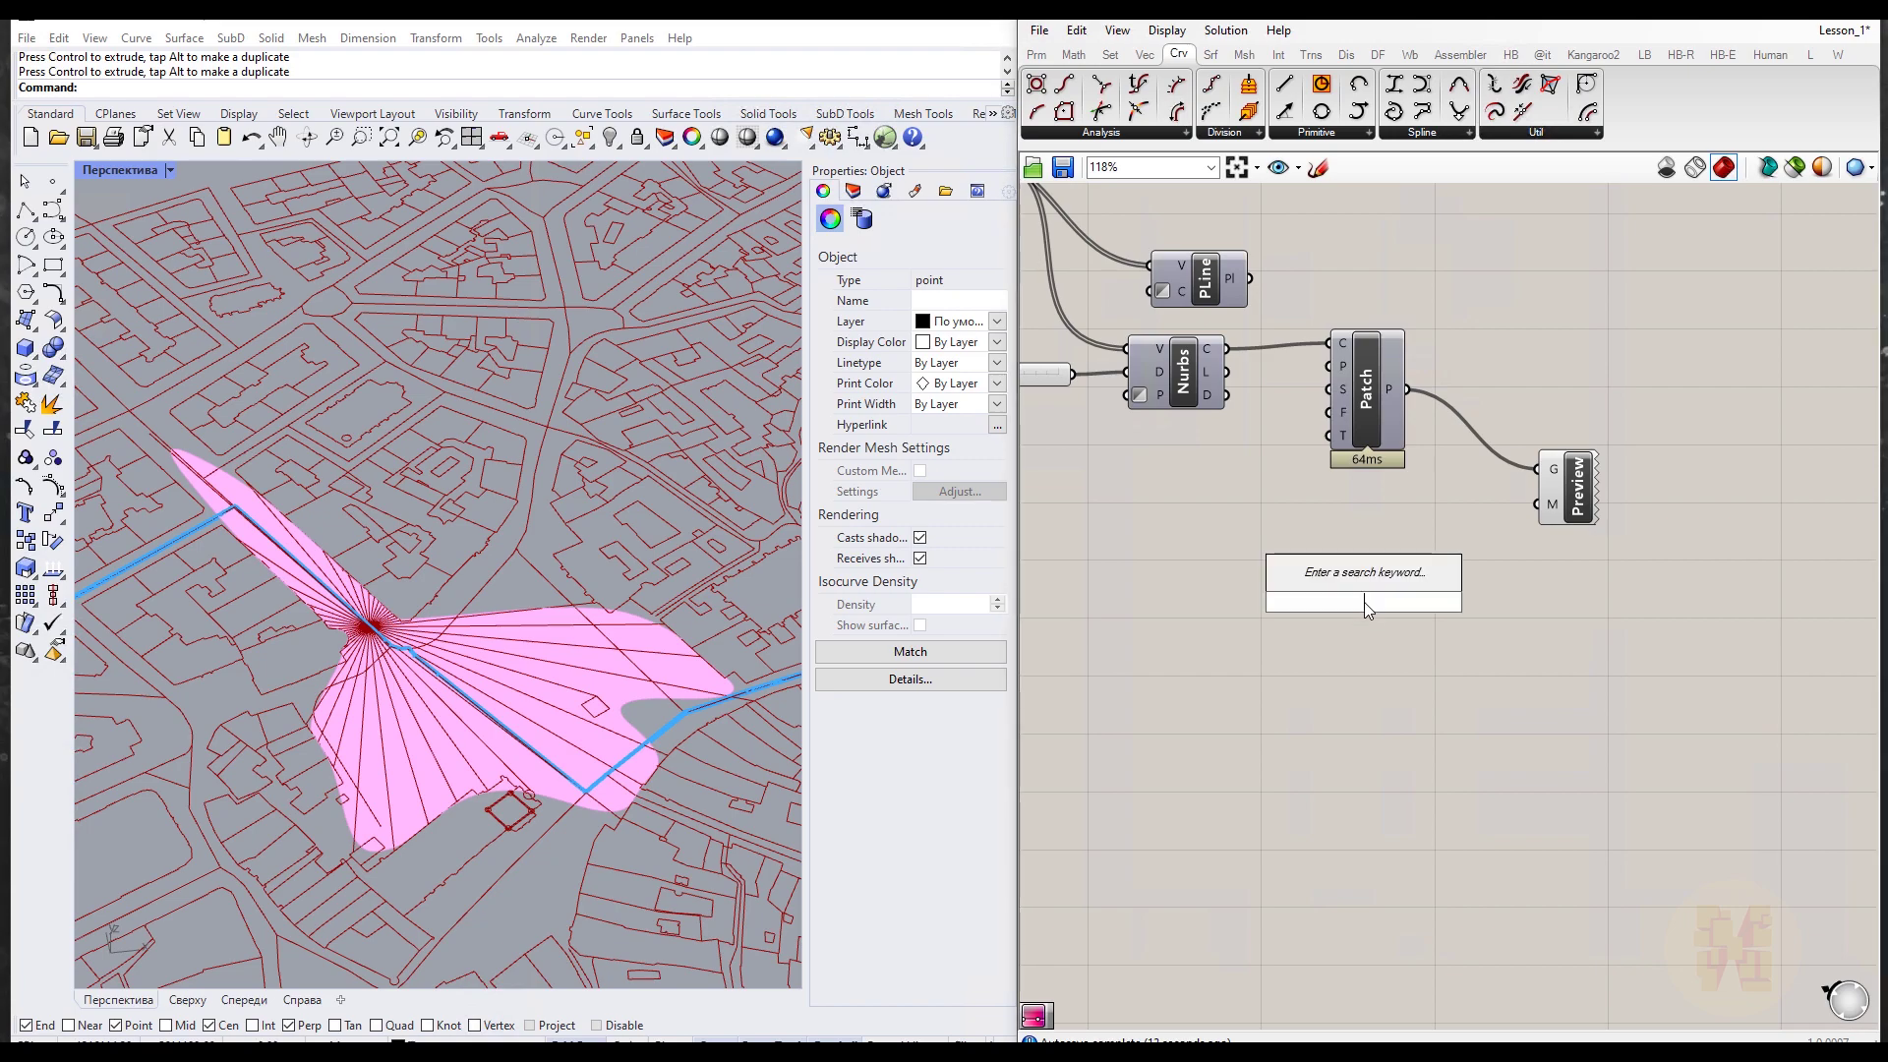
text(mater)
key(BackSpace)
key(BackSpace)
key(BackSpace)
key(BackSpace)
key(BackSpace)
key(Escape)
Step: Duplicate the existing blue Colour Swatch elsewhere in the definition for use with the isovist surface preview
scroll(1367, 592, down, 4)
right_drag(1314, 513, 1704, 829)
scroll(1198, 458, up, 2)
click(1182, 510)
key(ctrl+c)
key(ctrl+v)
drag(1182, 510, 1388, 891)
Step: Place the copied swatch below the Patch component and connect it to the Custom Preview's M input
right_drag(1390, 841, 1101, 448)
drag(1131, 500, 1658, 718)
middle_click(1799, 623)
click(1801, 633)
scroll(1689, 657, up, 5)
drag(1413, 744, 1655, 582)
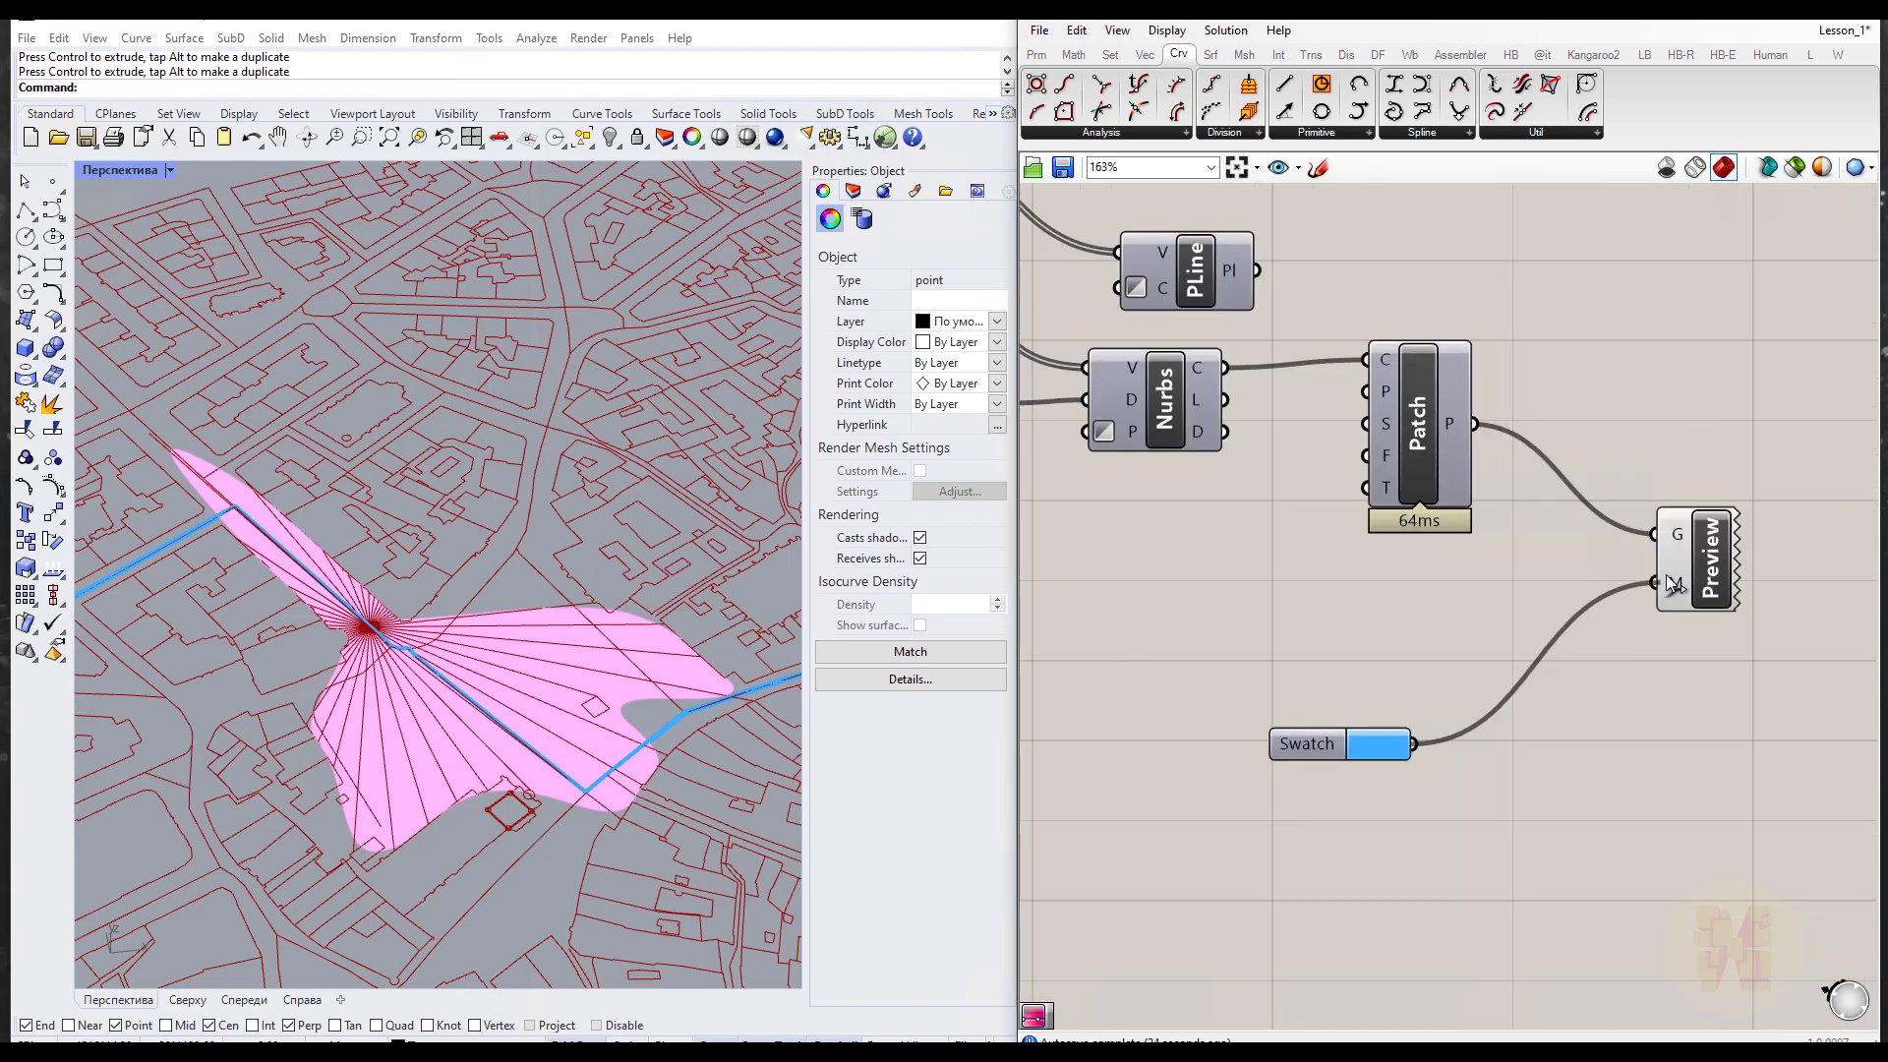
Step: Set the copied swatch to transparent black with R 0, G 0, B 0 and an alpha of 51
click(1363, 737)
drag(1494, 850, 1407, 861)
drag(1555, 879, 1496, 934)
drag(1381, 905, 1376, 924)
drag(1513, 989, 1420, 997)
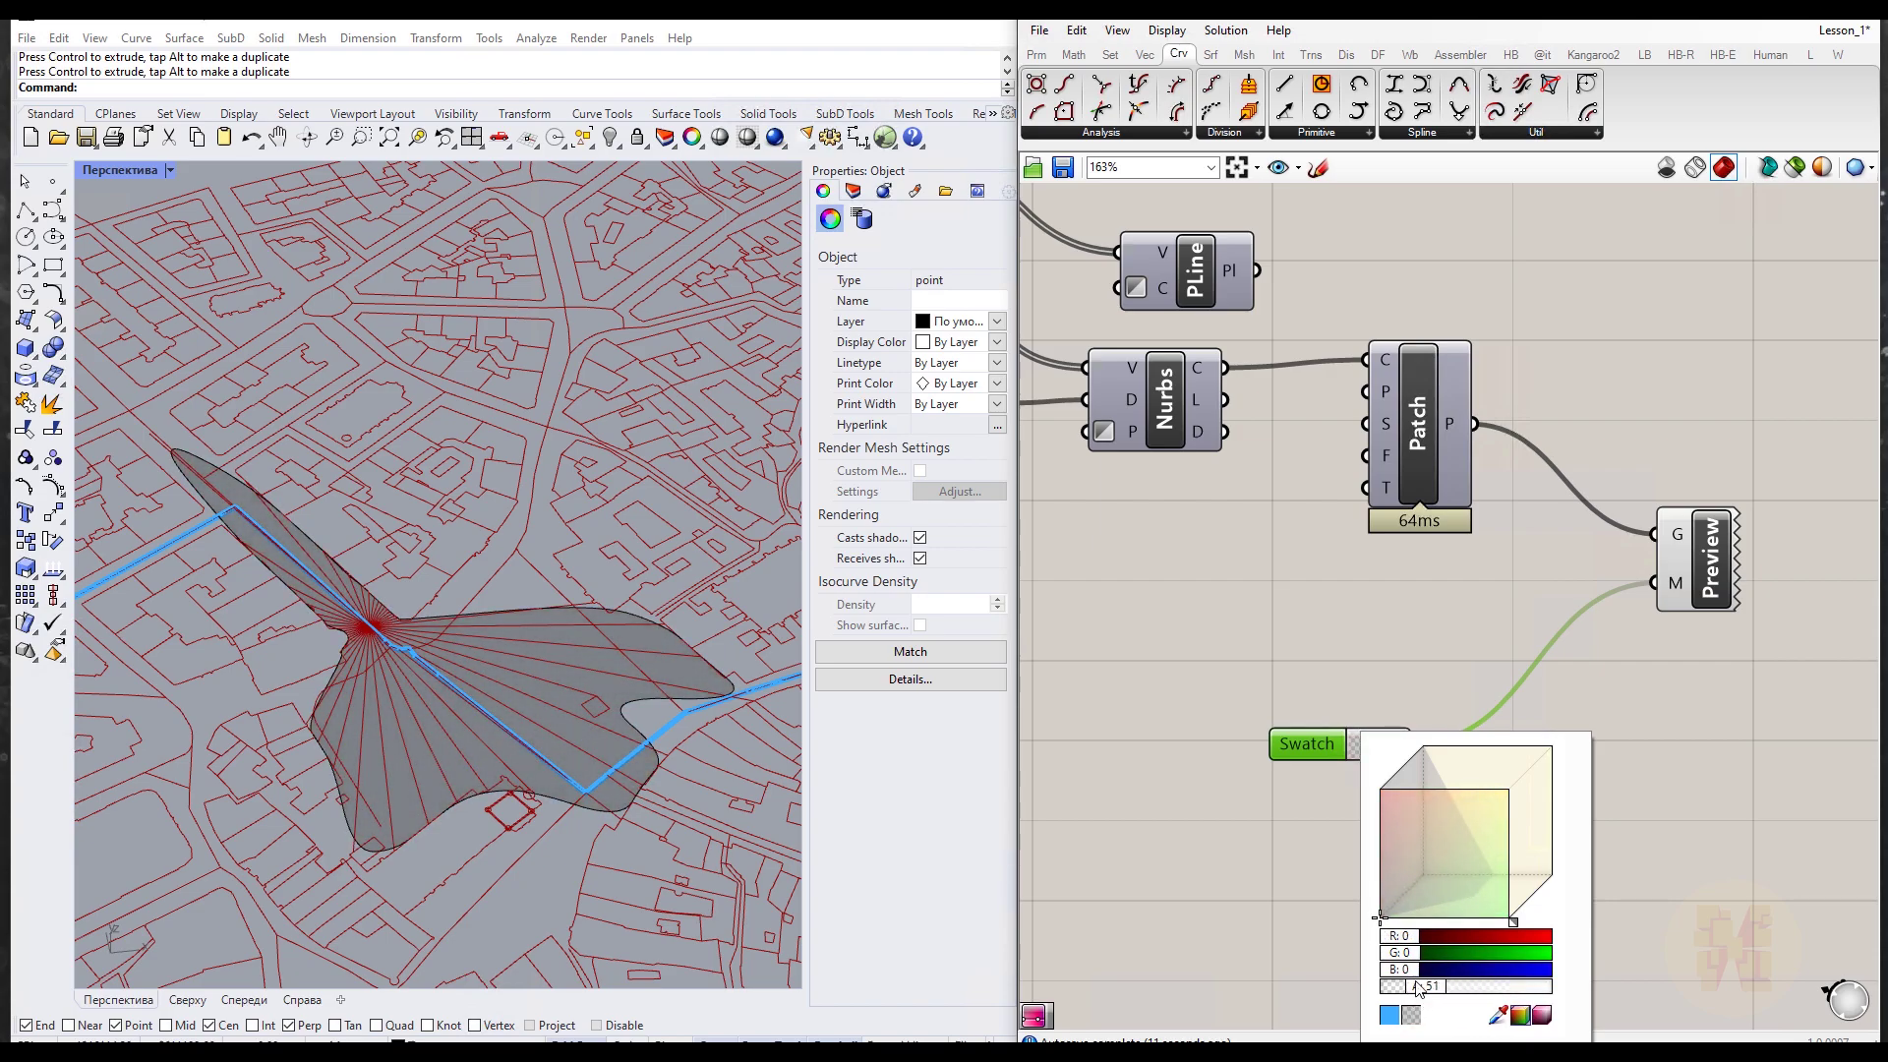
Step: Vary the route Parameter slider to examine the isovist surface along the path, and restore it to 0.635
scroll(1300, 645, down, 3)
scroll(1385, 614, up, 3)
right_drag(1090, 614, 1868, 816)
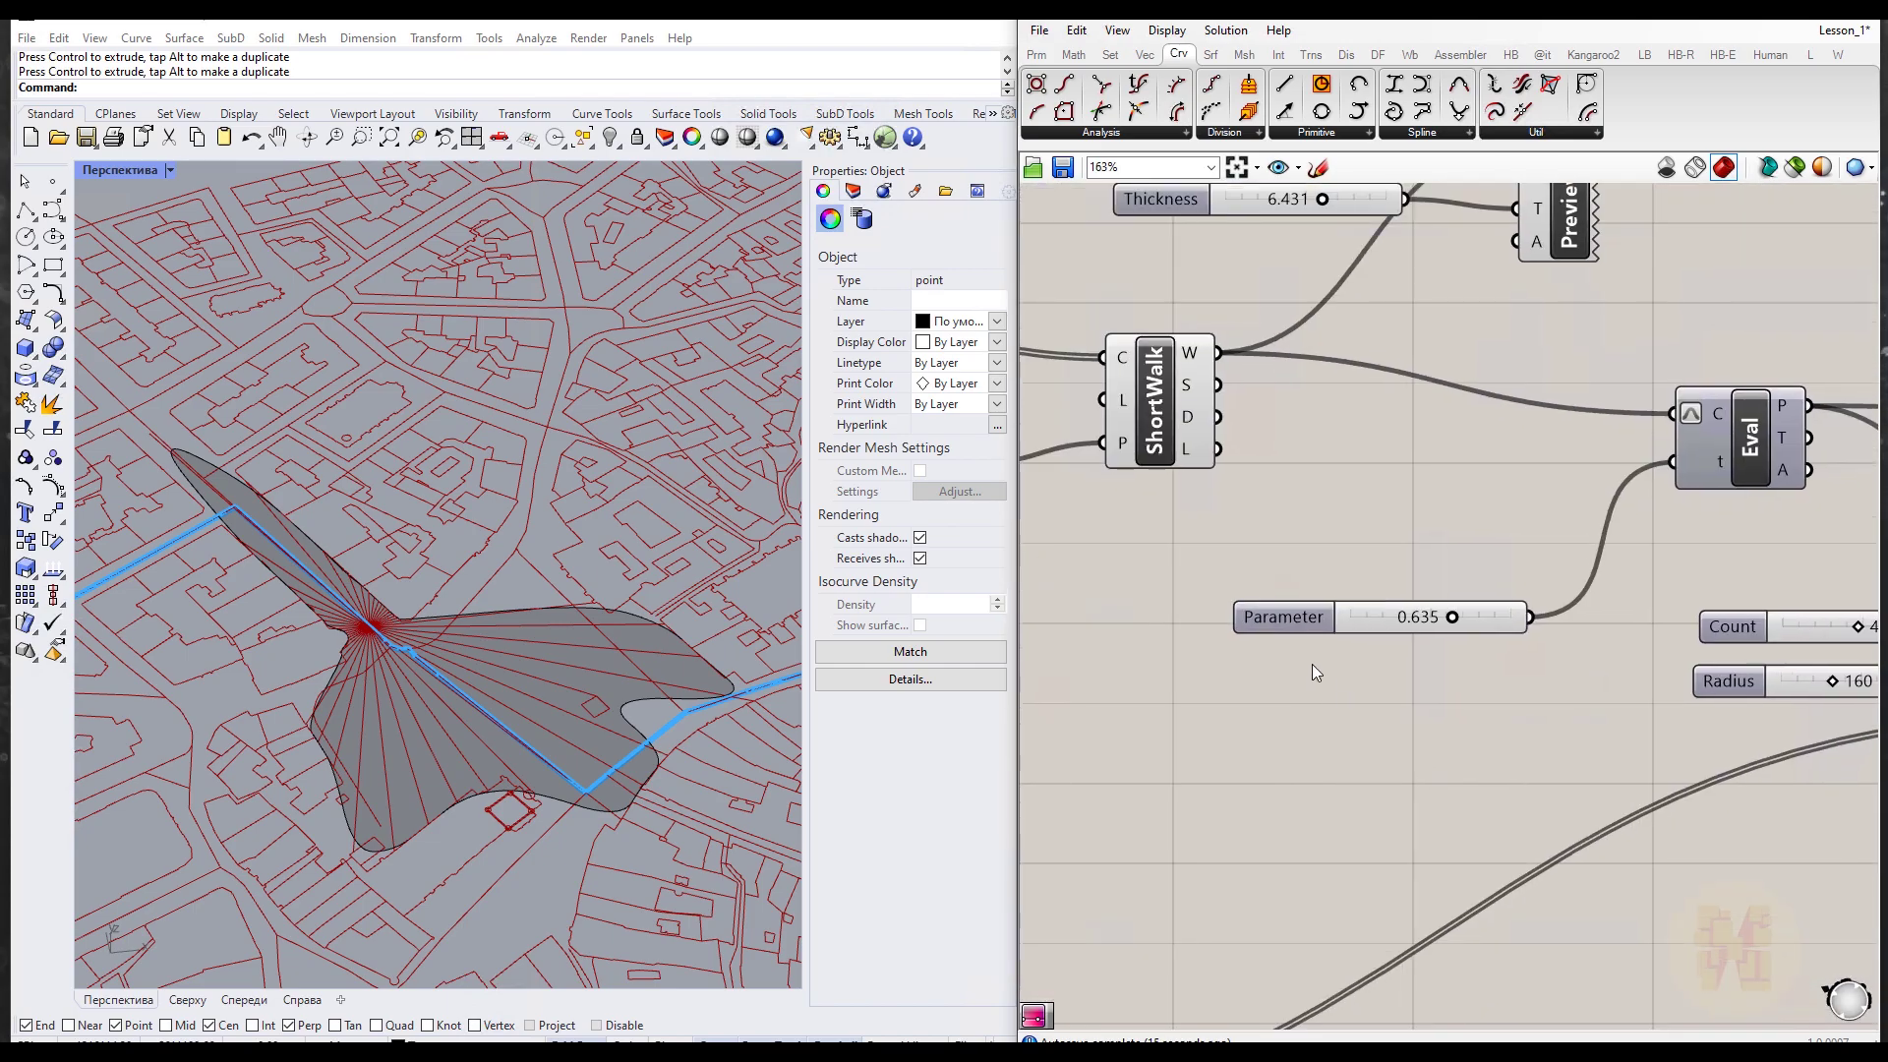
scroll(1416, 661, up, 3)
mouse_move(1481, 654)
mouse_down()
mouse_move(1380, 655)
mouse_move(1517, 666)
mouse_up()
right_drag(511, 664, 428, 663)
scroll(276, 657, down, 3)
scroll(136, 611, up, 9)
mouse_move(1511, 652)
mouse_down()
mouse_move(1545, 651)
mouse_move(1481, 651)
mouse_up()
right_drag(452, 624, 614, 653)
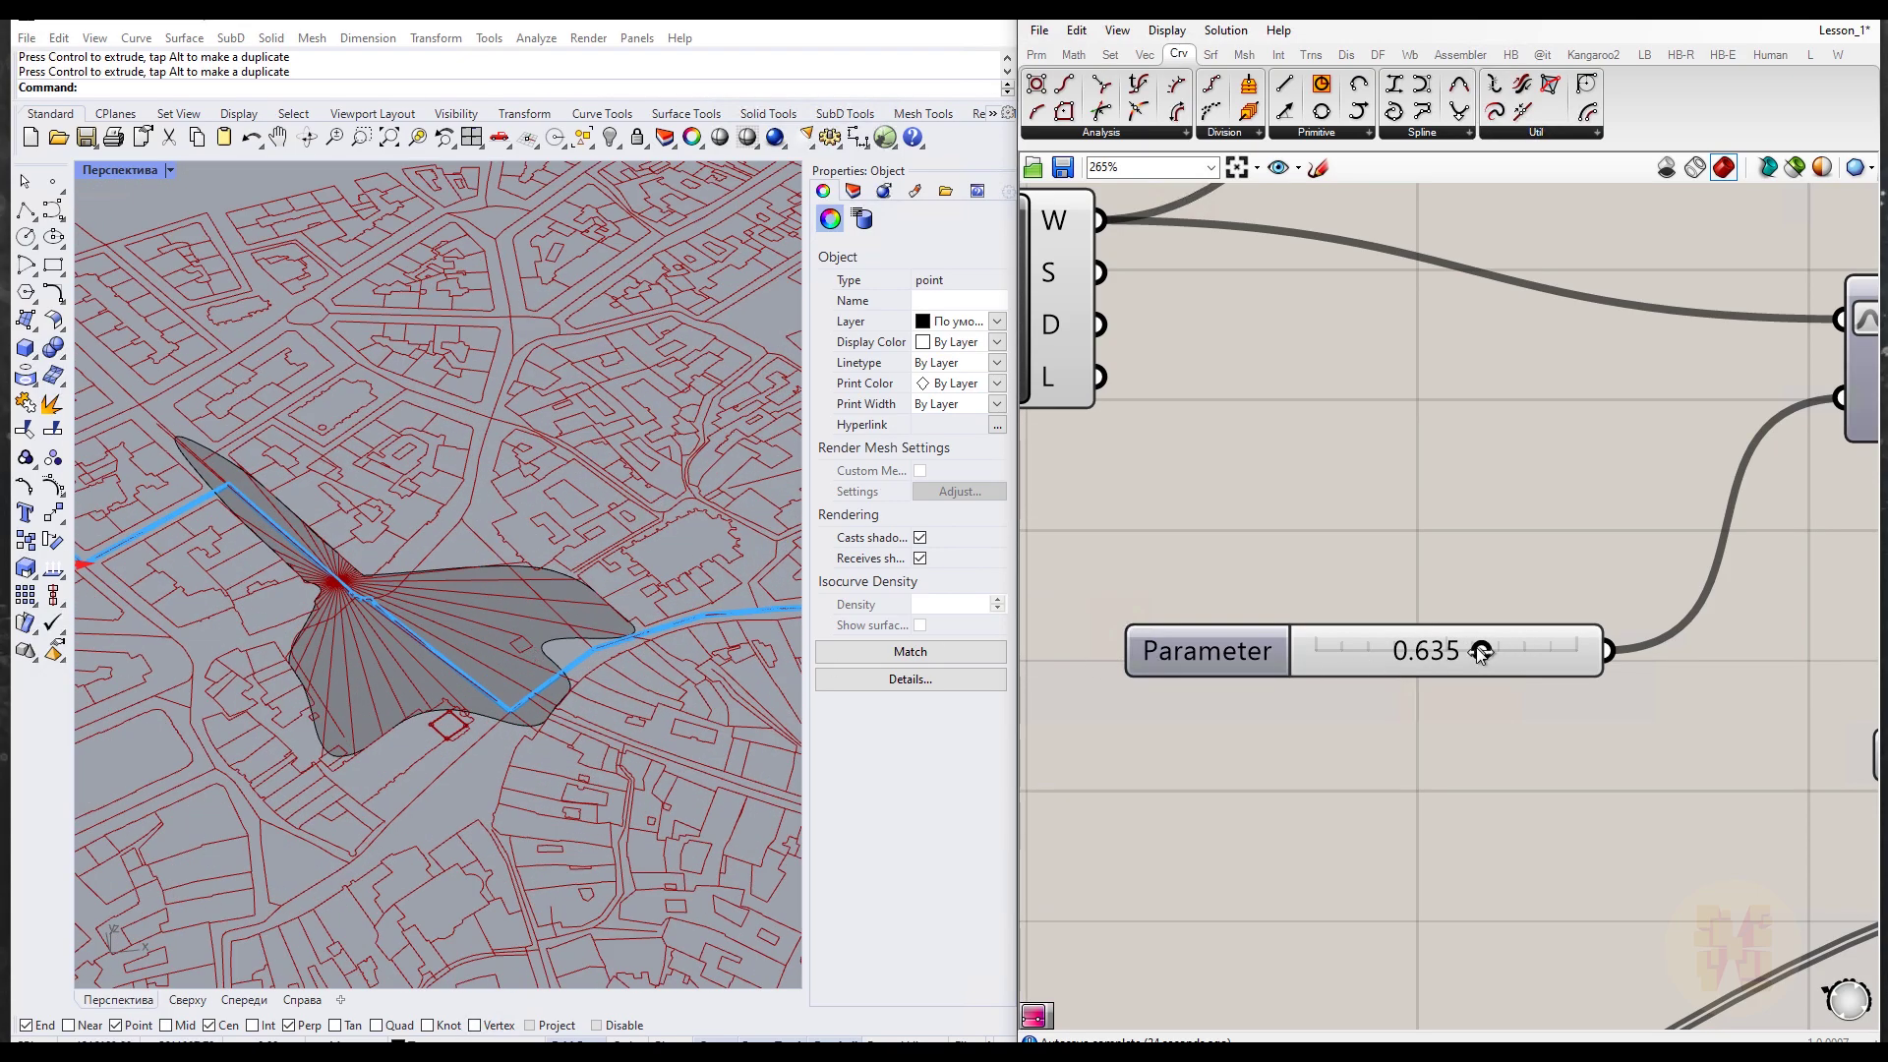
Step: Set the route Parameter to 0.729 and move the selected route endpoint among the city blocks to test the route and isovist update
drag(1508, 649, 1509, 649)
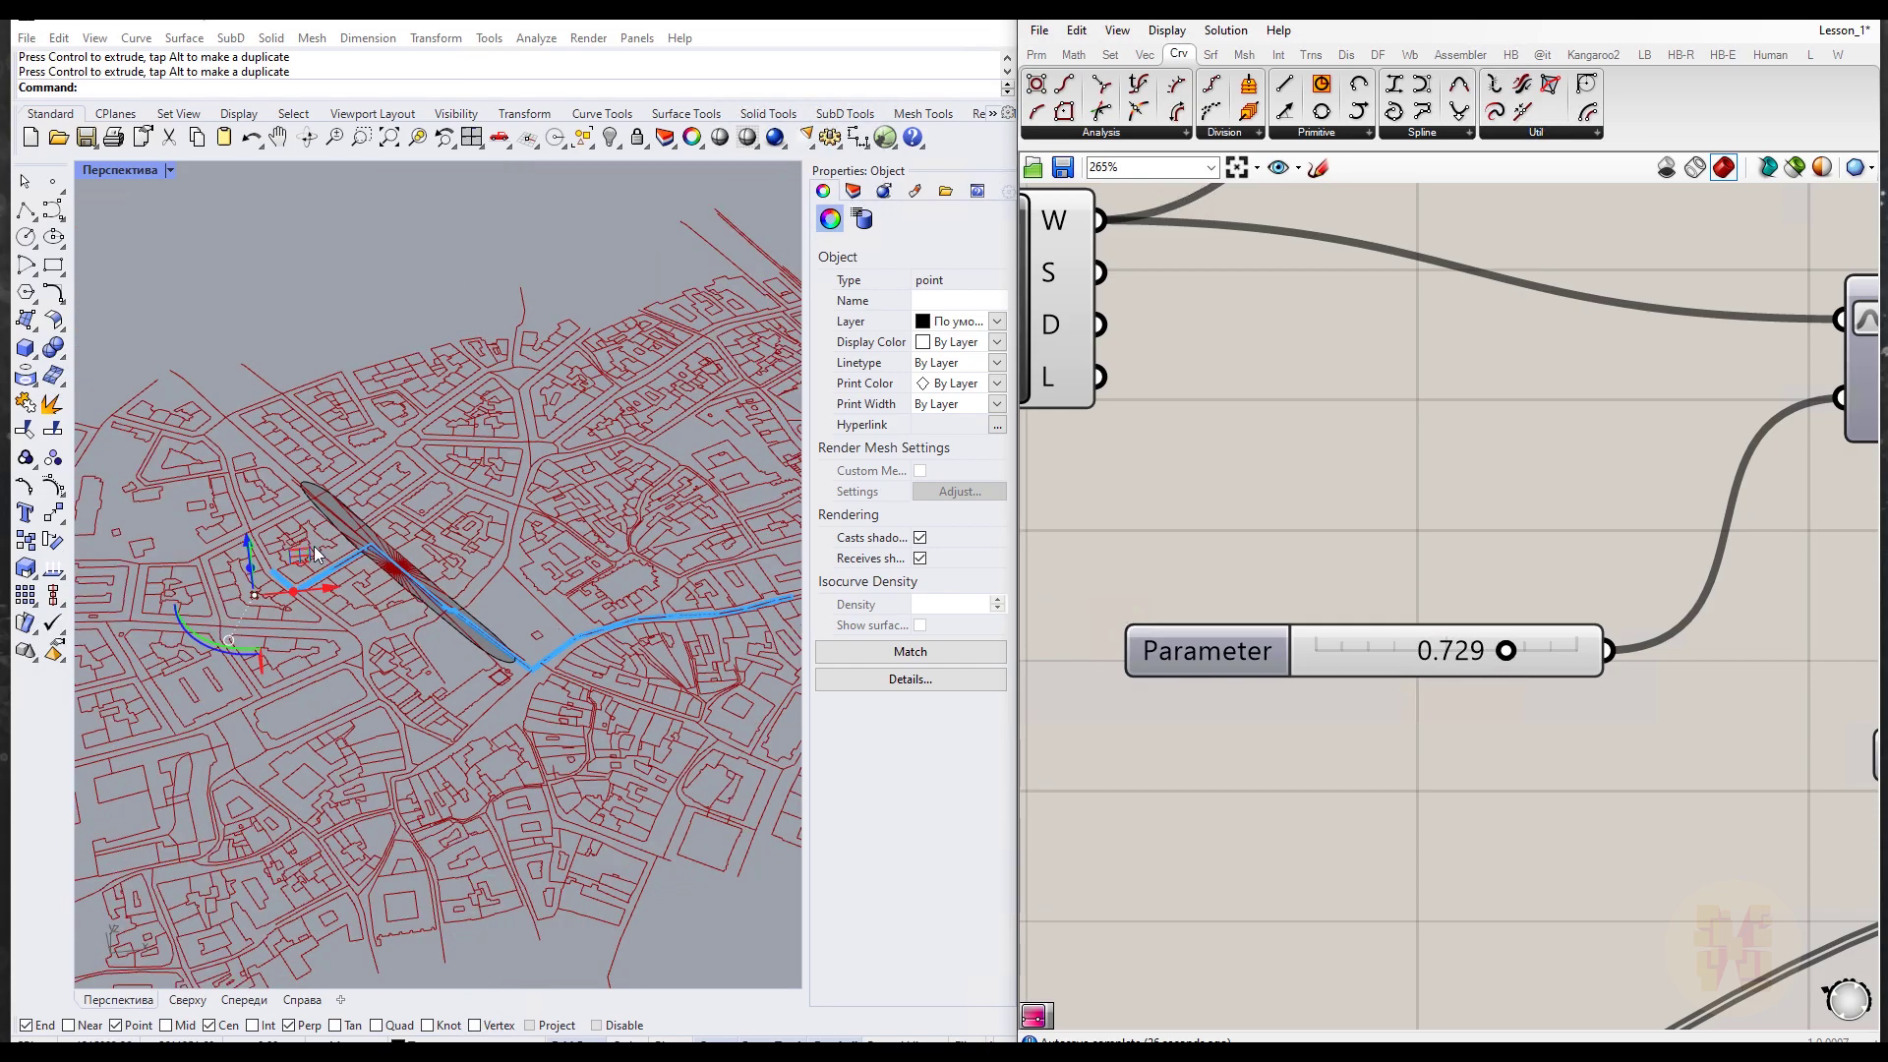
drag(307, 558, 555, 452)
scroll(621, 533, up, 6)
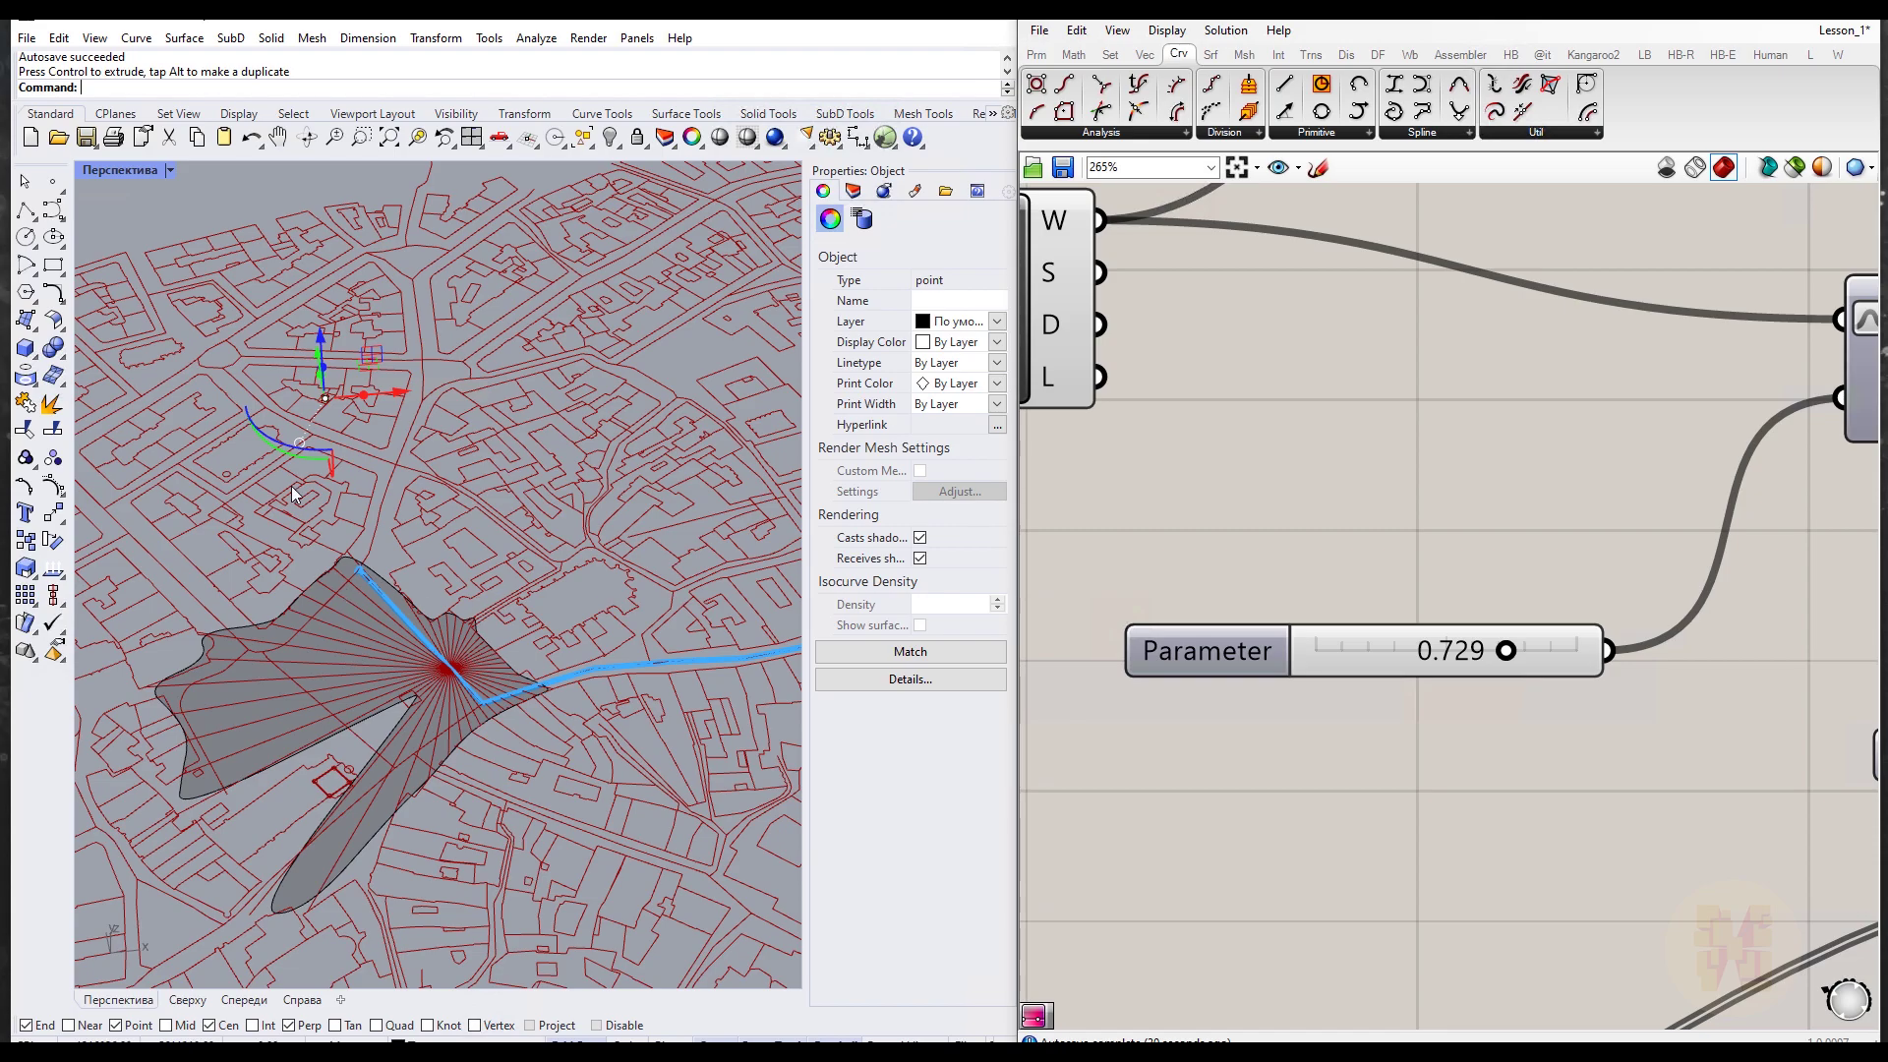
drag(374, 351, 309, 315)
right_drag(429, 568, 433, 543)
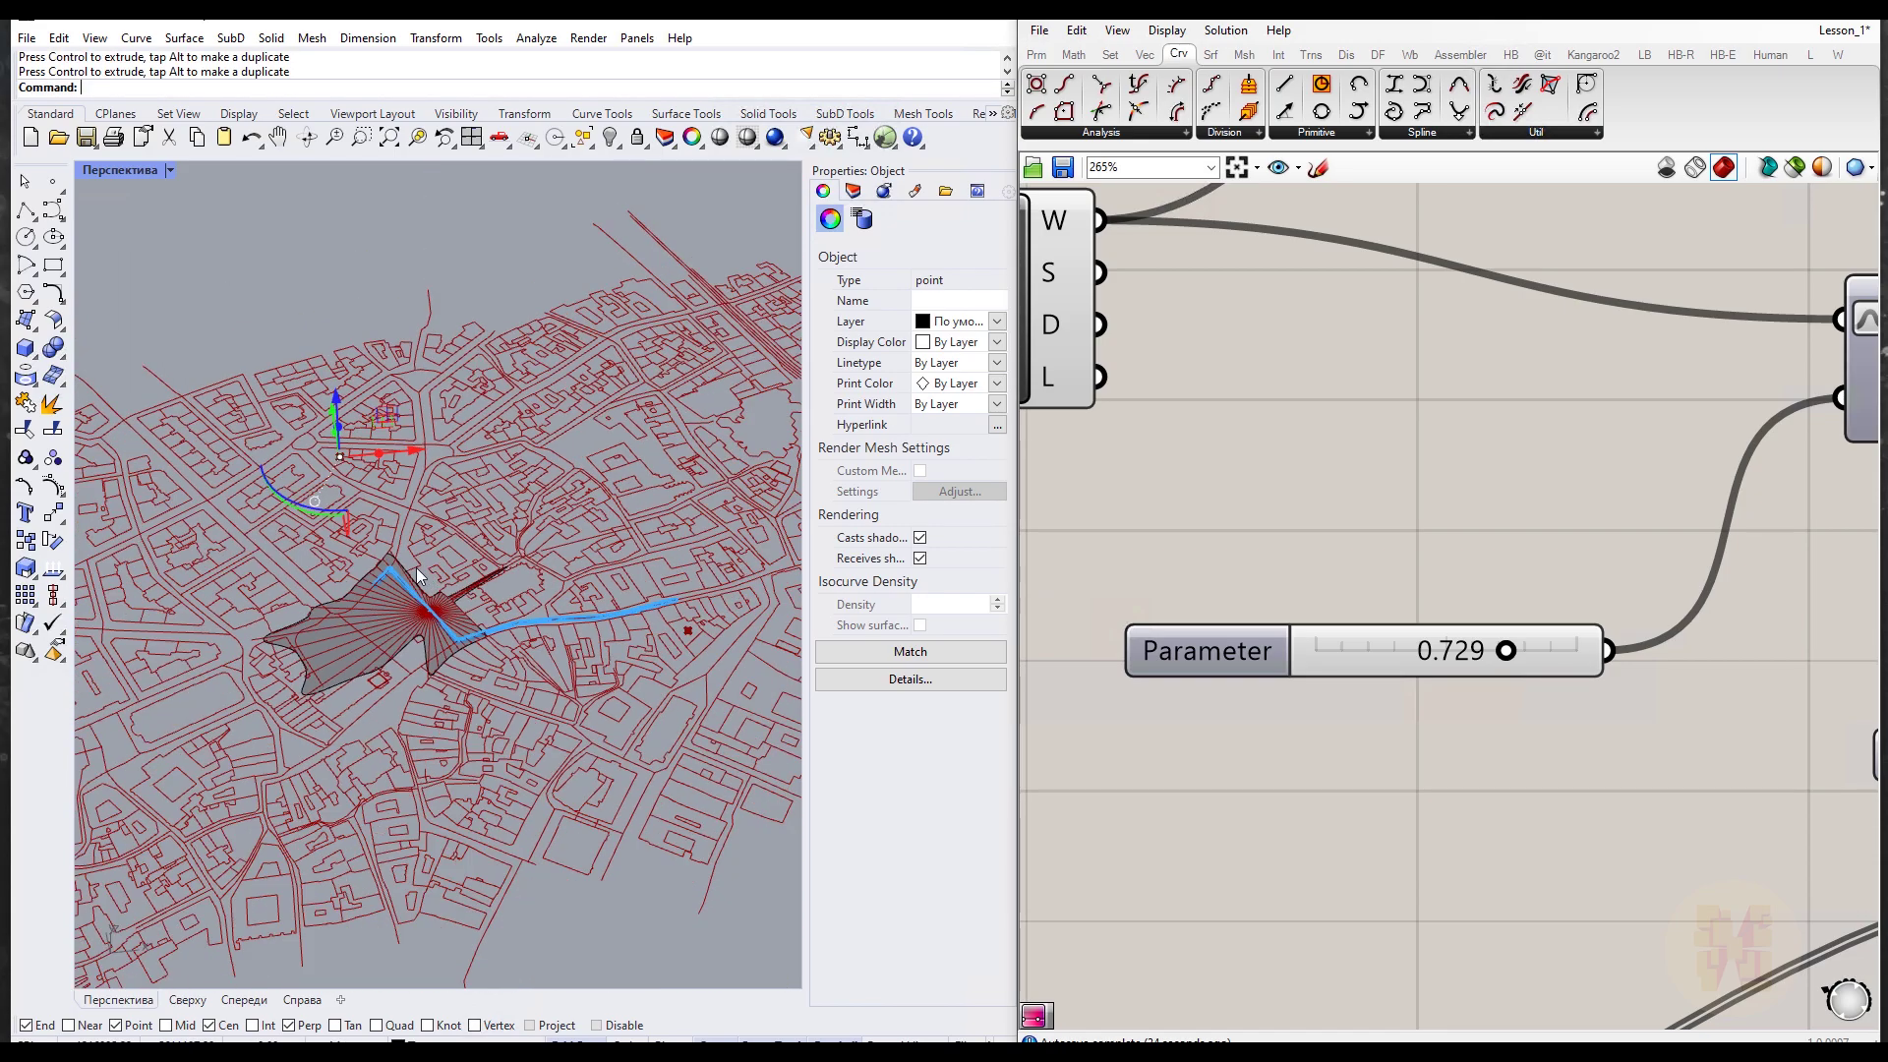
scroll(355, 471, up, 4)
right_drag(355, 471, 417, 528)
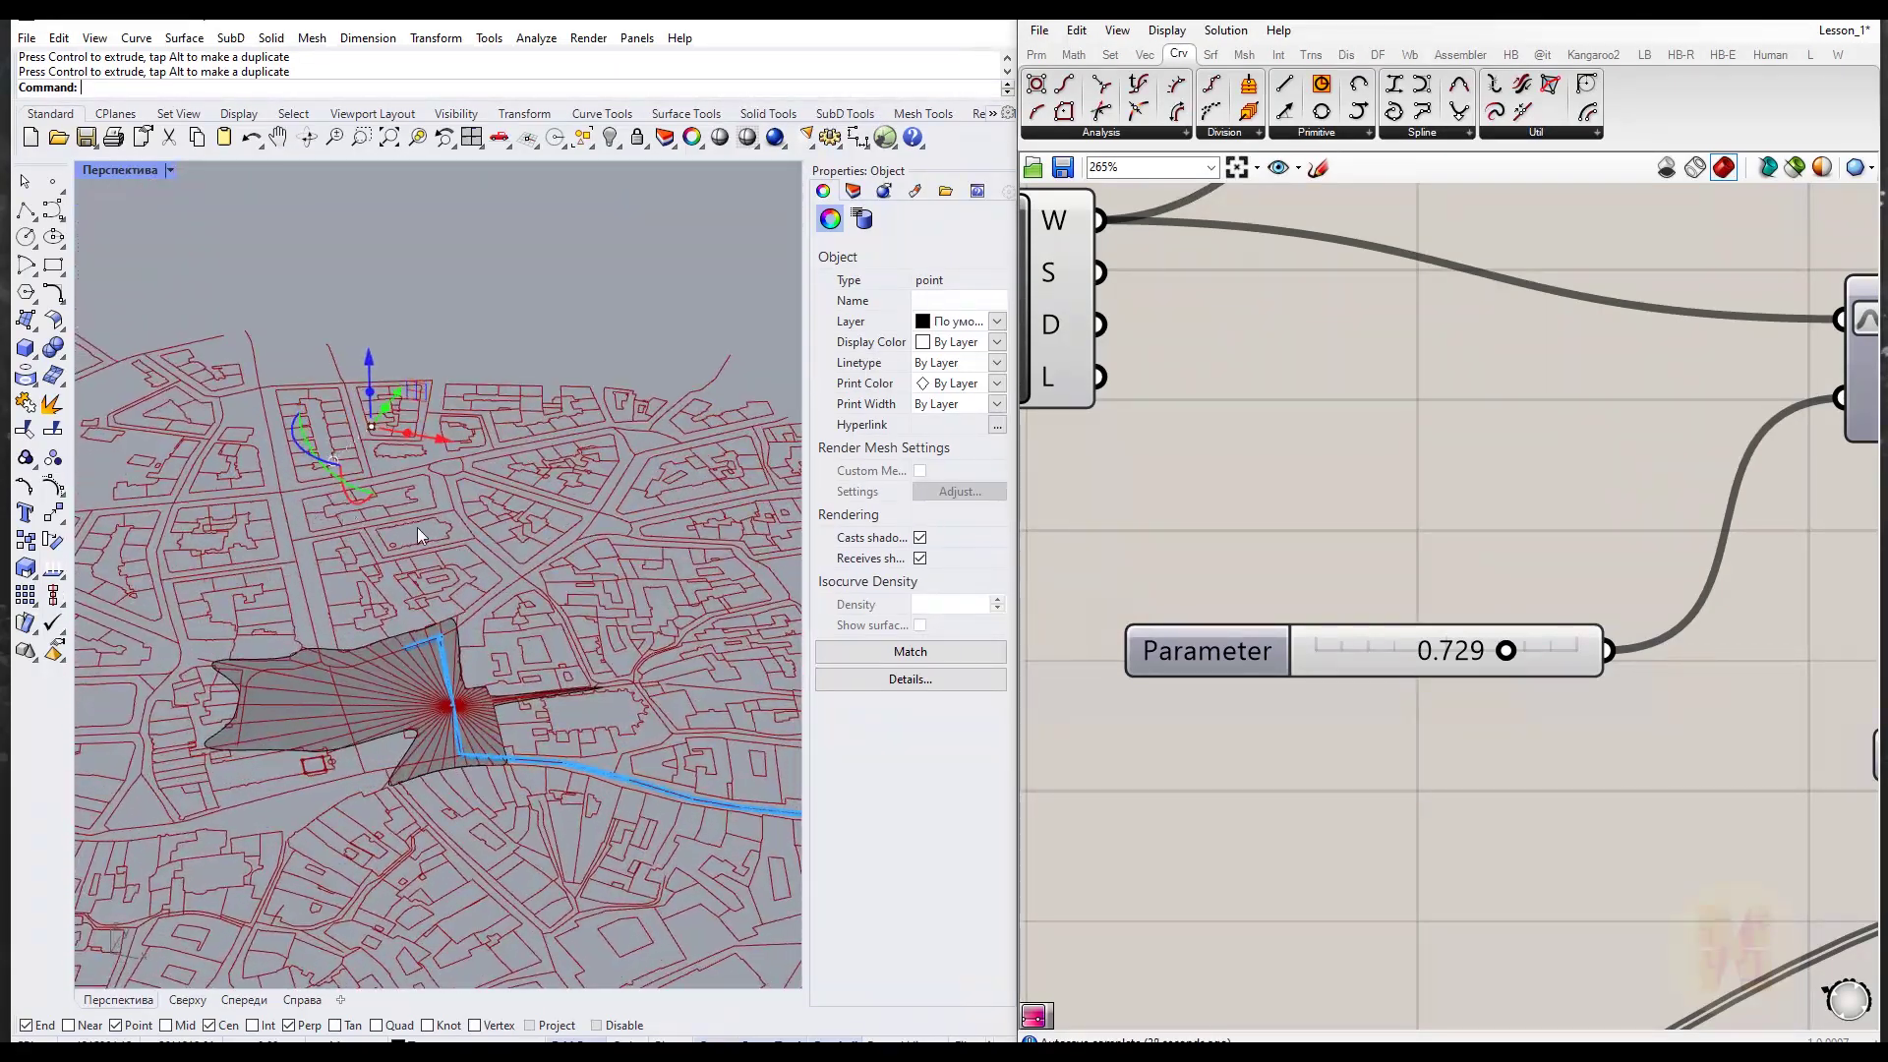
Step: Undo the last endpoint move and reposition the selected route endpoint at another place in the street network
key(ctrl+z)
right_drag(287, 539, 374, 600)
drag(133, 464, 540, 207)
scroll(507, 528, down, 2)
right_drag(508, 527, 340, 372)
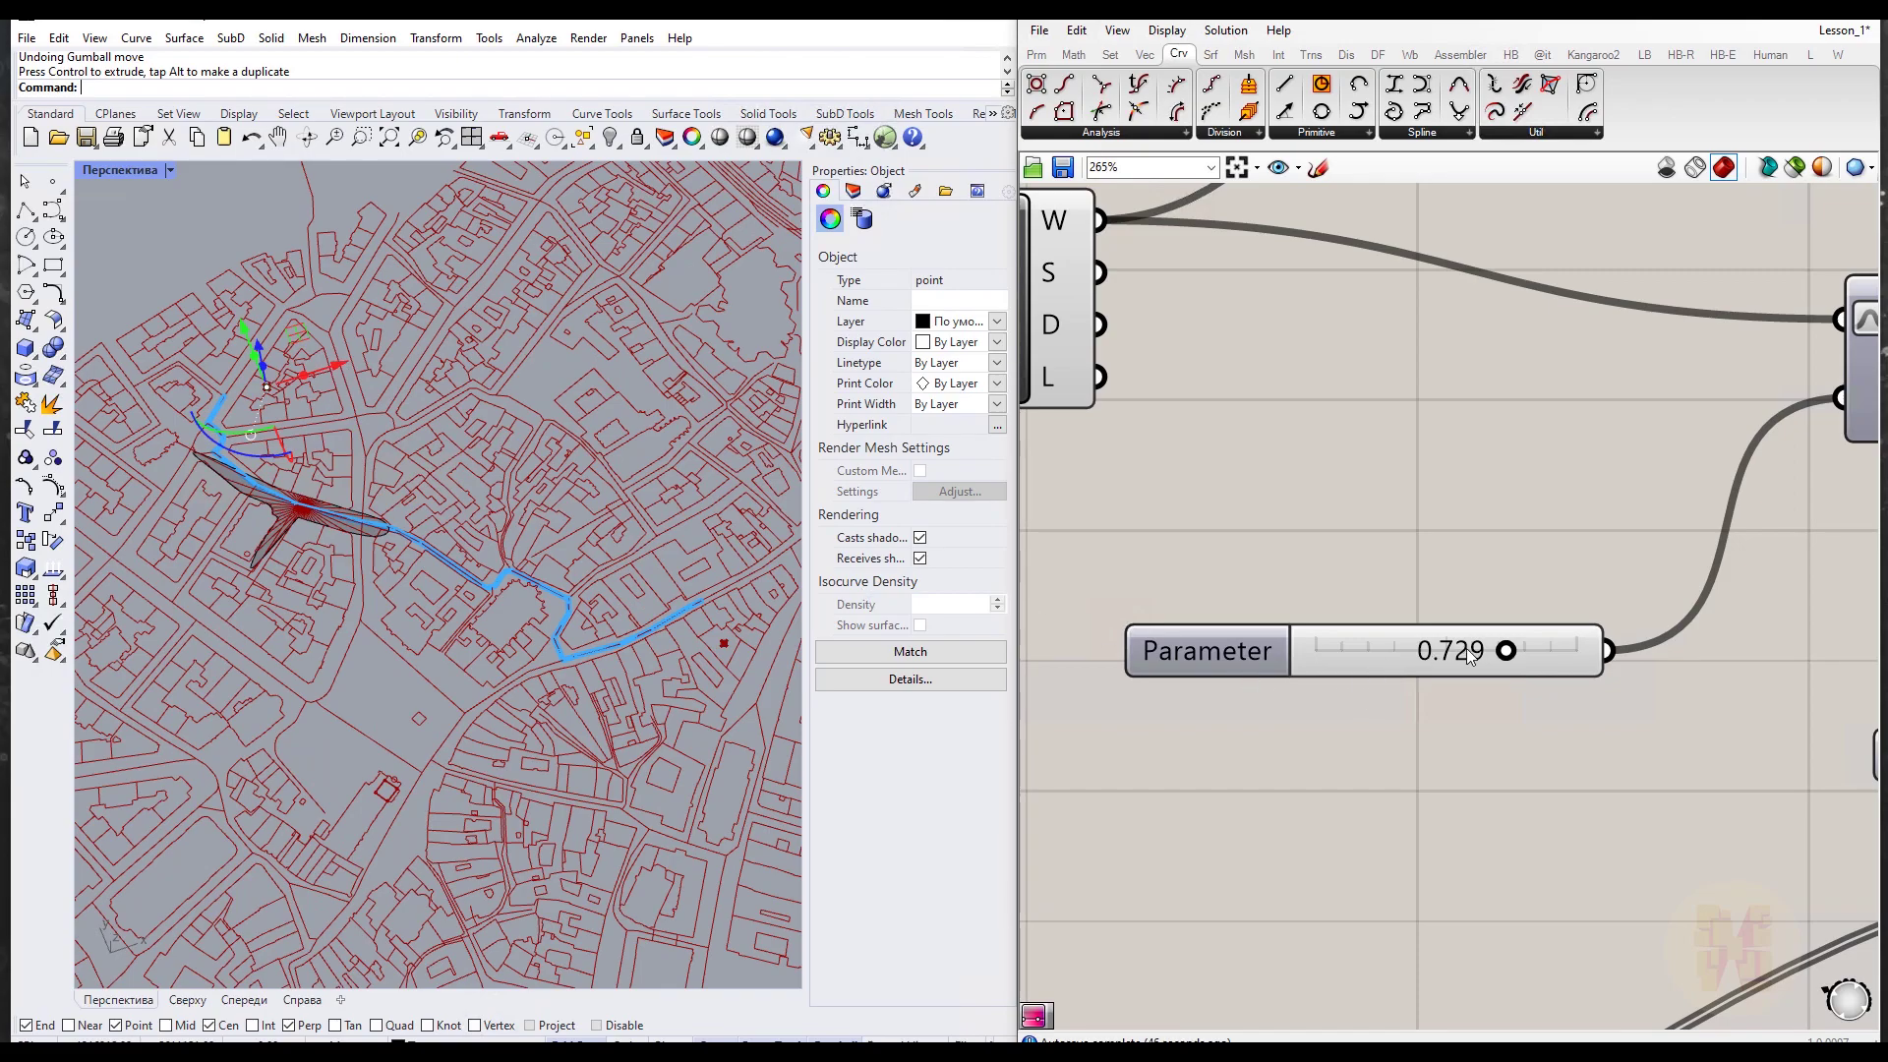
Step: Set the route Parameter to 0.235 and inspect the isovist surface at that point of the route
drag(1503, 652, 1371, 664)
scroll(582, 705, down, 5)
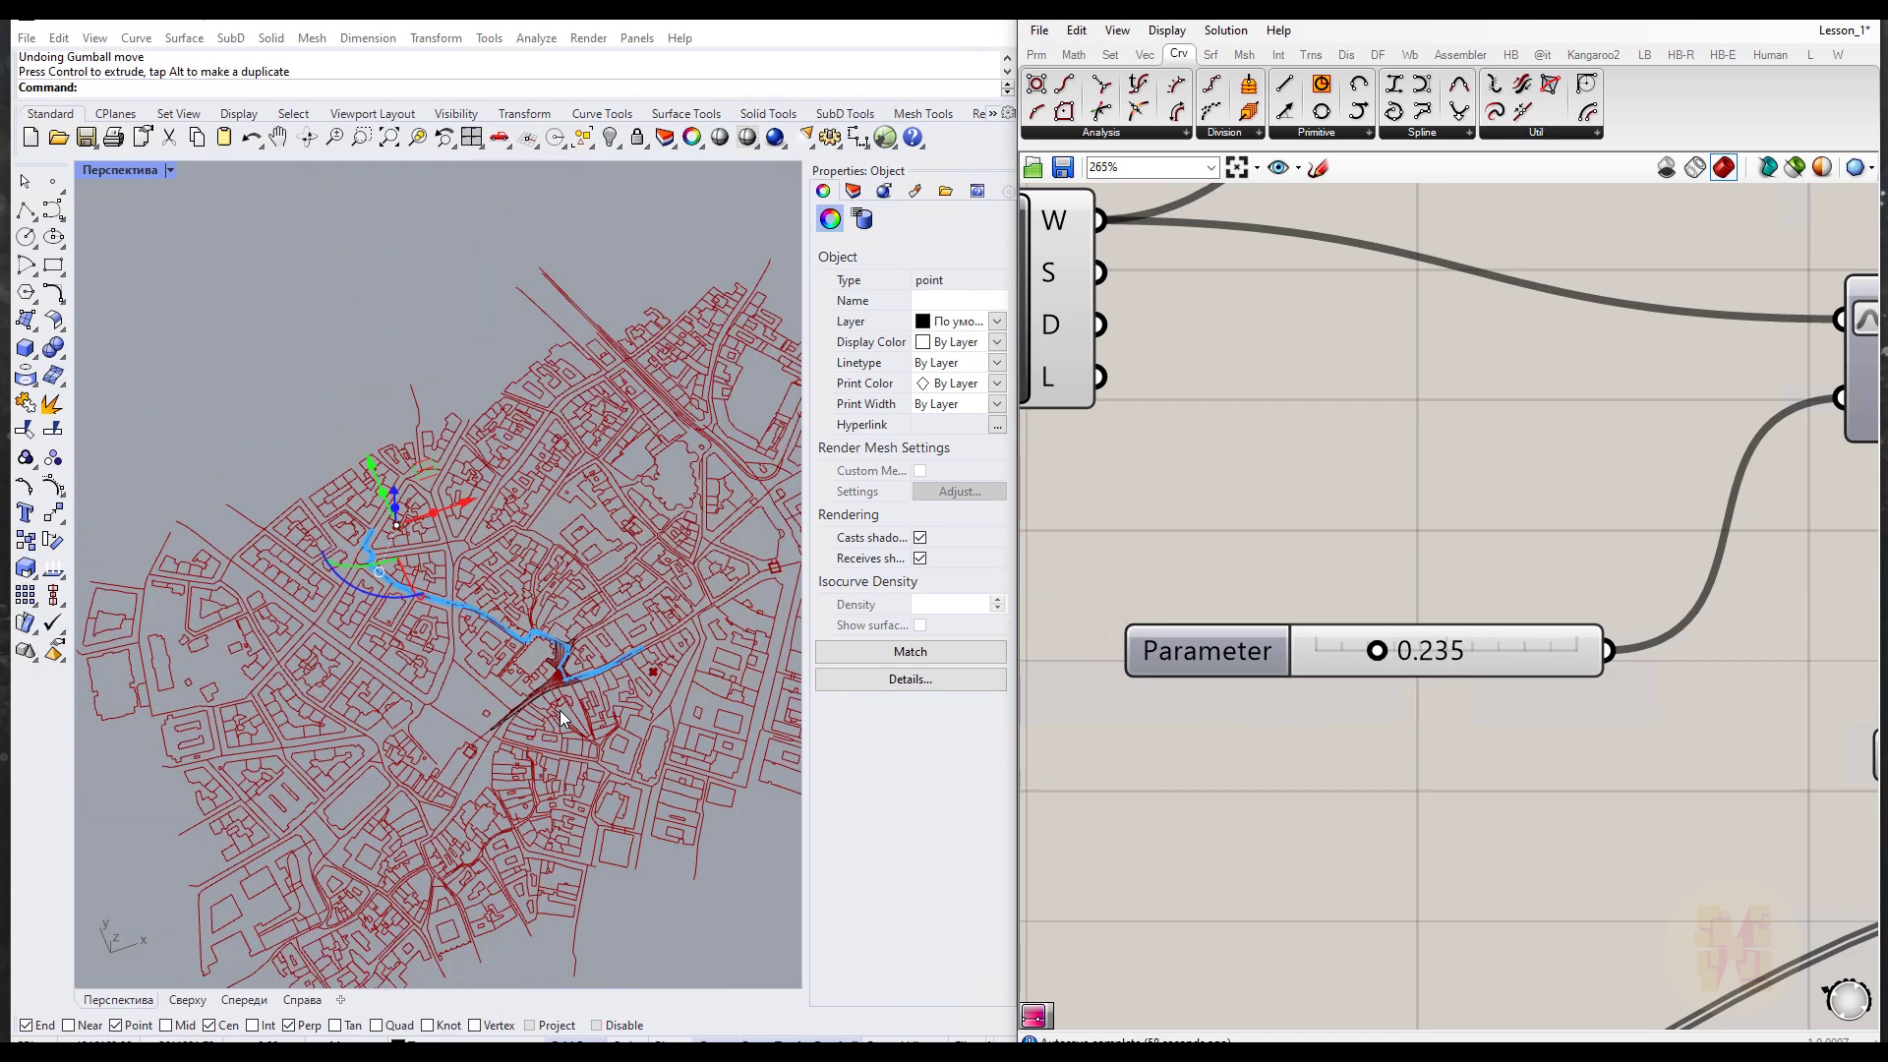
right_drag(577, 702, 493, 655)
scroll(573, 717, up, 3)
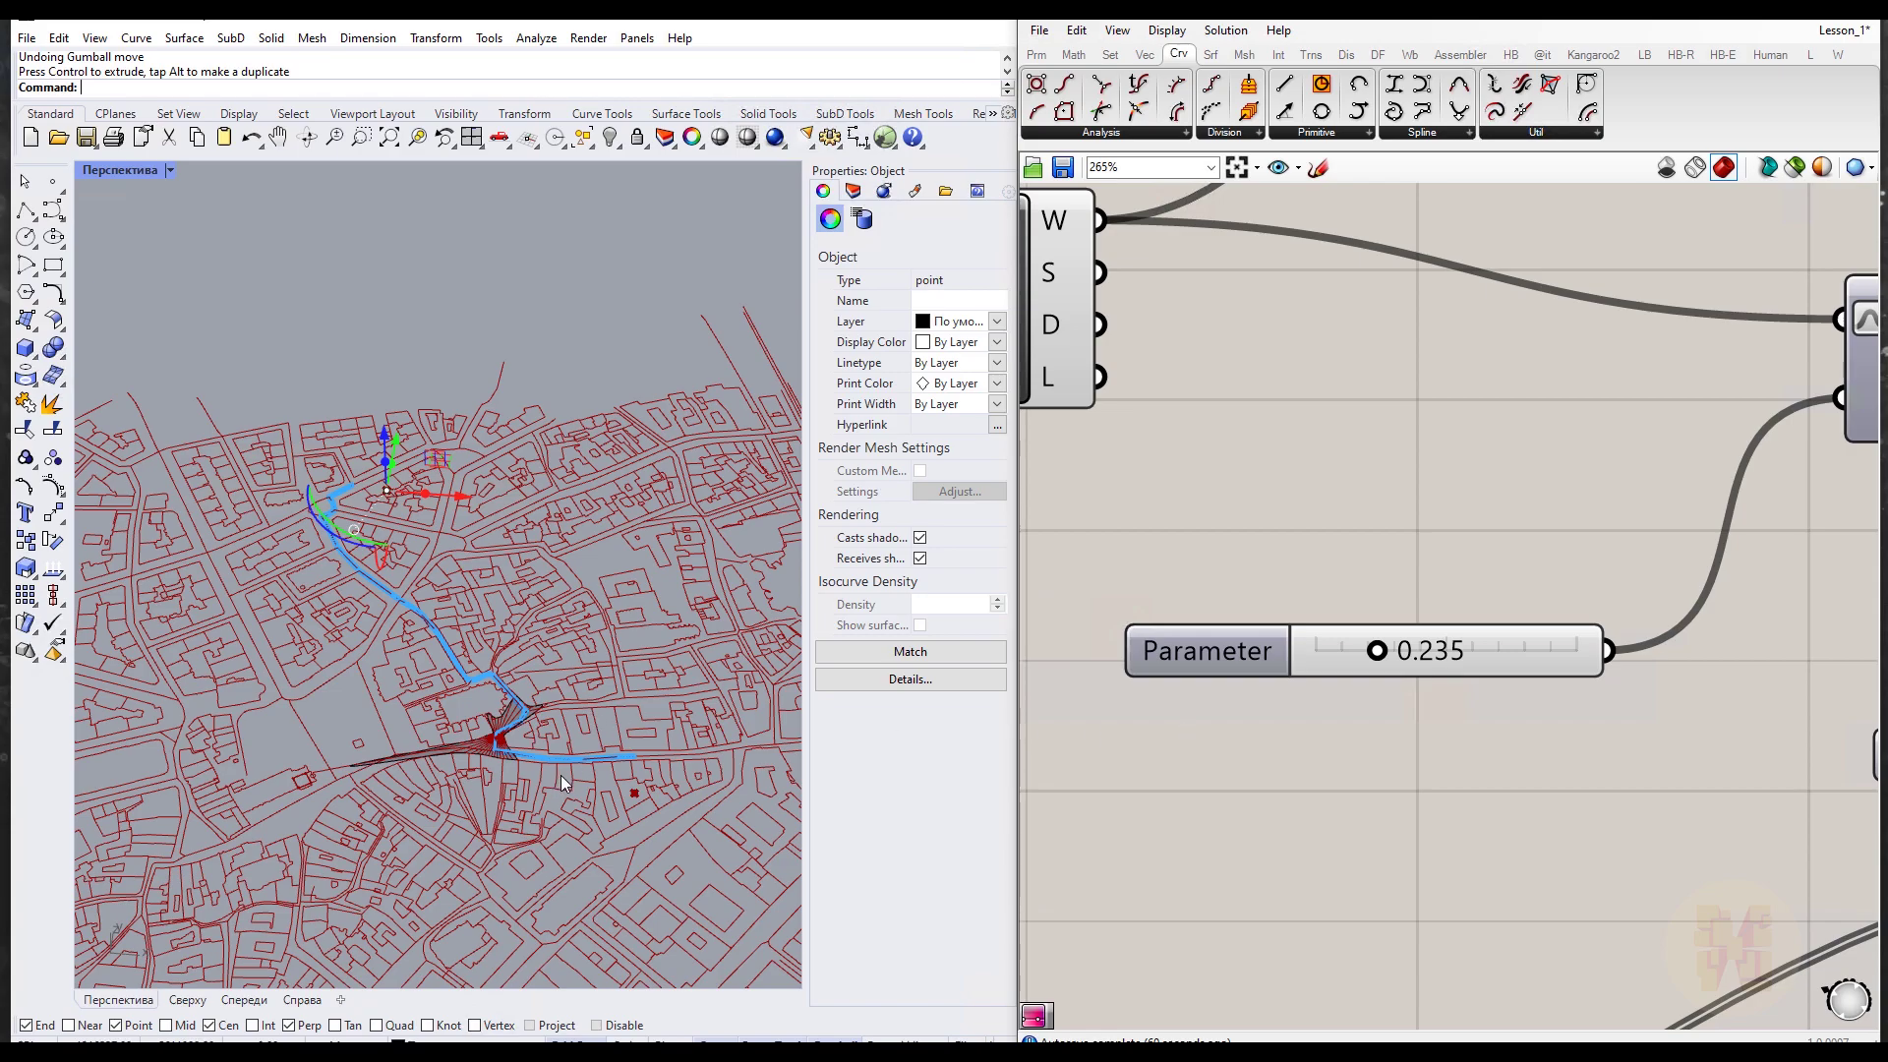
scroll(558, 774, up, 5)
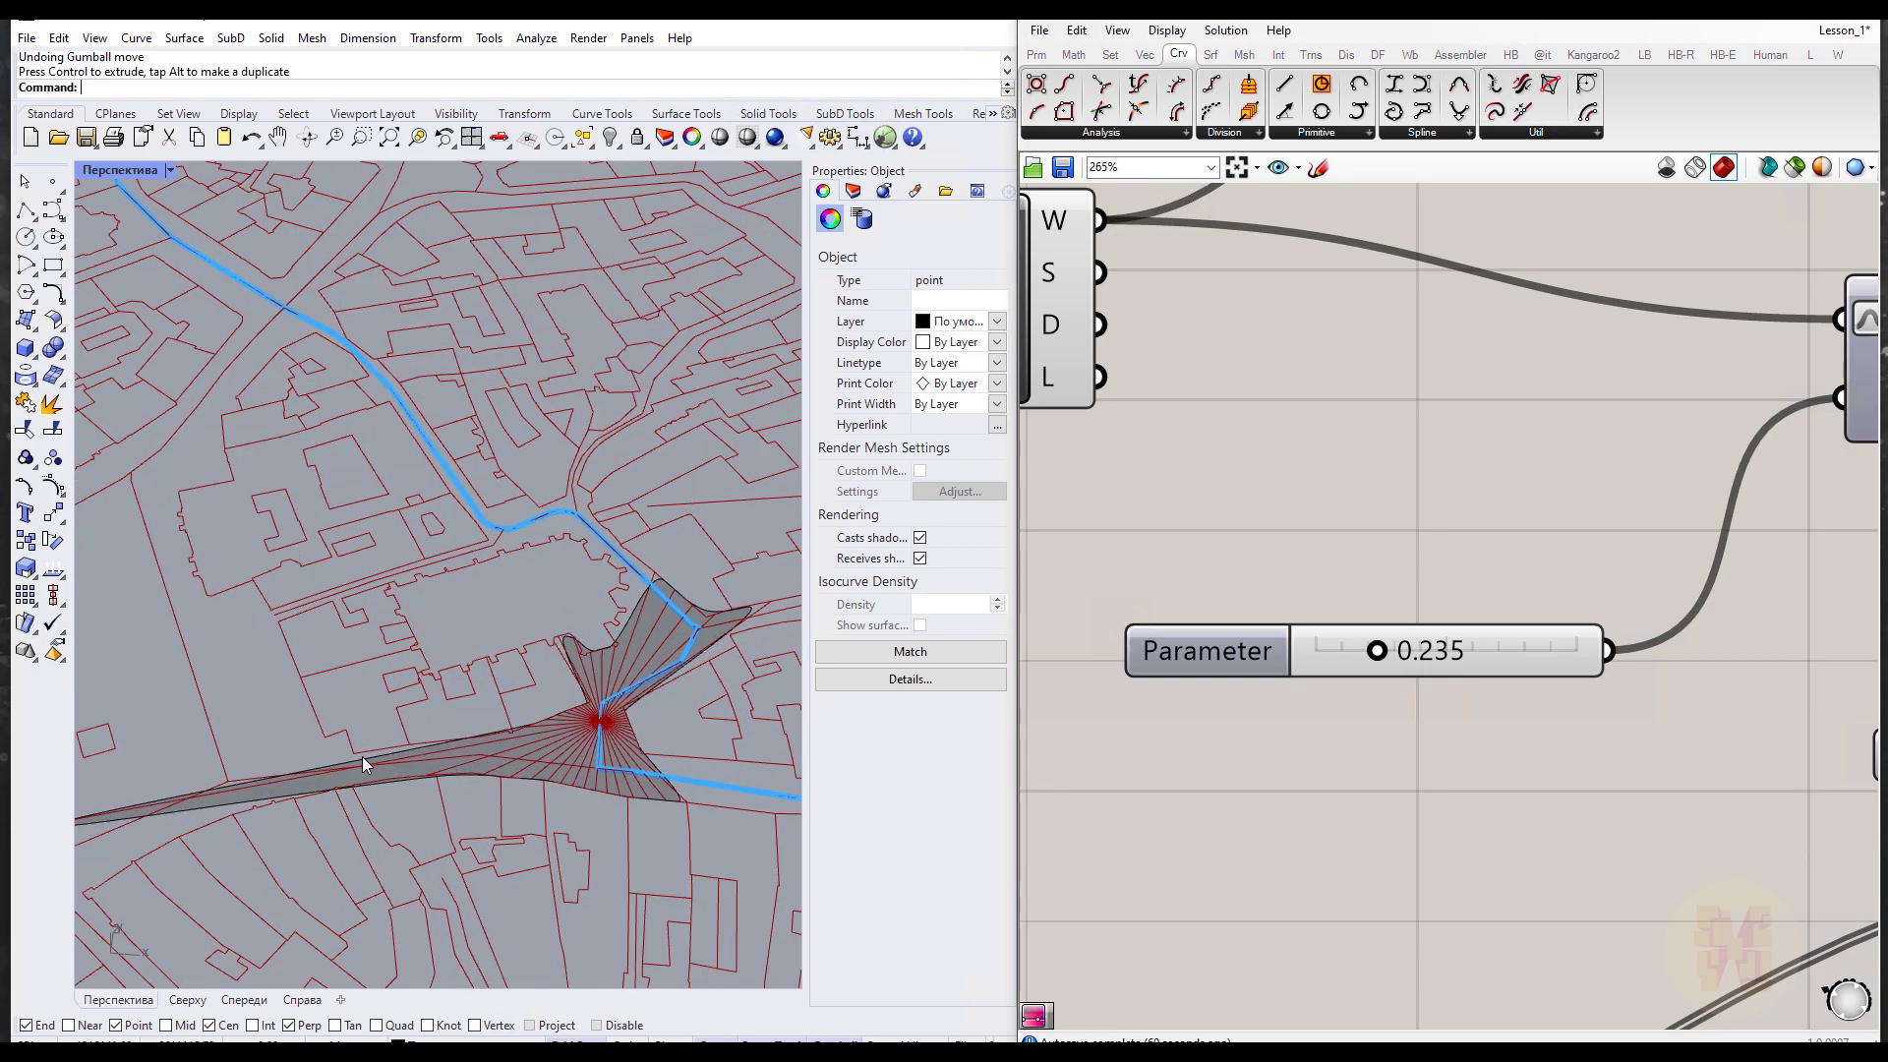
scroll(358, 798, down, 4)
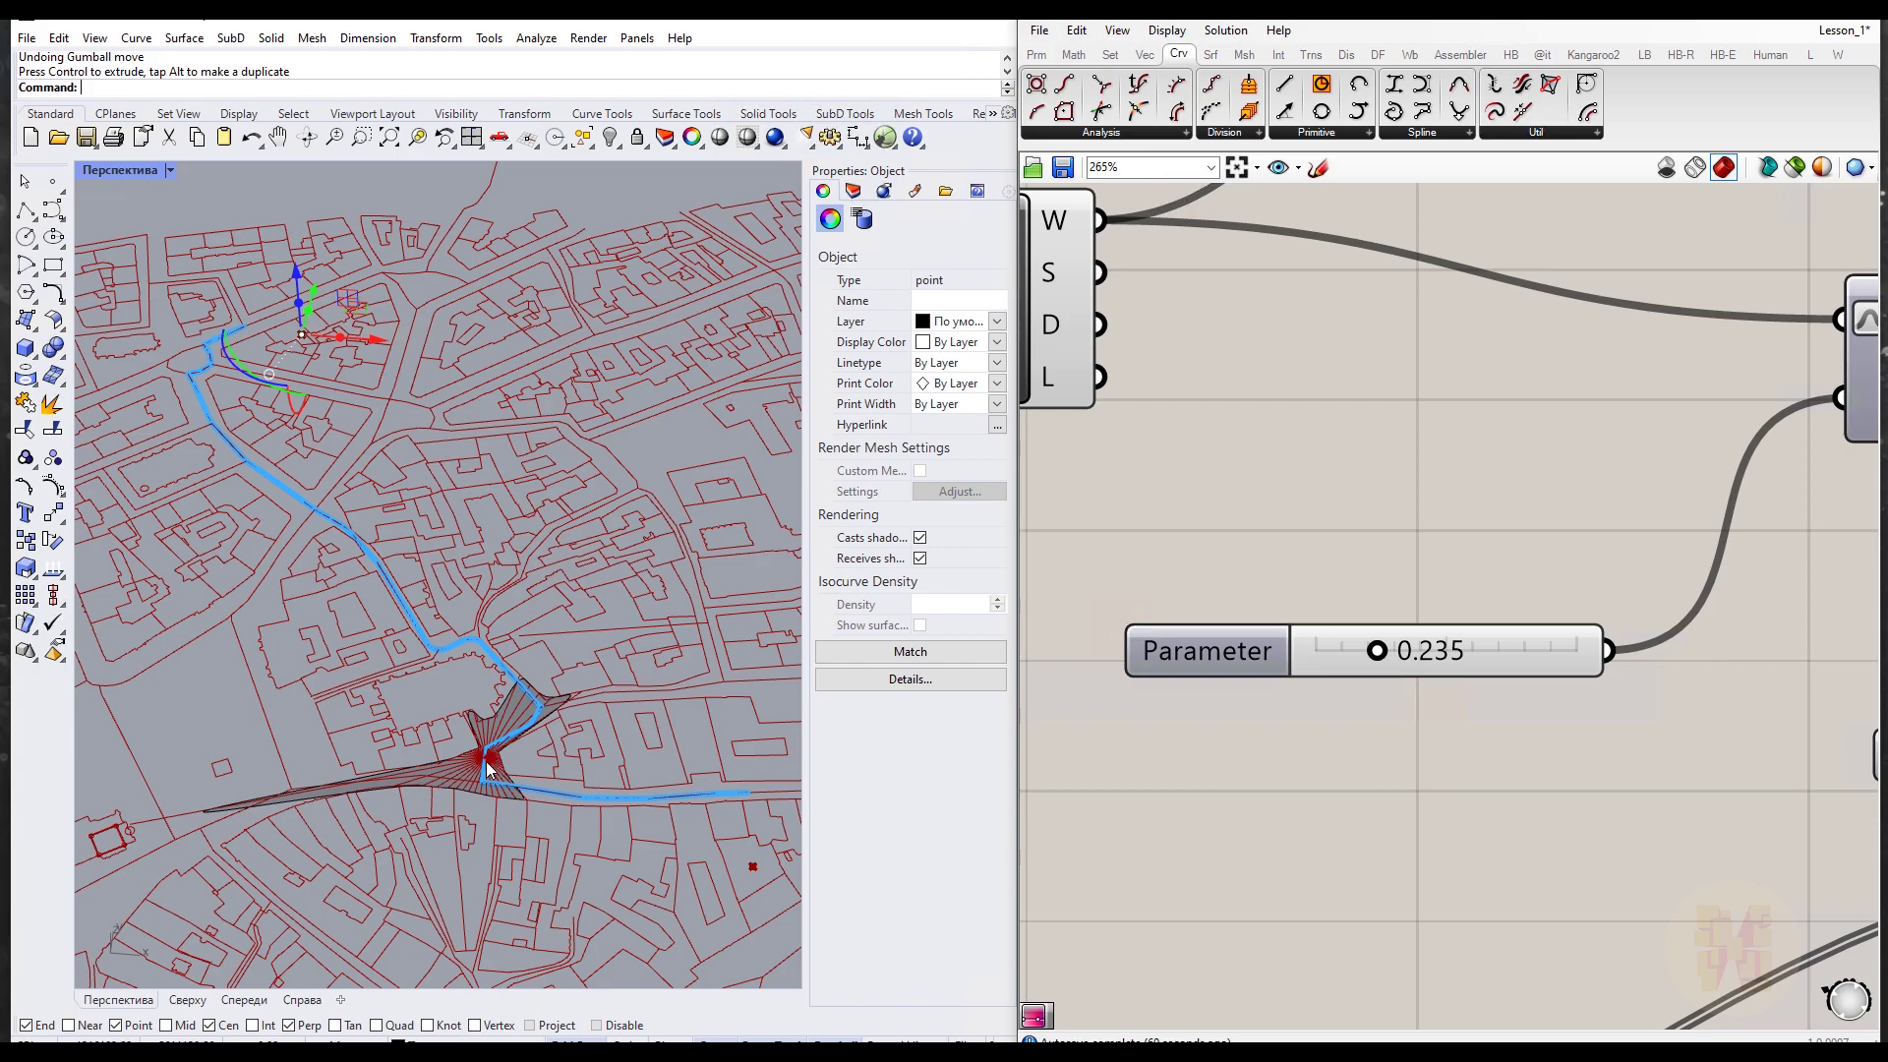